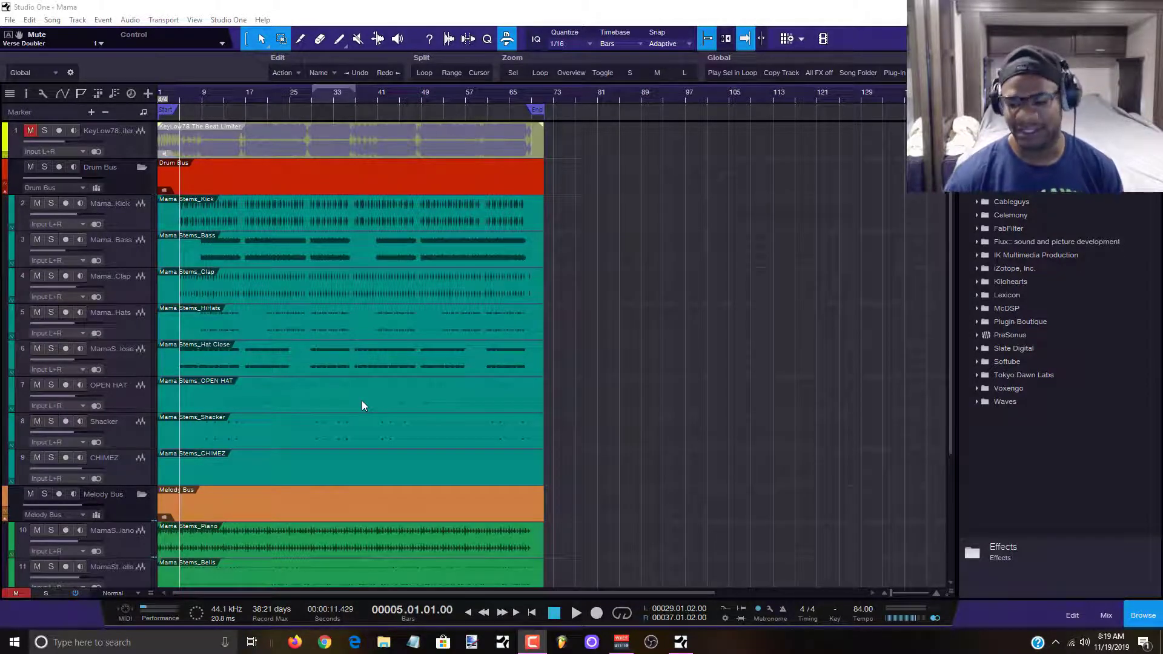
In the mixer, load the default FX chain on the CHIMEZ channel and remove all its effects, twice in a row.
left_click(1109, 622)
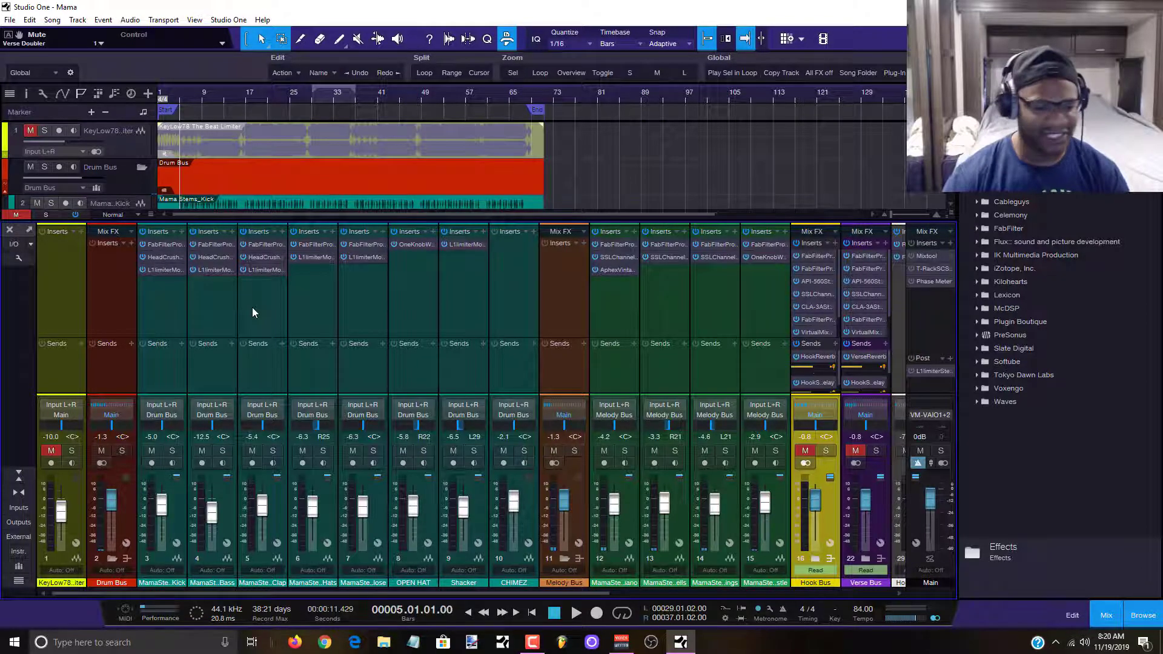
left_click(526, 233)
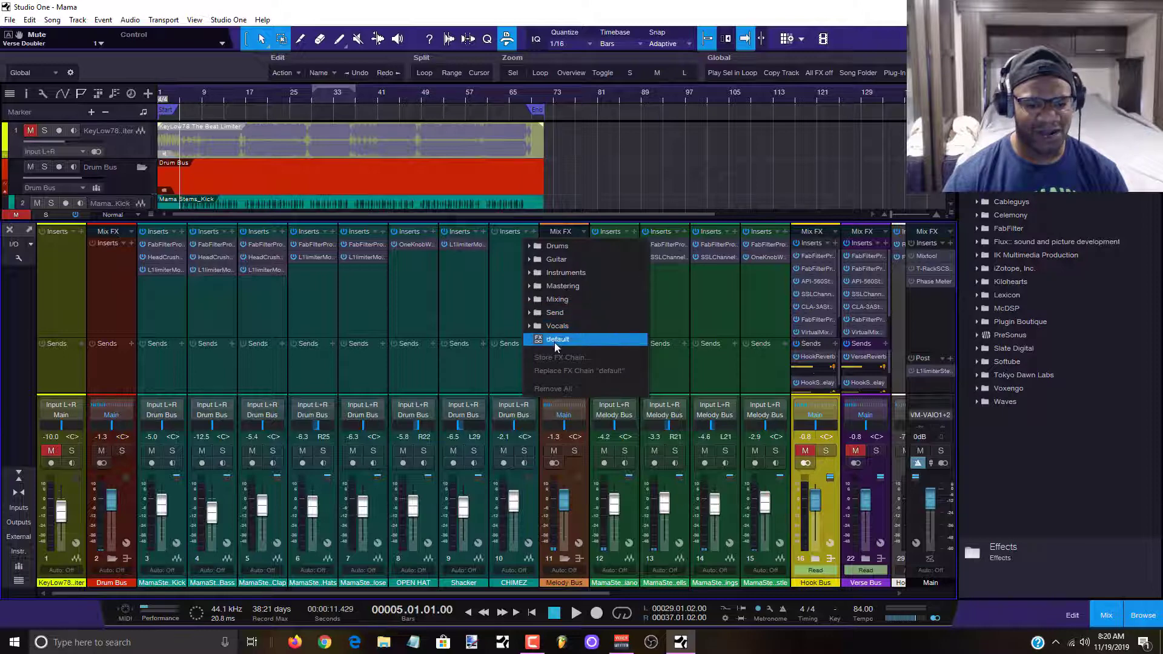
left_click(561, 339)
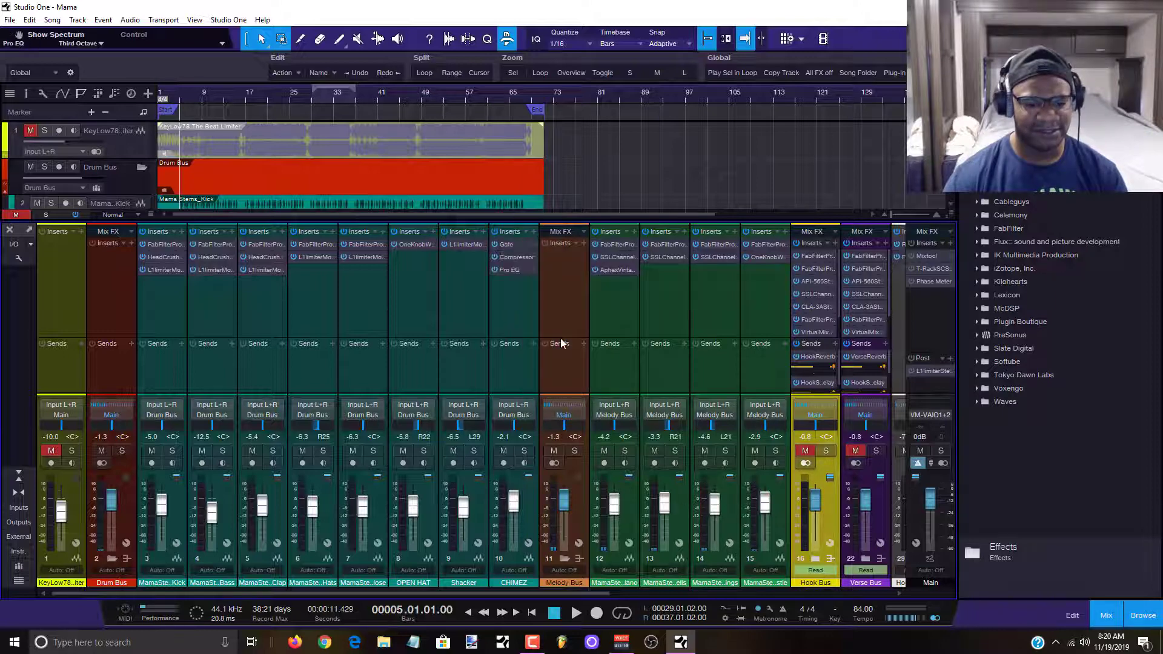
left_click(525, 233)
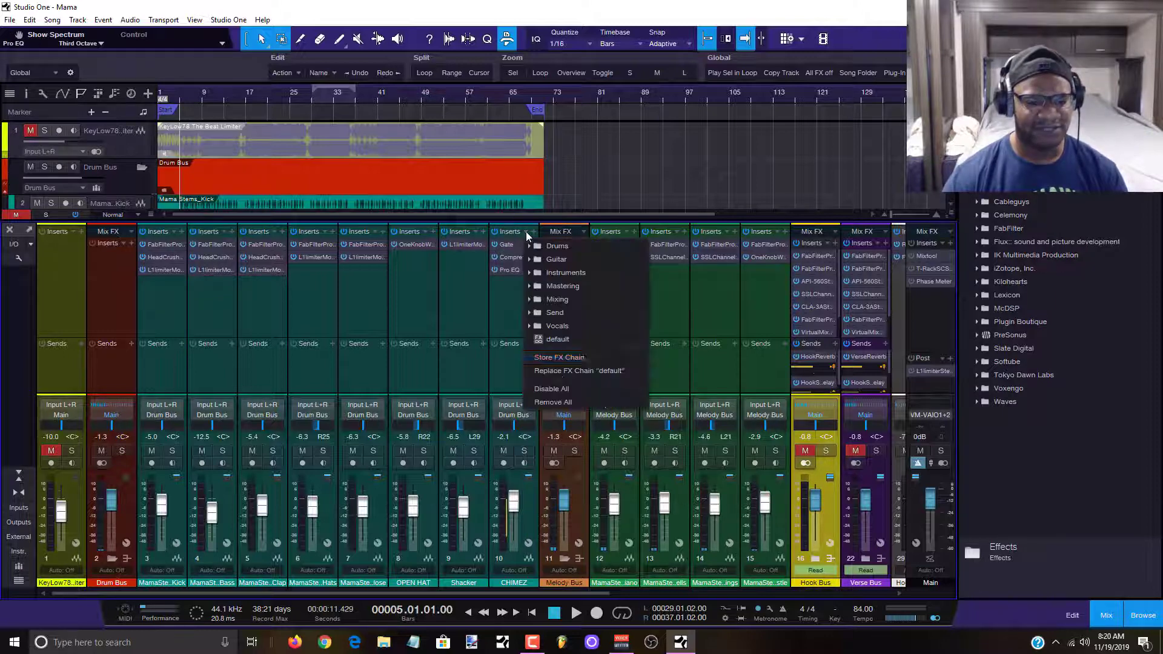
left_click(559, 403)
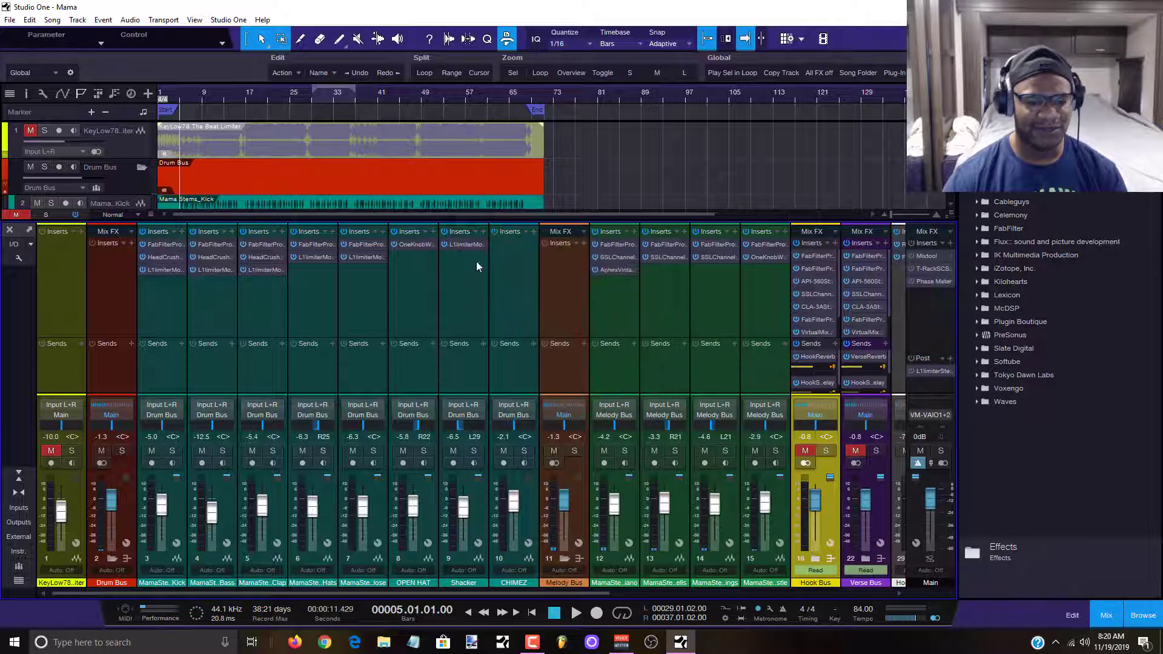
left_click(529, 233)
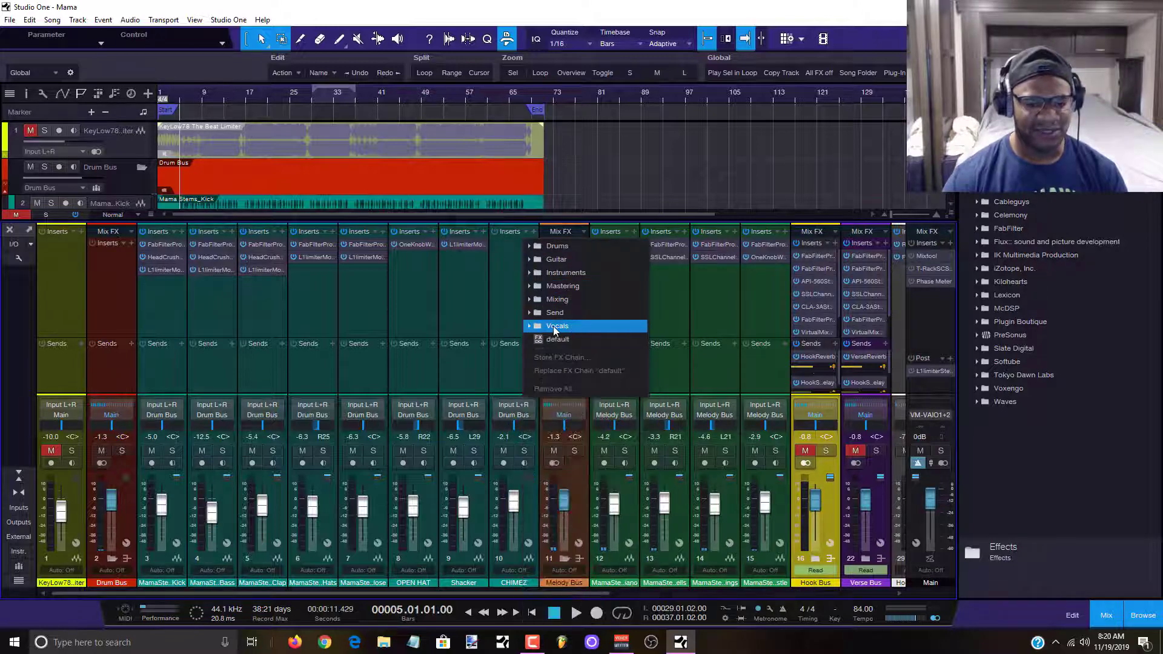
key("Return")
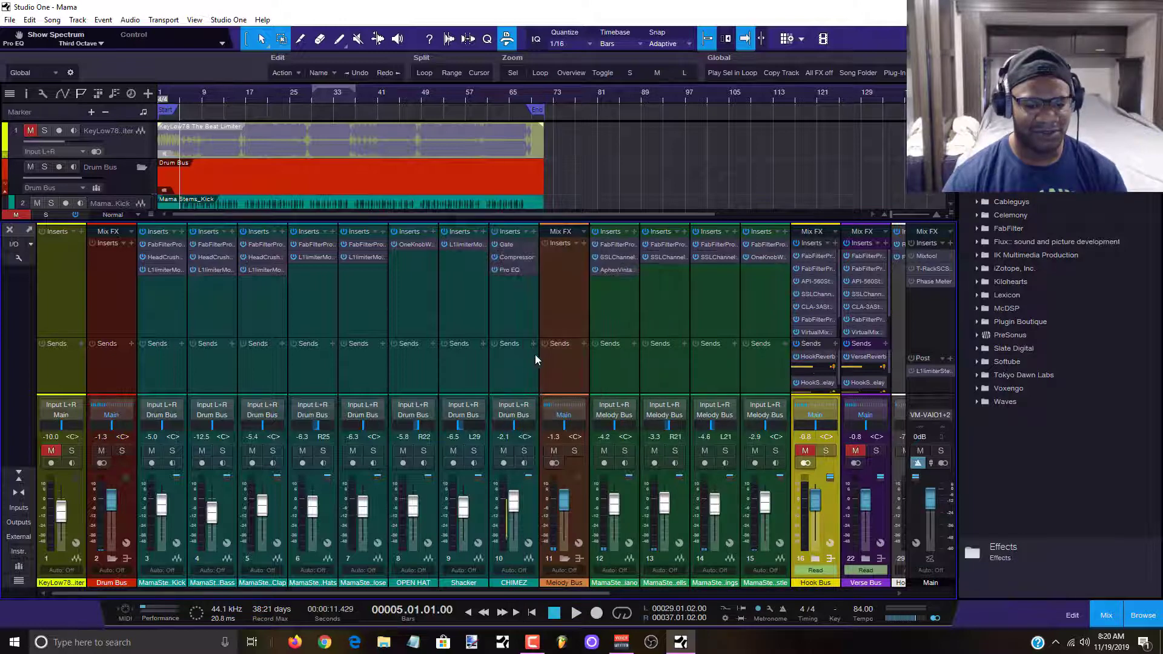
left_click(525, 232)
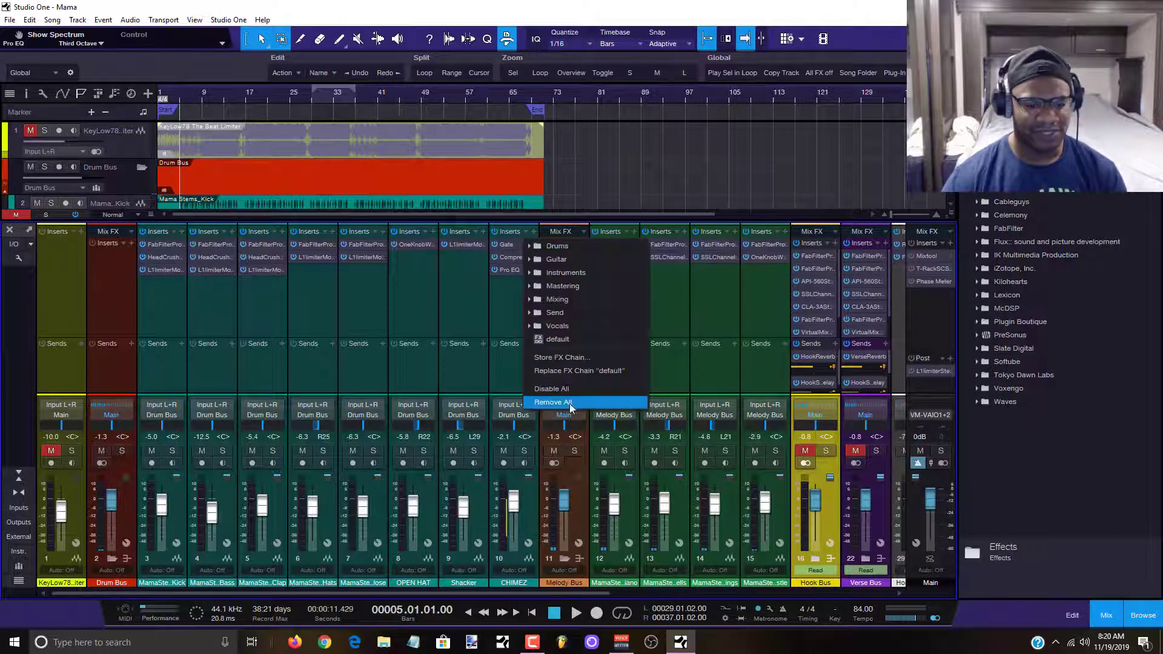
left_click(565, 402)
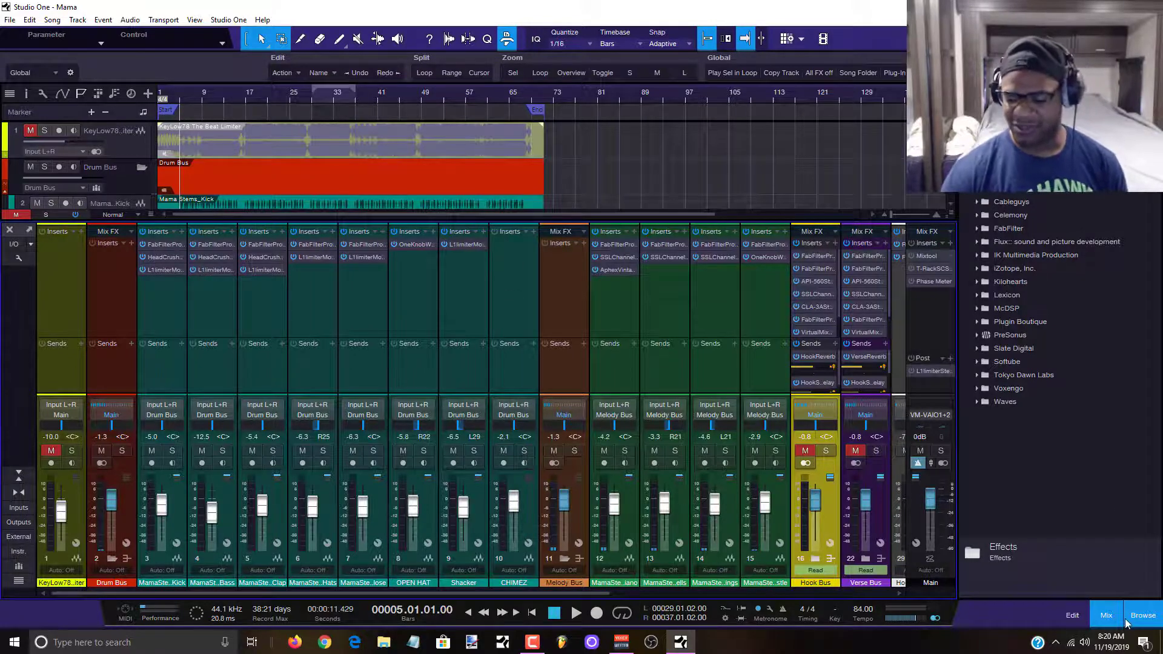
left_click(1106, 615)
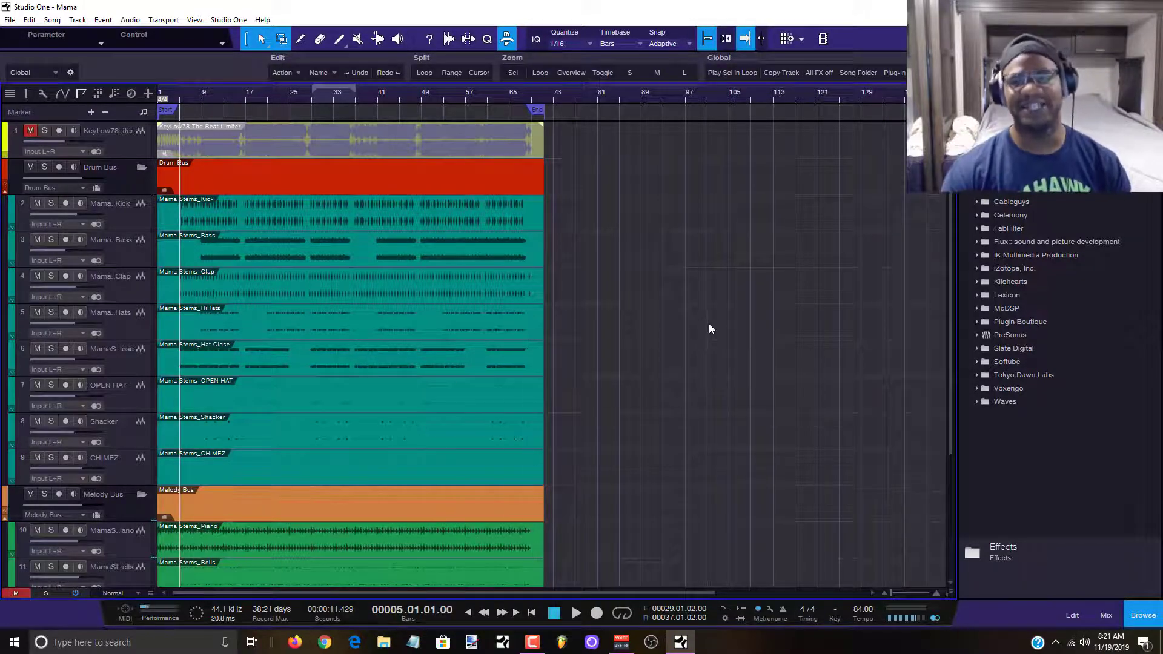
Play the full beat from bar 5, and listen to the hook section from bar 29.
key("space")
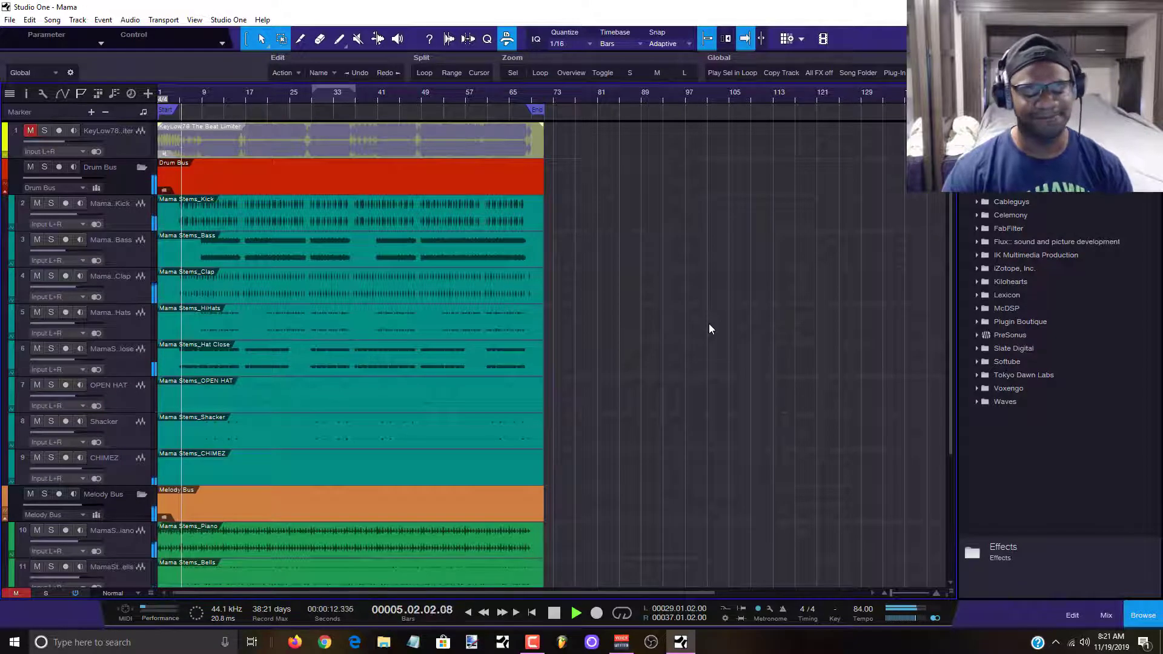
scroll(670, 340, "down", 5)
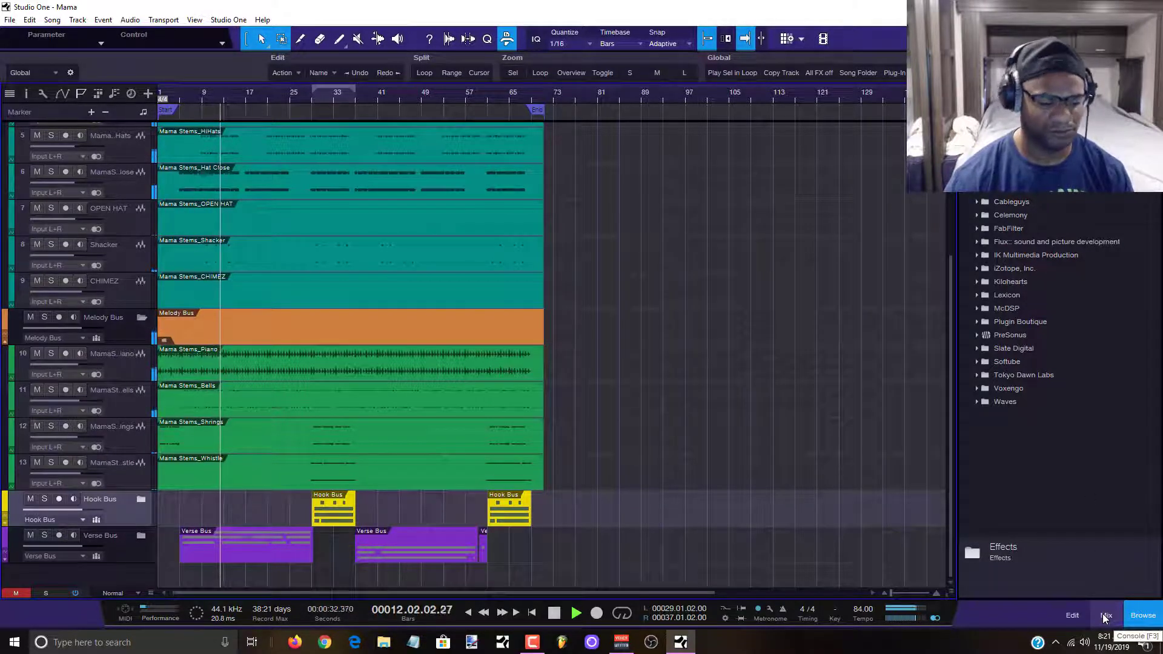
left_click(313, 103)
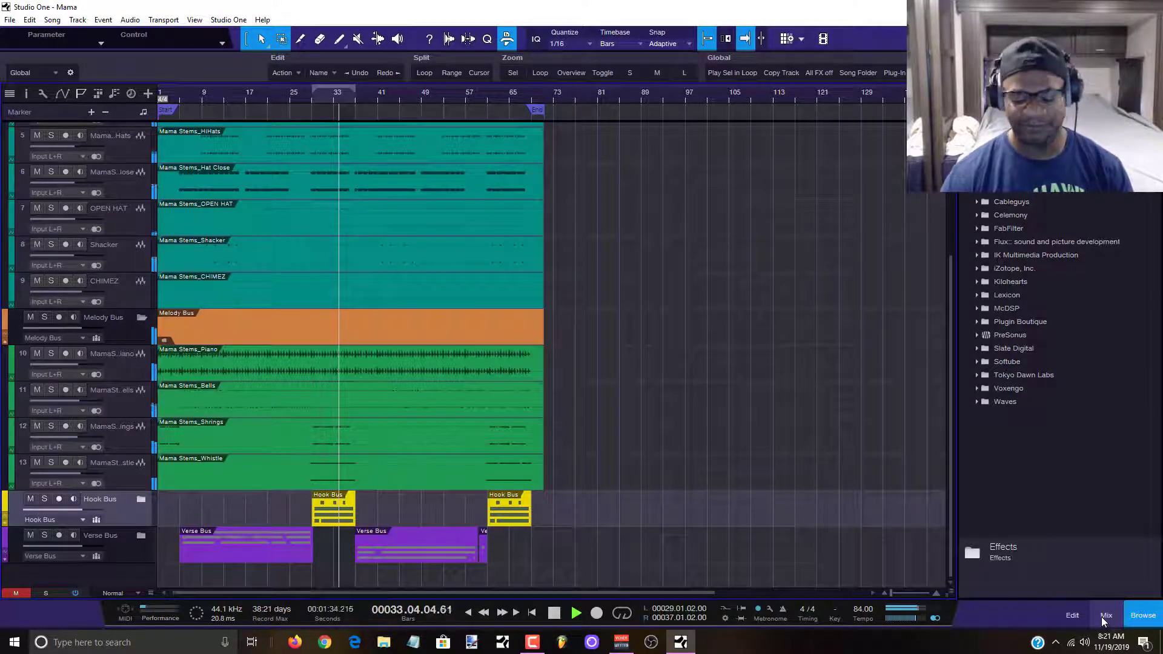
key("space")
Solo the Drum Bus in the mixer and mute every drum channel in it except the kick.
left_click(1106, 616)
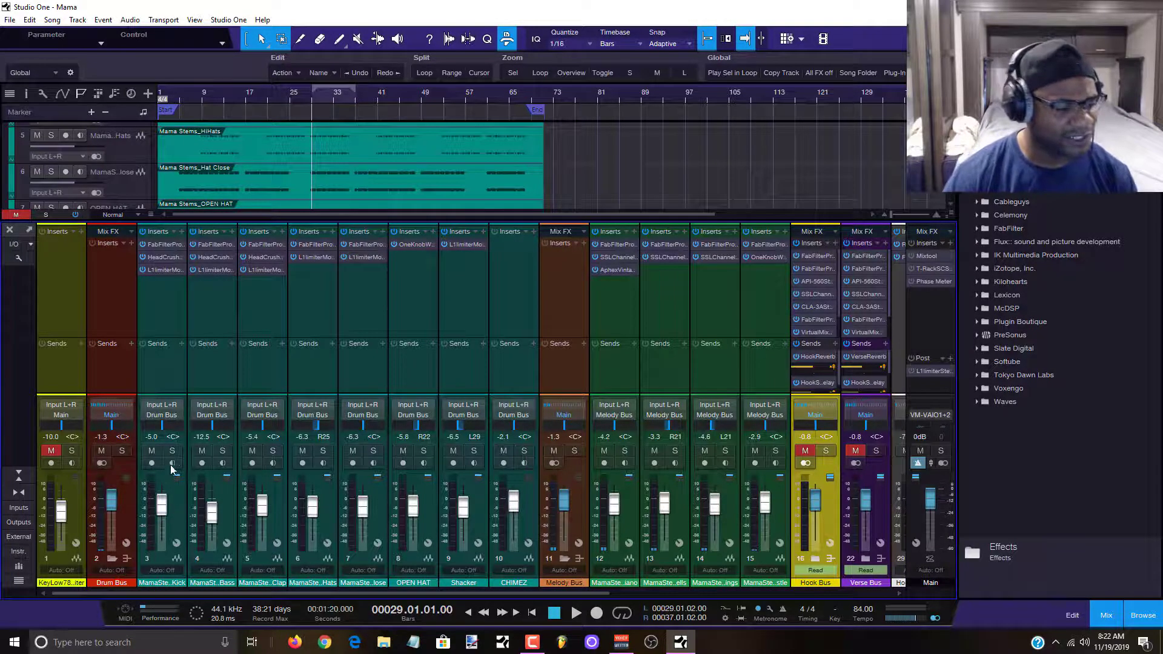
left_click(122, 451)
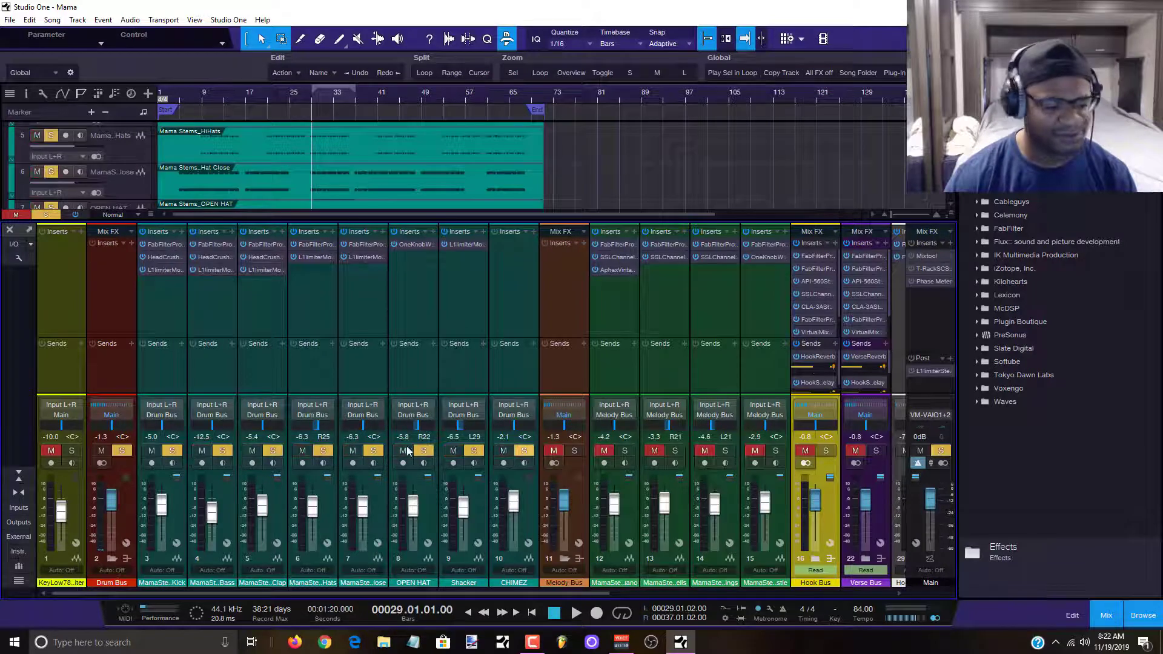
left_click(172, 451)
key("space")
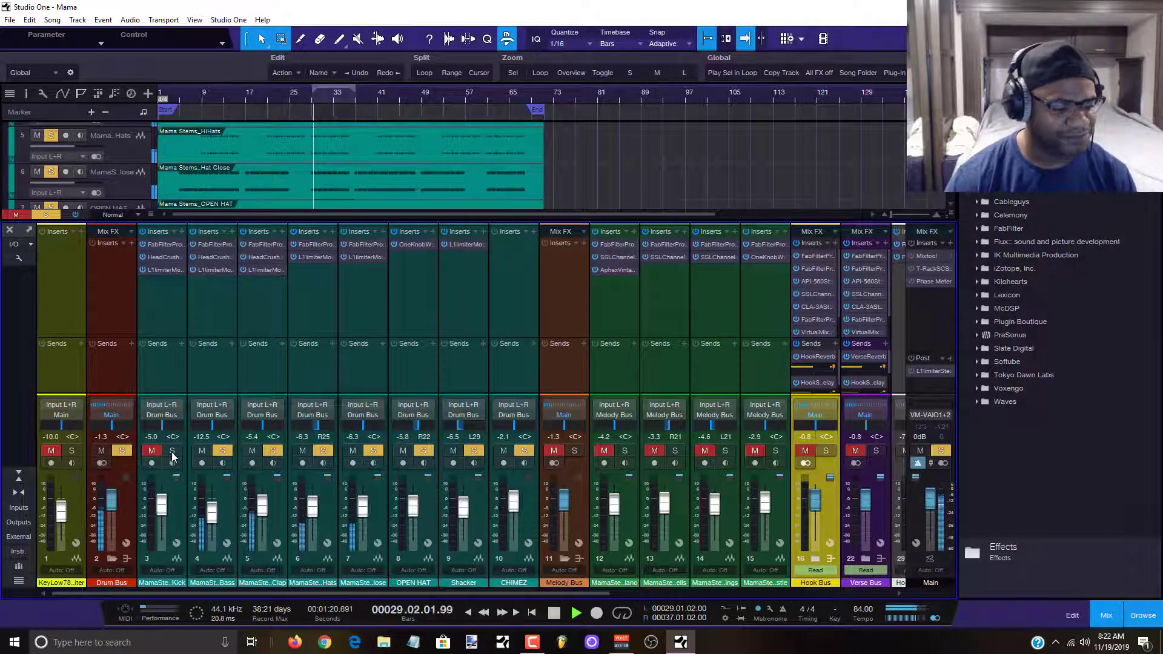
key("space")
left_click(172, 451)
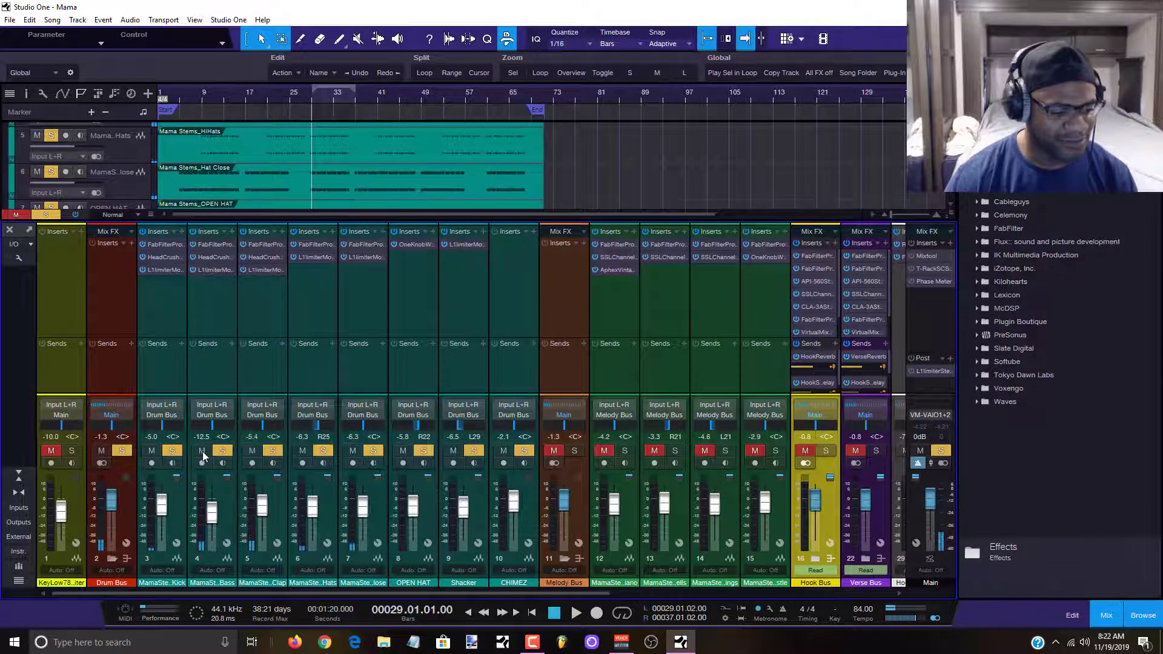
left_click_drag(202, 452, 711, 477)
Listen to the isolated kick track from bar 5.
key("space")
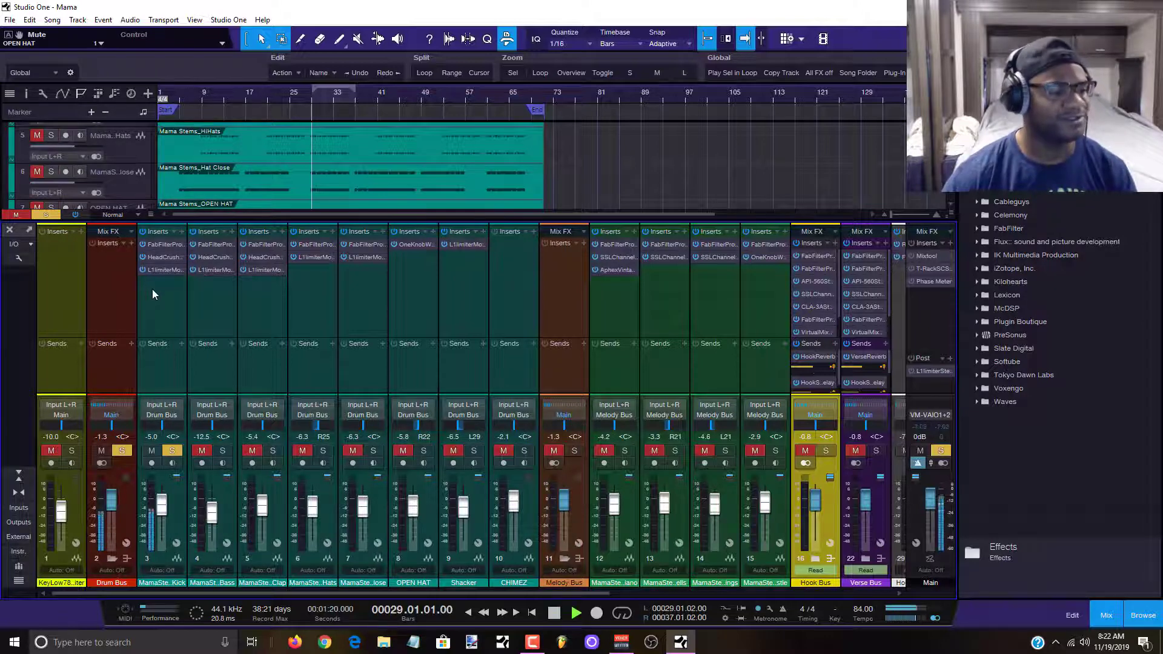
scroll(204, 151, "up", 5)
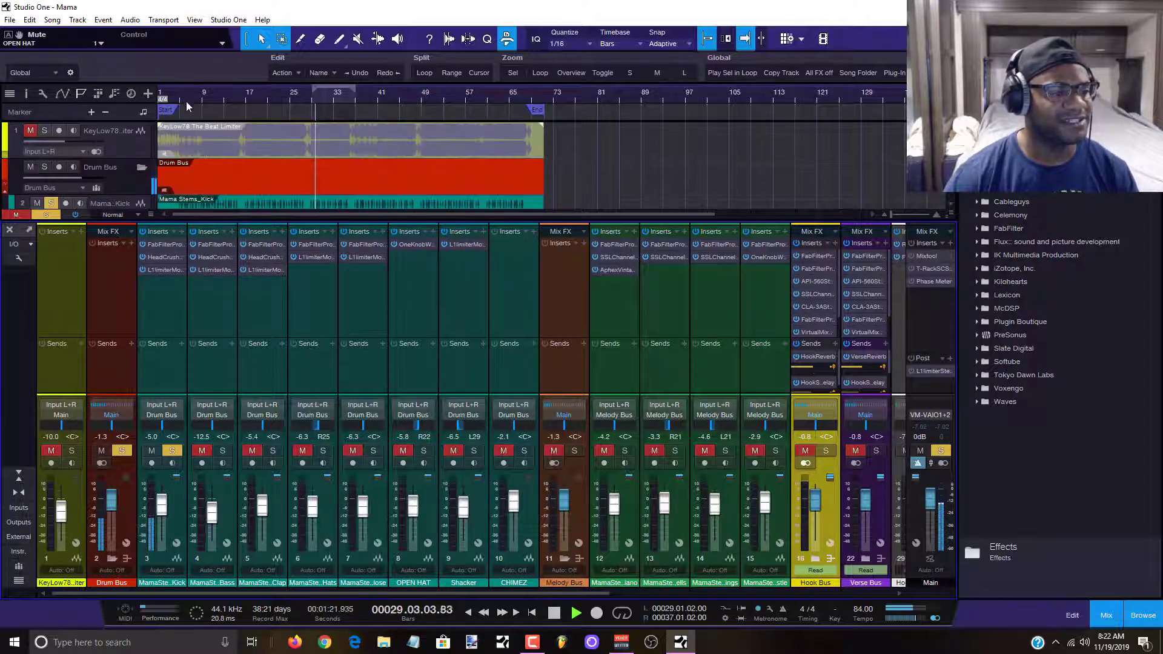
key("w")
key("F3")
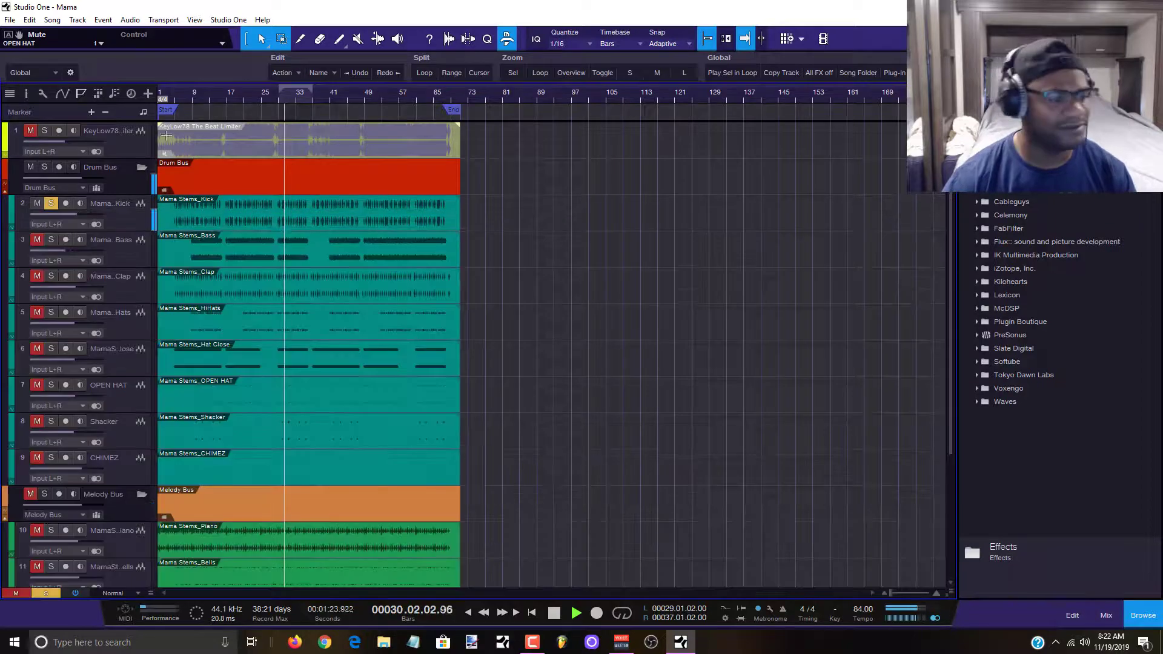
scroll(172, 93, "up", 5)
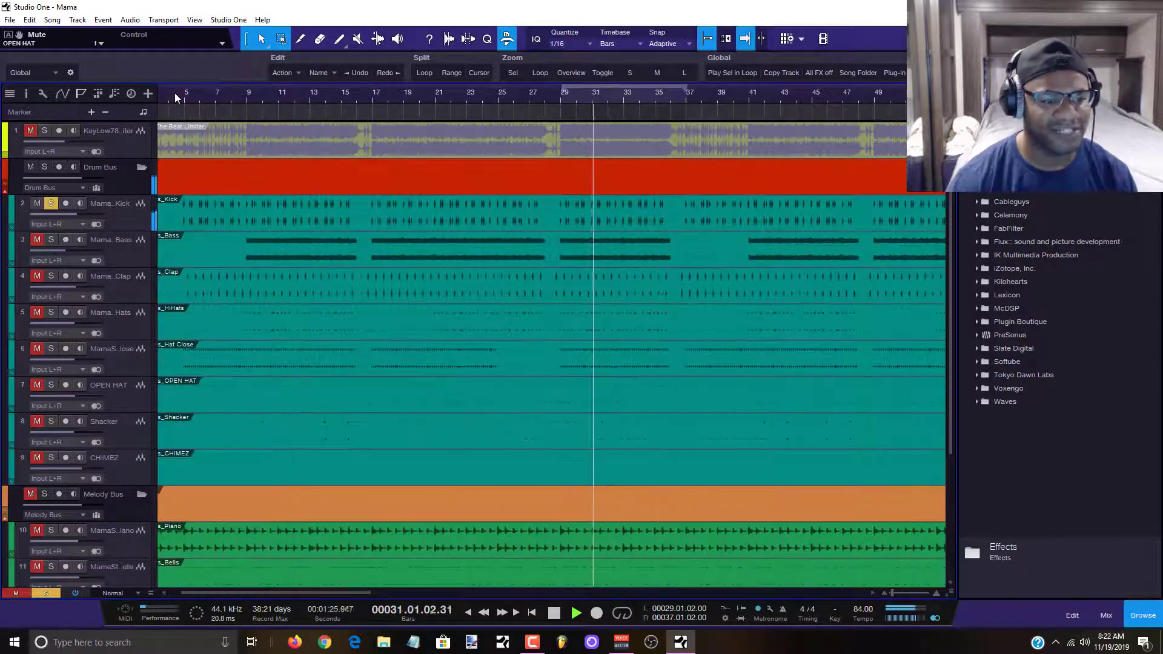
key("space")
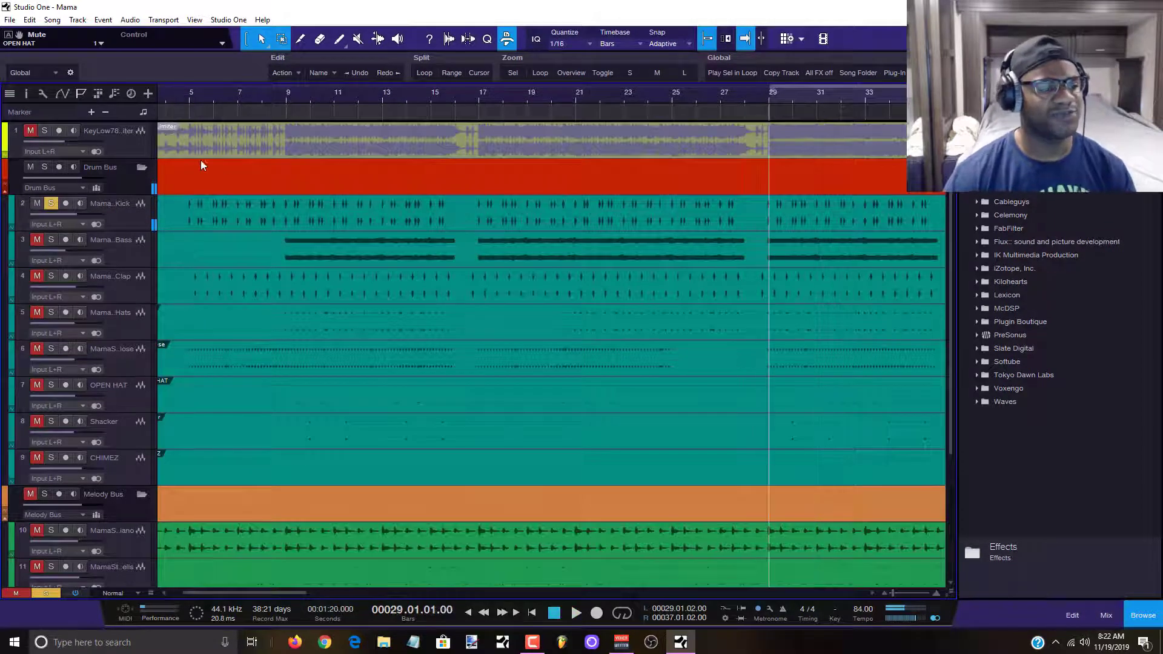
left_click(189, 100)
key("space")
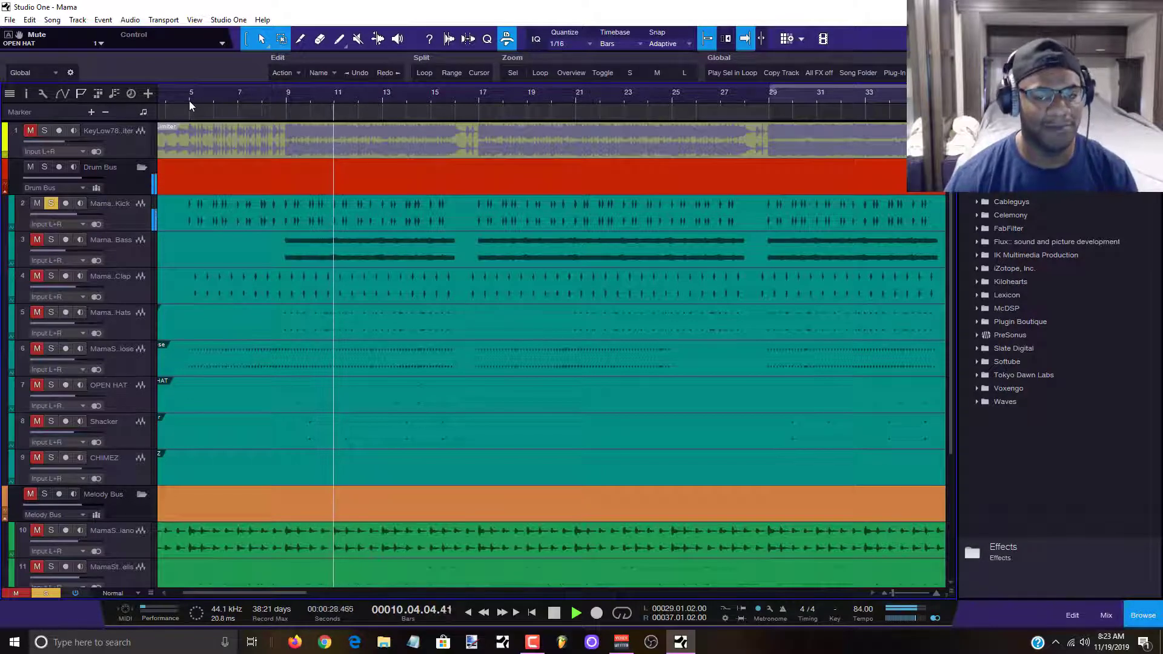
key("space")
Sweep the high-cut band of the kick's FabFilter Pro-Q 2 during playback, and leave its frequency at about 7640 Hz.
key("F3")
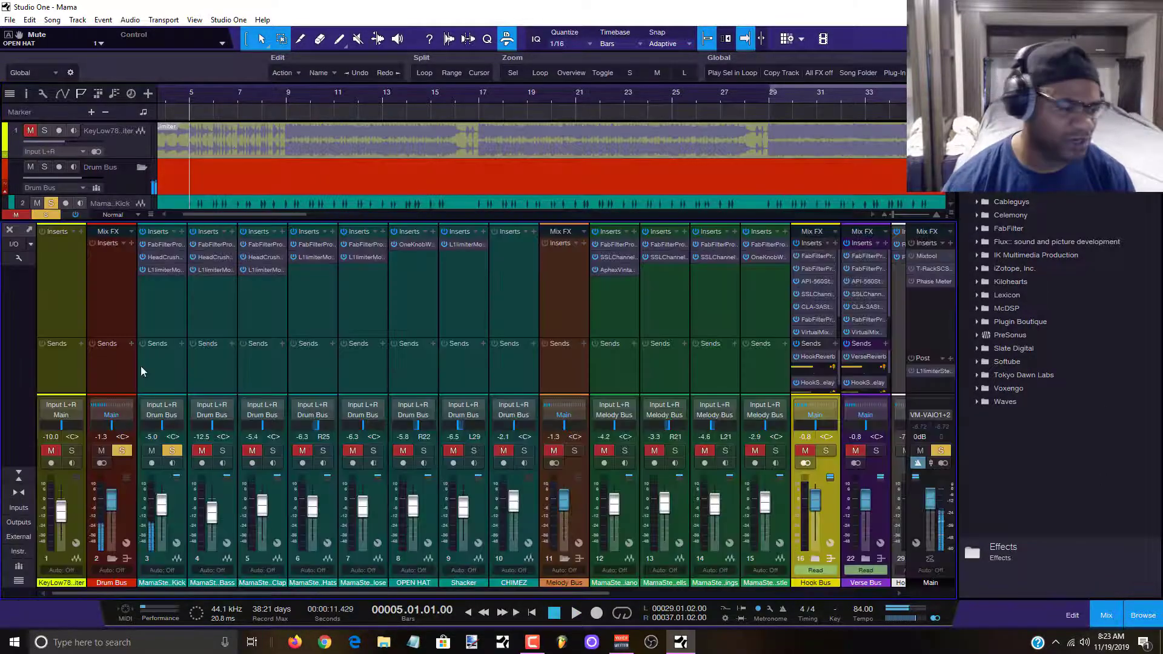
left_click(170, 243)
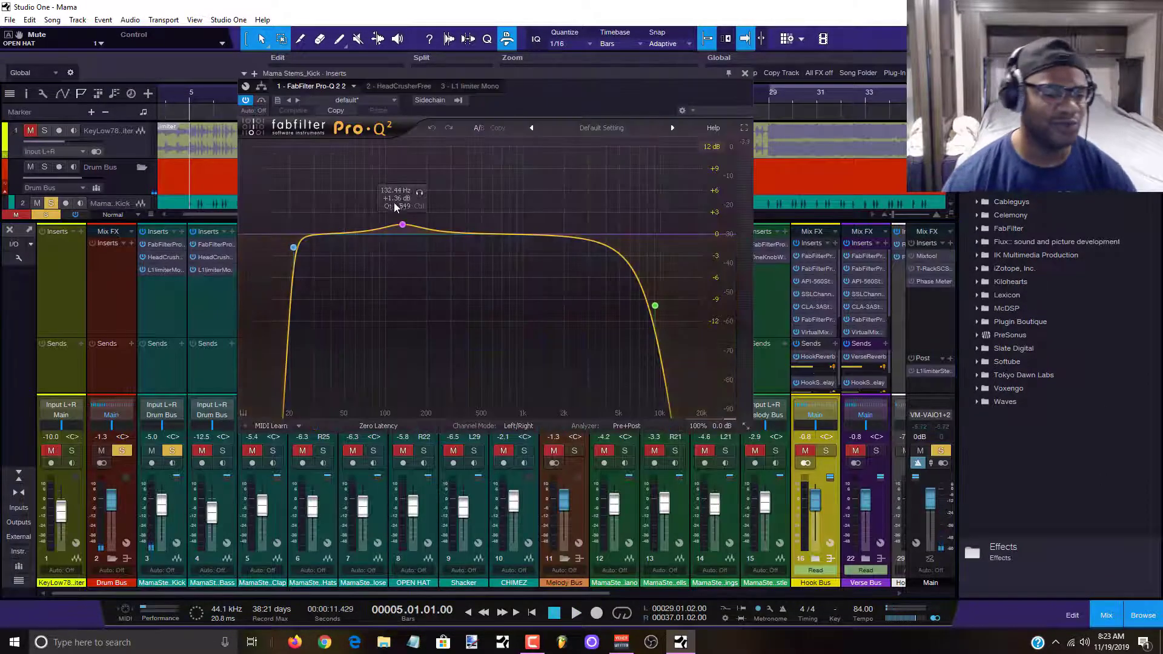
key("space")
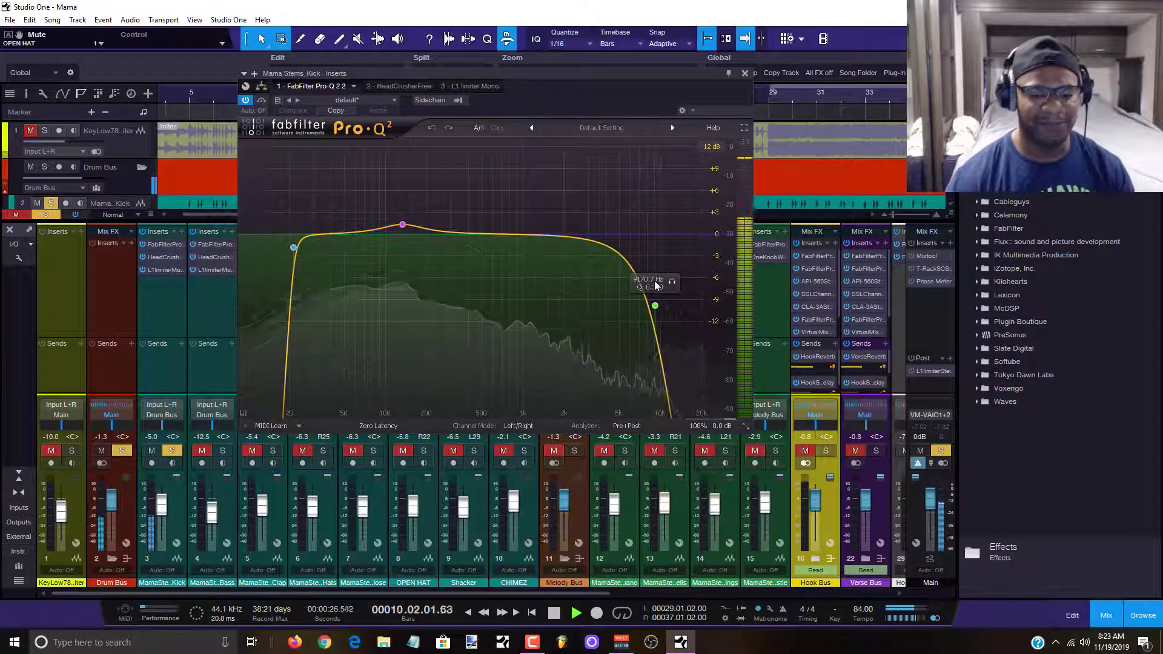
left_click_drag(672, 282, 537, 282)
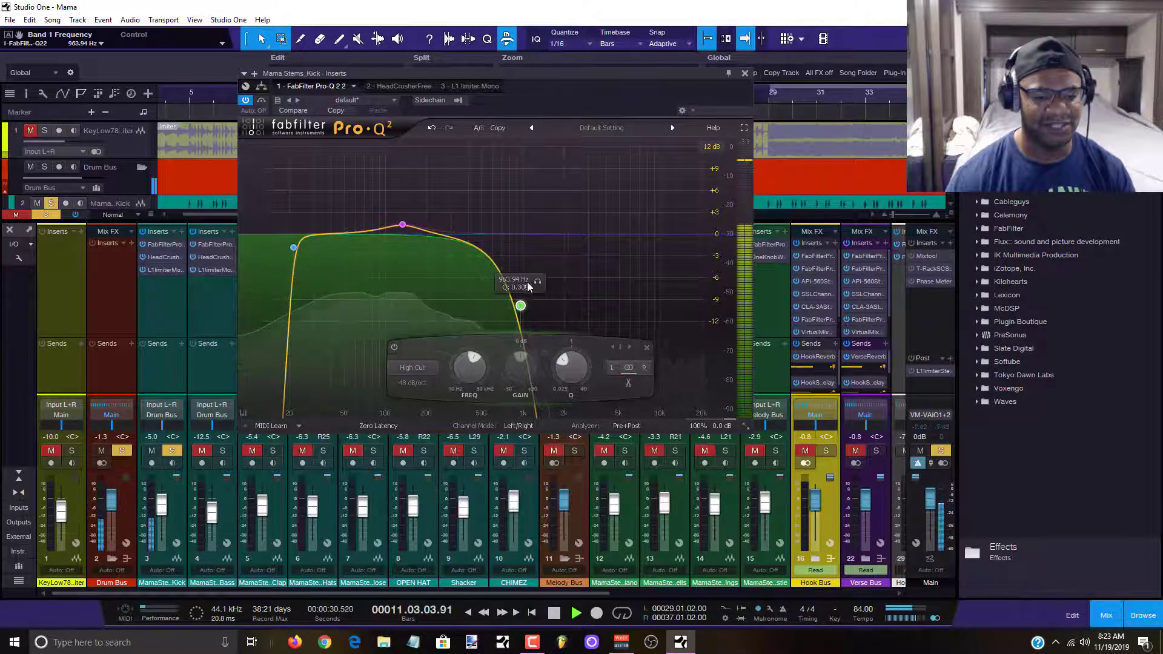
left_click_drag(535, 286, 667, 298)
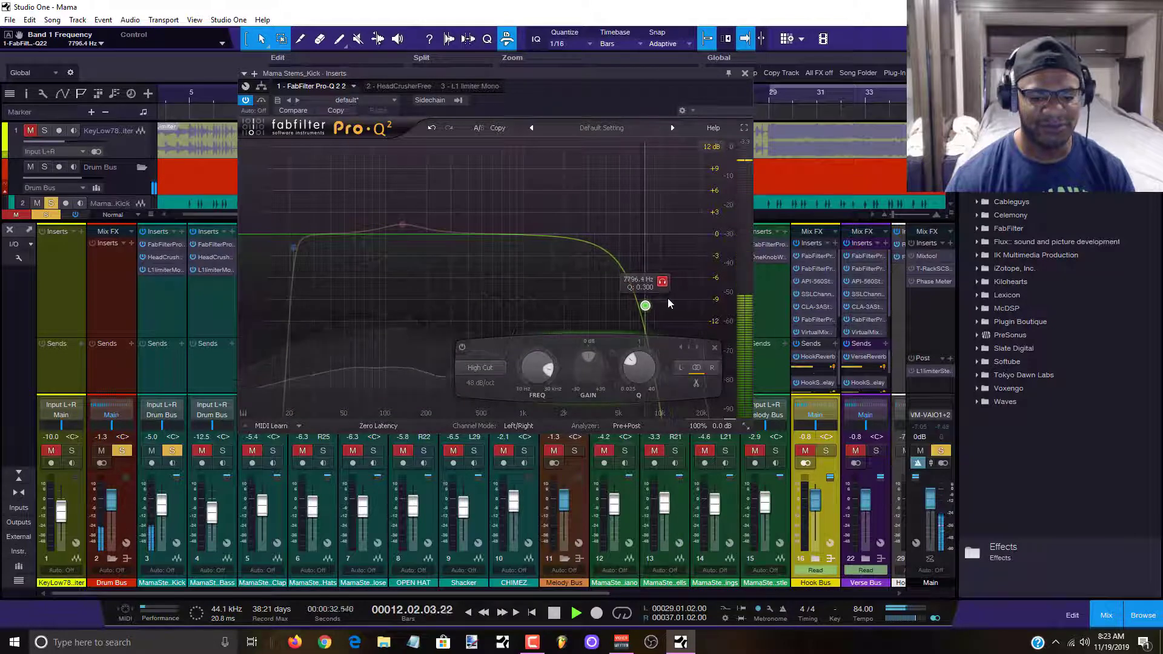
left_click(661, 283)
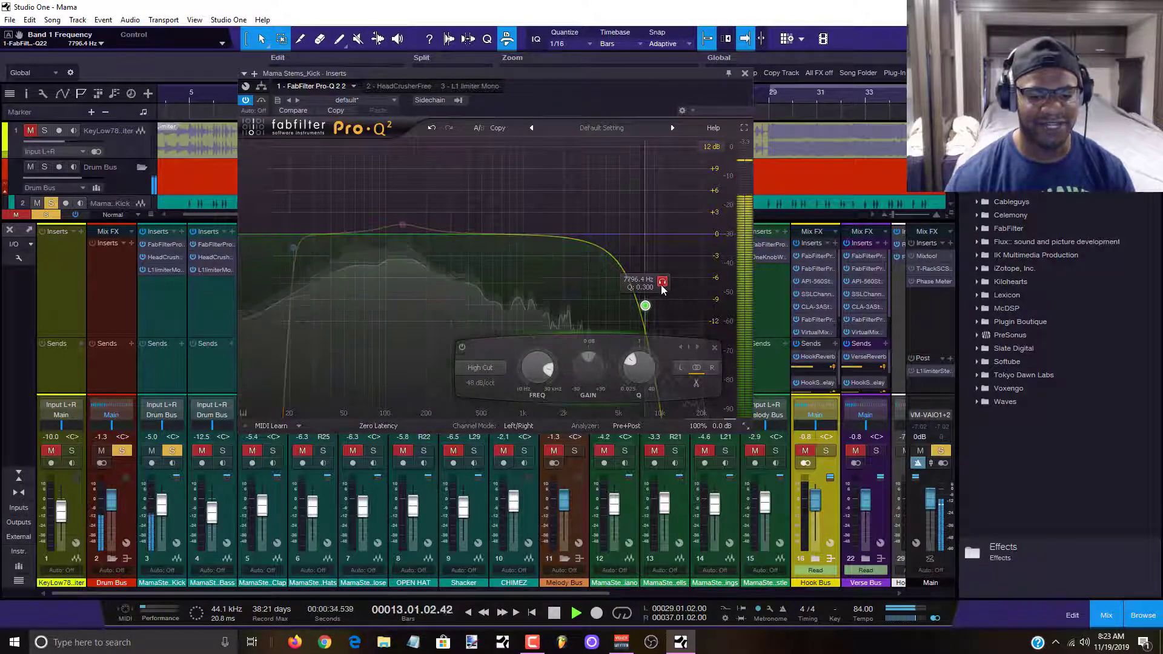
left_click_drag(661, 288, 659, 288)
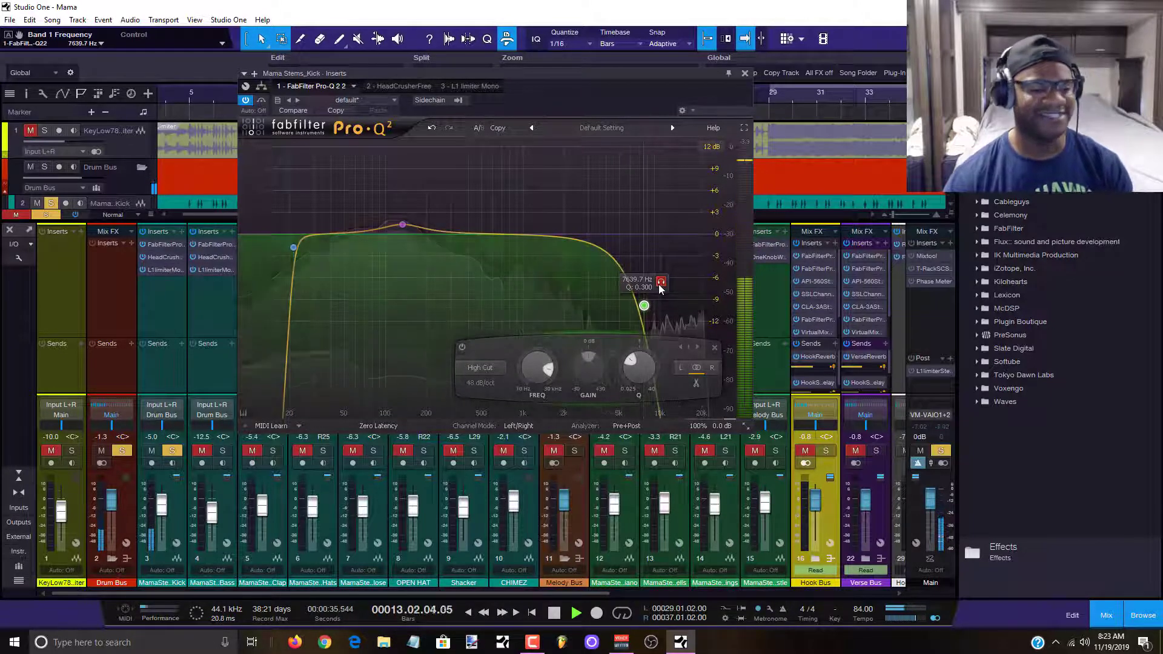
left_click(745, 73)
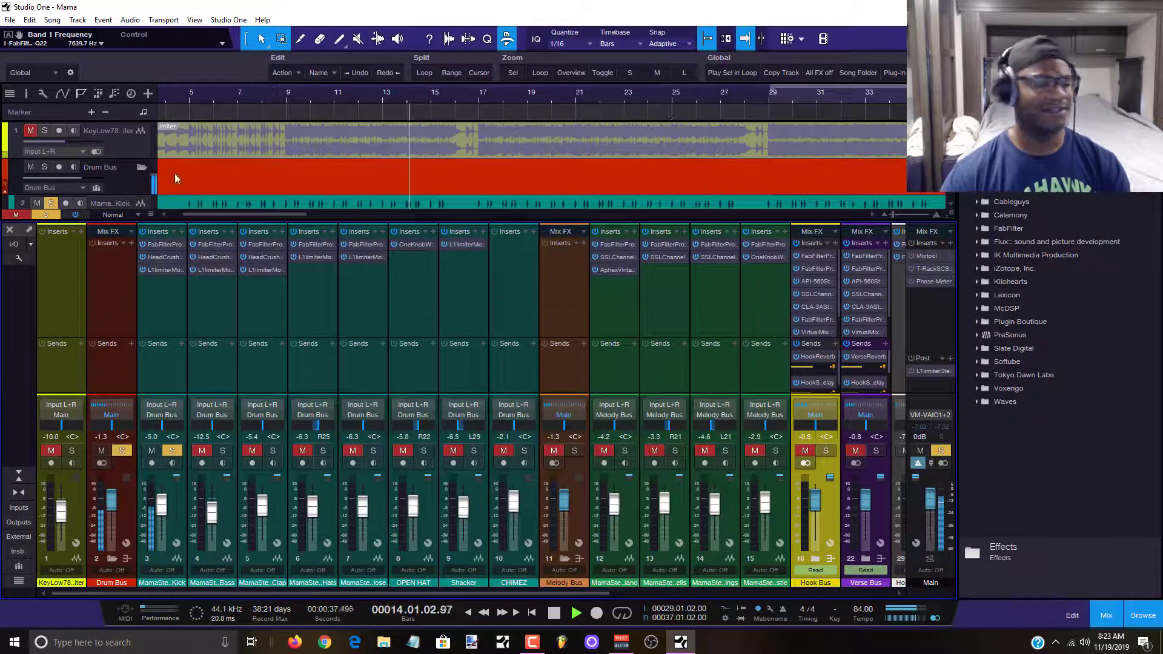
Compare the kick with the HeadCrusherFree insert bypassed and active during playback.
left_click(170, 257)
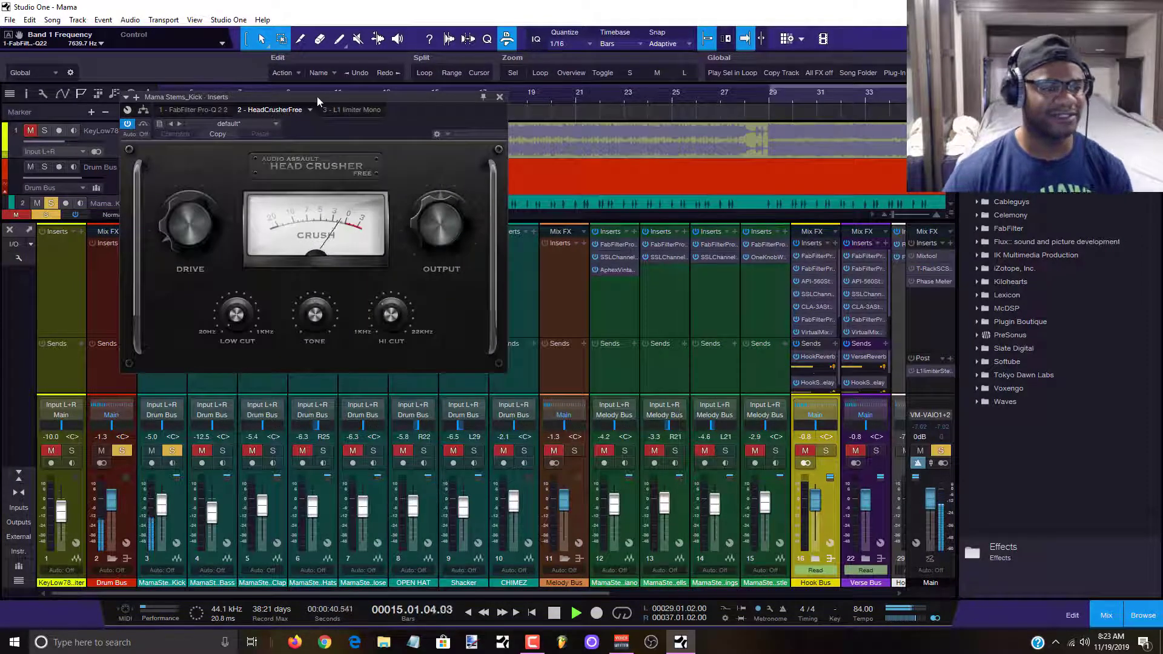
left_click_drag(318, 96, 651, 136)
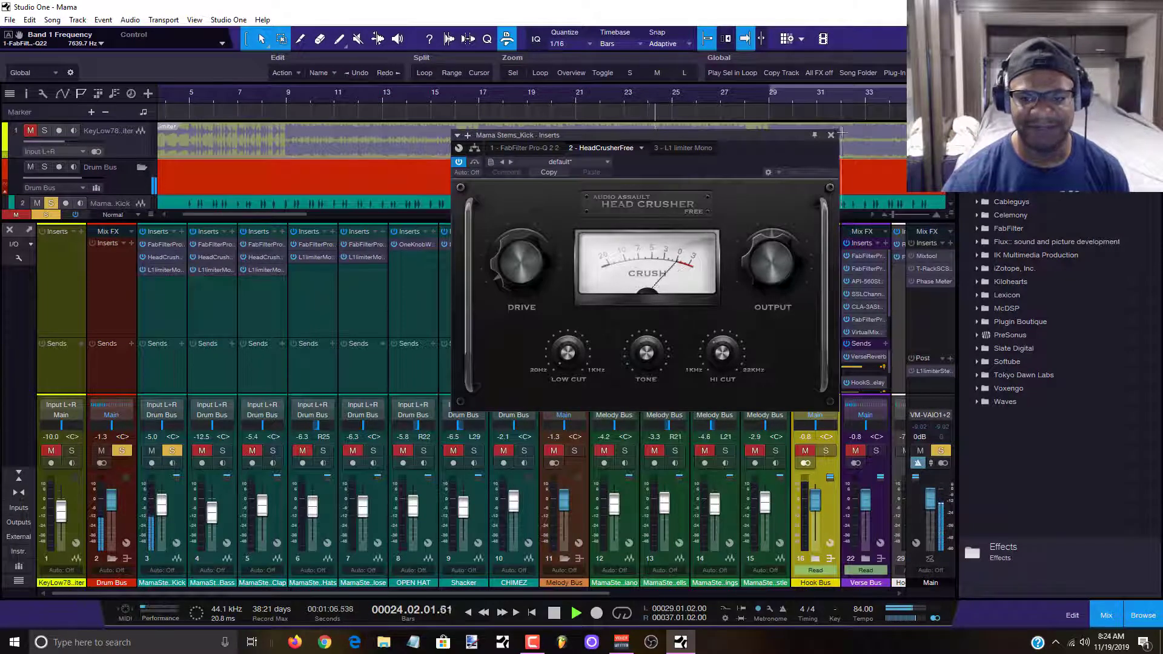
left_click(474, 164)
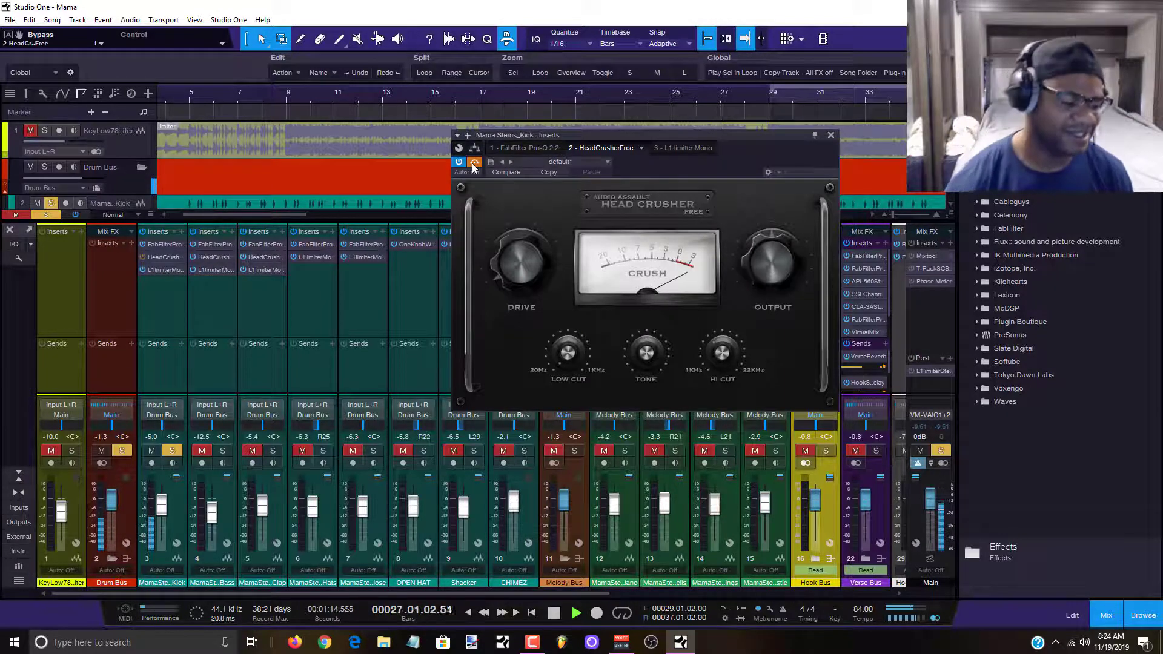
left_click(473, 164)
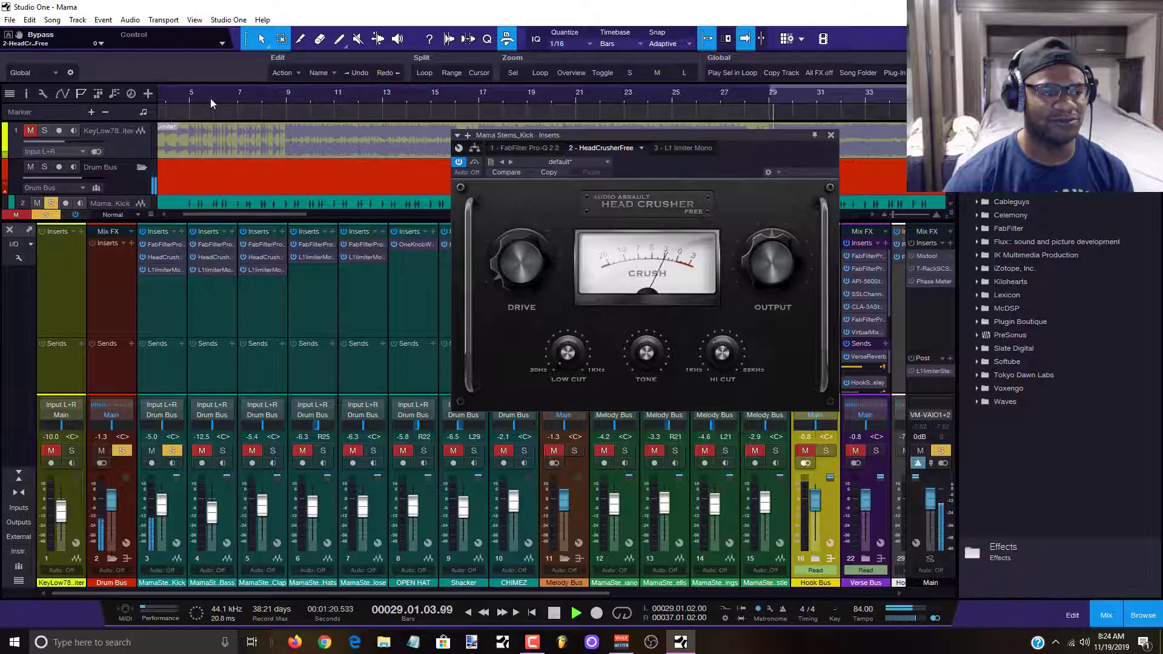
Bypass and re-enable the kick's HeadCrusherFree once more during playback, and close the plug-in.
left_click(476, 164)
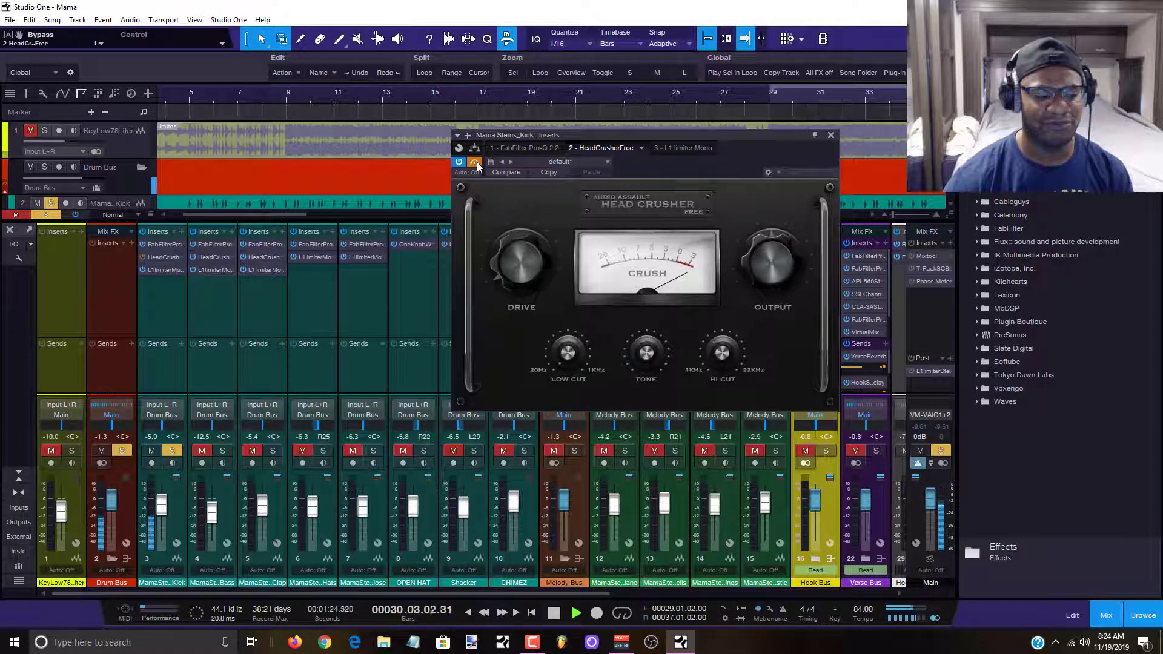
left_click(476, 164)
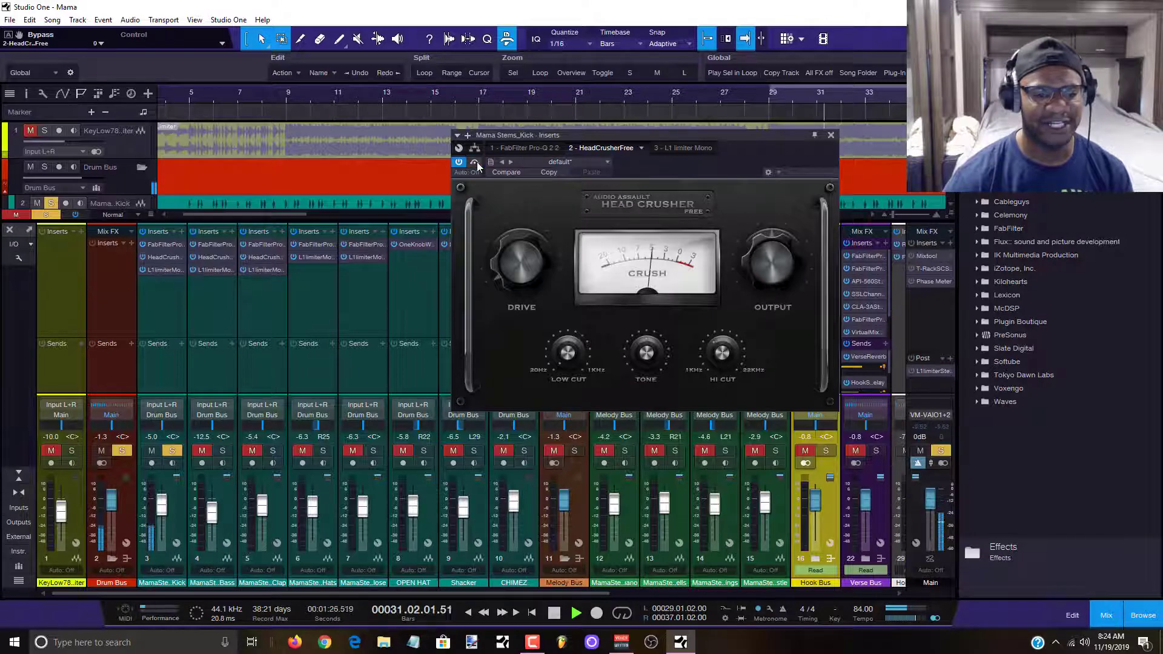
left_click(831, 134)
Review the L1 limiter settings on the kick channel, stop playback and close the plug-in.
left_click(158, 271)
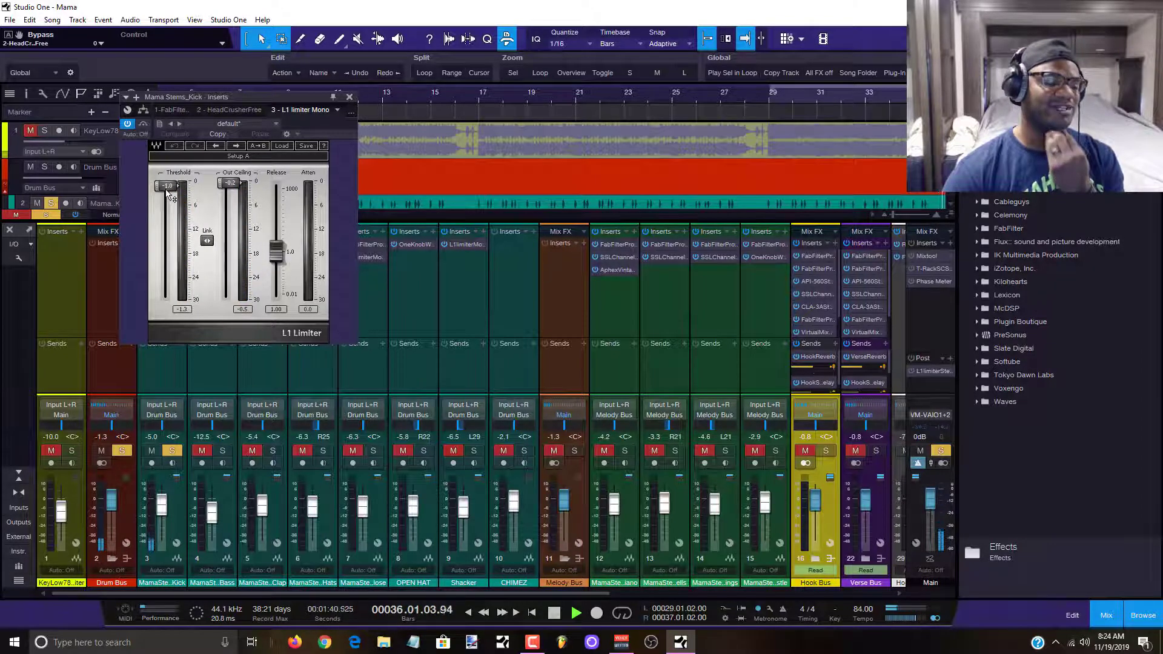
key("space")
left_click(350, 97)
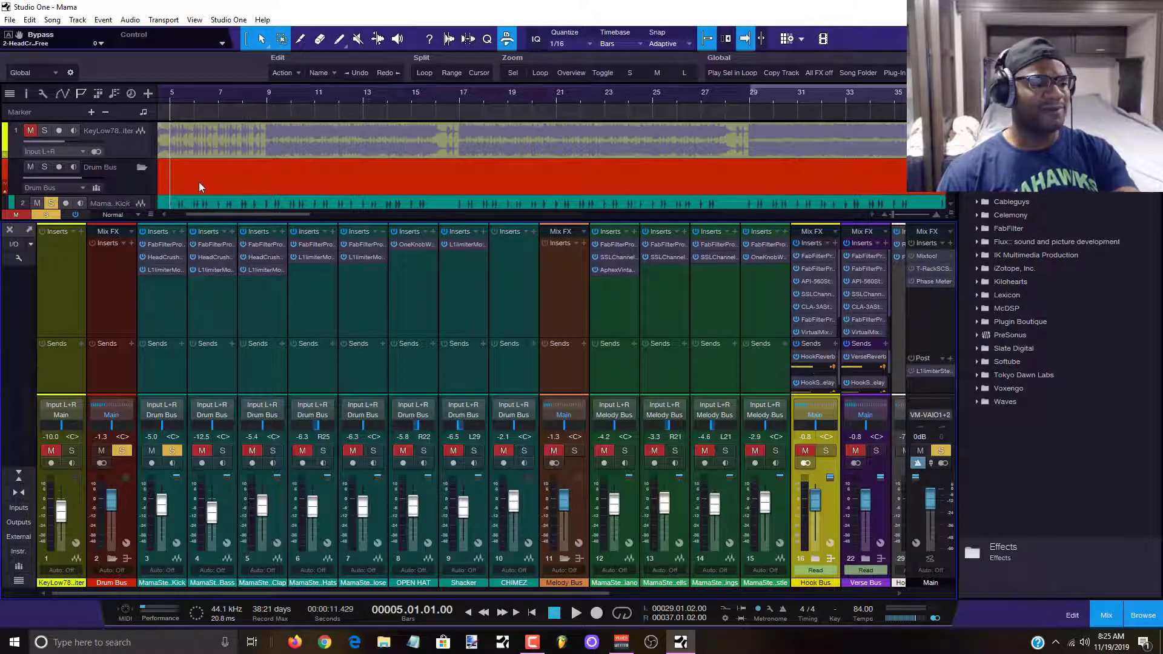
Hide the mixer, solo the KeyLow78 track with the Drum Bus and kick muted, and play from bar 5.
scroll(208, 185, "down", 2)
scroll(210, 184, "up", 1)
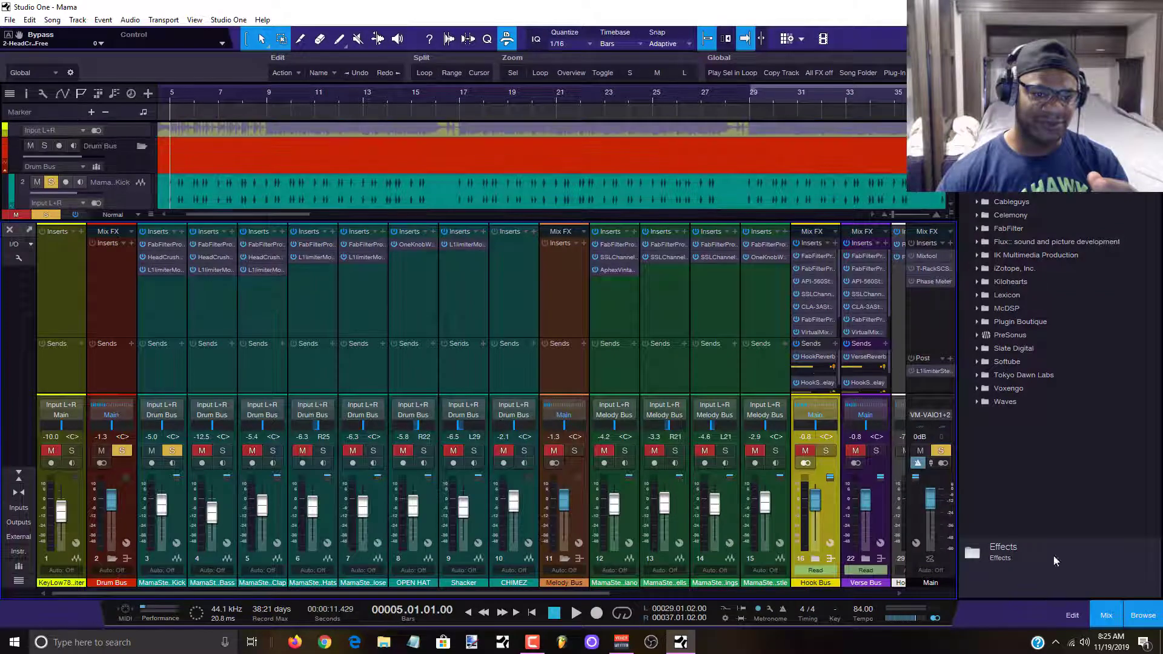
left_click(1107, 614)
scroll(614, 388, "down", 3)
scroll(554, 380, "up", 4)
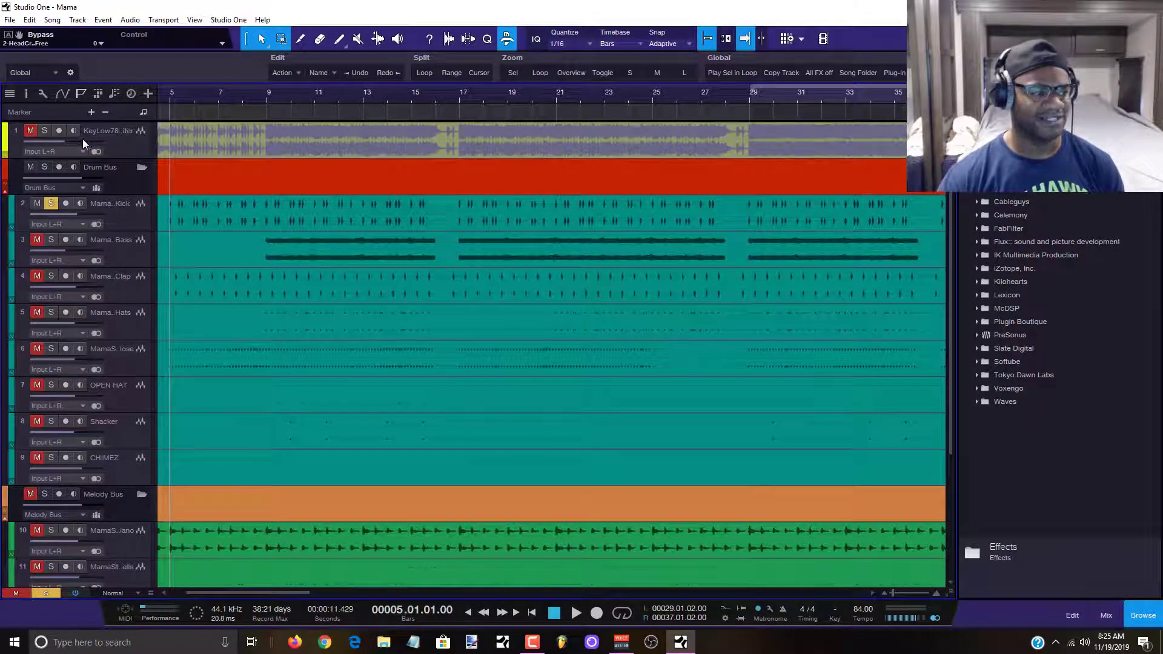
left_click(37, 204)
key("space")
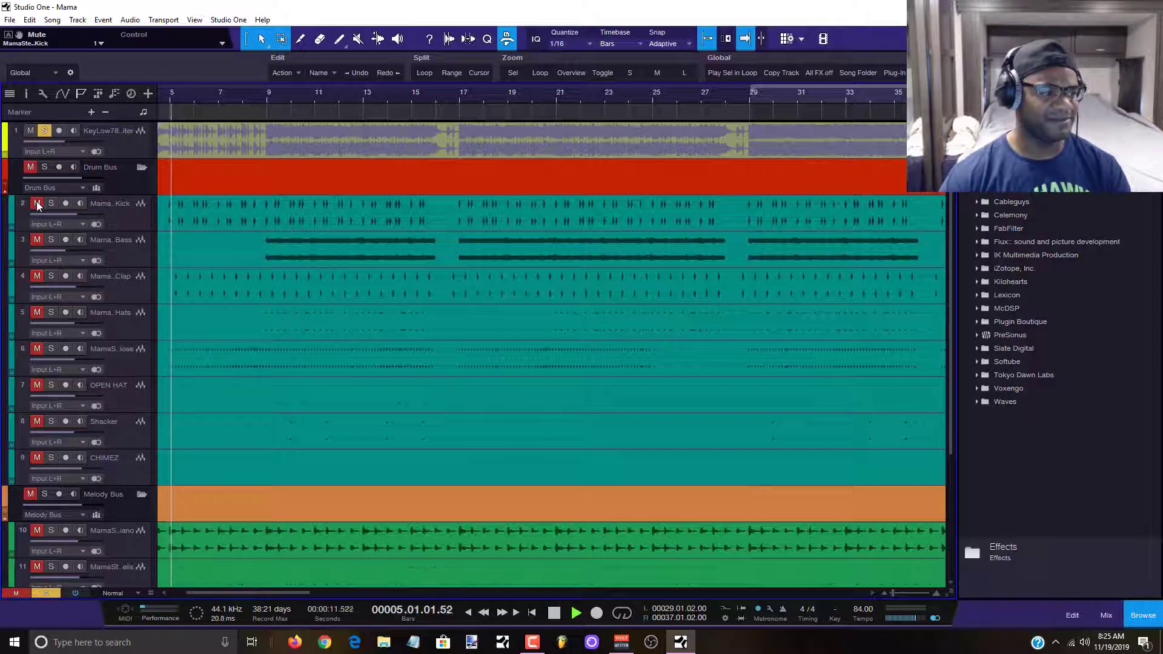
Unmute the KeyLow78 clip with the Mute tool to hear it, mute the clip again and stop playback.
right_click(257, 138)
left_click(359, 166)
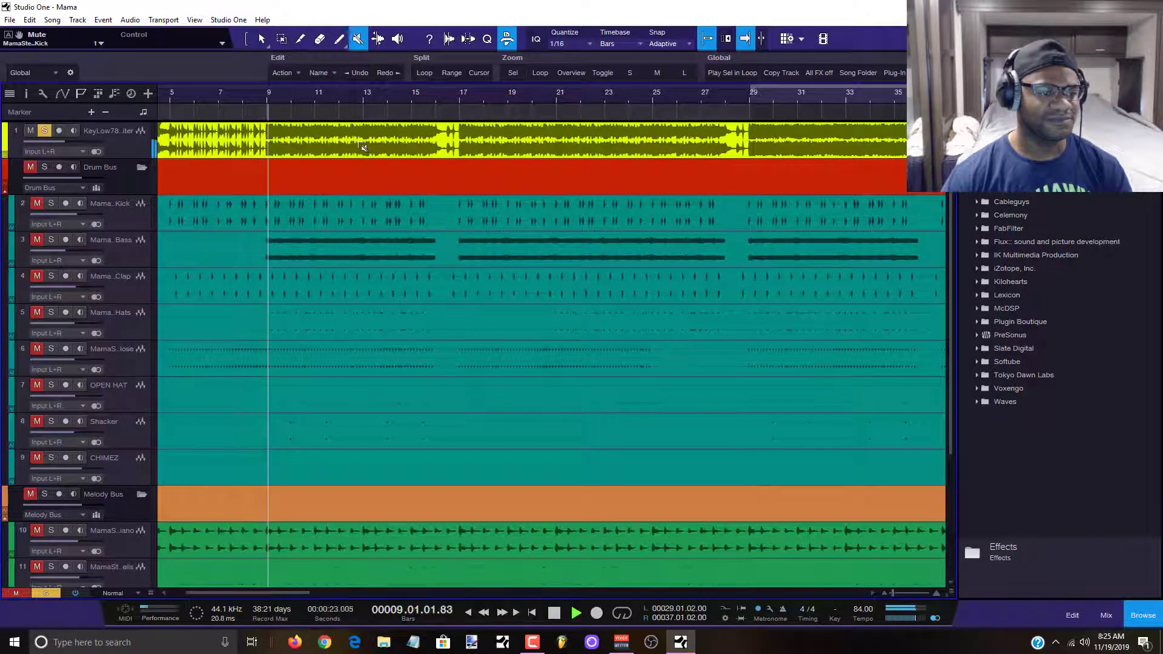
left_click(362, 147)
key("space")
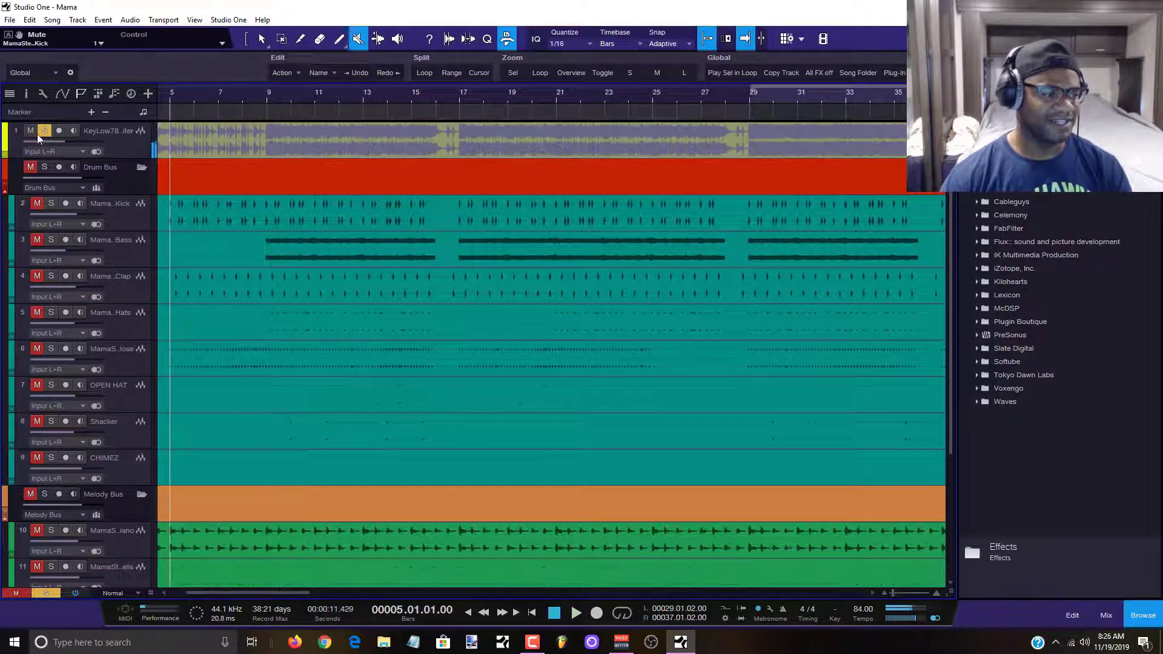
Mute the KeyLow78 track, solo the Drum Bus, and isolate the bass by muting every other drum channel in the mixer.
left_click(41, 131)
left_click(44, 167)
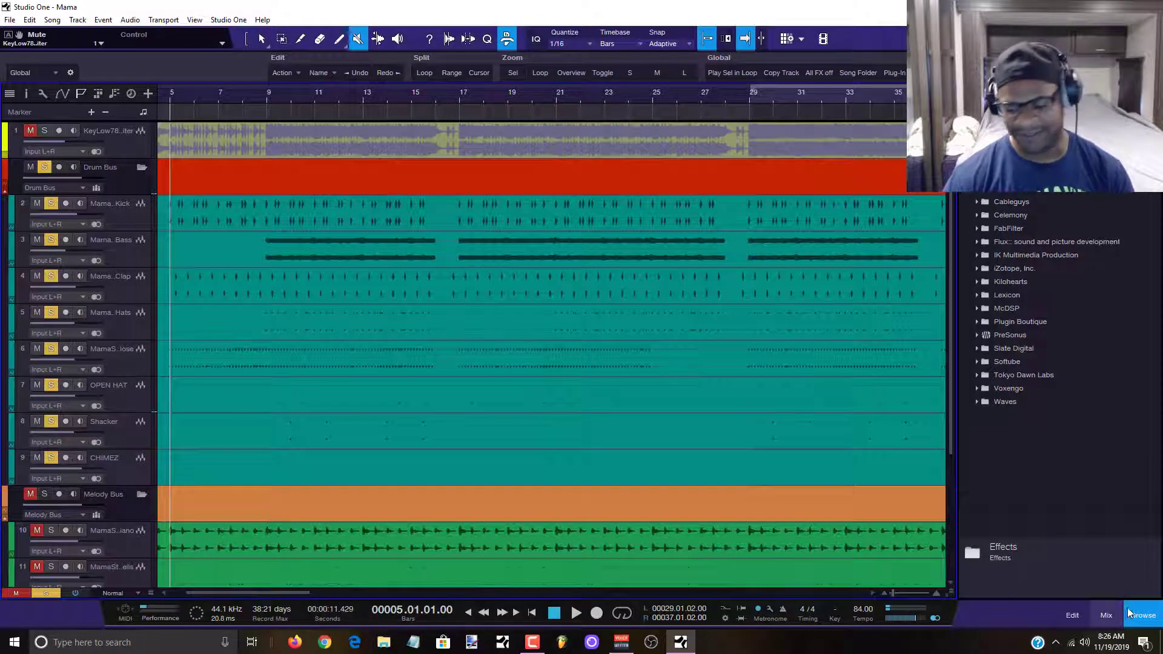
left_click(1106, 615)
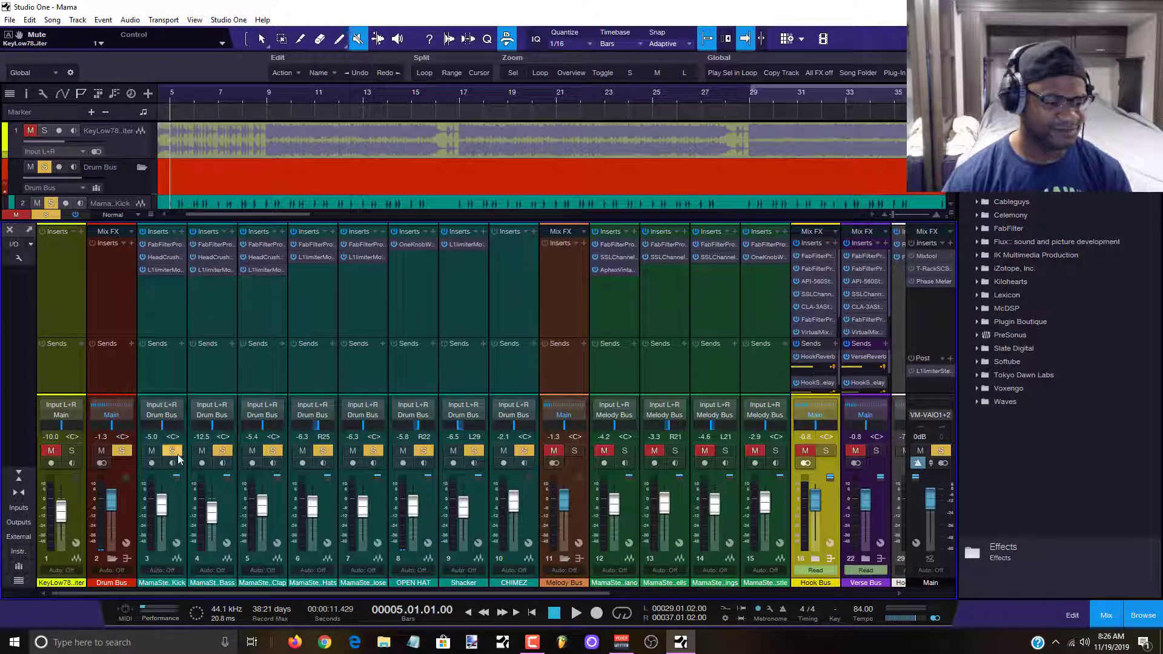
left_click_drag(201, 453, 528, 450)
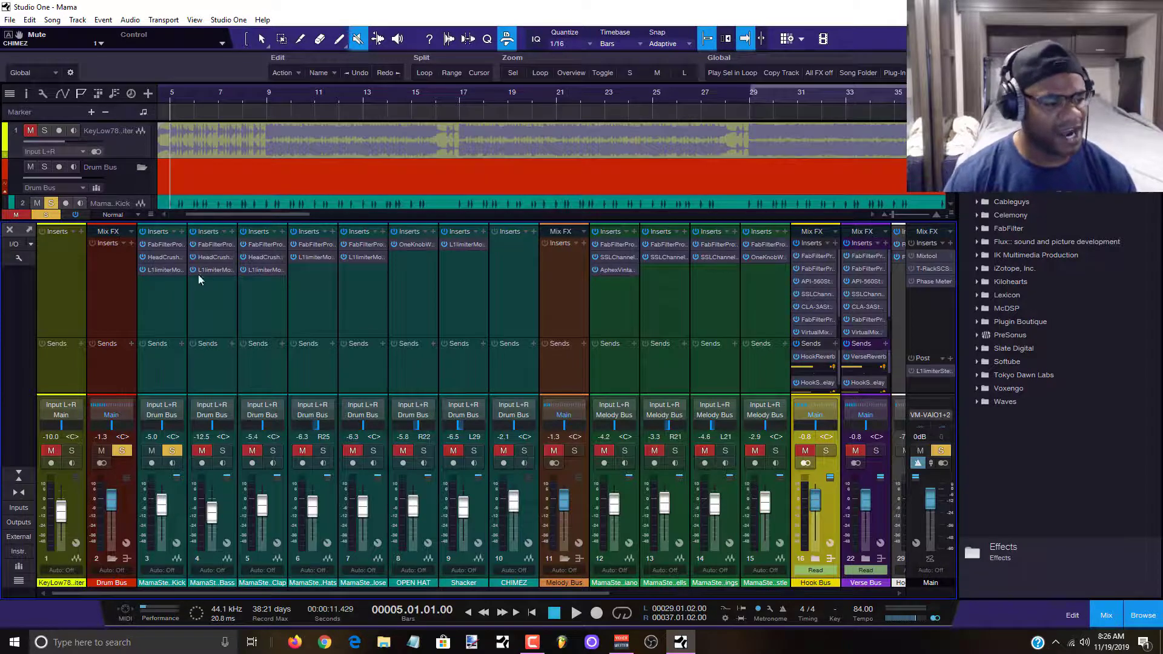
left_click(152, 450)
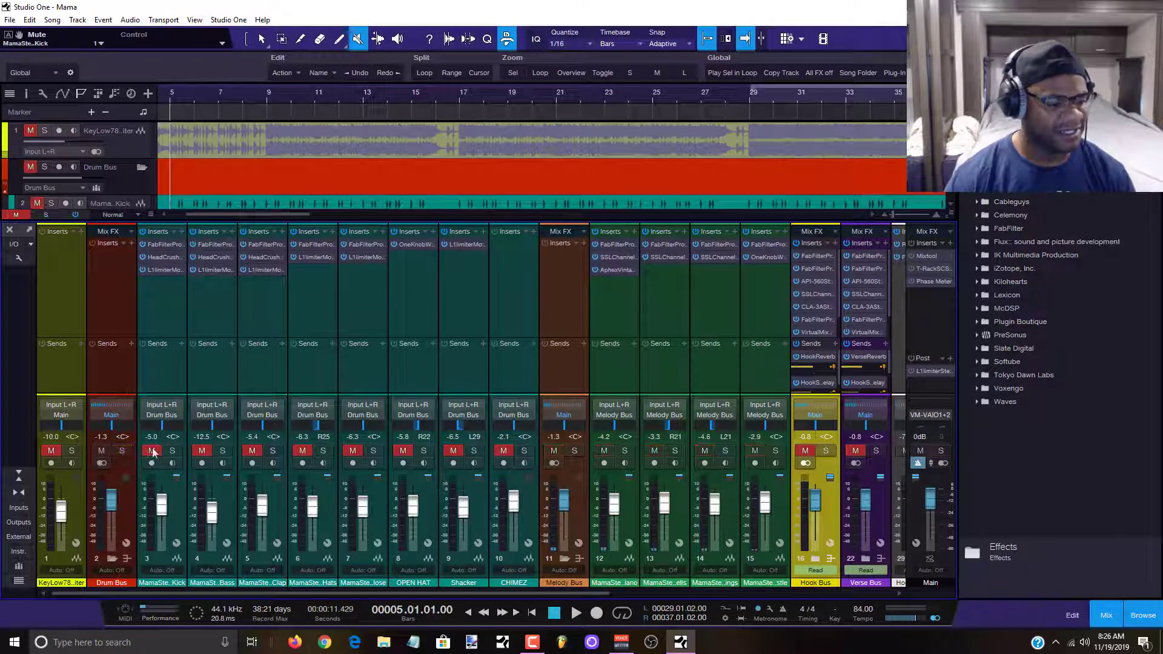
left_click(223, 452)
Open the bass channel's FabFilter Pro-Q 2 and audition its boosted band near 378 Hz in solo while playing from bar 9.
double_click(221, 246)
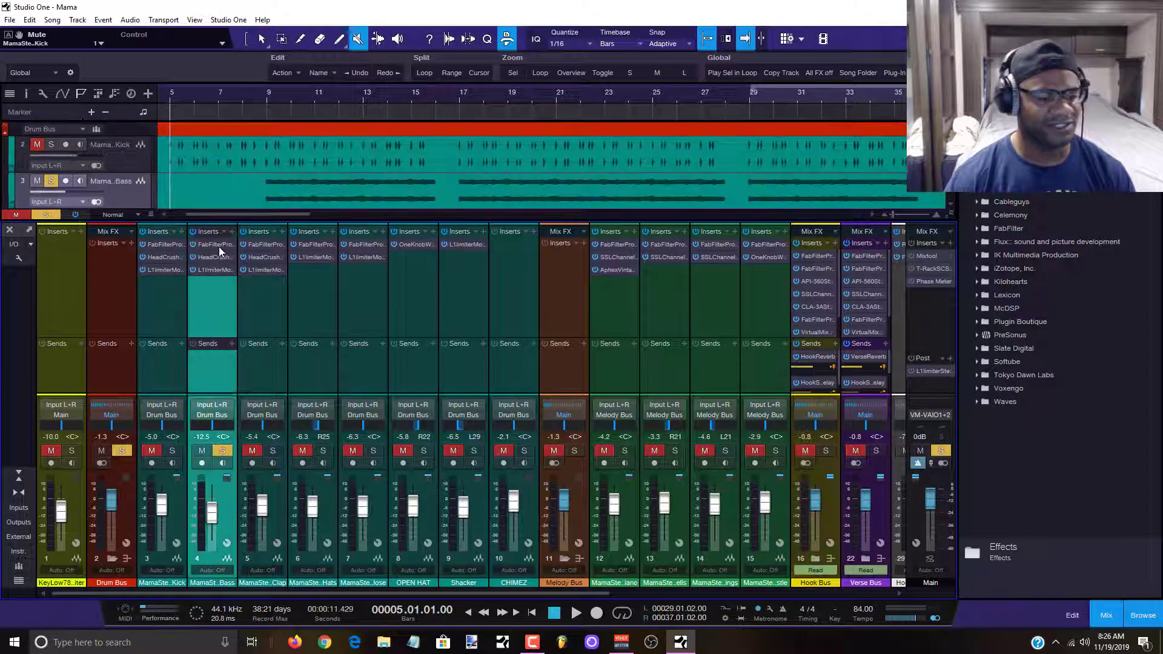
left_click_drag(362, 115, 664, 151)
left_click(267, 100)
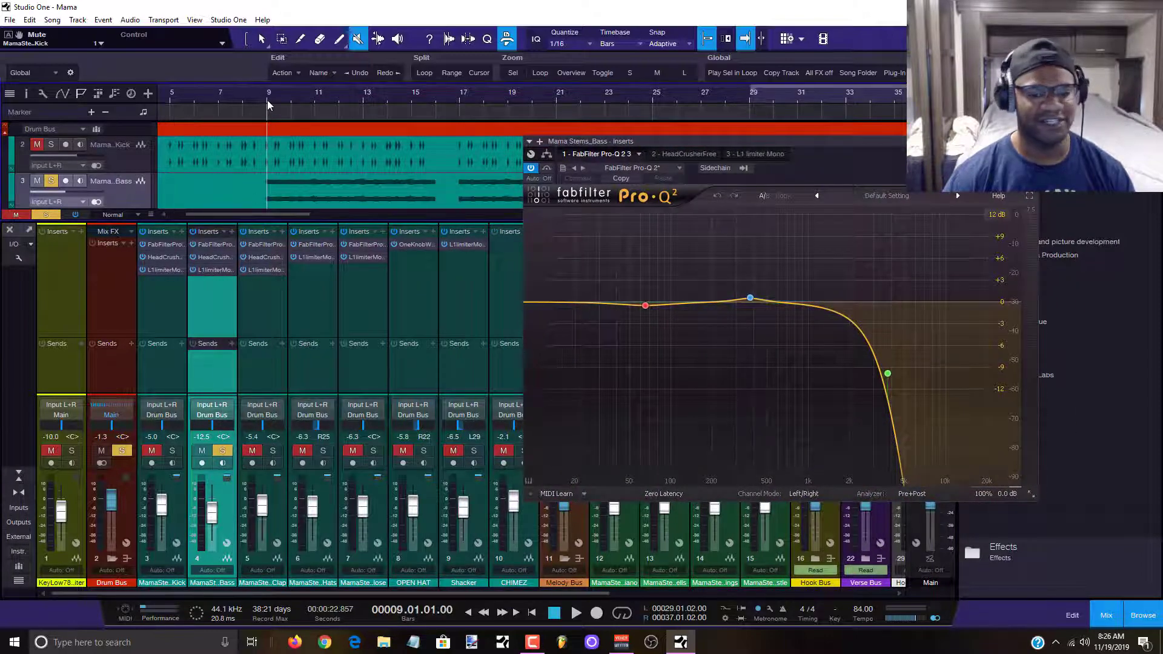
key("space")
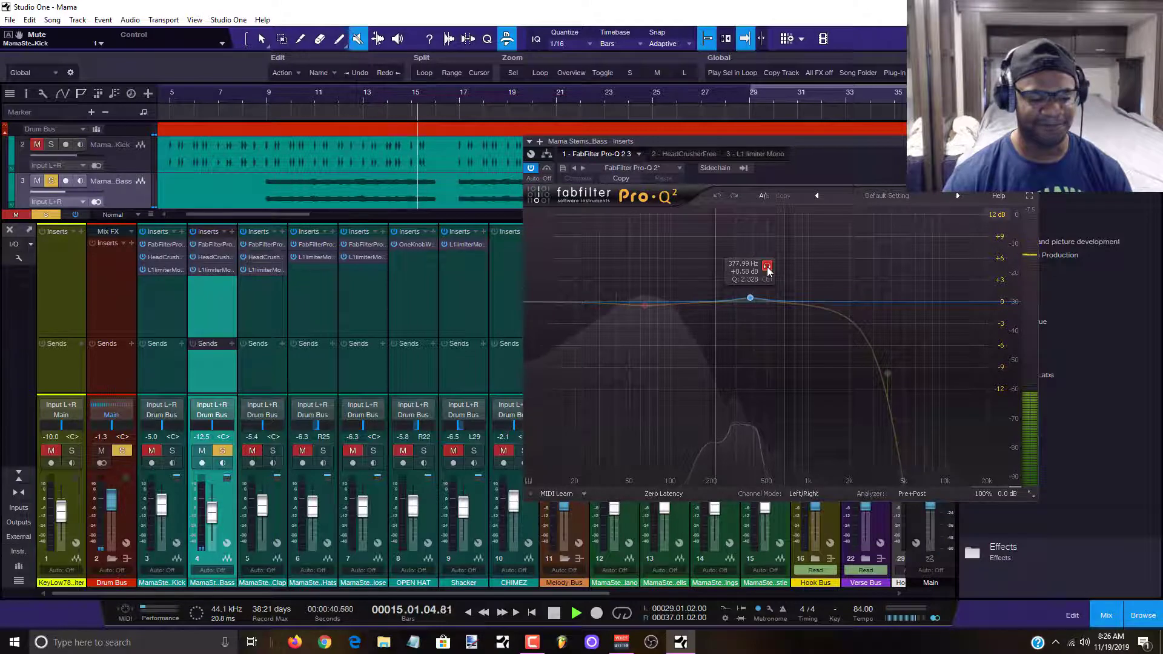
left_click(767, 267)
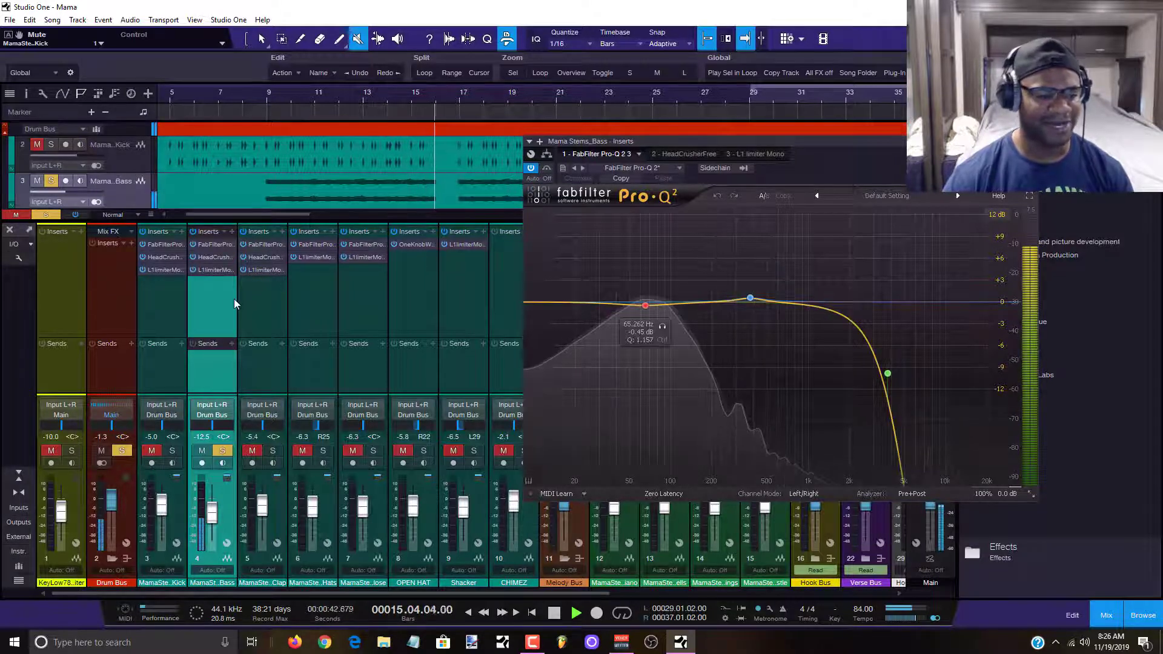
key("space")
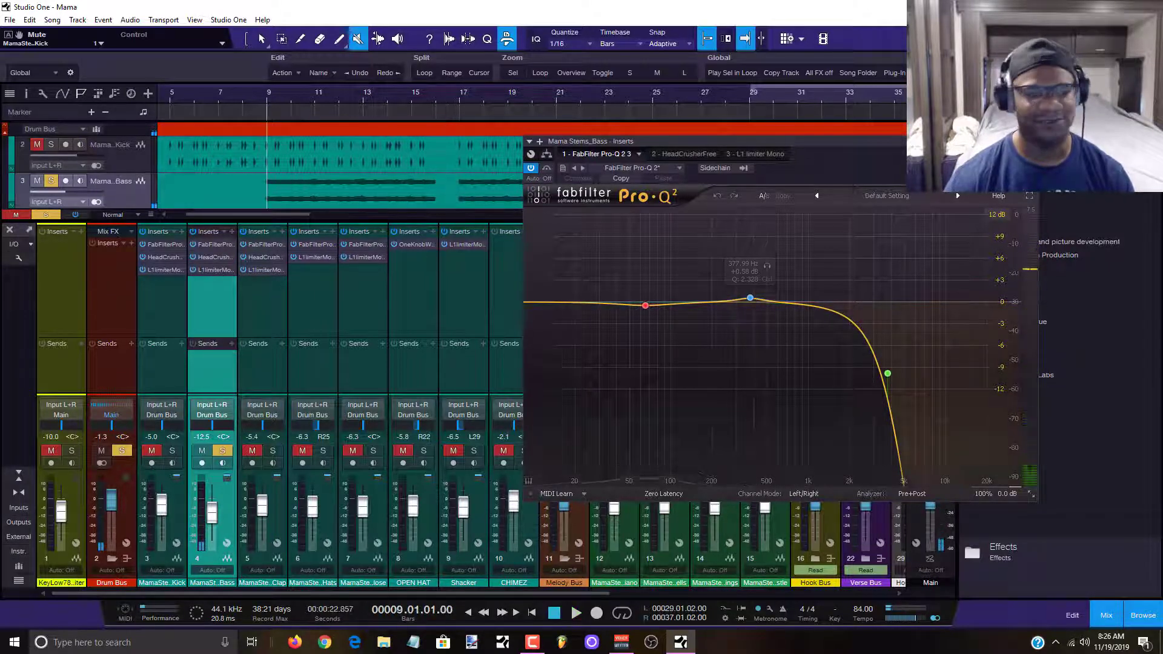
Compare the bass with its HeadCrusherFree insert bypassed and active while playing from bar 9.
key("space")
left_click(300, 278)
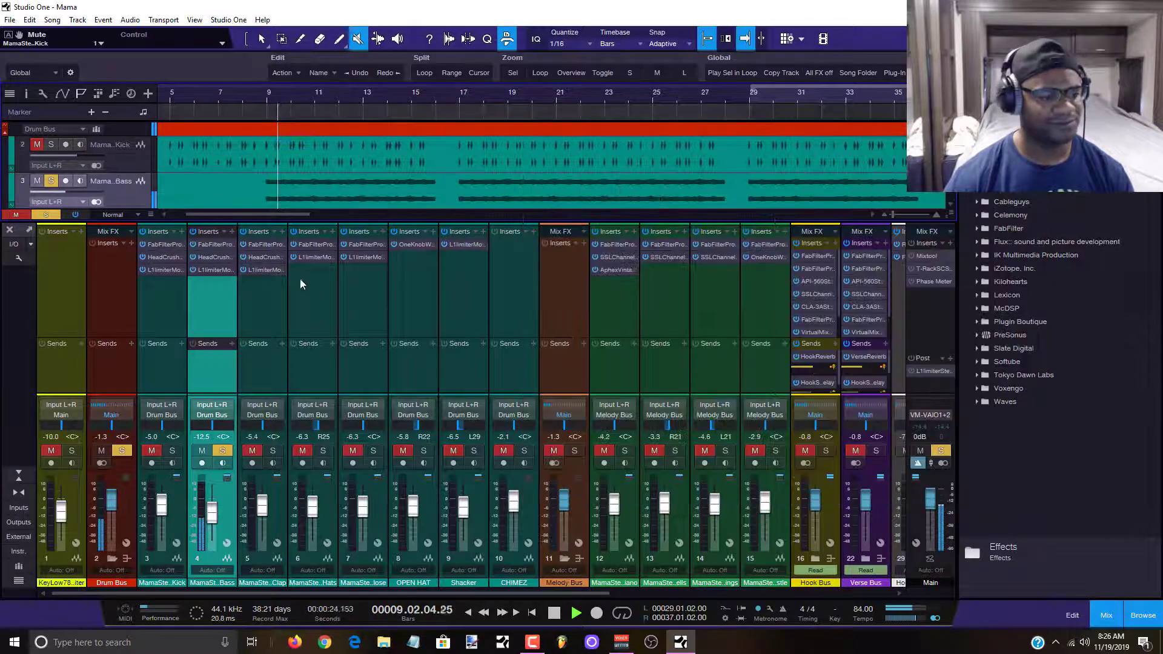
left_click(221, 259)
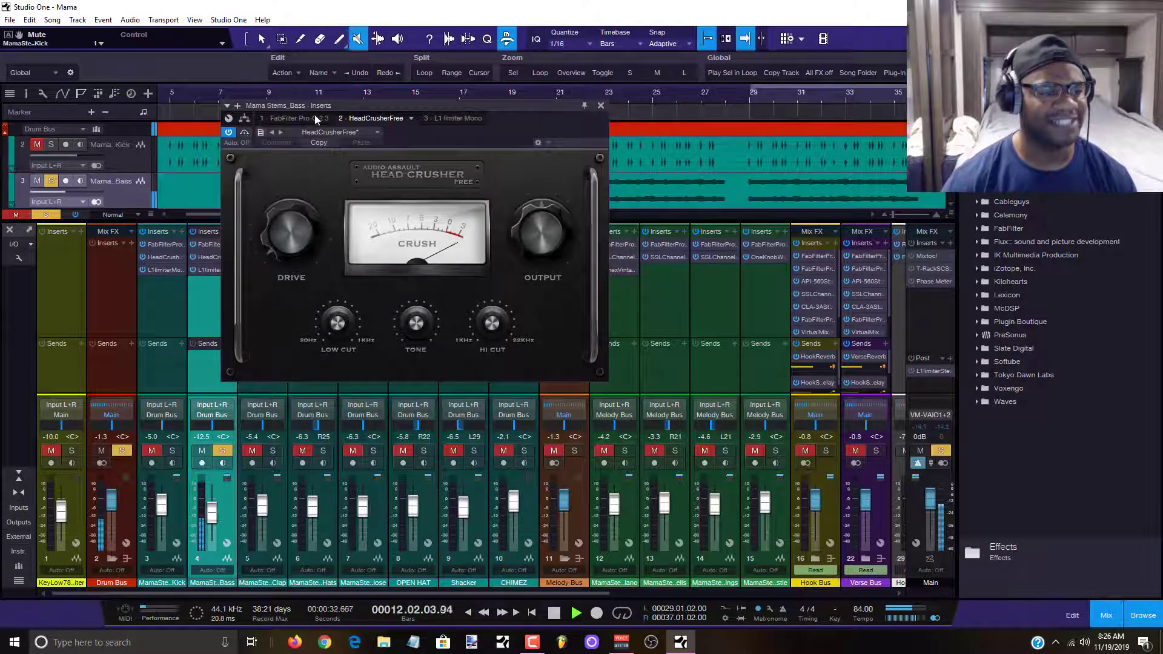
left_click_drag(535, 110, 920, 142)
left_click(629, 165)
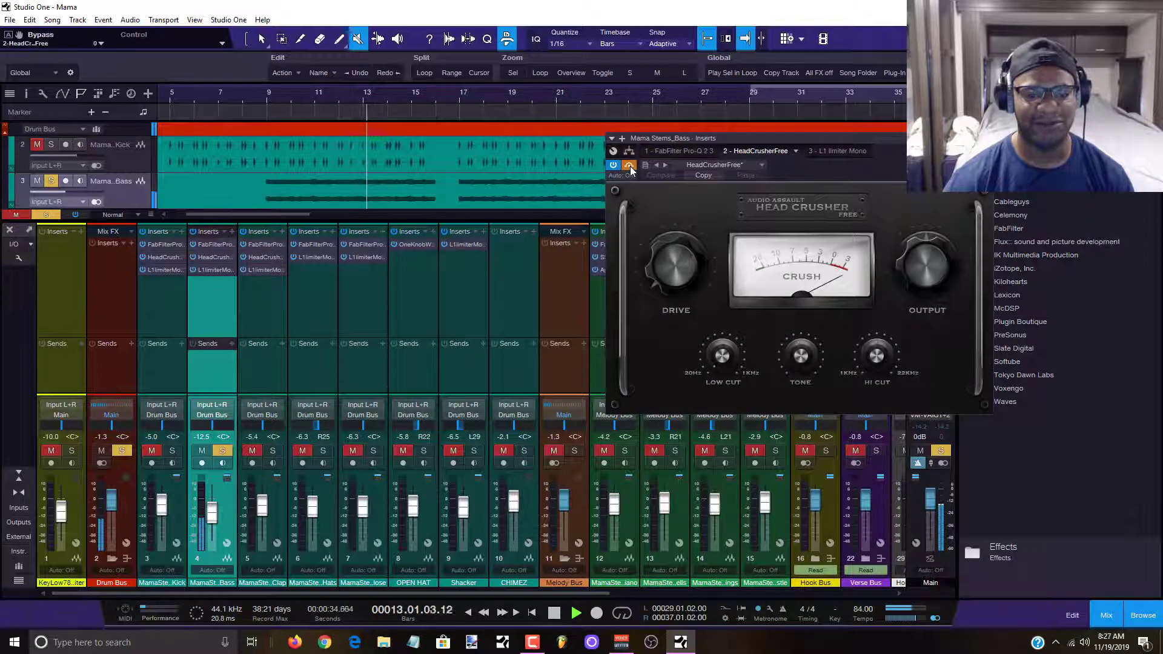
key("space")
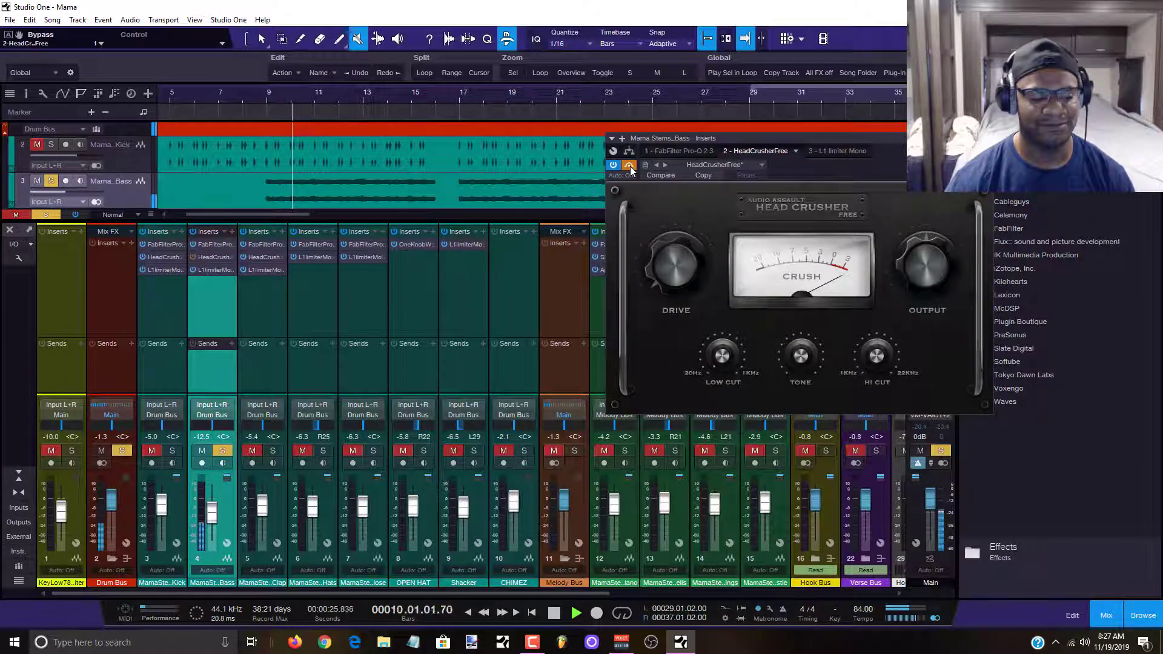
left_click(629, 165)
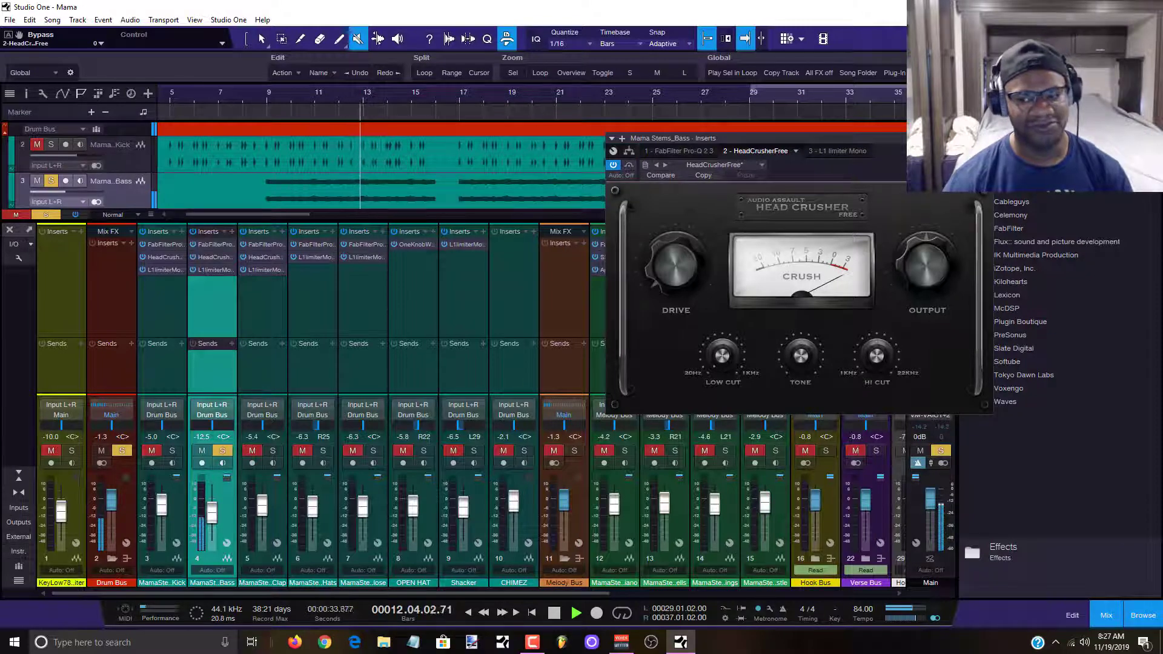
Stop playback and review the bass channel's L1 limiter settings, closing the plug-in when done.
key("space")
left_click(223, 269)
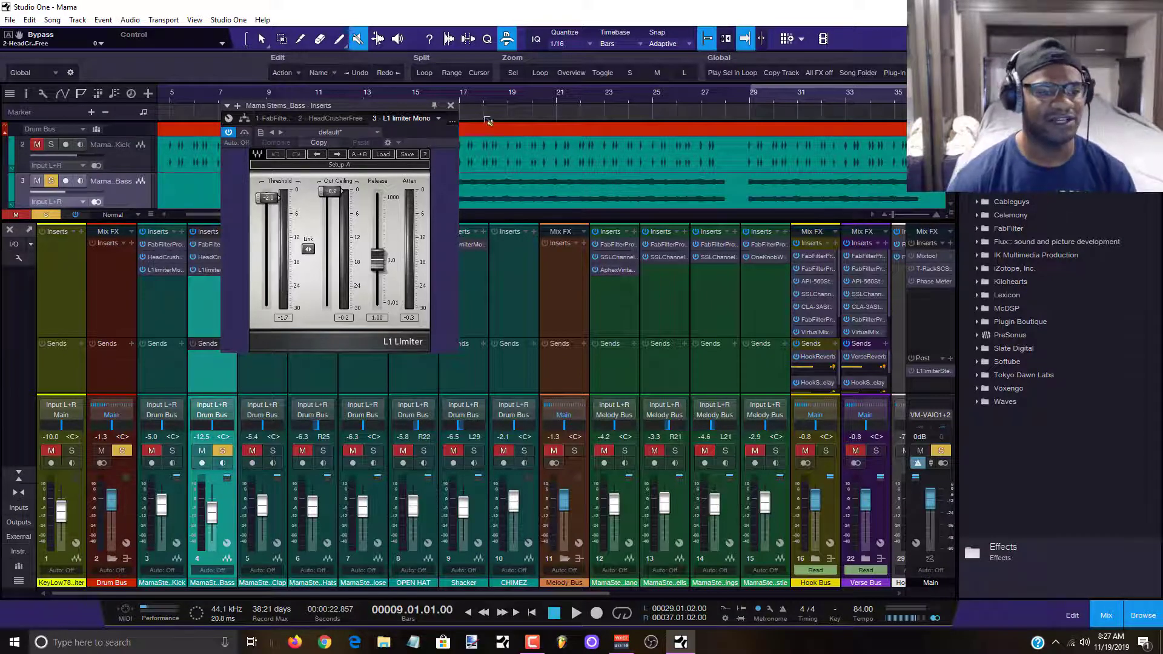
left_click(450, 106)
Select the clap channel and switch the editing tool back to the Arrow tool.
left_click(256, 307)
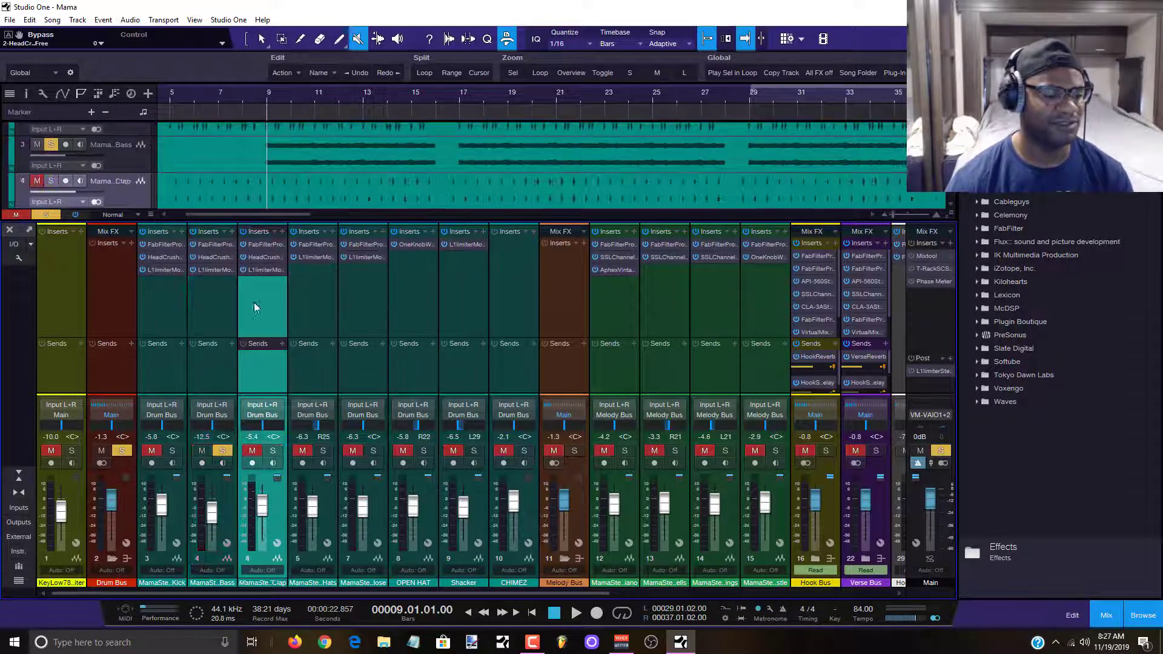
right_click(368, 170)
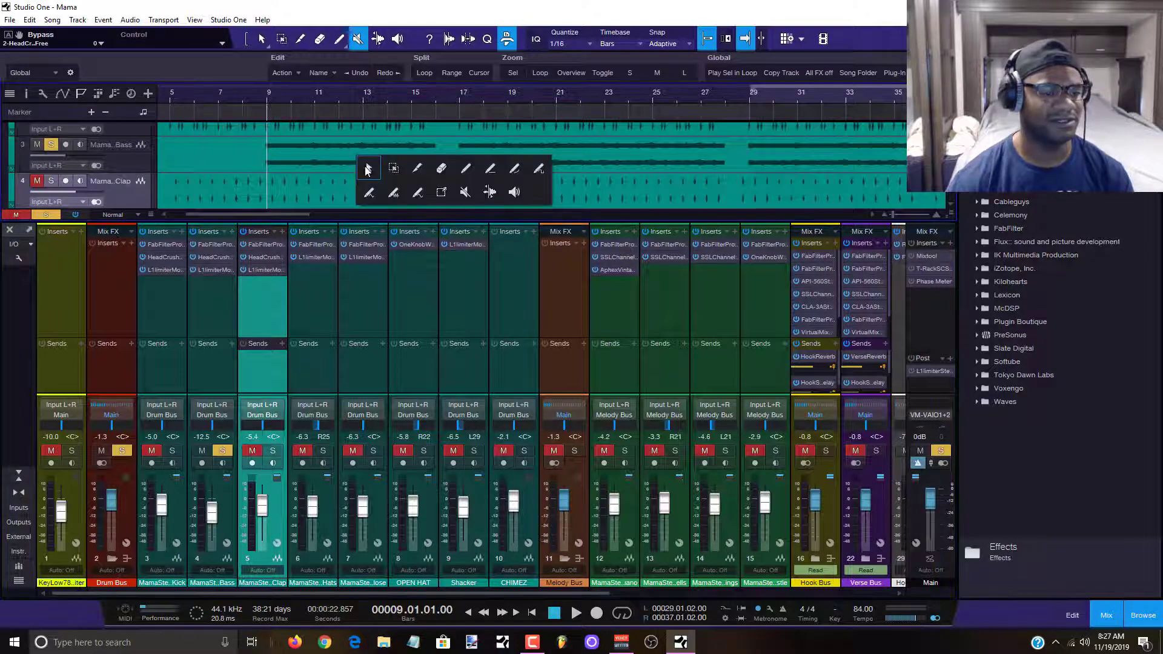
left_click(369, 169)
Unsolo and mute the bass, solo the clap channel, and play it from bar 9.
key("space")
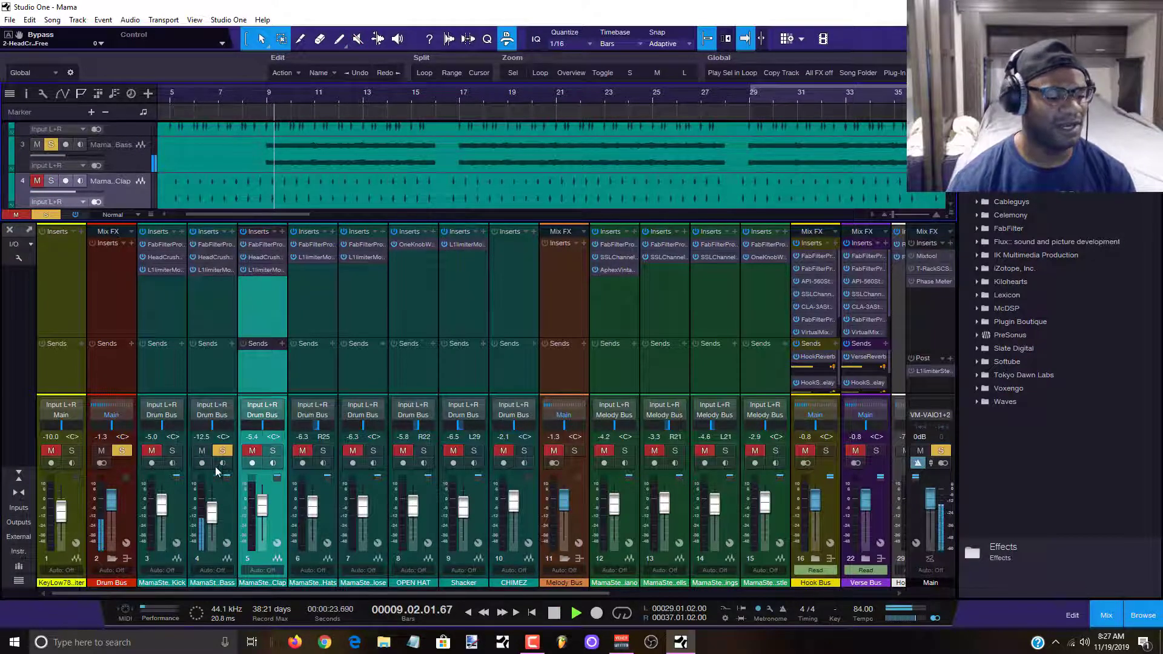
left_click(223, 450)
left_click(202, 451)
key("space")
left_click(273, 451)
key("space")
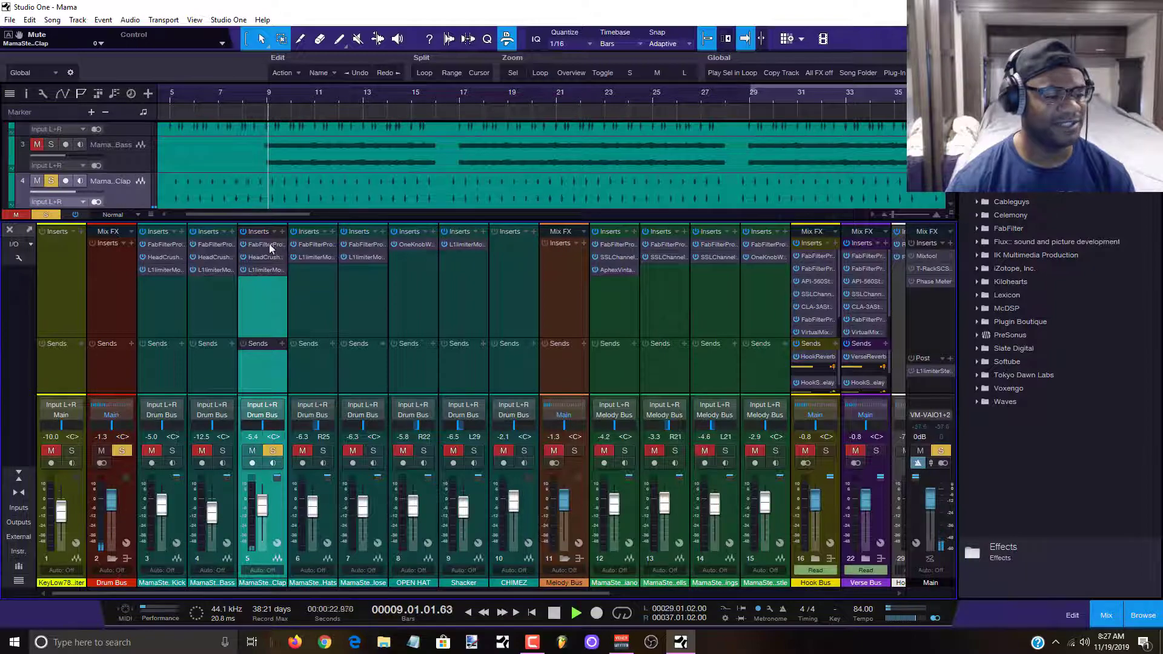
Open the clap's FabFilter Pro-Q 2 and audition its boosted band near 2756 Hz in solo during playback, and close it.
left_click(264, 247)
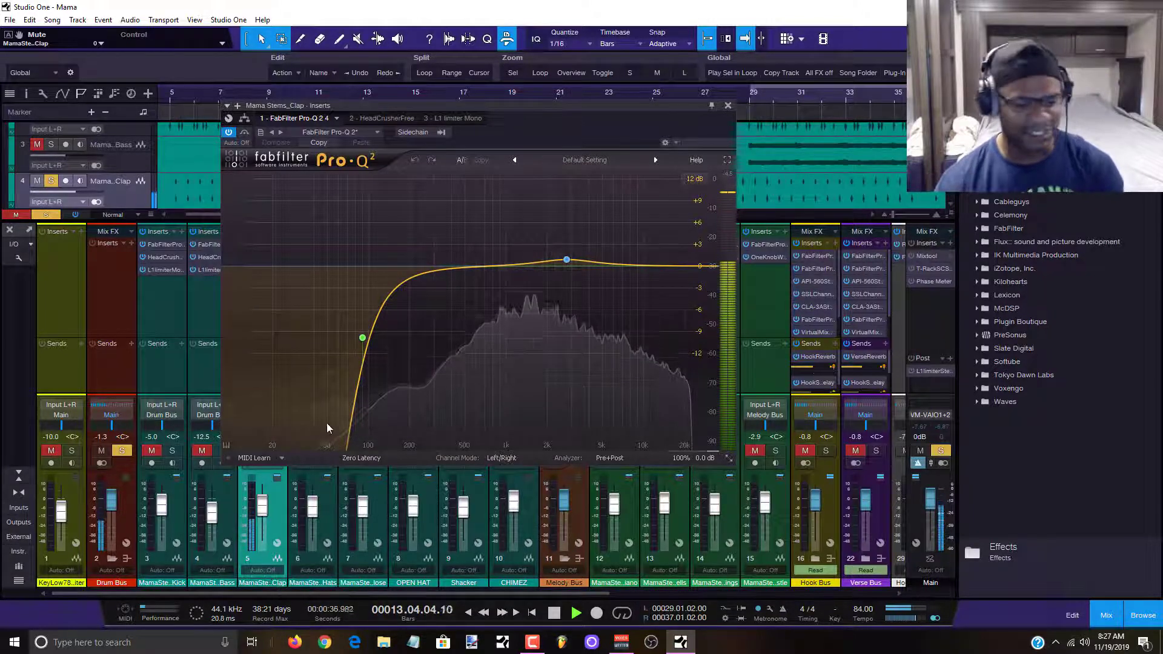
left_click(584, 228)
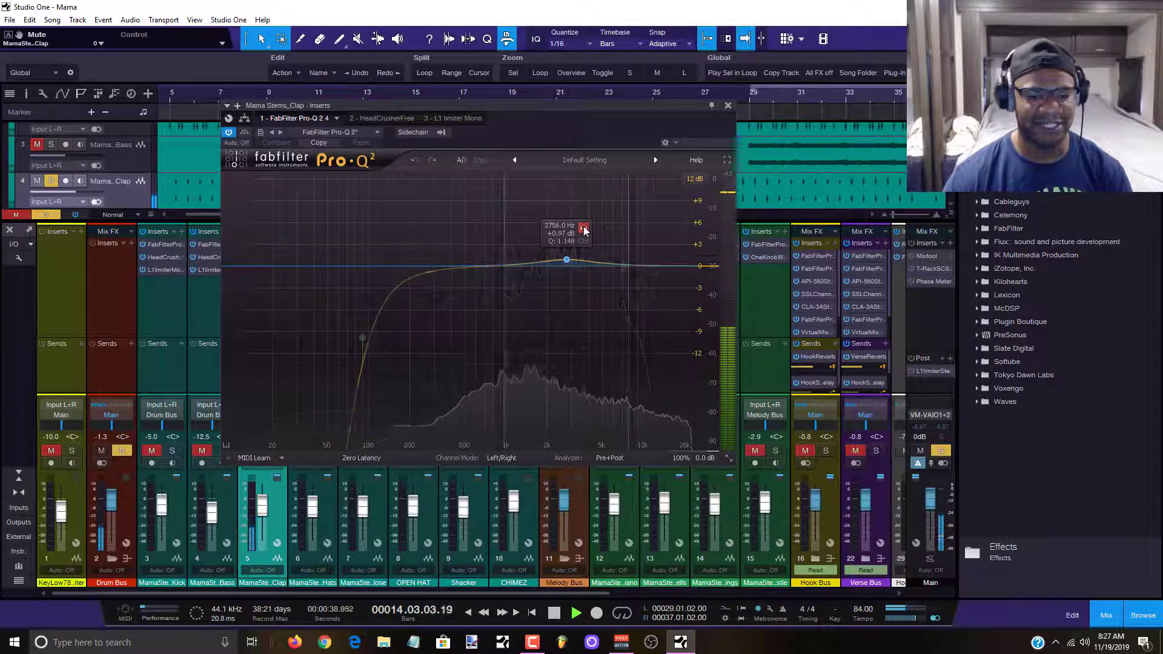
left_click(583, 228)
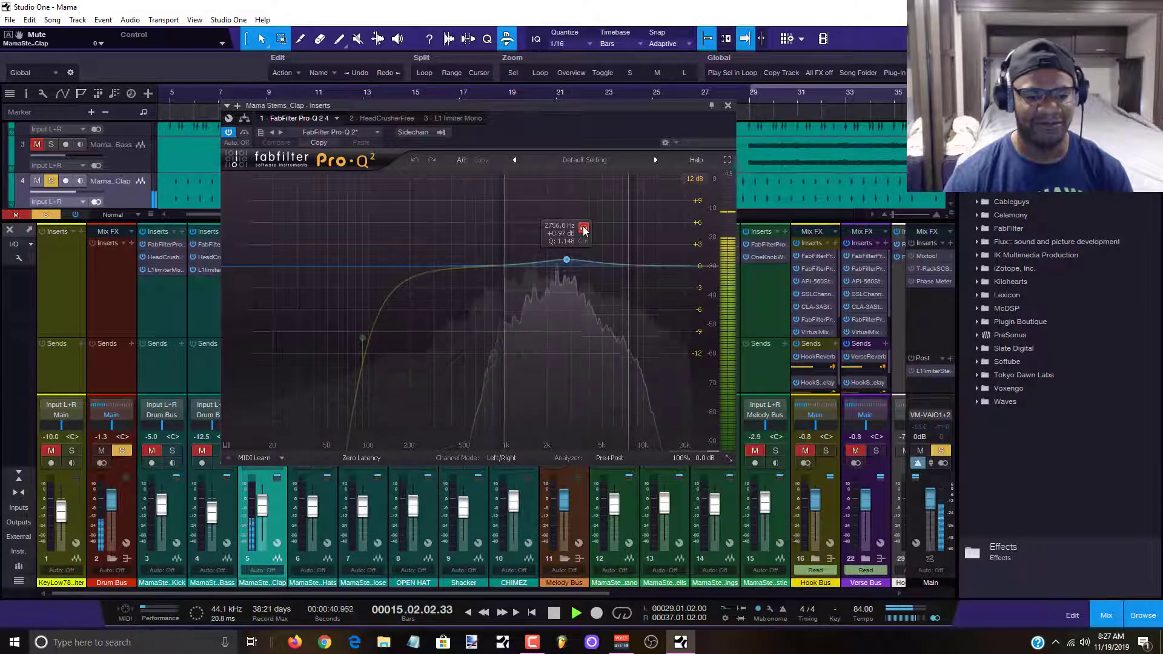
left_click(727, 105)
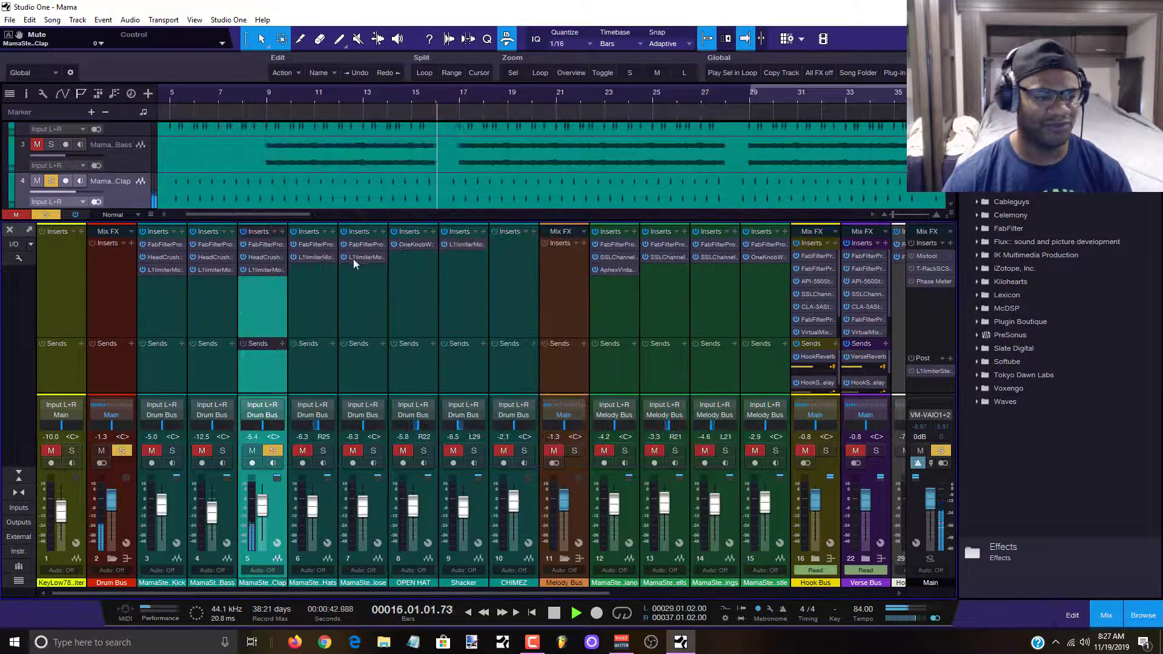
Compare the clap with its HeadCrusherFree insert bypassed and active during playback, and close the plug-in.
left_click(261, 256)
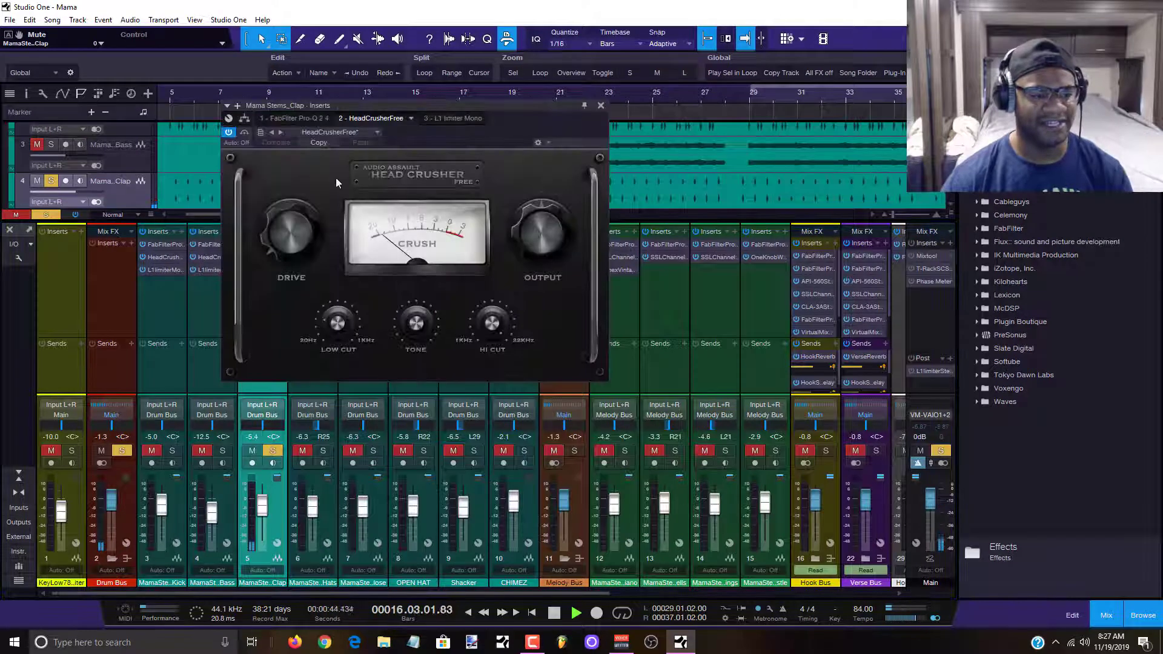
left_click(246, 133)
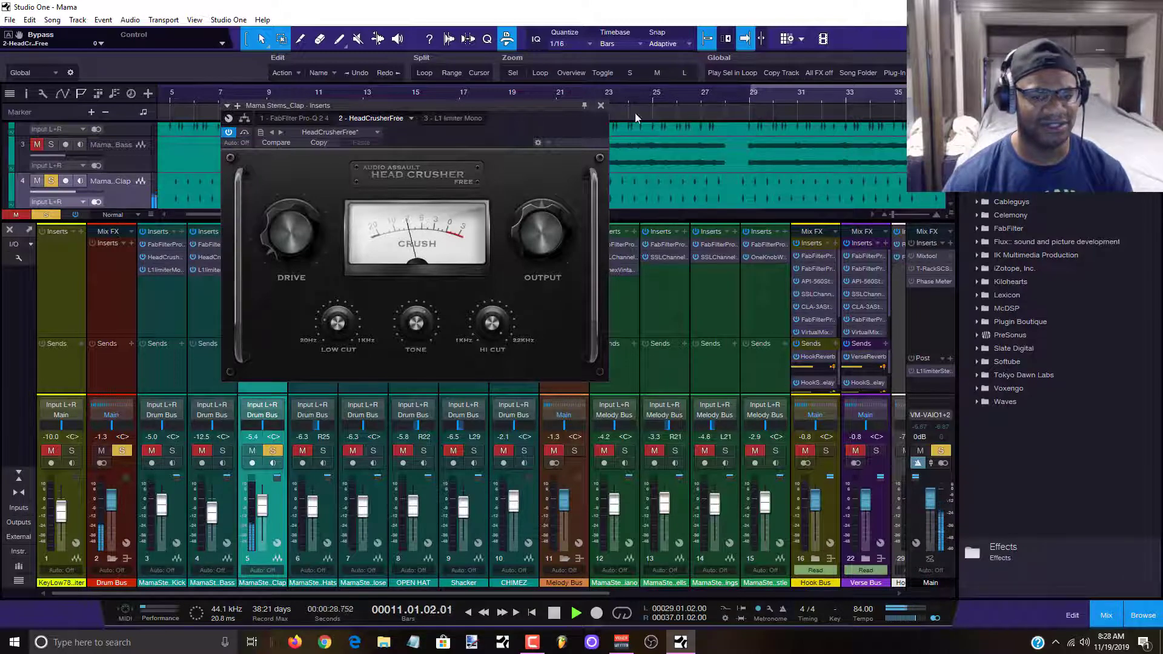
left_click(600, 106)
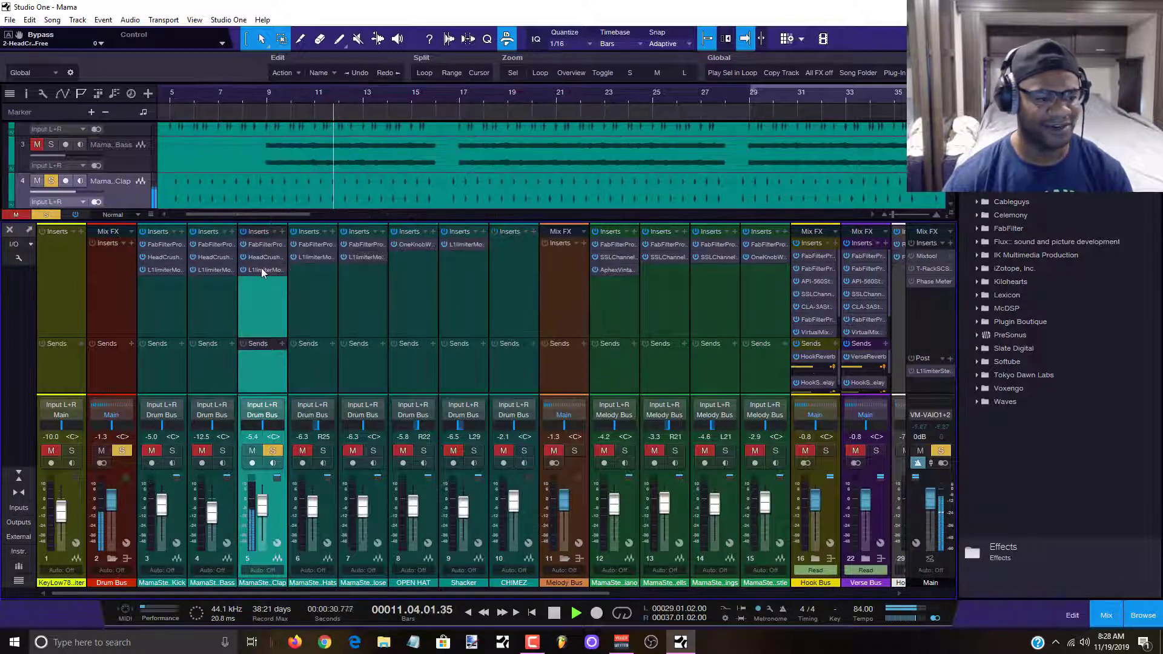
Inspect the clap's L1 limiter, close it, and compare the clap with the limiter bypassed and active, replaying from bar 9.
left_click(260, 269)
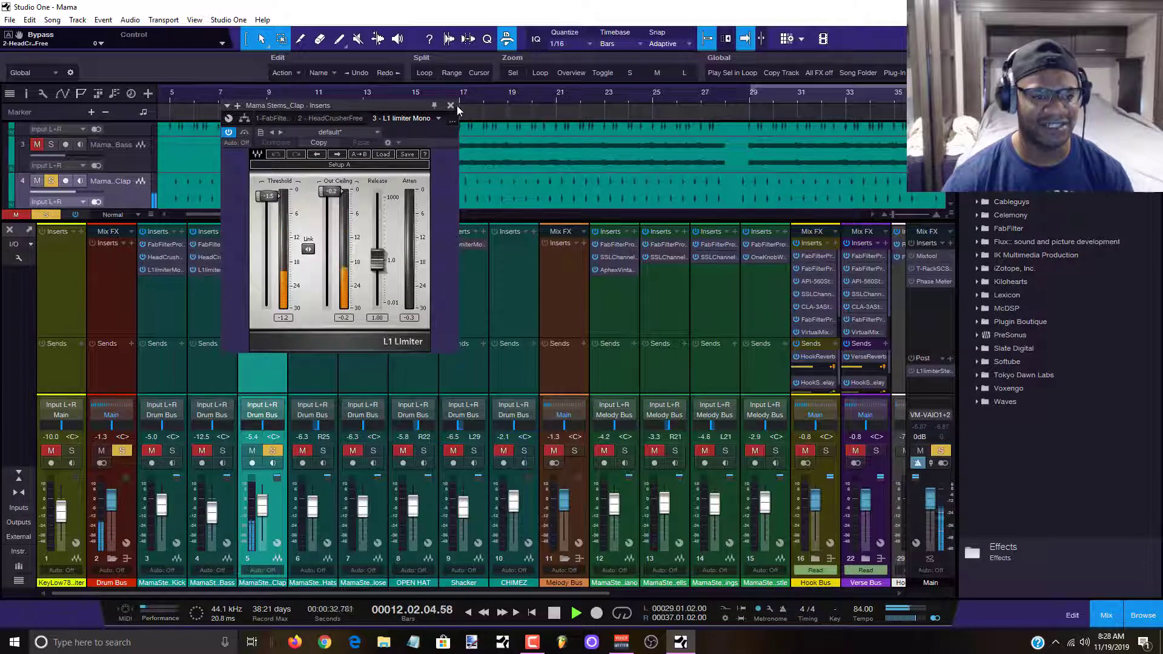
left_click(450, 106)
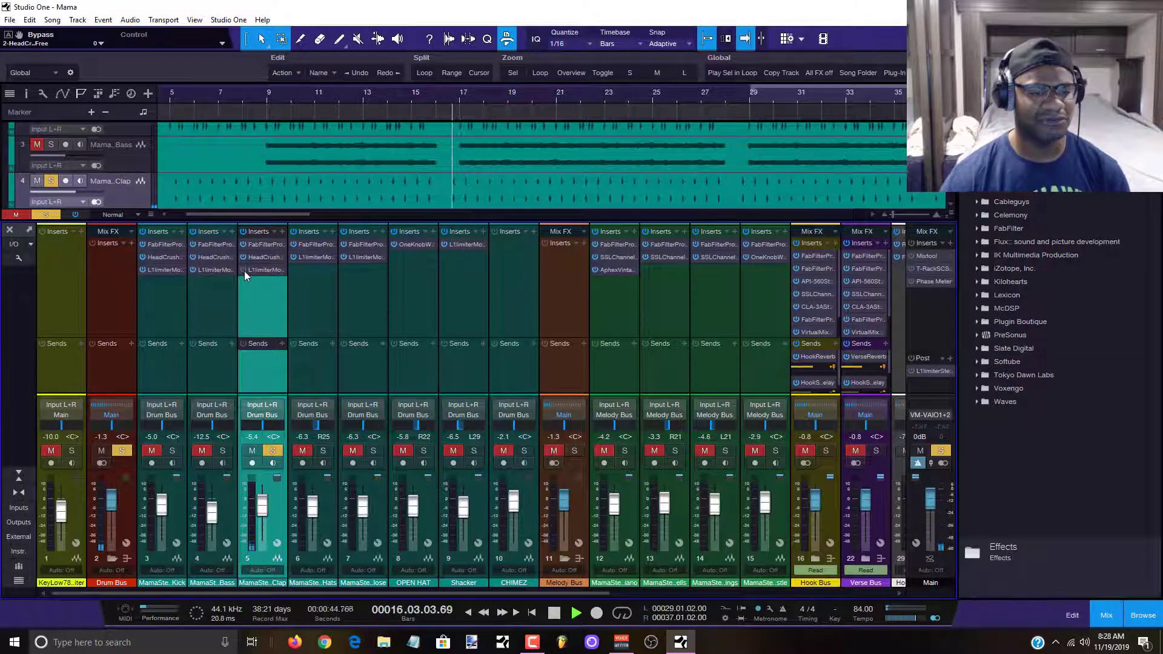
key("space")
key("space")
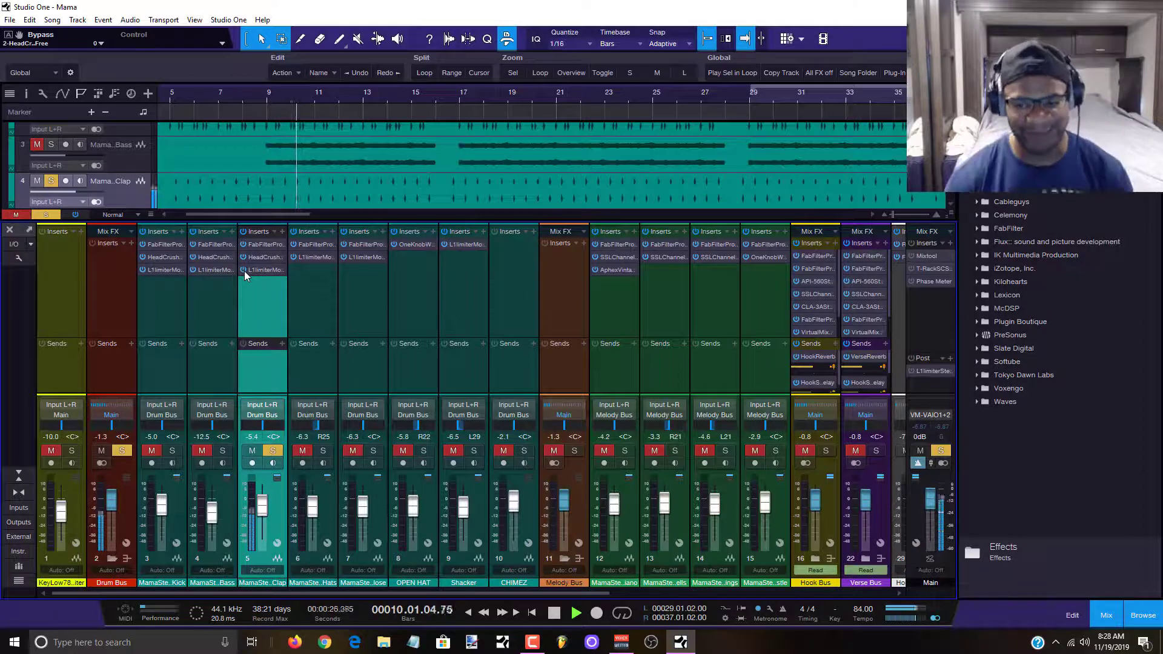
Mute the clap, solo the hi-hats, and review their FabFilter Pro-Q 2 and L1 limiter during playback, closing the plug-in window.
left_click(309, 244)
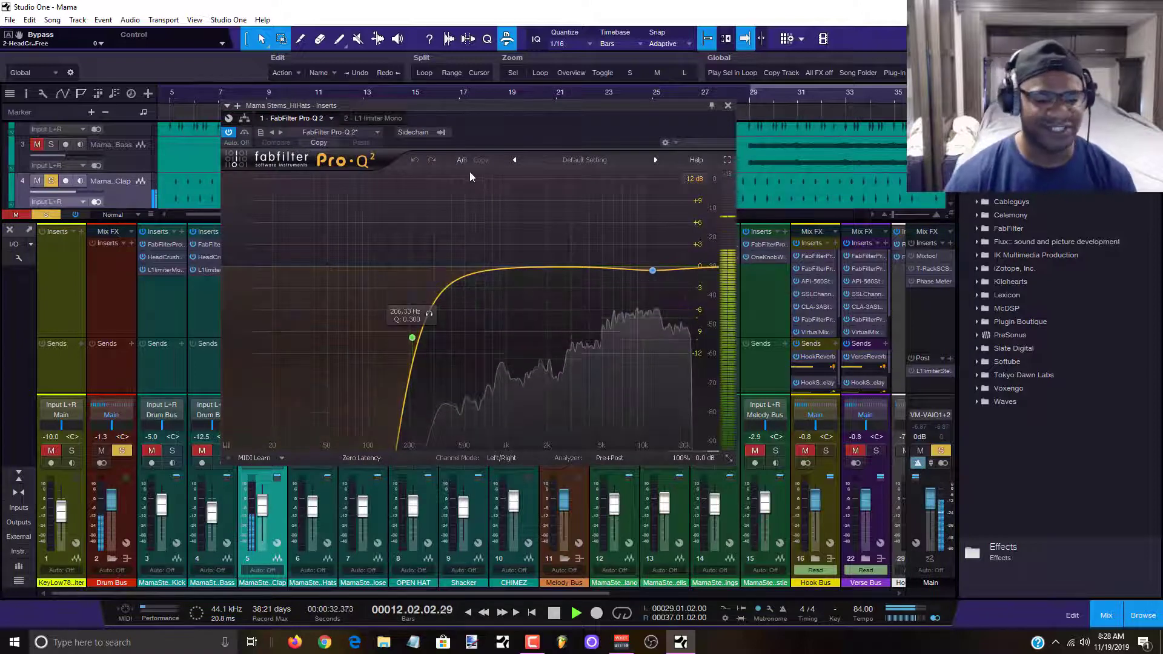
left_click_drag(481, 108, 651, 132)
left_click(302, 451)
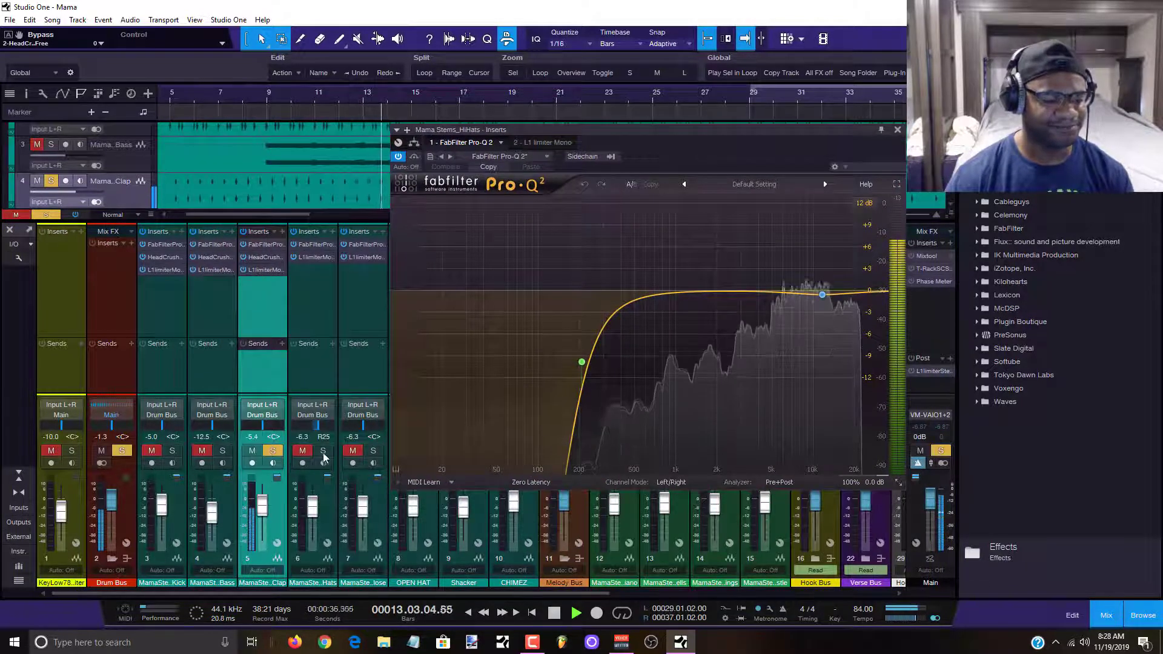
left_click(273, 451)
left_click(252, 450)
left_click(322, 450)
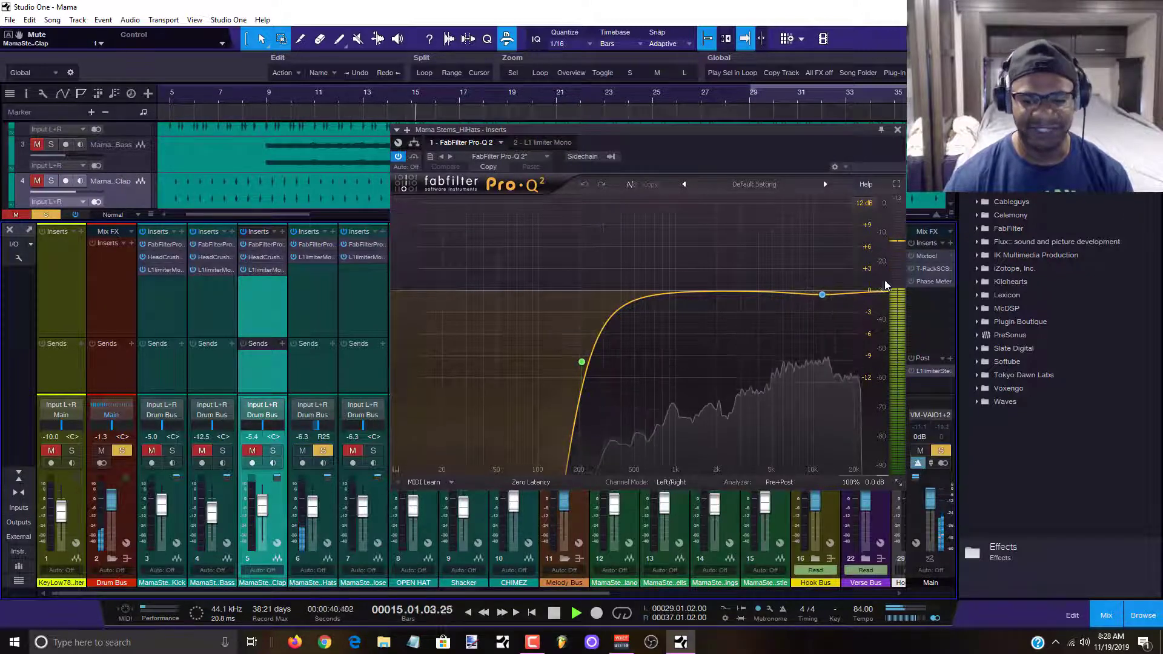
left_click(310, 256)
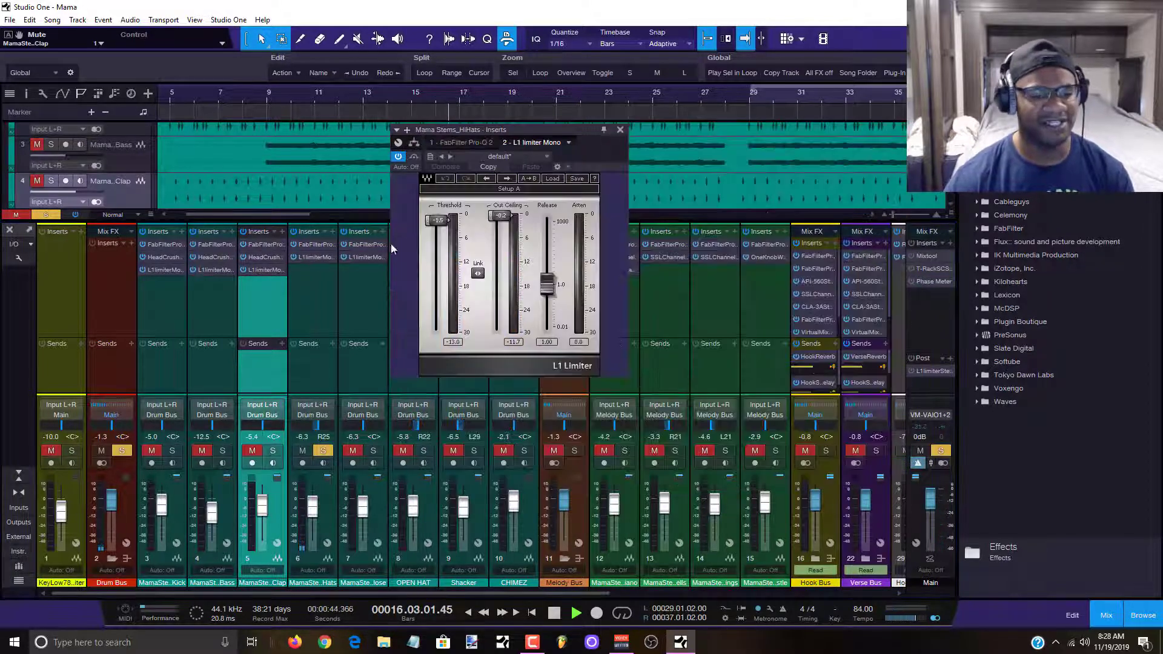
left_click(620, 131)
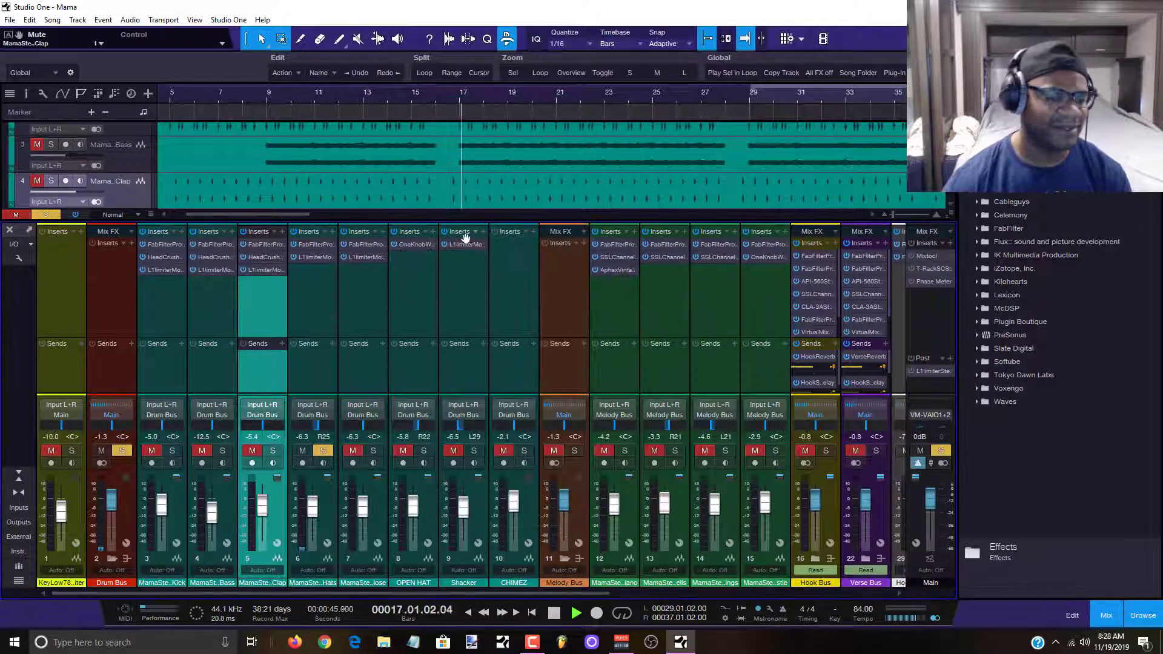
Mute the hi-hats, solo the closed hat, and review its FabFilter Pro-Q 2 and L1 limiter from bar 9, closing the plug-in window.
left_click(359, 246)
key("space")
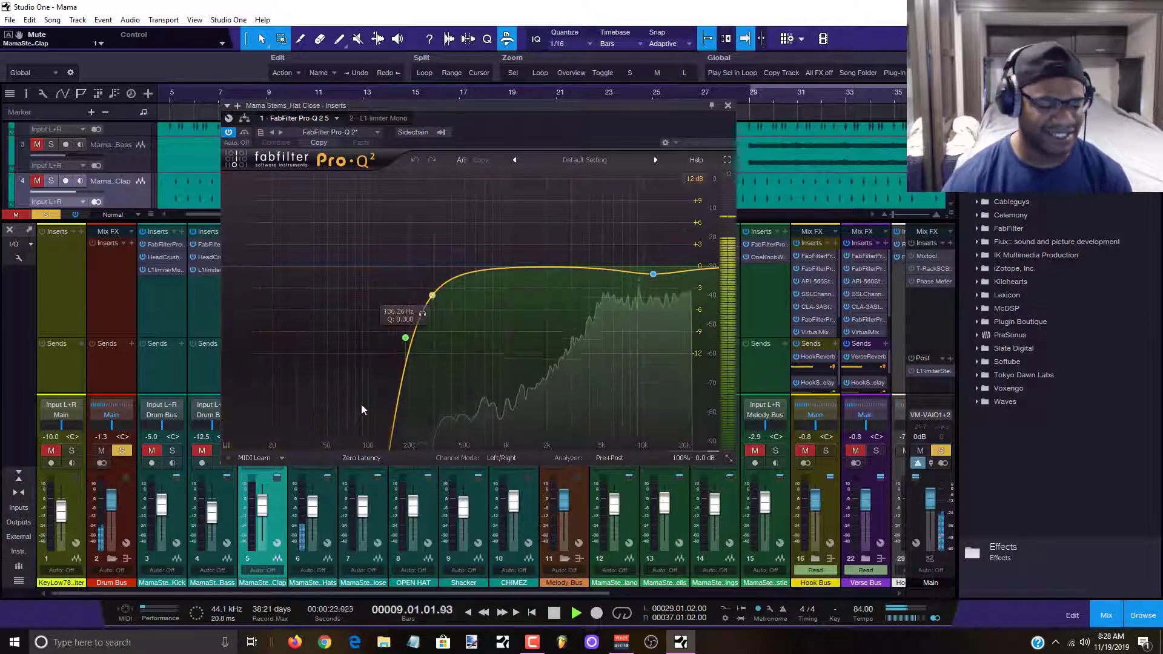
left_click_drag(398, 104, 680, 124)
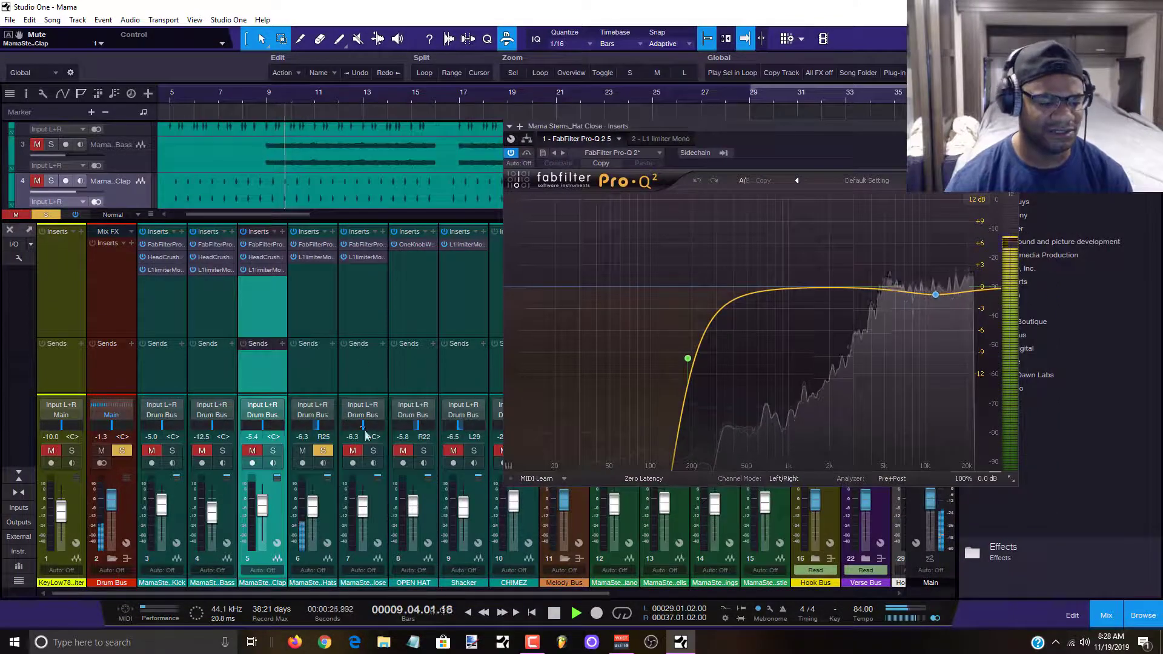
left_click(305, 451)
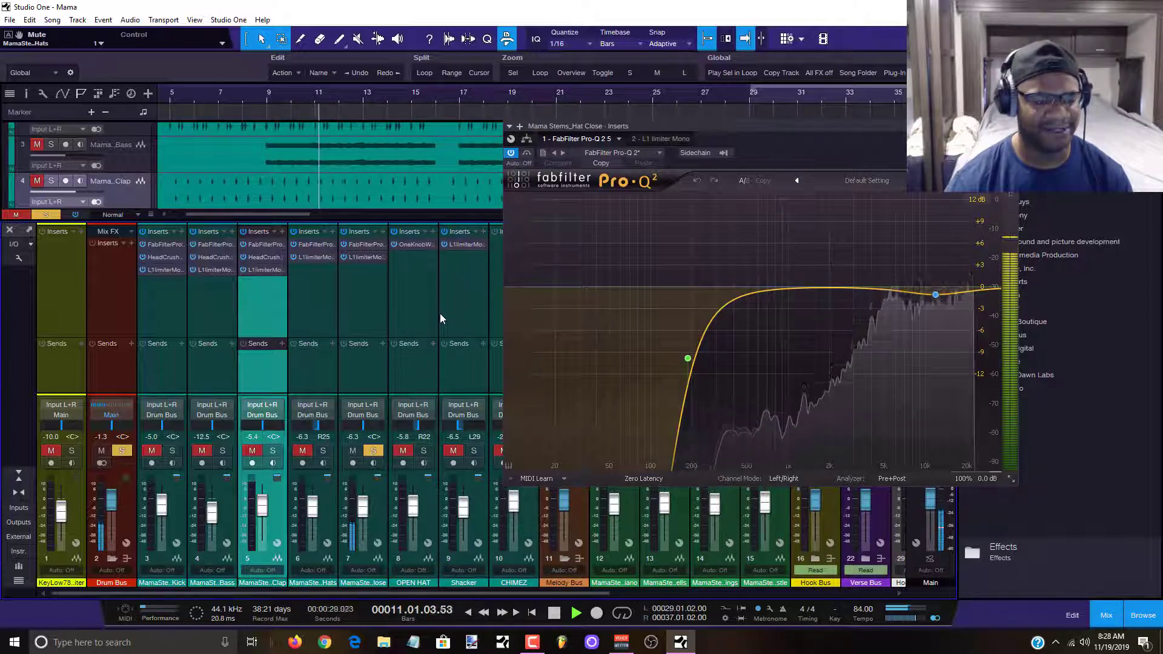
scroll(379, 164, "down", 2)
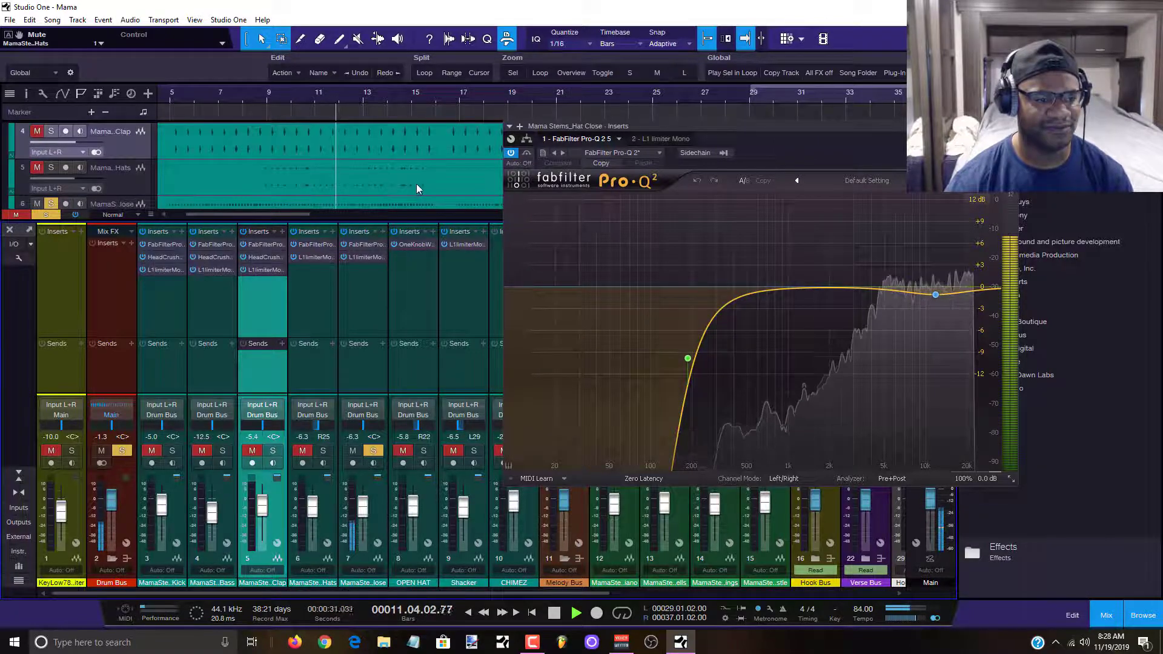
scroll(416, 175, "down", 2)
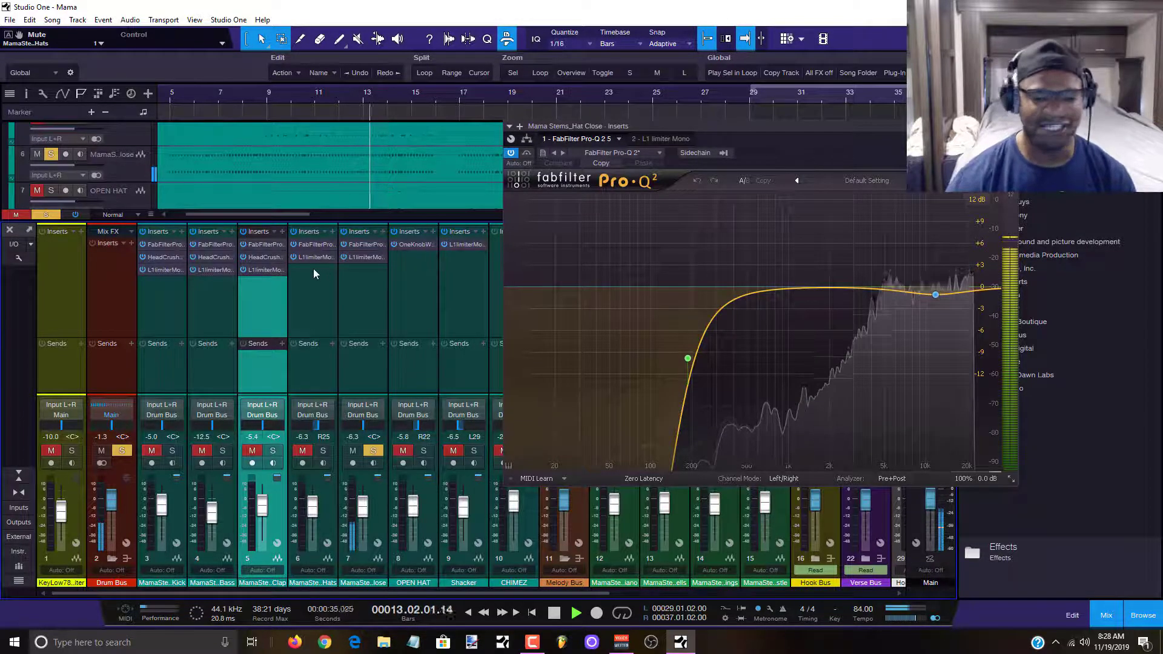
left_click(363, 258)
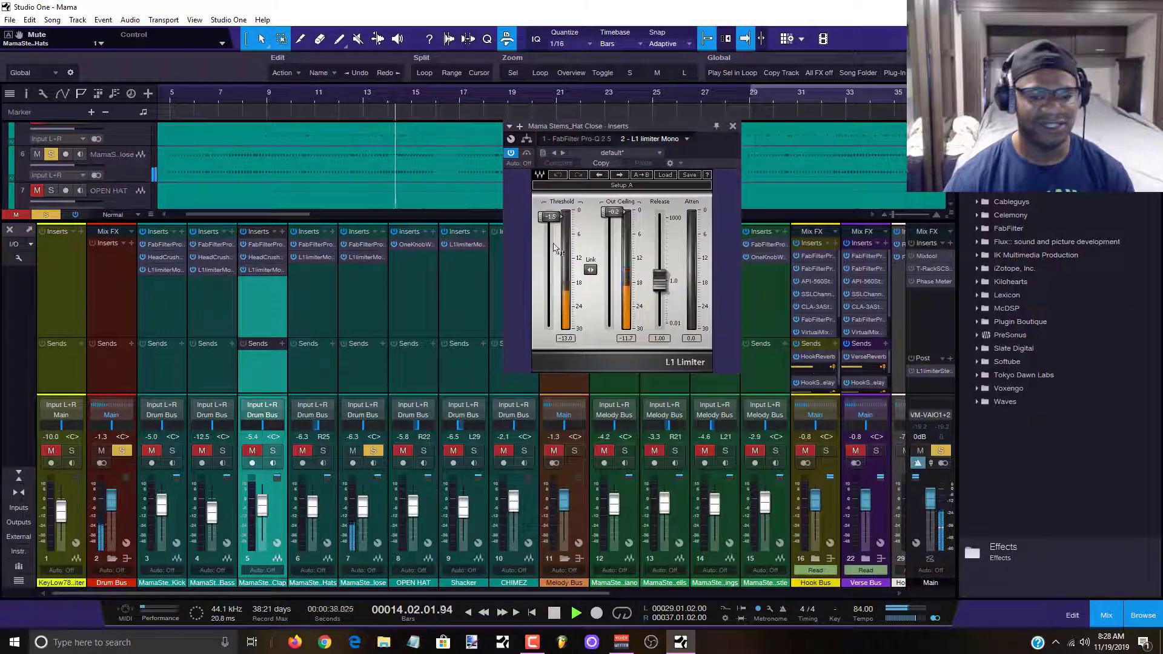
left_click(732, 126)
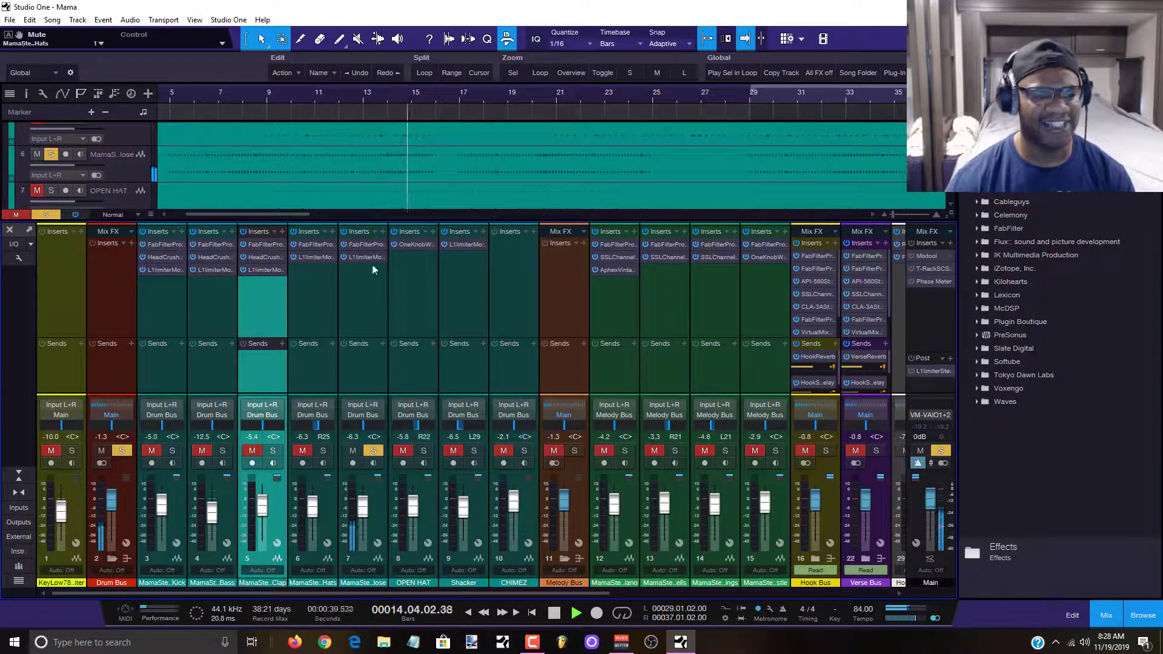
Mute the closed hat, solo the OPEN HAT channel, and compare its OneKnob Wetter insert bypassed and active during playback, closing the plug-in.
left_click(424, 452)
left_click(370, 451)
left_click(416, 244)
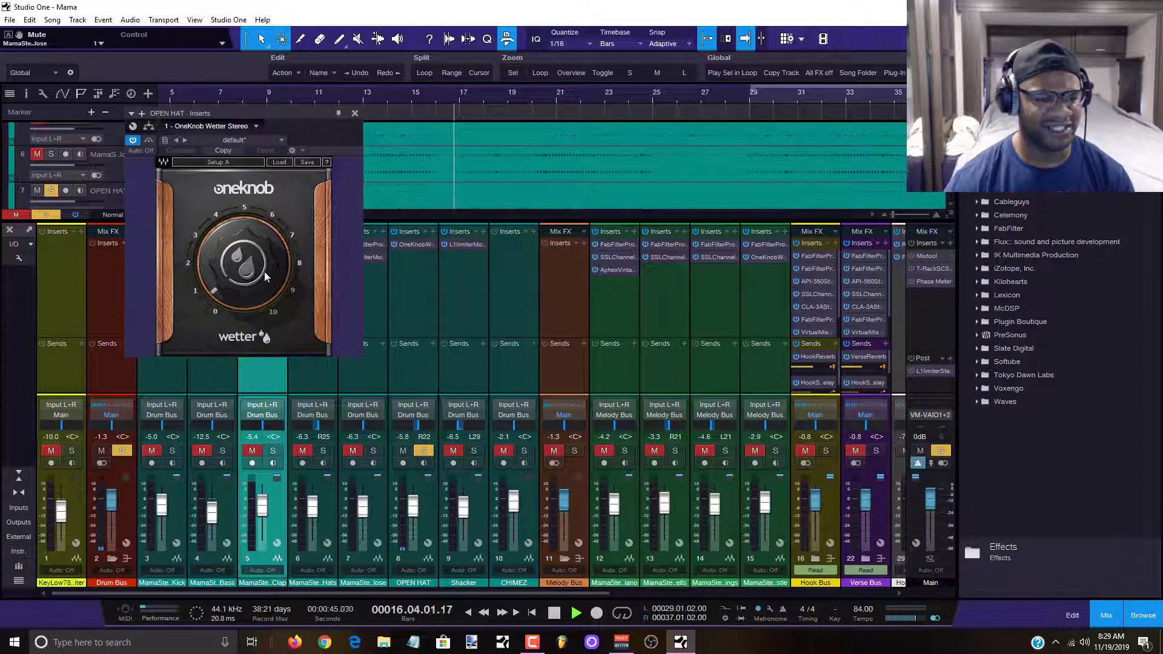
scroll(476, 143, "down", 1)
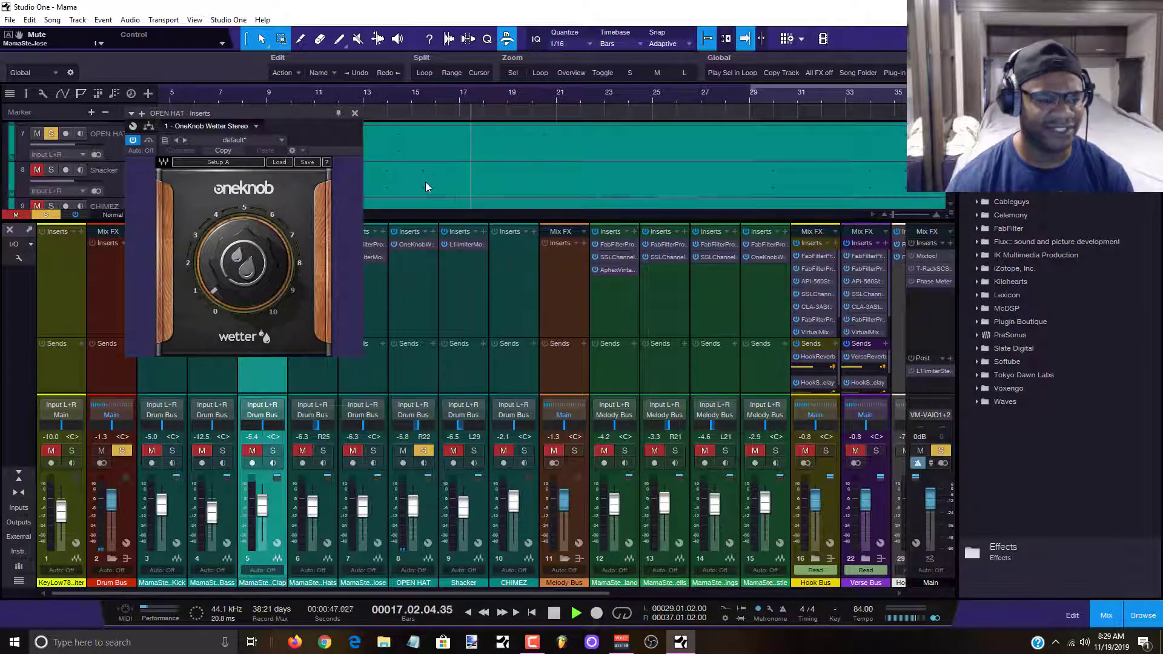
mouse_move(249, 248)
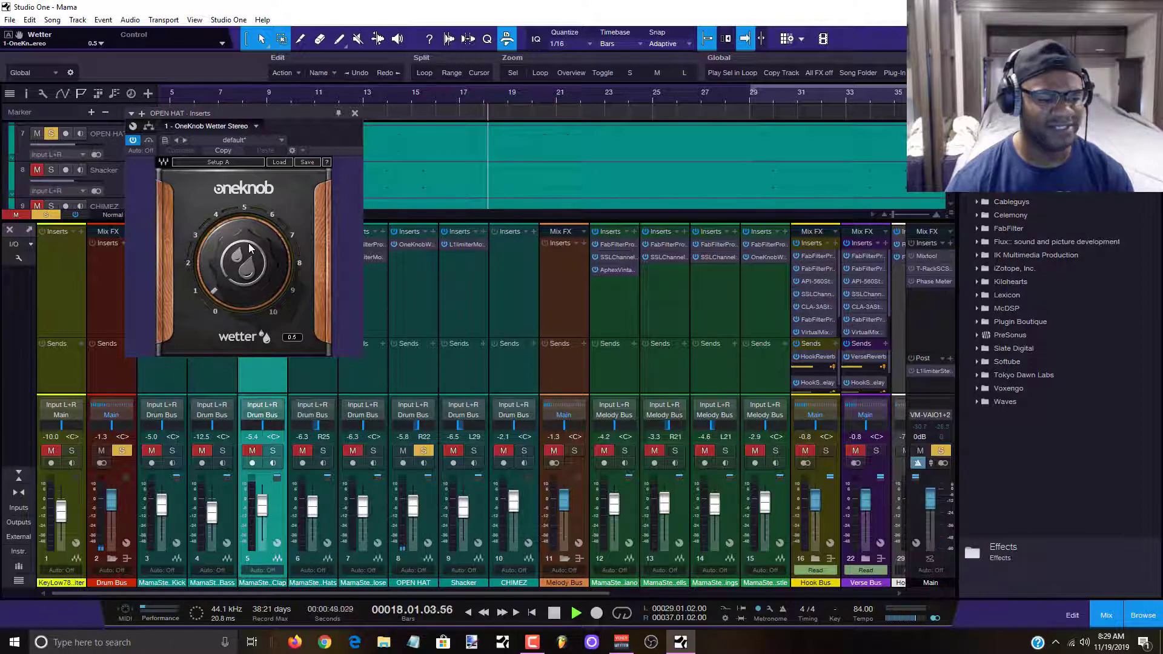
left_click(354, 114)
left_click(418, 246)
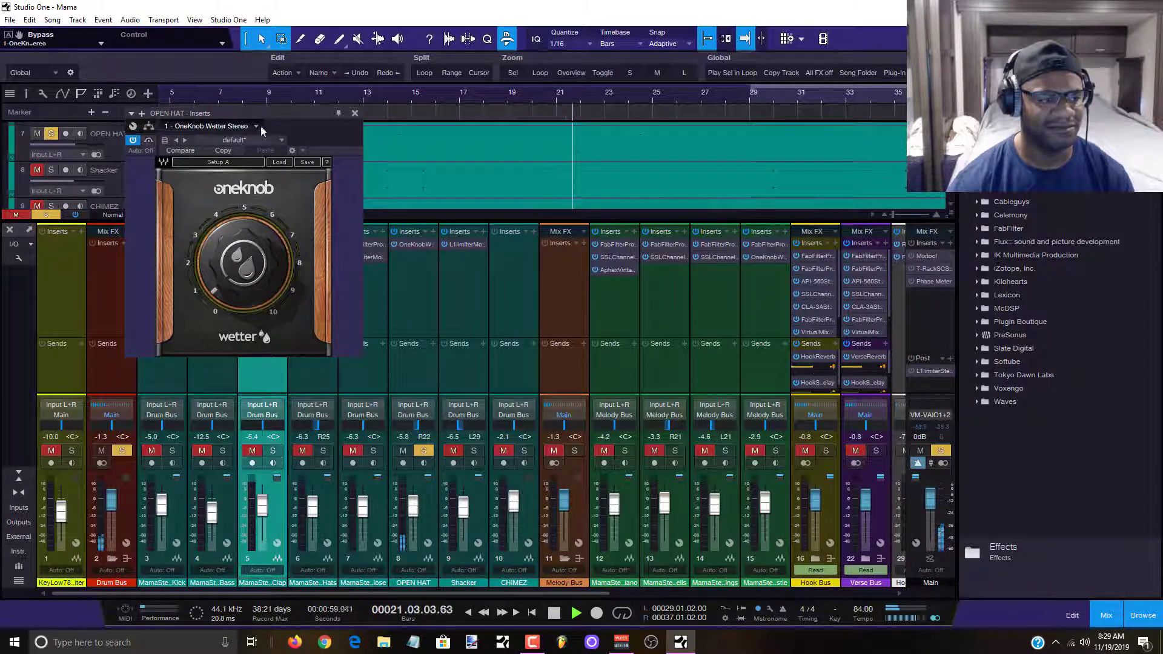
left_click(354, 115)
Mute the open hat, solo the Shacker channel, and review its L1 limiter while playing from bars 9 and 11, closing it and stopping playback.
left_click(464, 244)
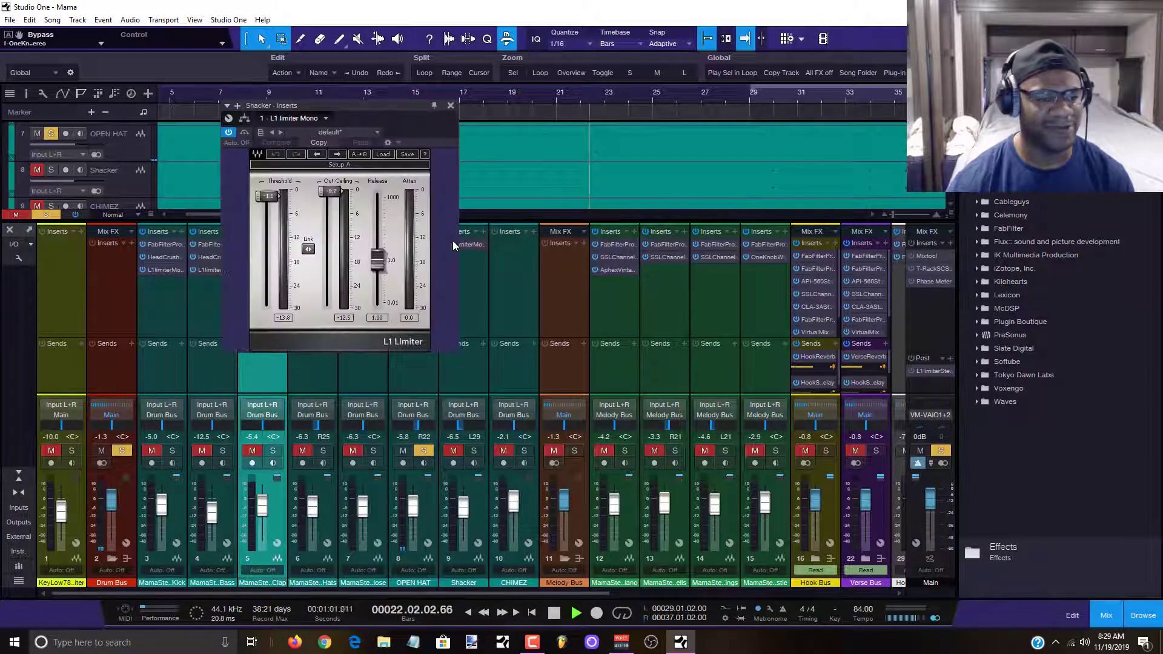
left_click(408, 449)
left_click(474, 451)
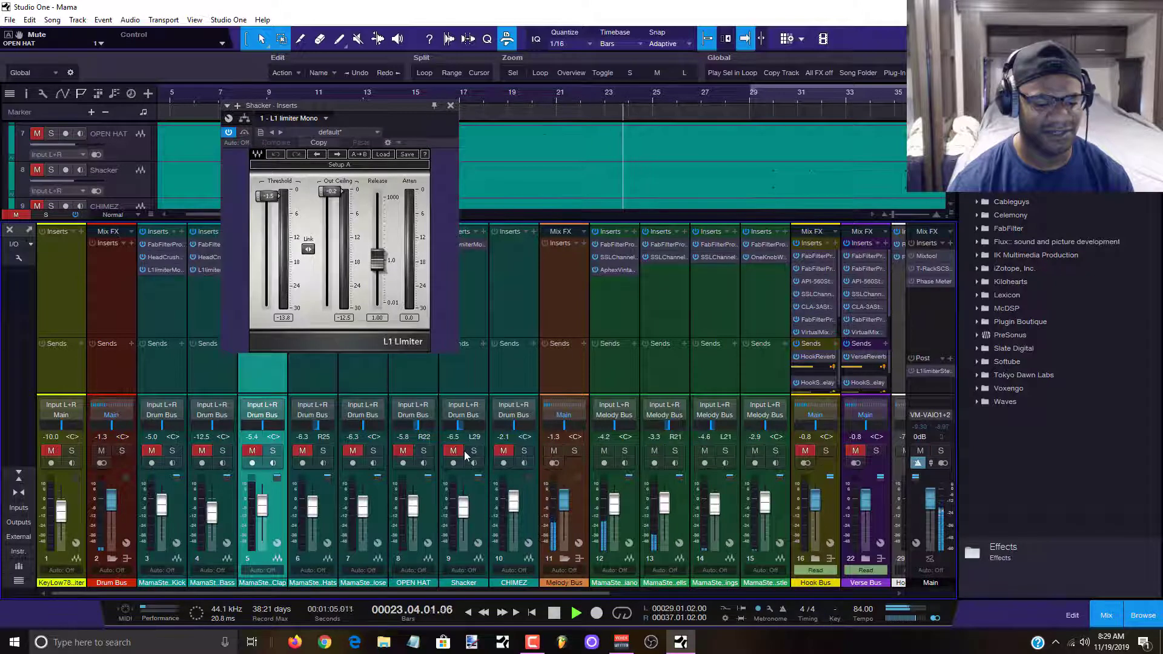
key("b")
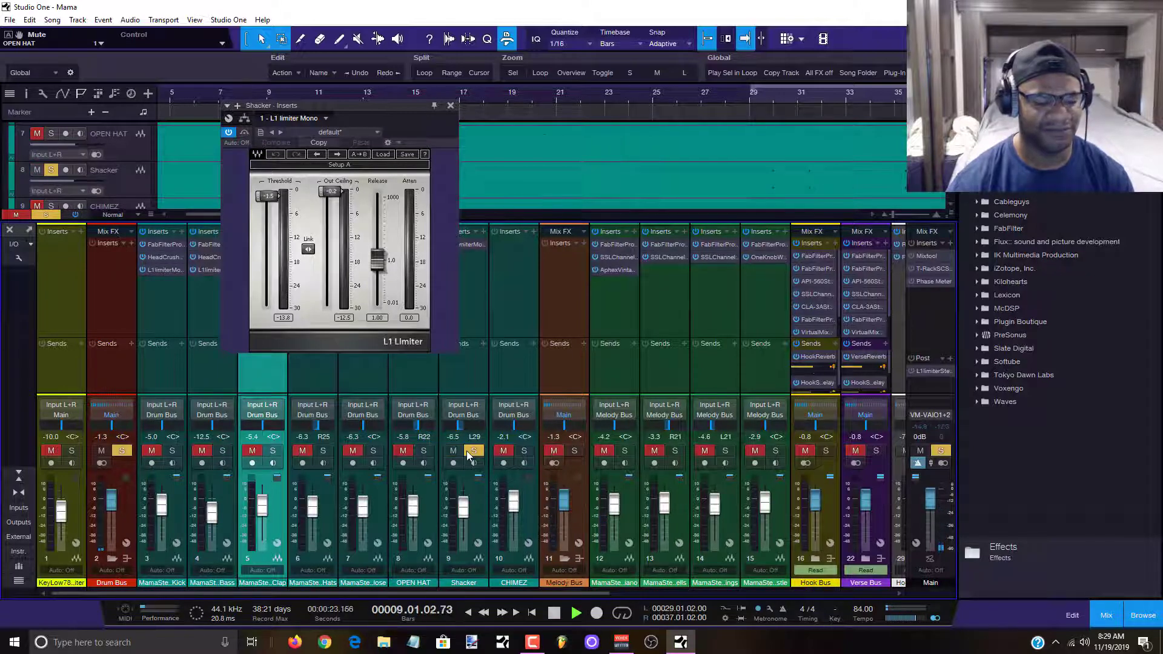
left_click_drag(393, 105, 516, 240)
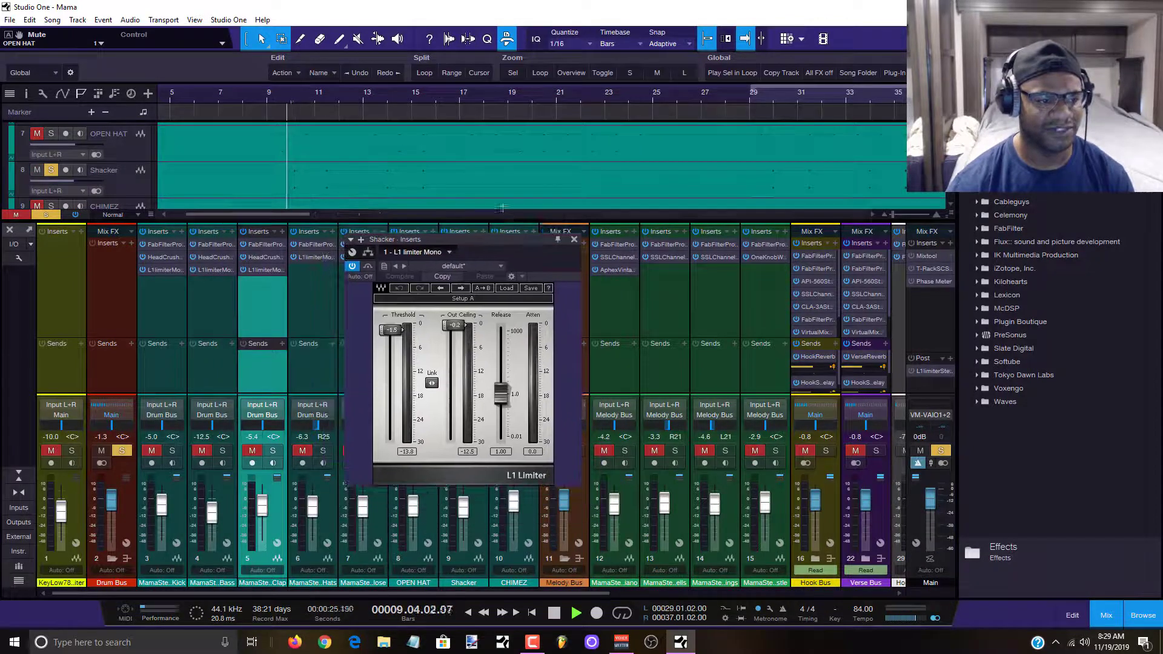
left_click(316, 101)
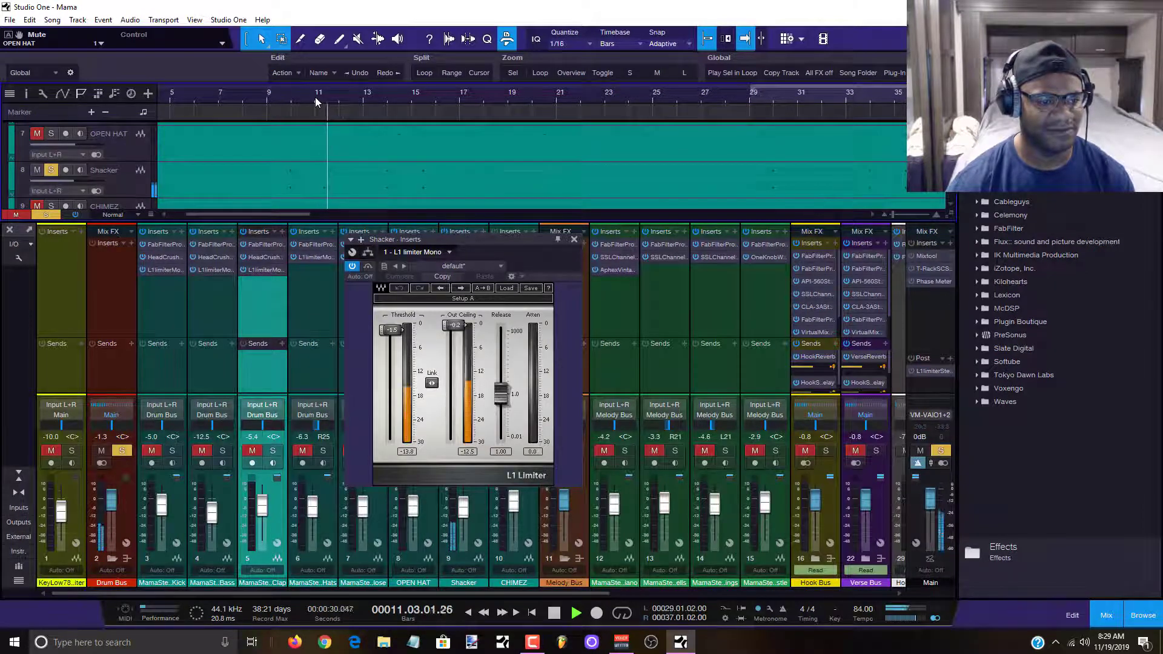
left_click(574, 241)
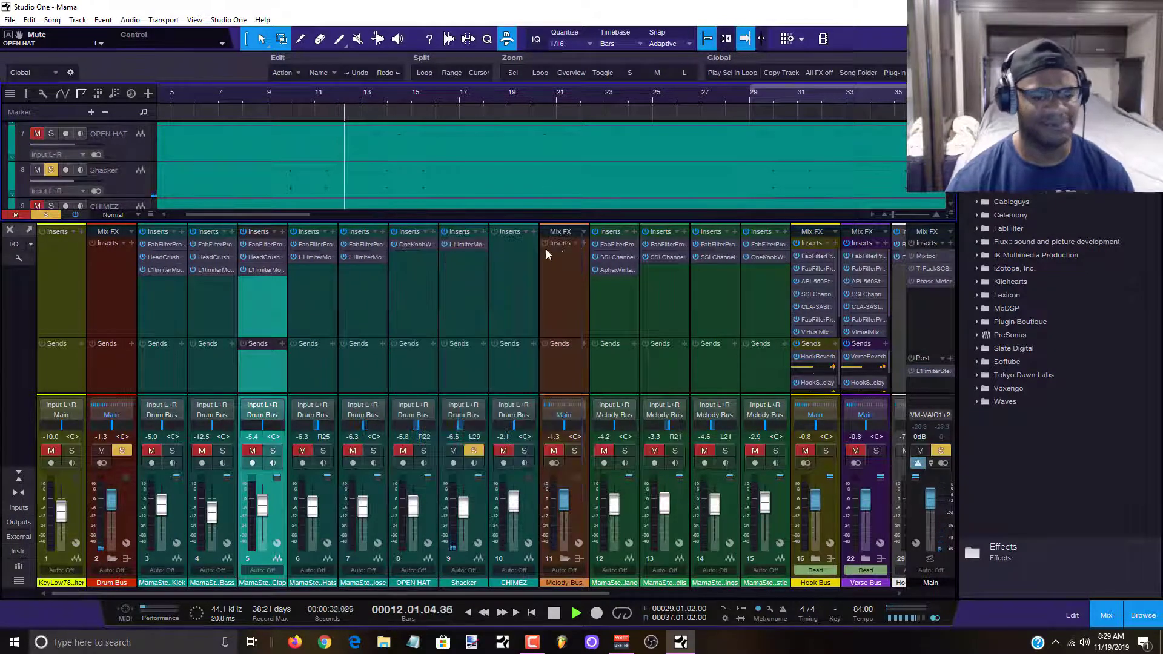
key("space")
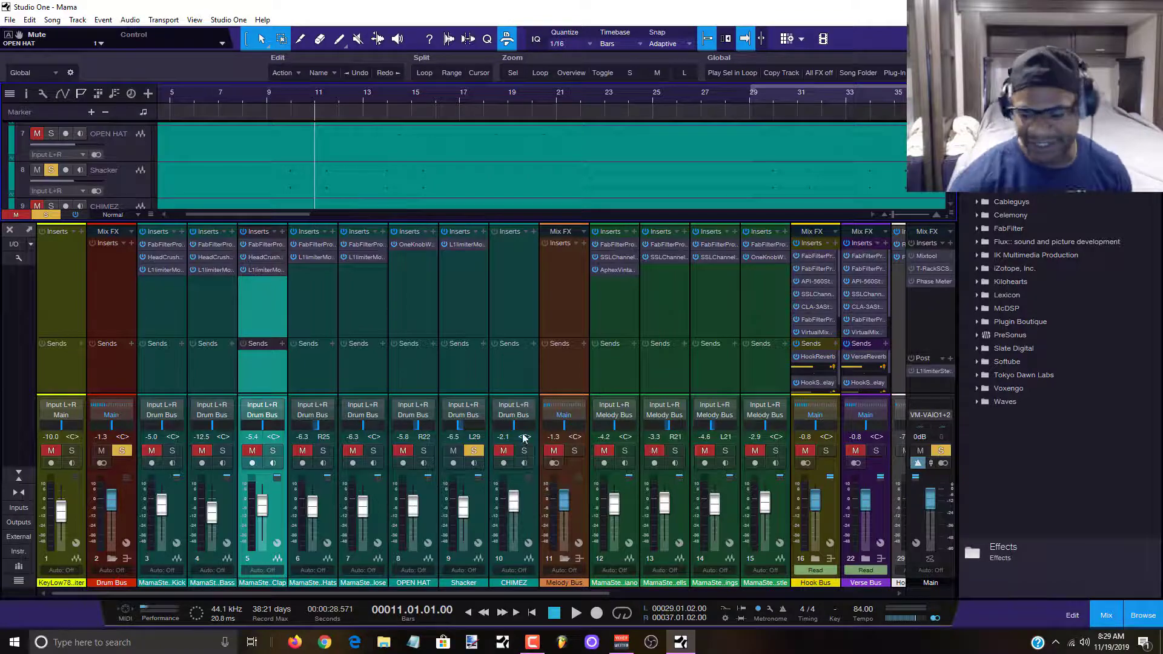
Hide the mixer to look over the arrangement of the drum and melody tracks, and show the mixer again.
left_click(1106, 620)
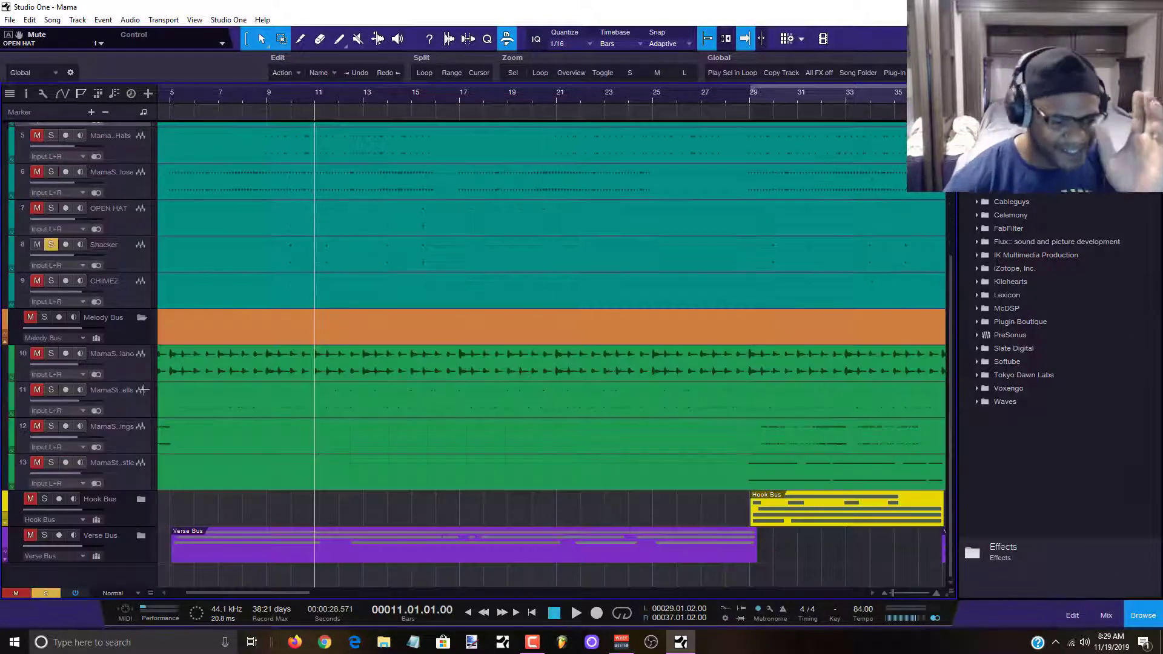
scroll(192, 325, "up", 3)
scroll(192, 326, "up", 2)
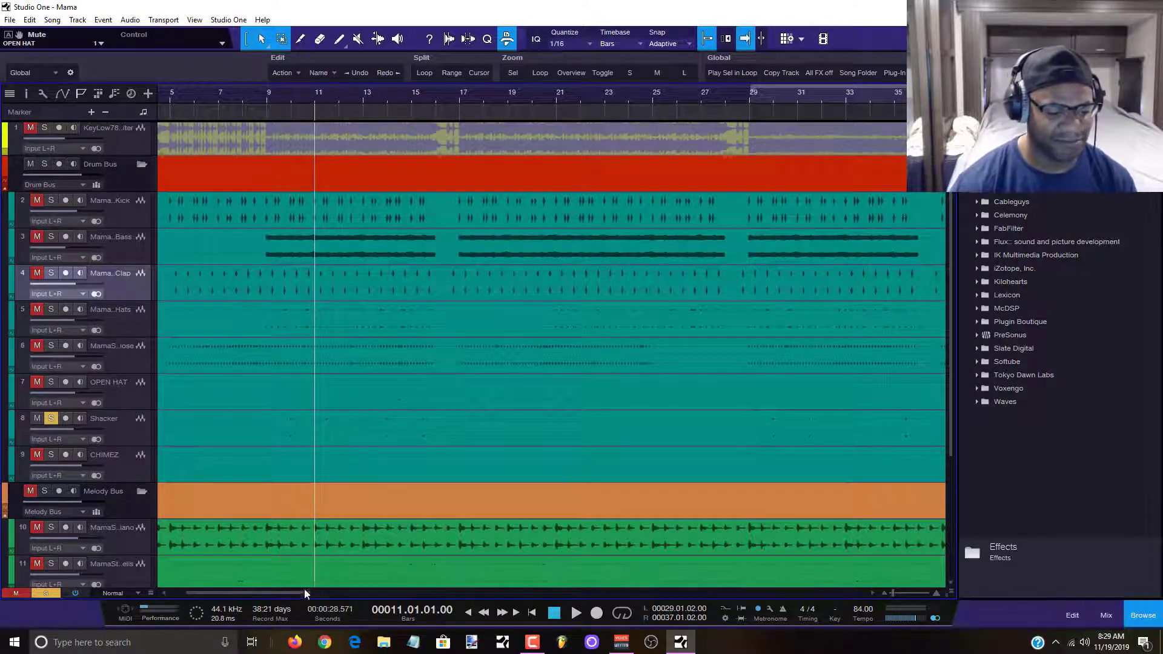
left_click_drag(304, 589, 297, 591)
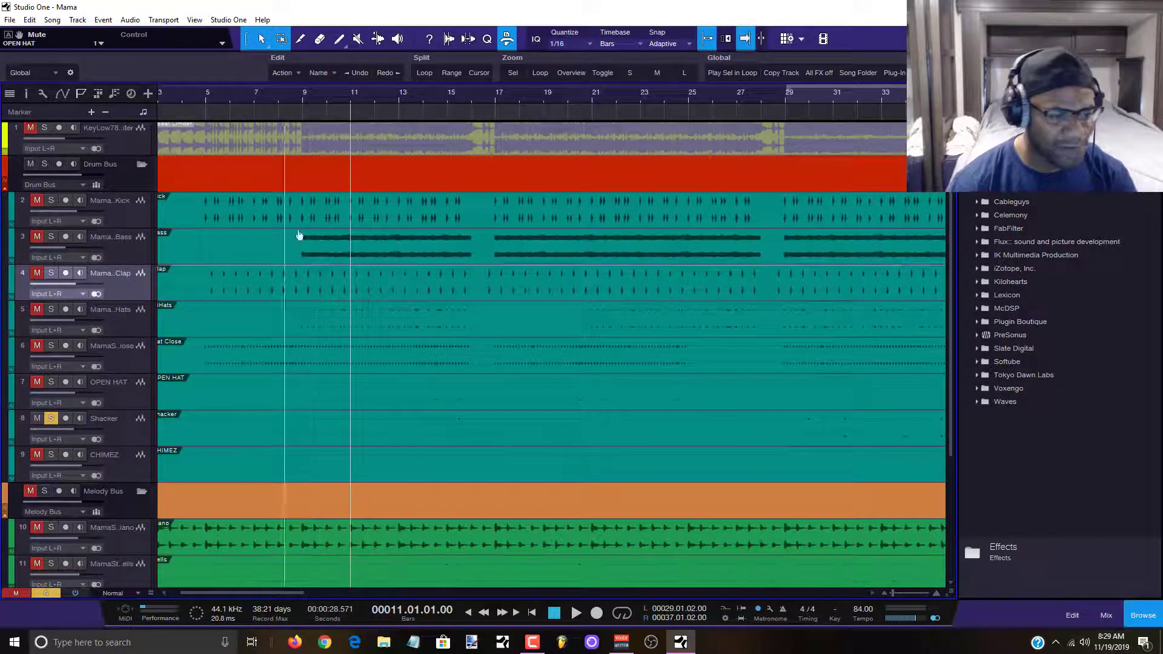
left_click(1106, 614)
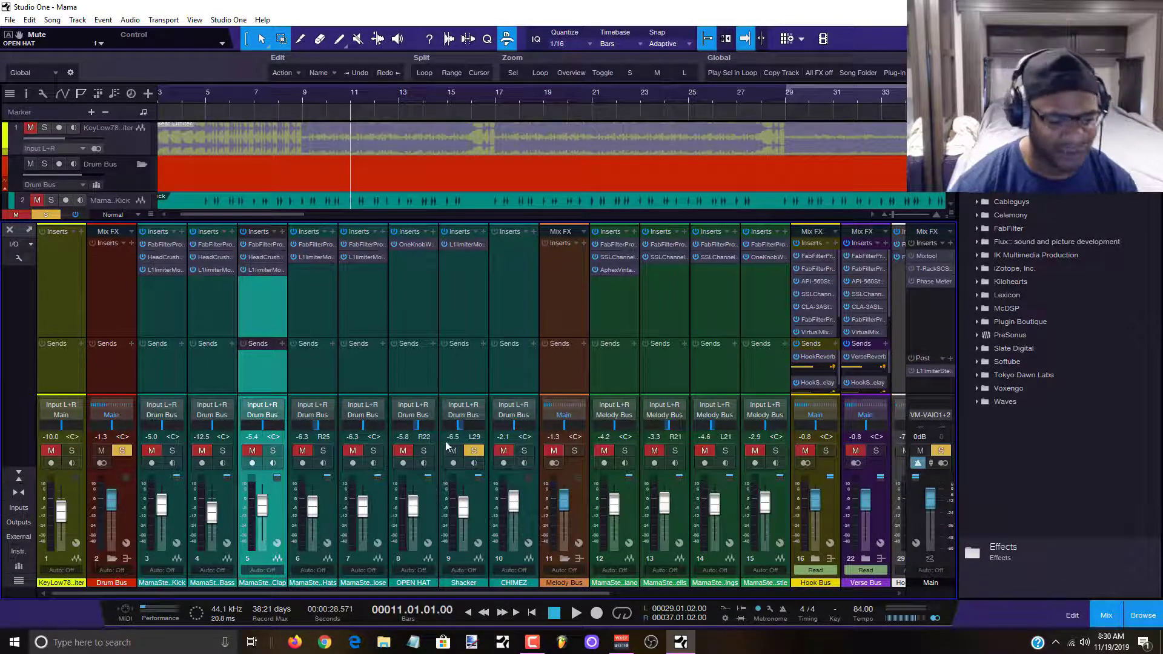
Mute the Shacker channel, solo the CHIMEZ channel, and start playback from bar 11.
left_click(474, 451)
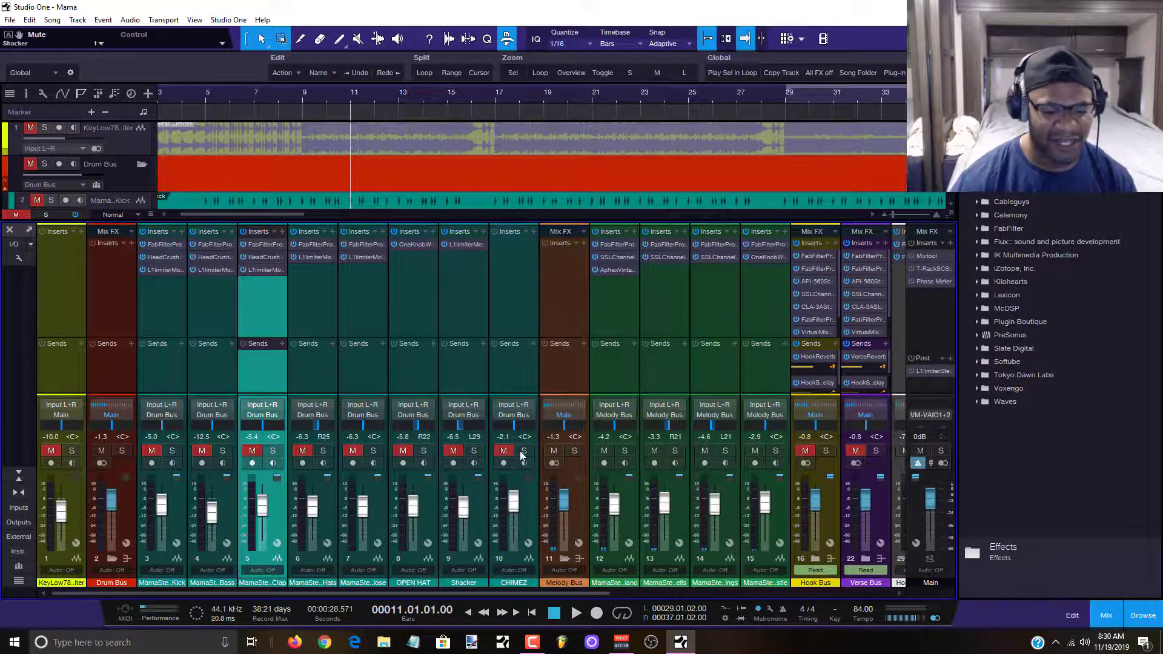
left_click(523, 451)
key("space")
Locate the chime hits along the CHIMEZ track's timeline and move playback to one of them.
scroll(490, 156, "down", 5)
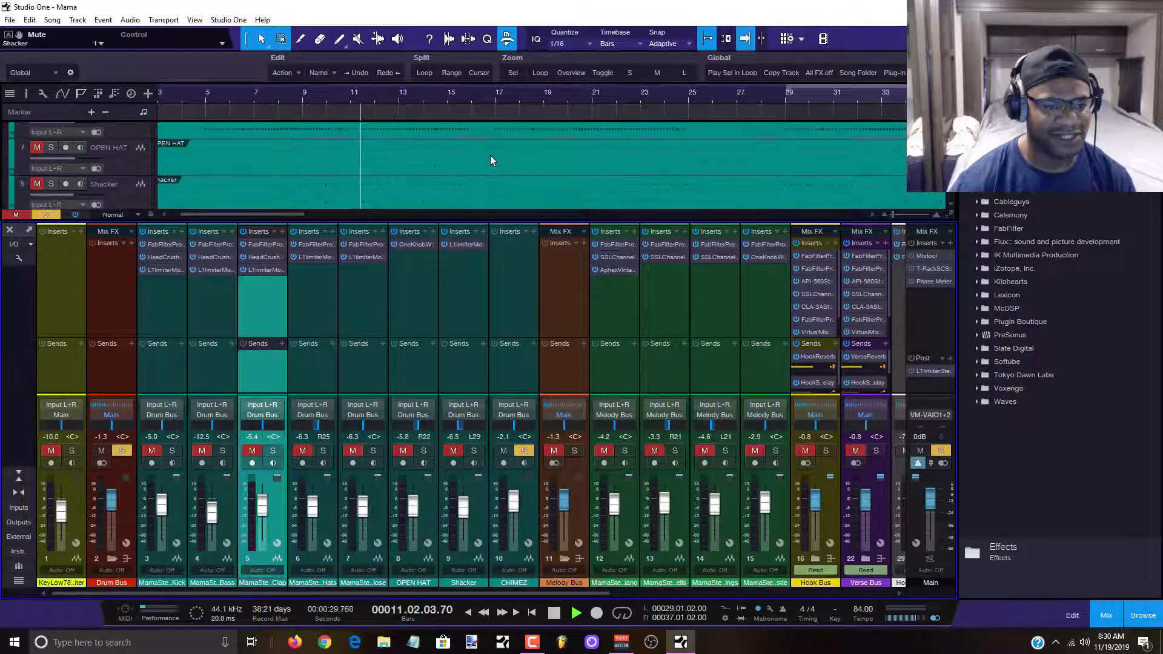
scroll(490, 155, "down", 3)
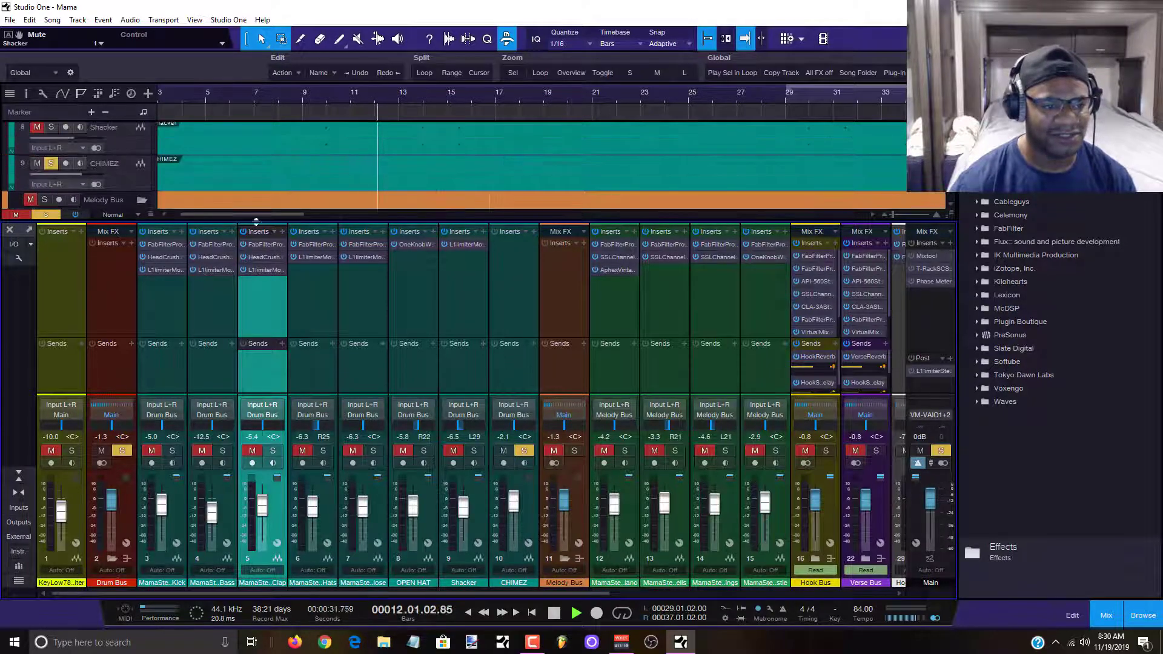
left_click_drag(256, 217, 309, 214)
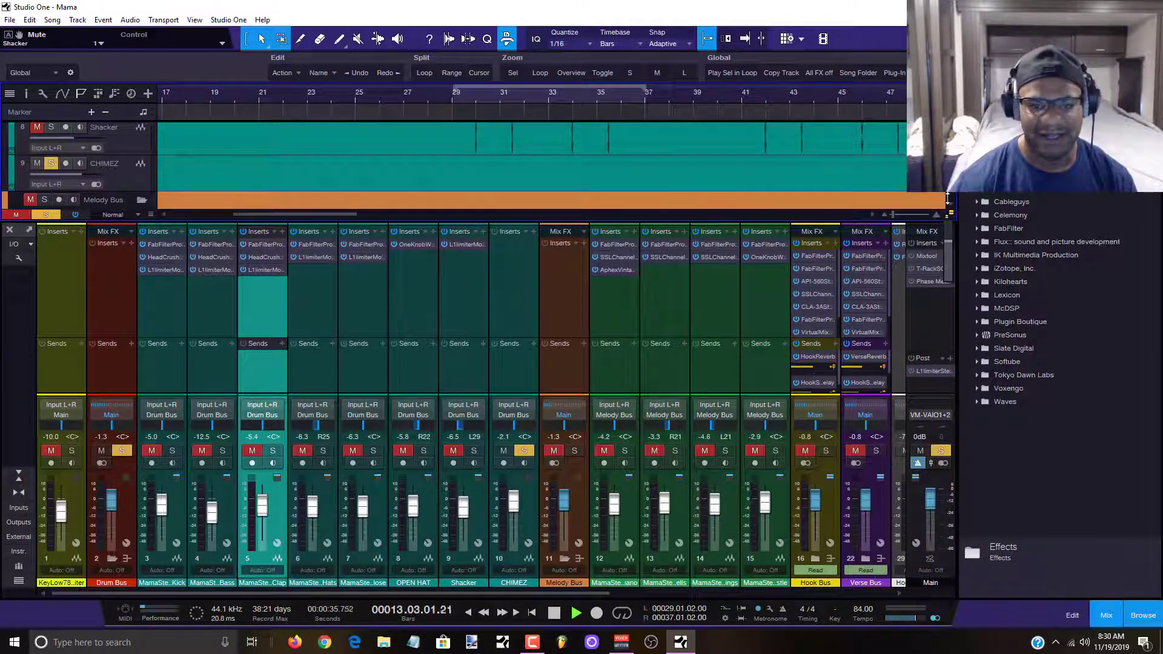
left_click_drag(306, 214, 214, 219)
left_click(609, 93)
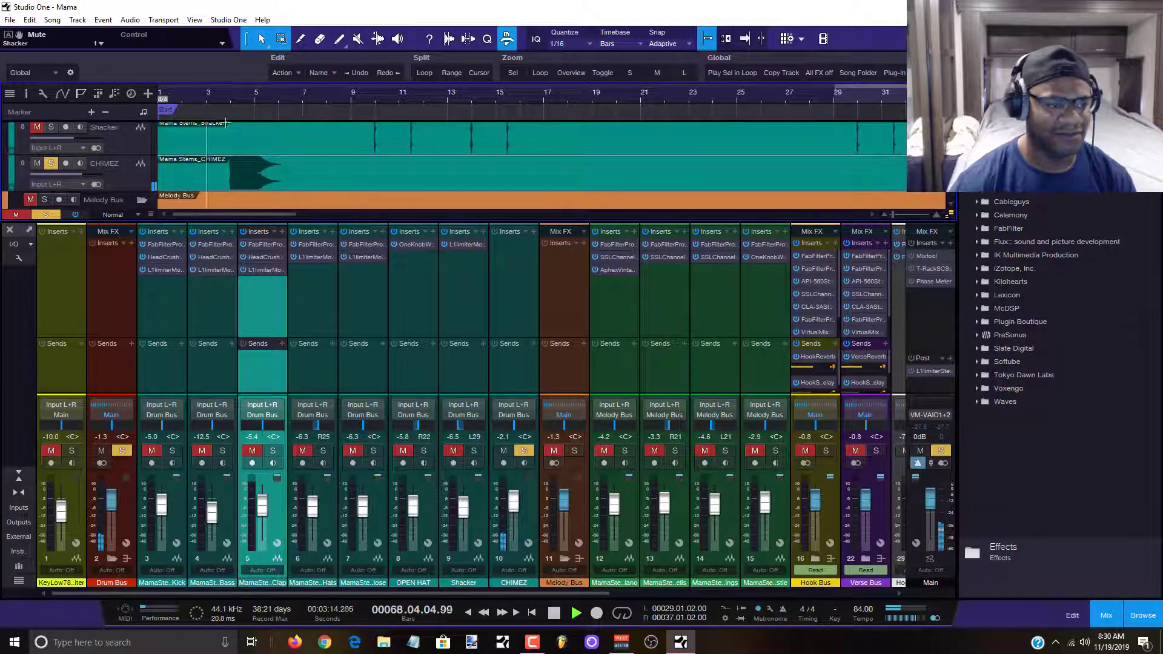
Move playback to the chime hit around bar 4 and unsolo the CHIMEZ channel.
left_click(231, 94)
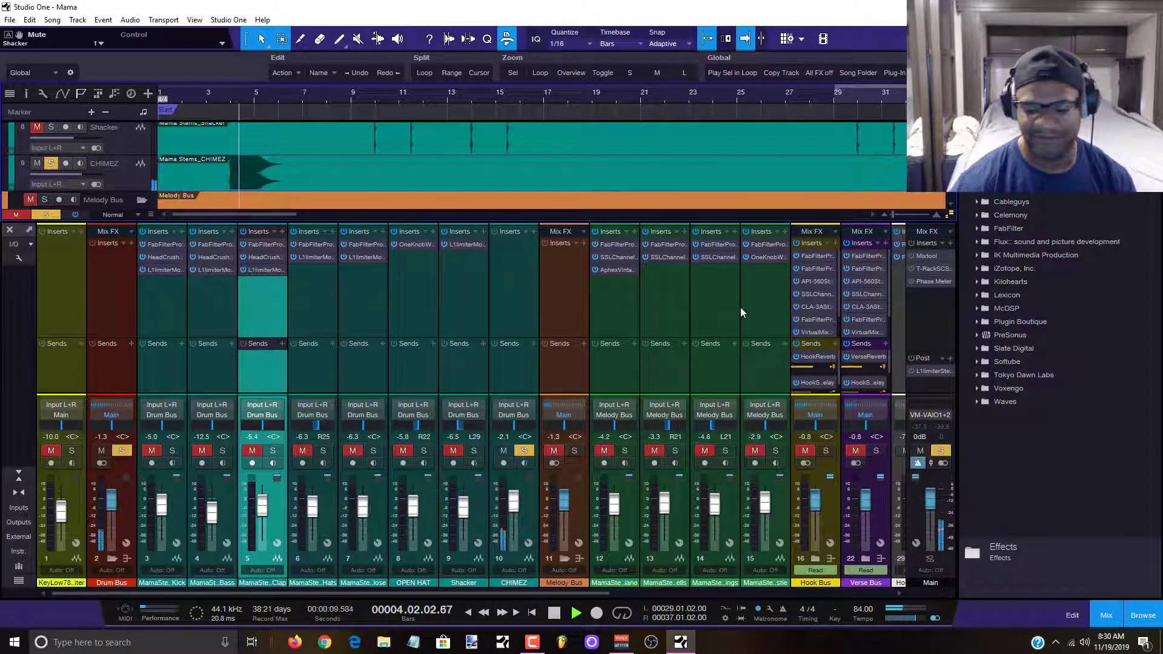
left_click(524, 451)
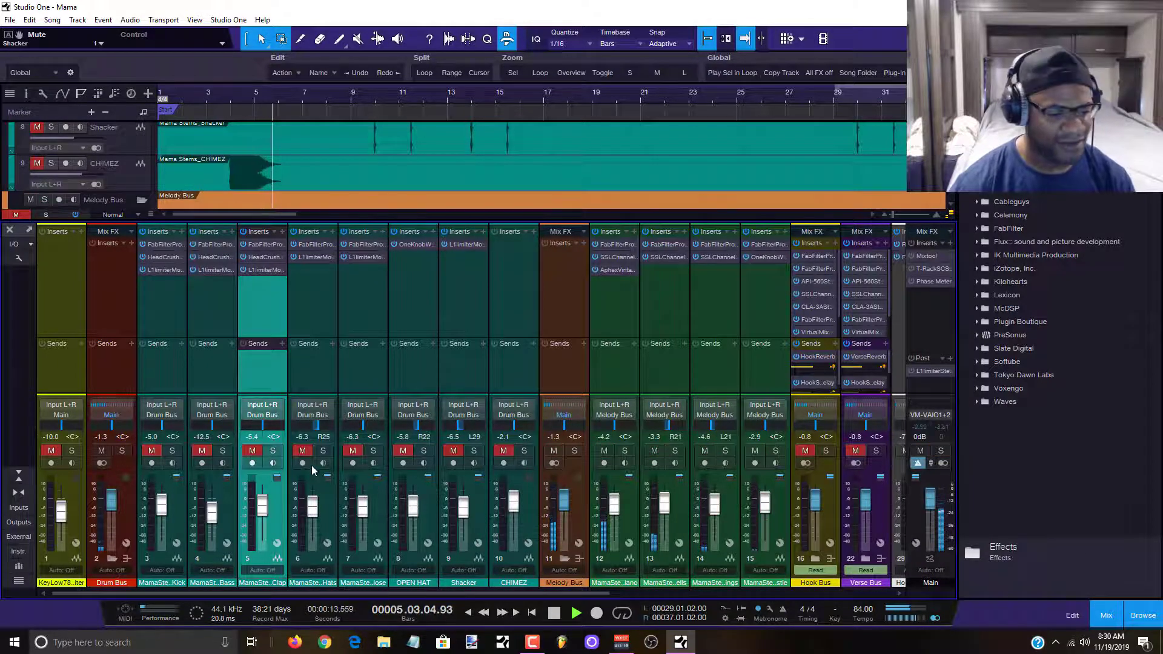
Mute the bells, strings and whistle channels, leaving the Piano channel selected and audible, and restart playback from bar 4.
left_click_drag(463, 591, 594, 595)
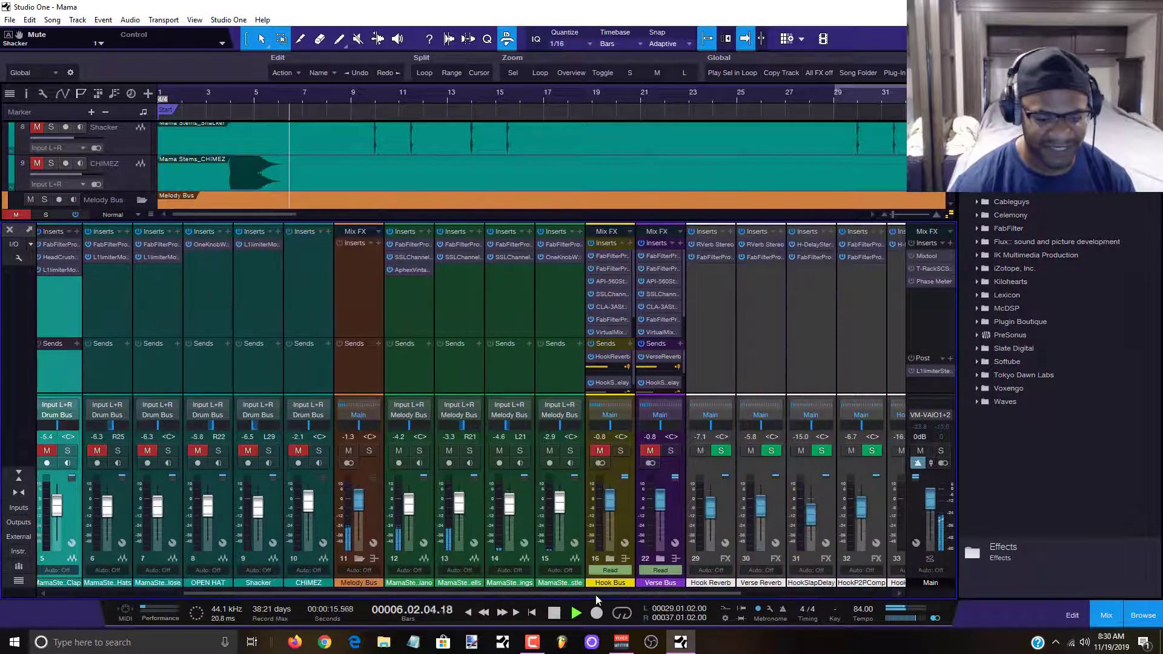
left_click(447, 451)
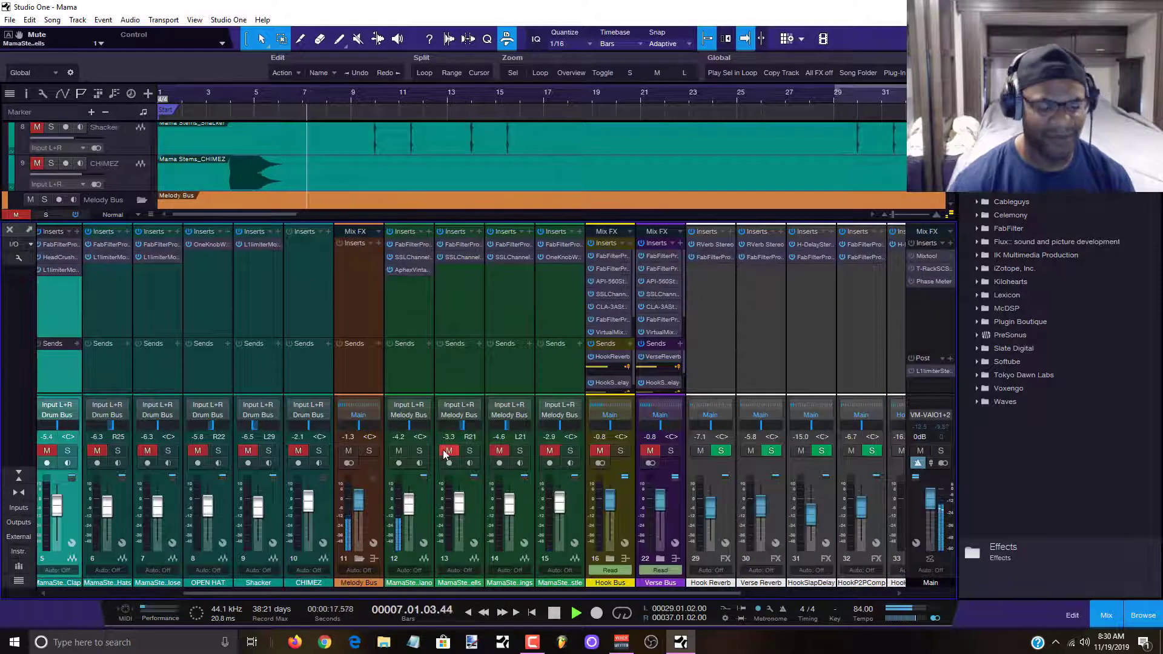
key("space")
left_click(410, 246)
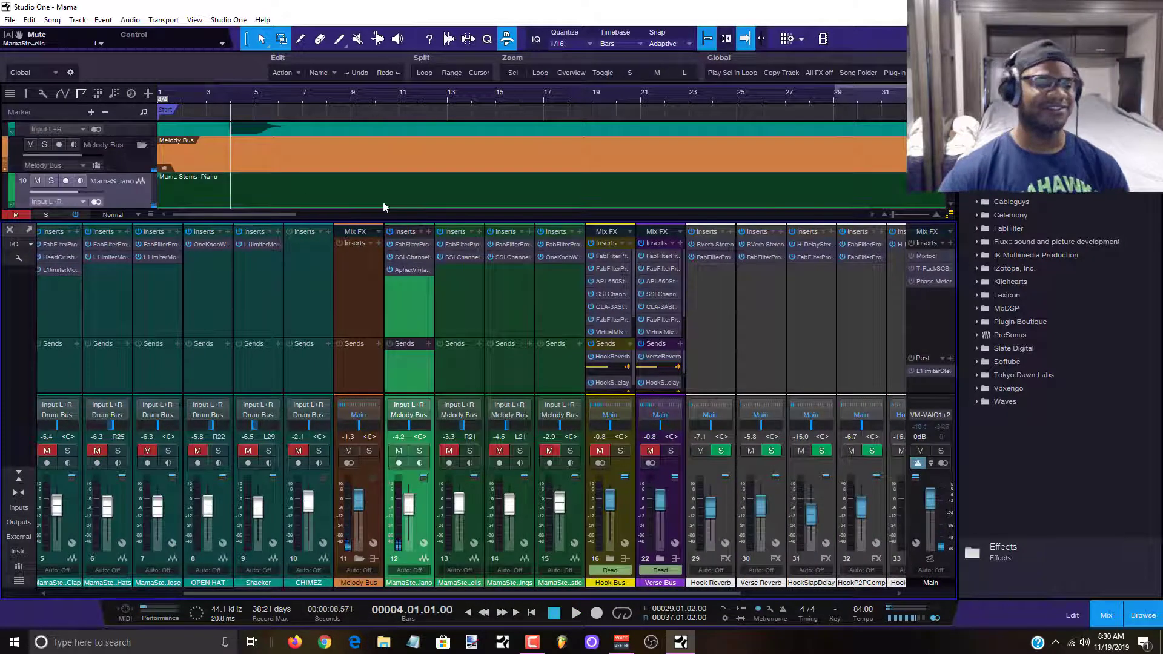
scroll(372, 162, "up", 5)
key("space")
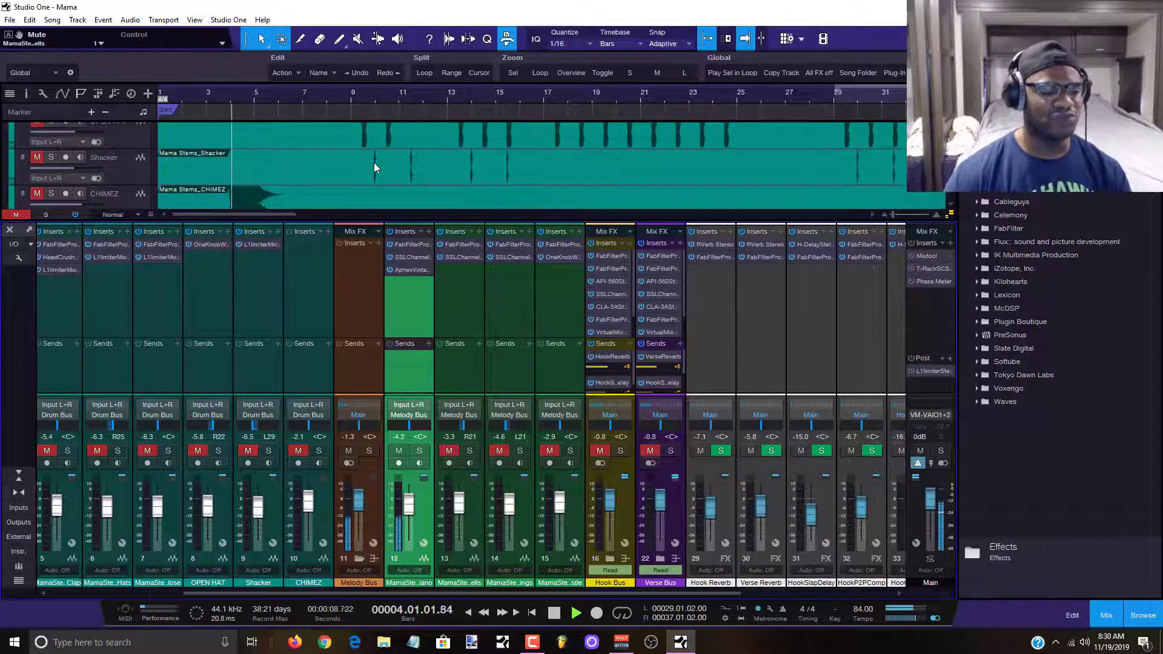
Open the Piano channel's FabFilter Pro-Q 2 insert and reposition its window while the piano plays.
left_click(413, 245)
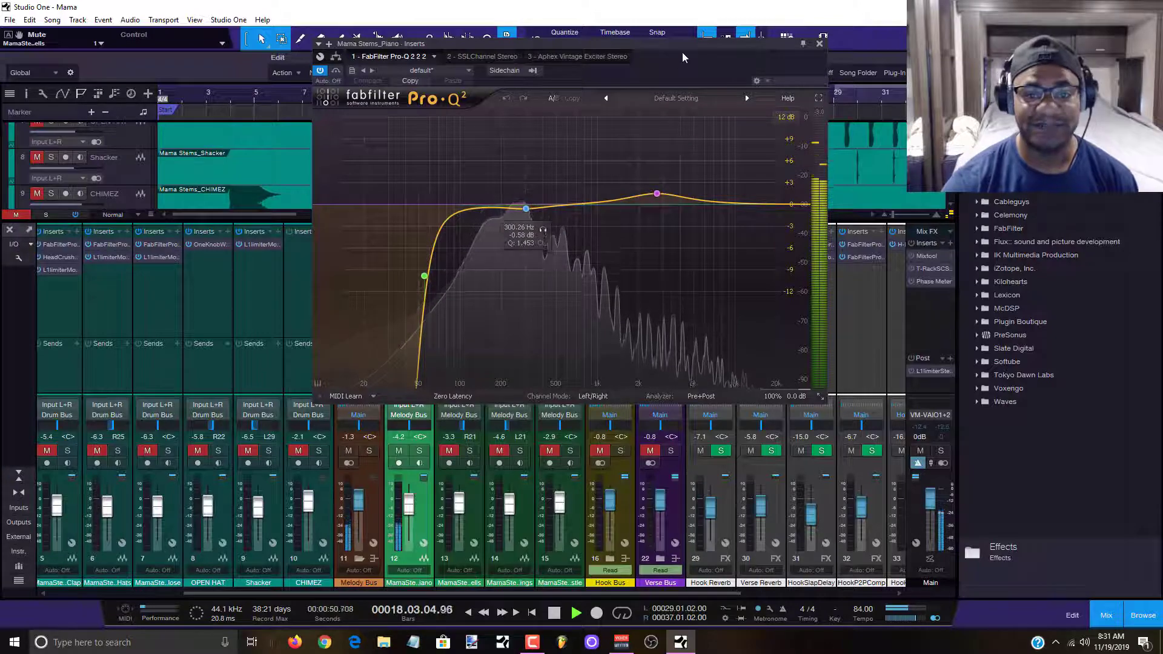
left_click_drag(682, 52, 948, 138)
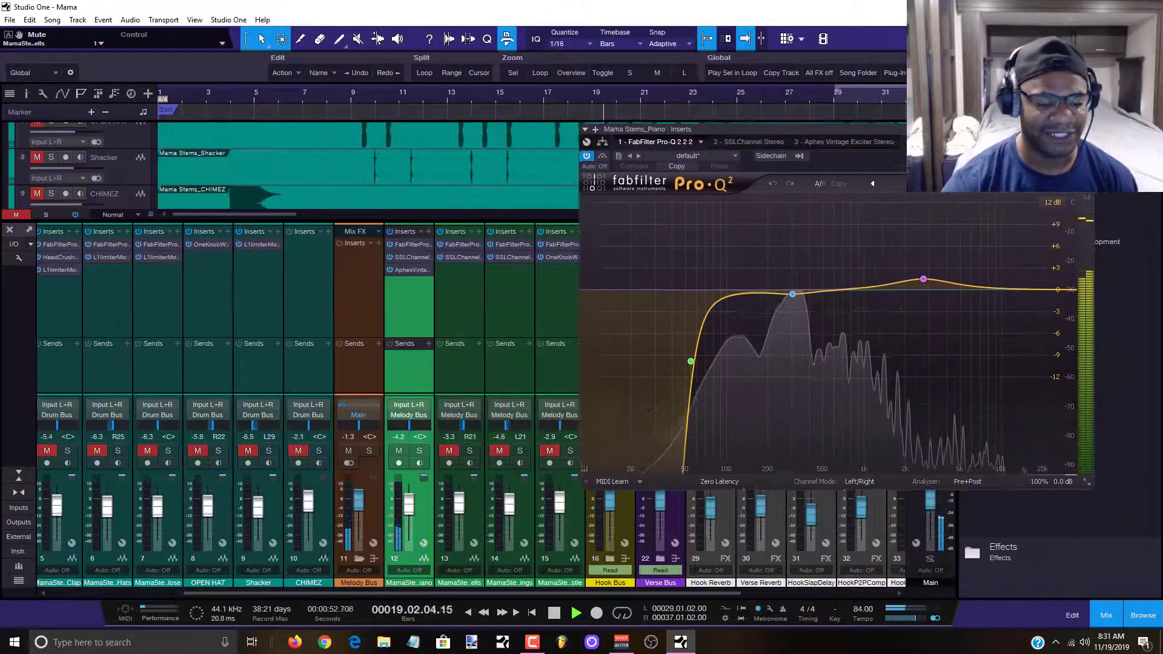
left_click_drag(1057, 132, 845, 97)
Collapse the Drum Bus channels and hide the mixer, repositioning the EQ window over the arrangement.
left_click_drag(321, 593, 194, 590)
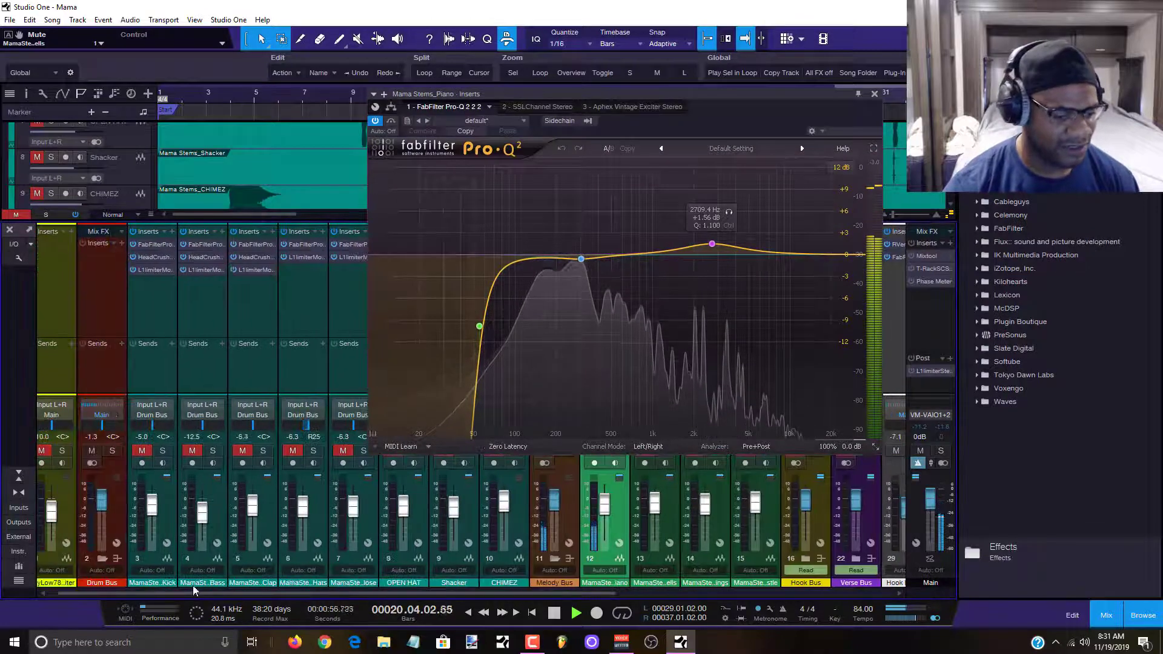
left_click(102, 558)
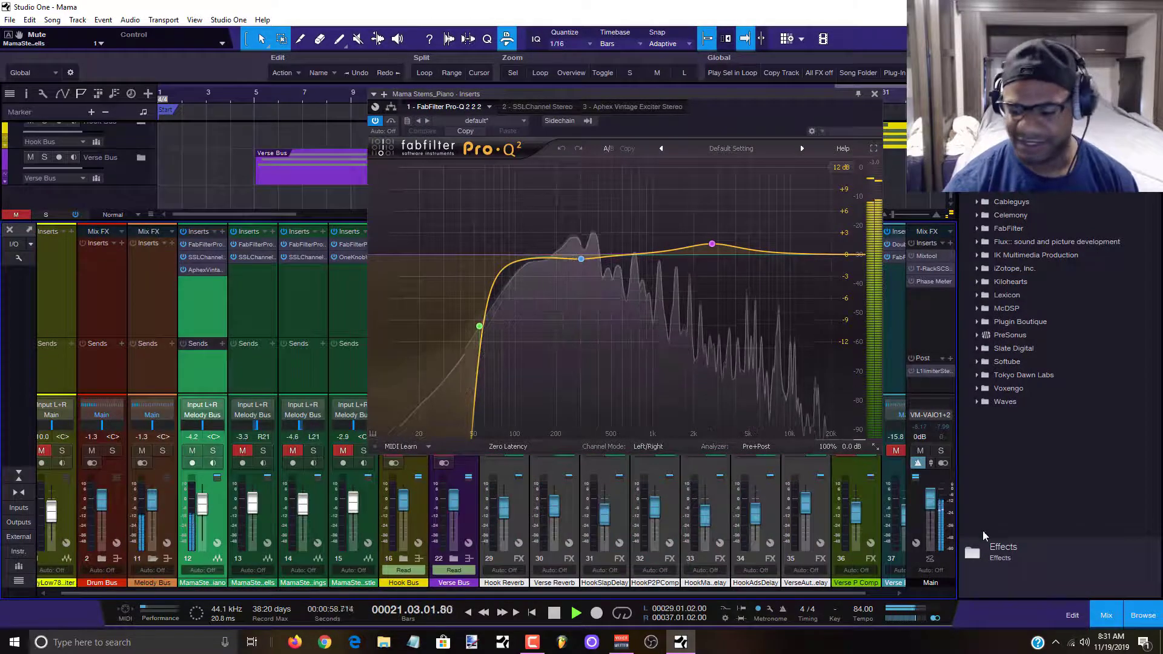
key("F3")
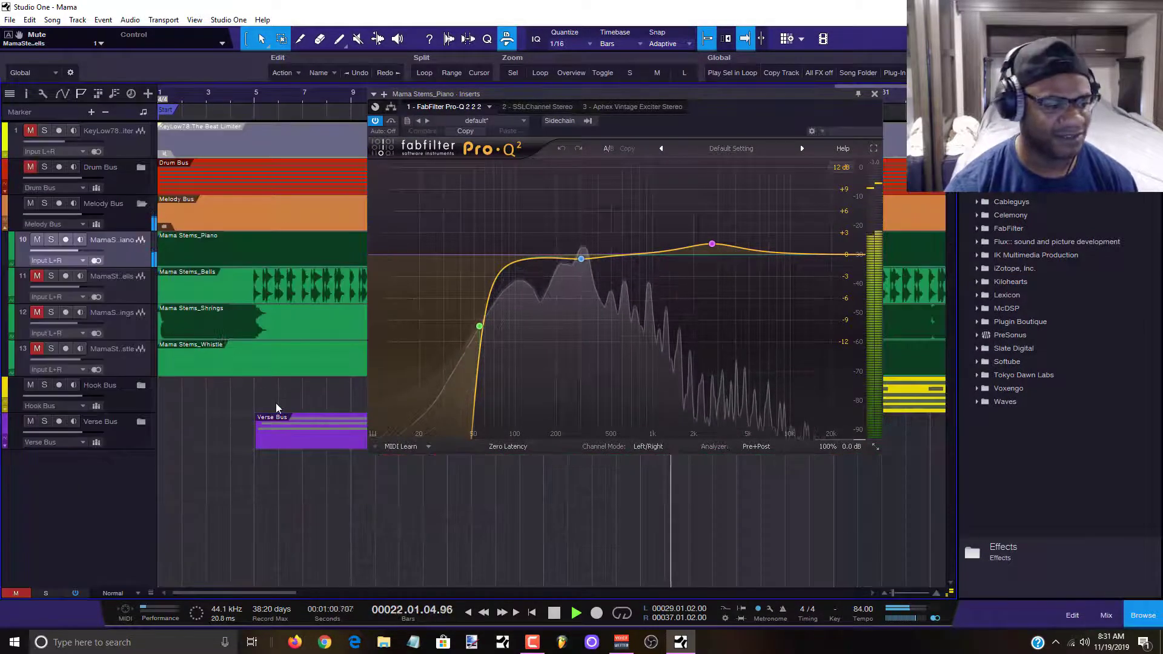
left_click_drag(463, 94, 342, 275)
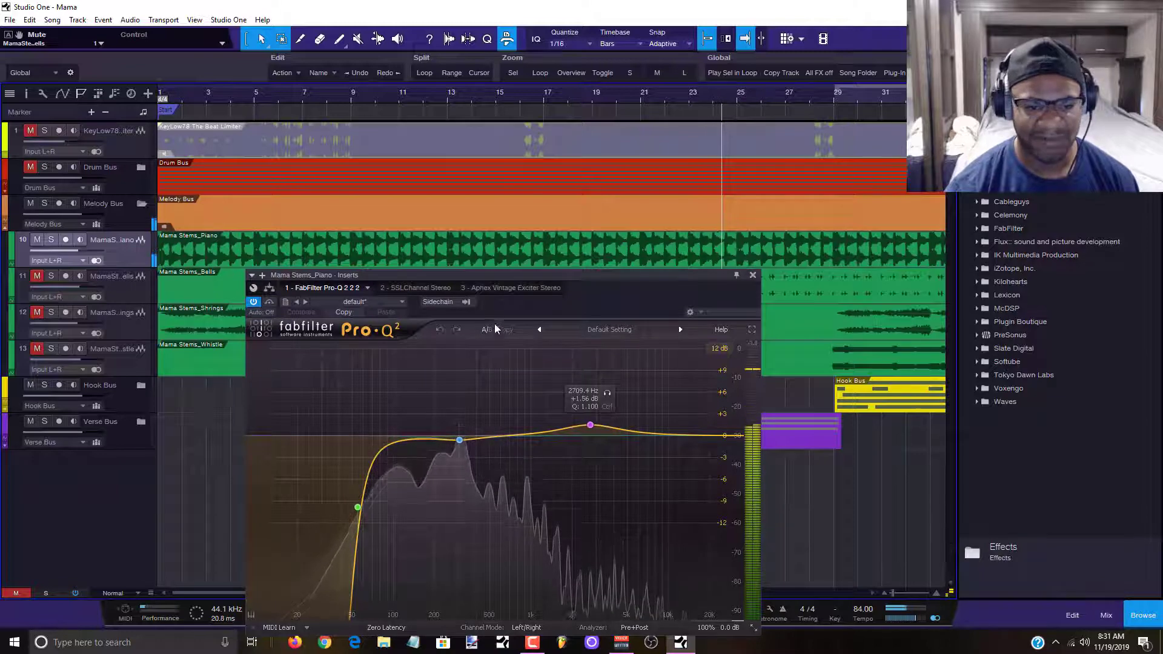
left_click_drag(544, 282, 468, 119)
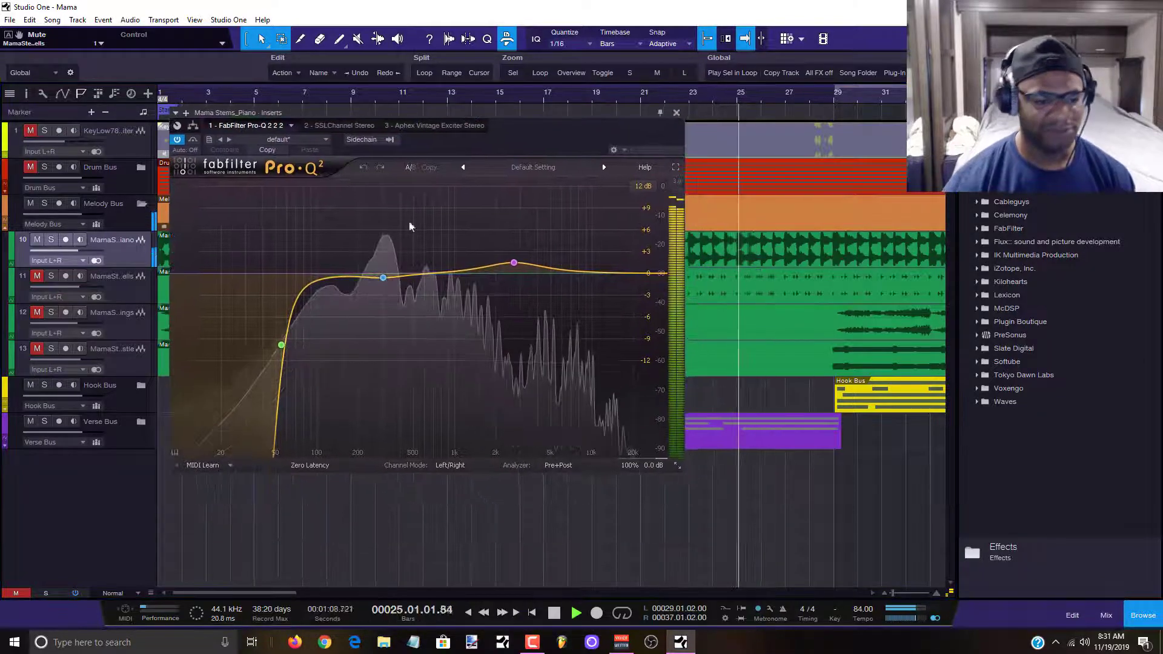
Audition the piano EQ's 300 Hz cut, 55 Hz low cut and 2.7 kHz boost one band at a time.
mouse_move(350, 293)
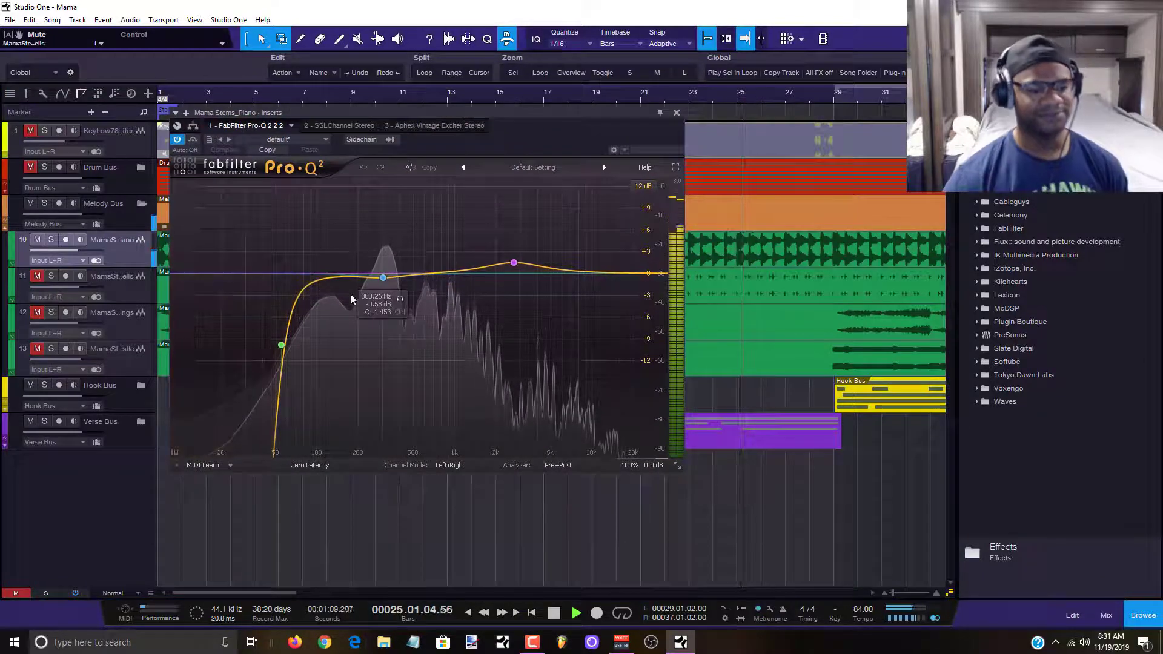
left_click(400, 299)
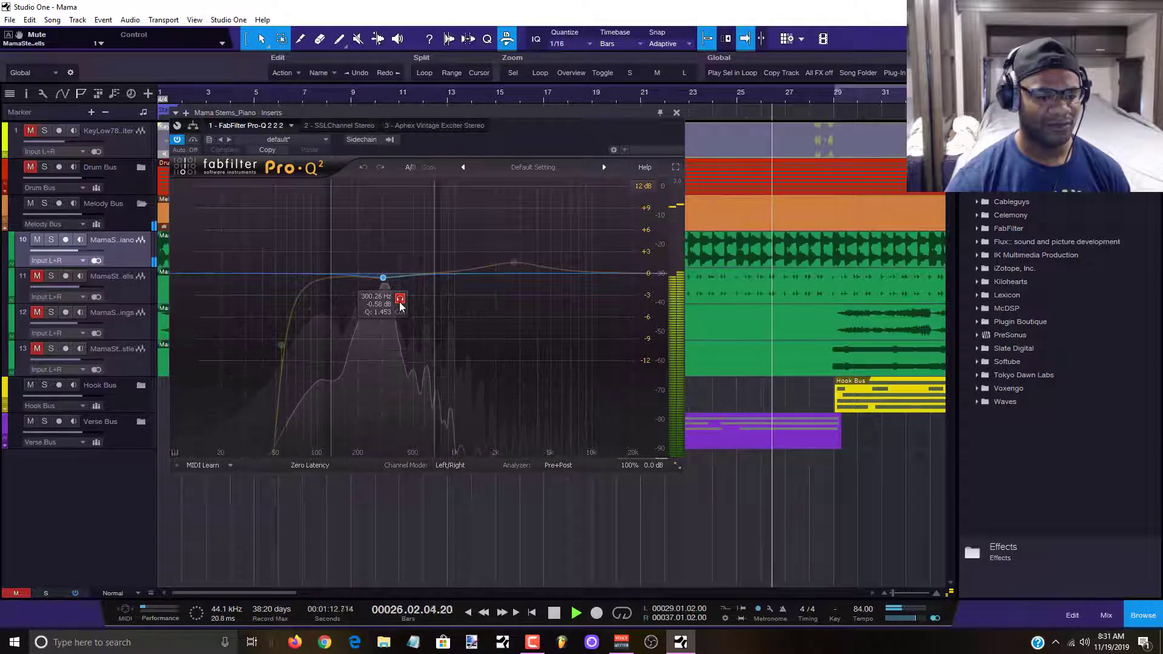
left_click(298, 321)
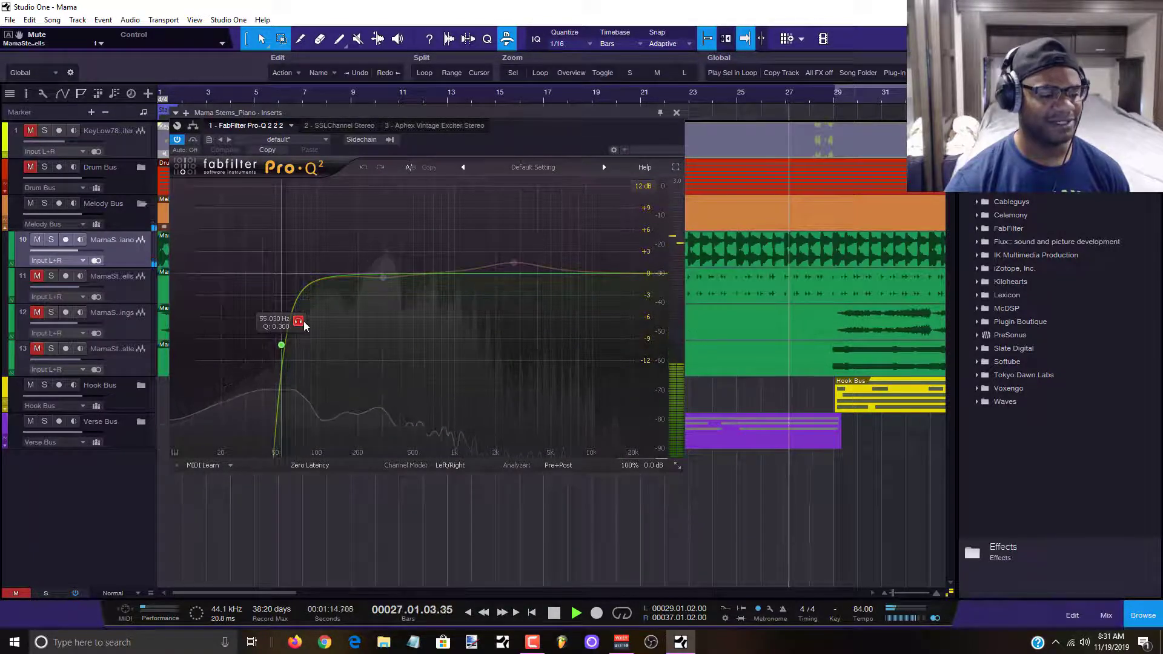
left_click(300, 323)
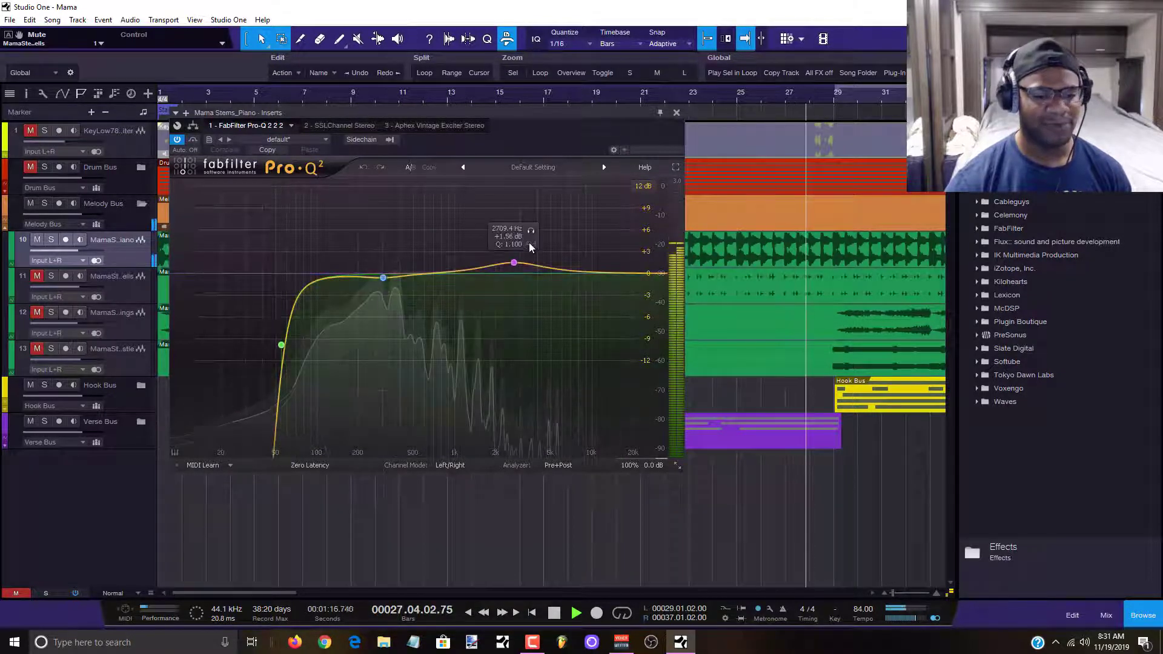
left_click(531, 232)
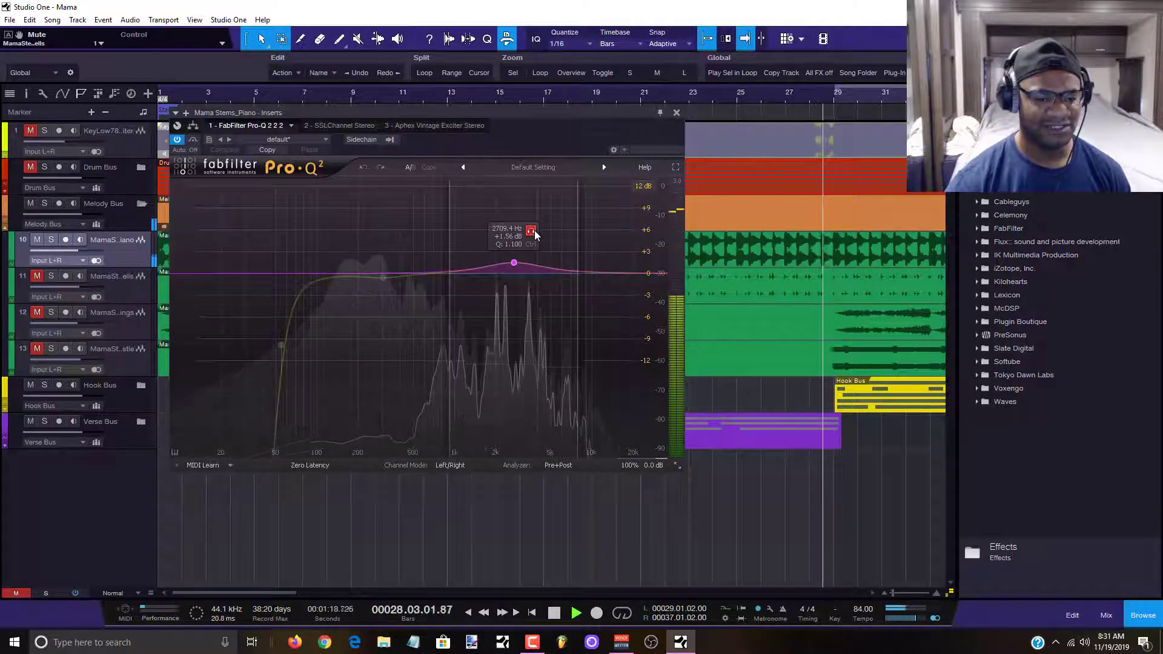
left_click(531, 231)
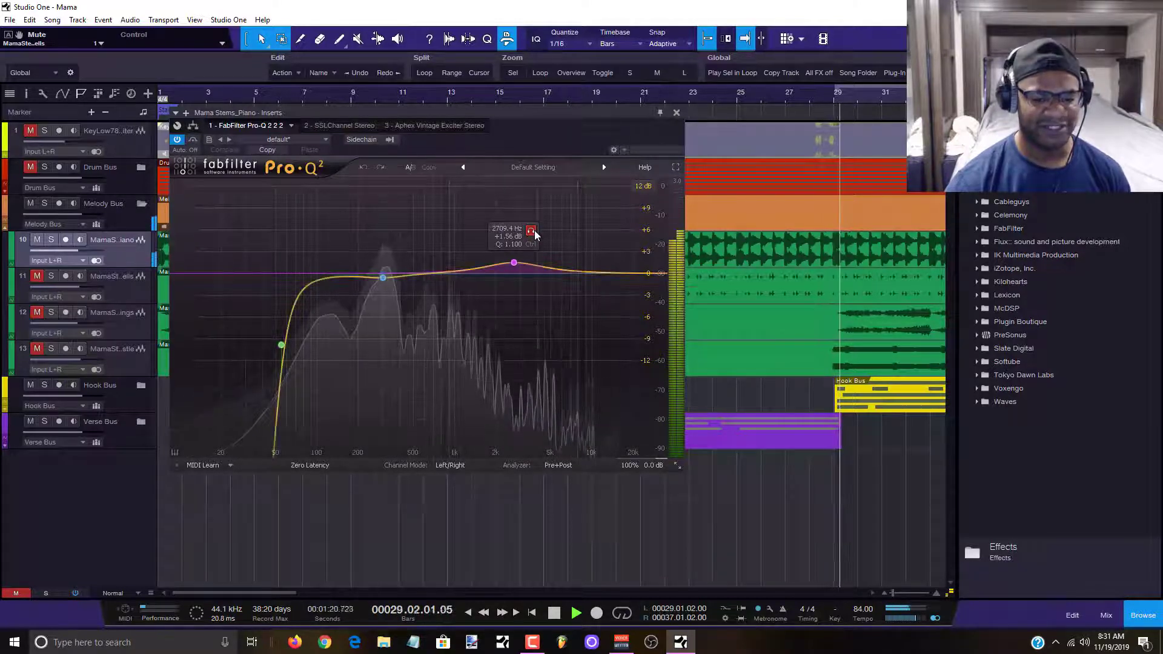
mouse_move(383, 277)
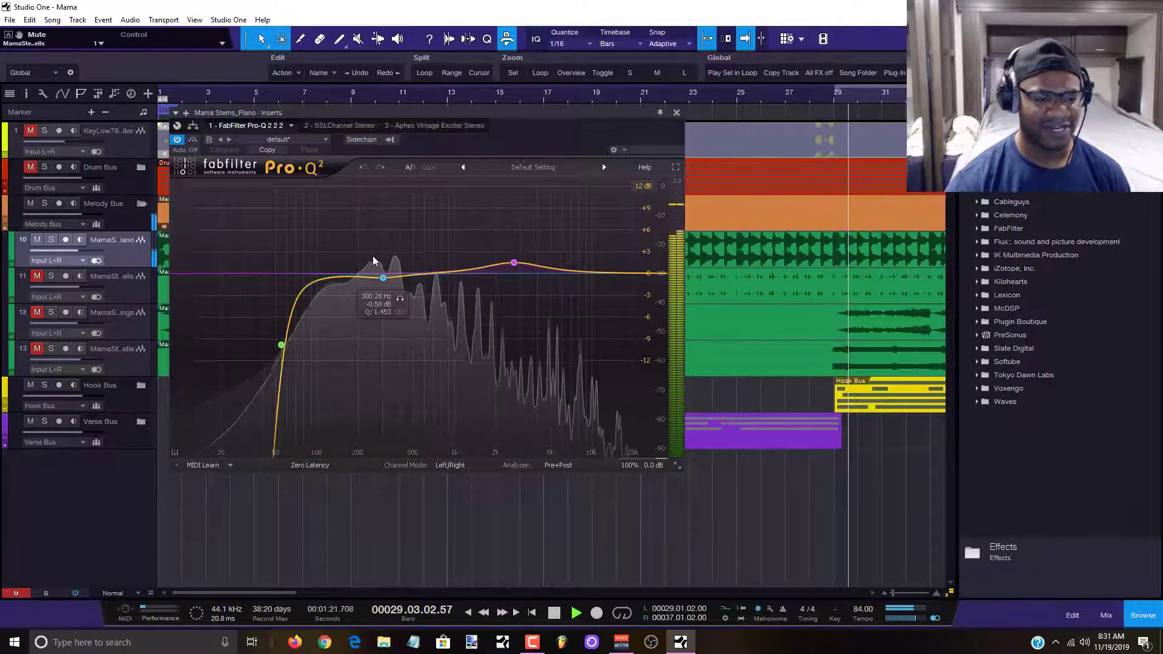
left_click(400, 298)
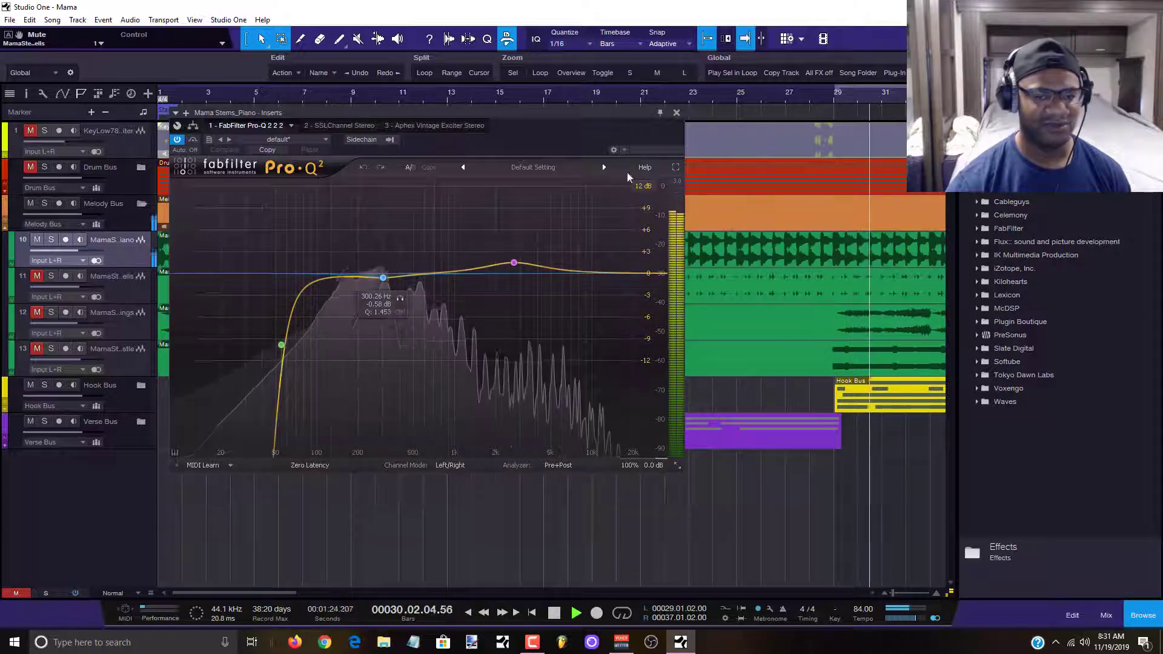
Close the piano EQ, show the mixer again, and move playback to just before bar 9.
left_click(677, 112)
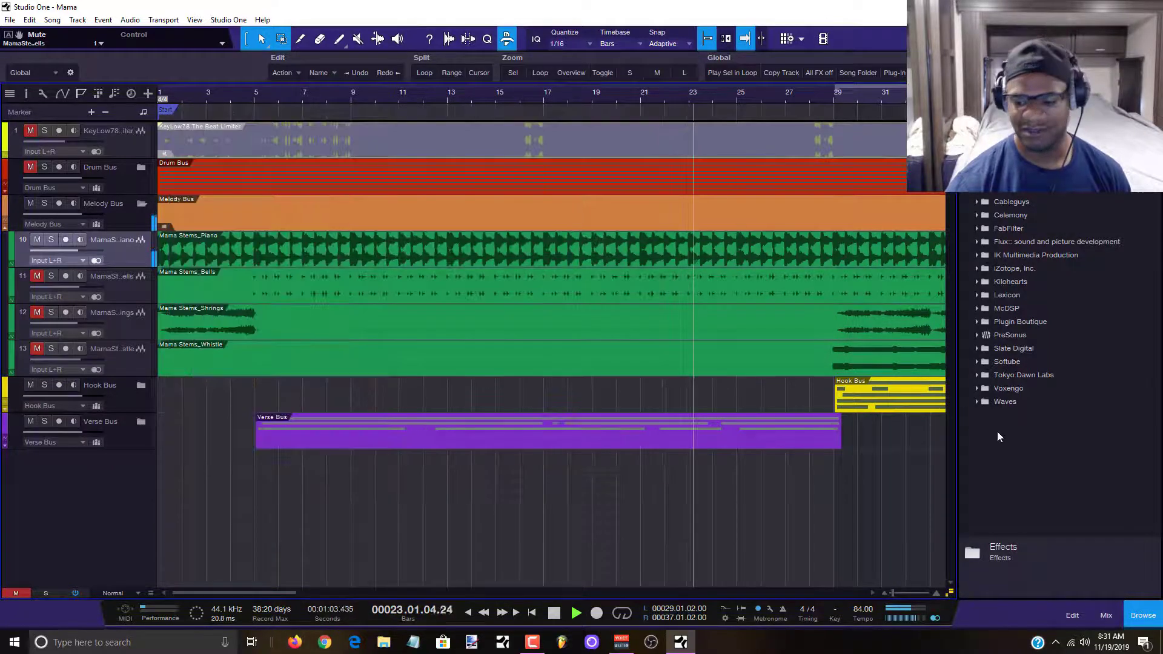
left_click(1106, 615)
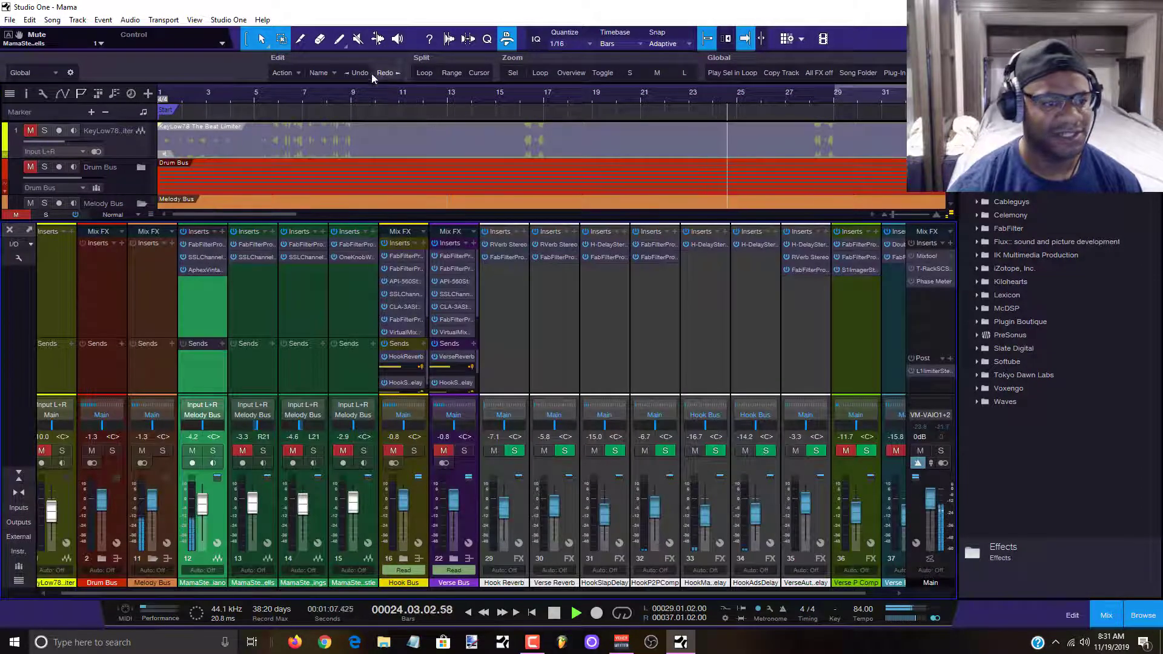
left_click(346, 93)
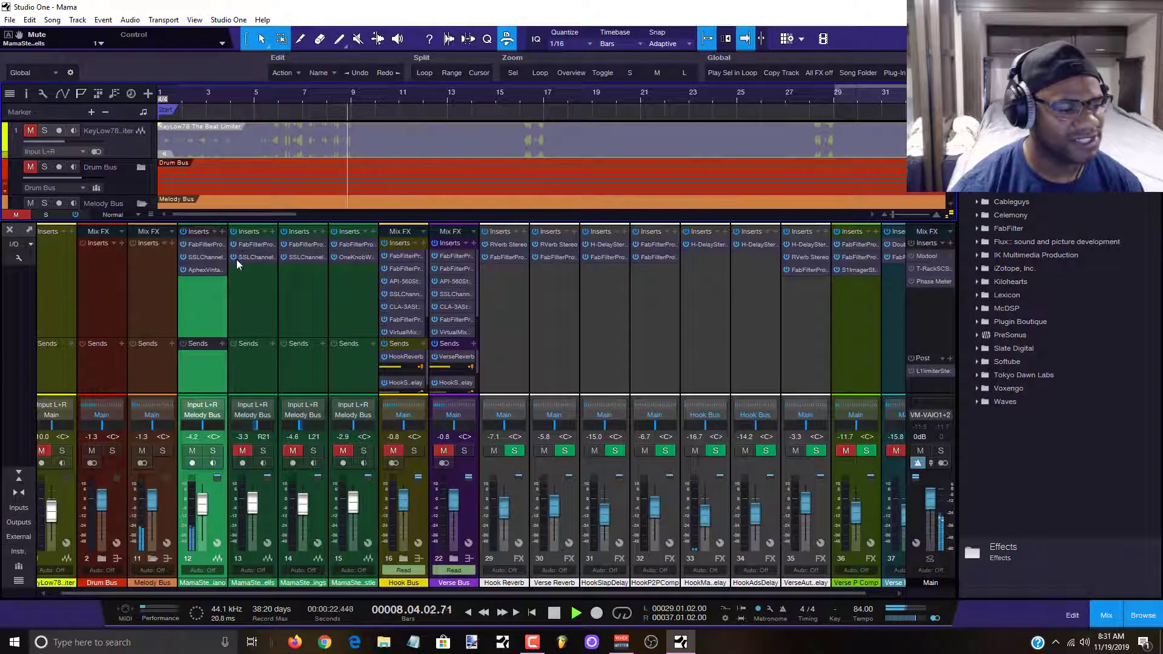
Review the HF, HMF and LMF settings of the Piano channel's SSLChannel insert, compare it using bypass, and close it.
left_click(204, 261)
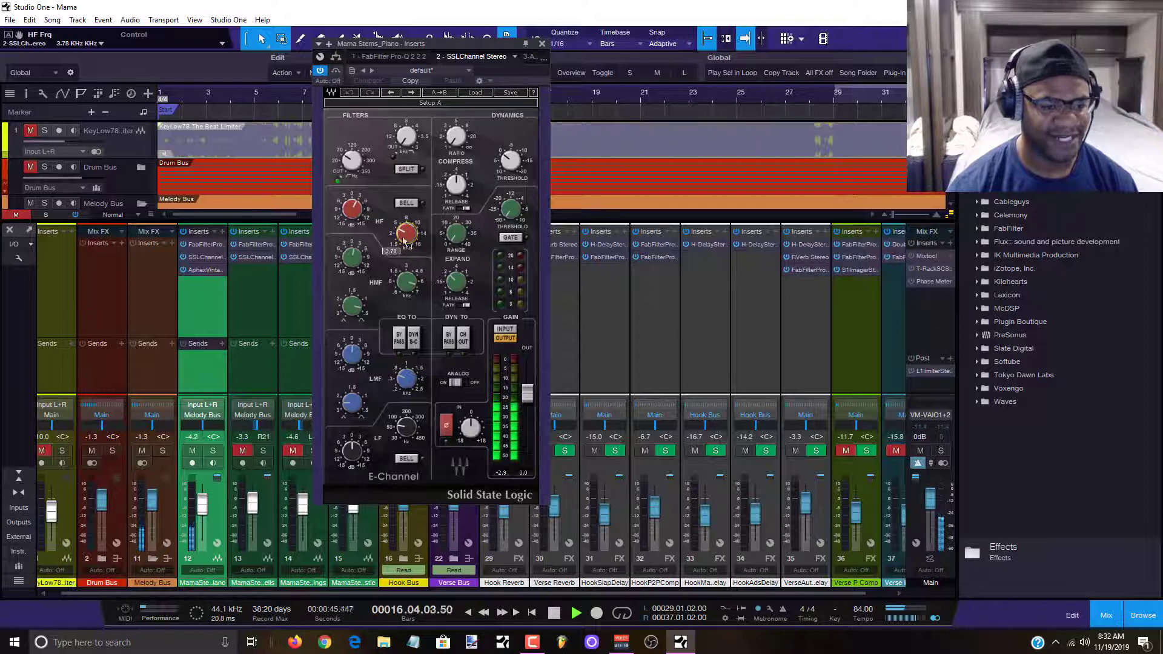
mouse_move(349, 260)
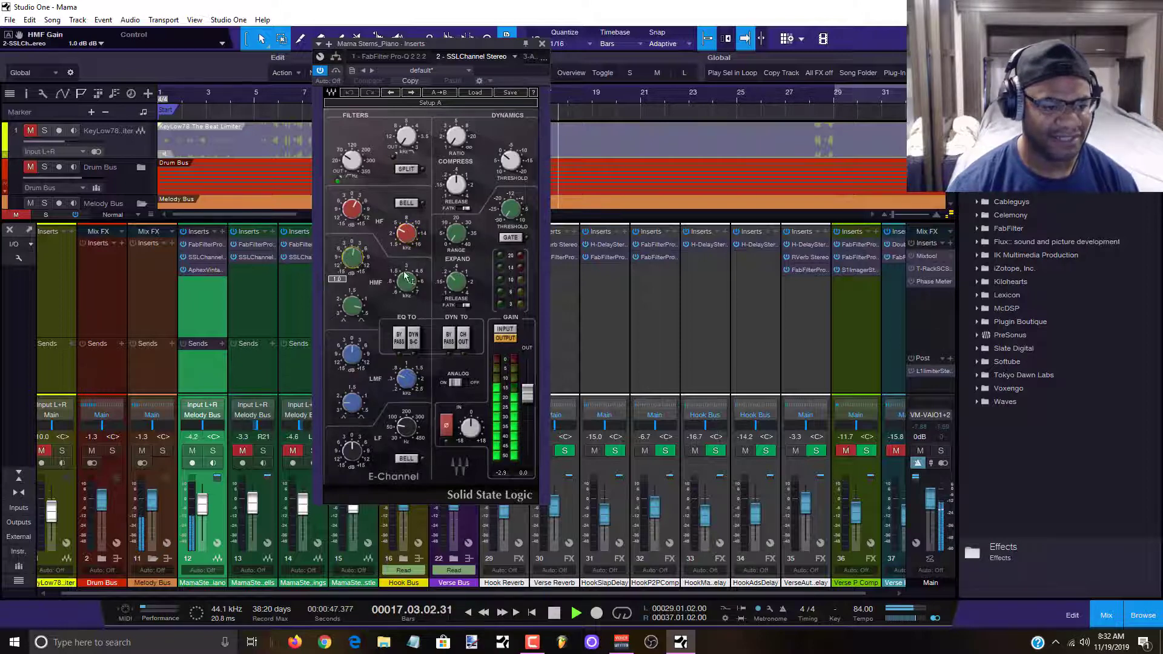
mouse_move(406, 277)
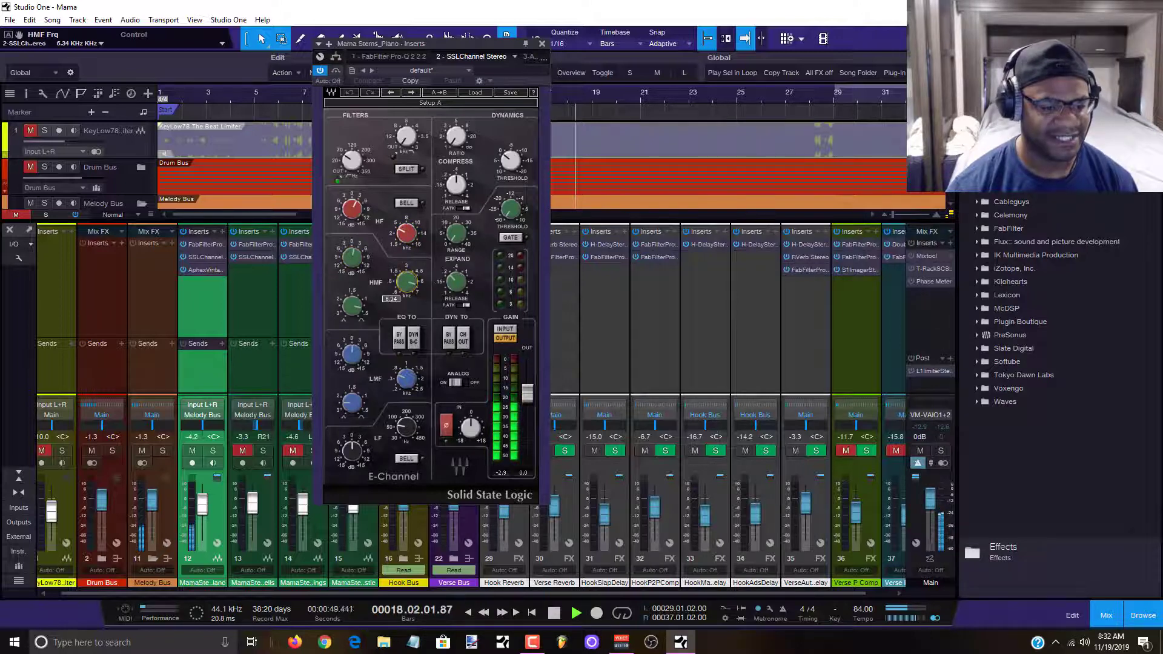
mouse_move(356, 361)
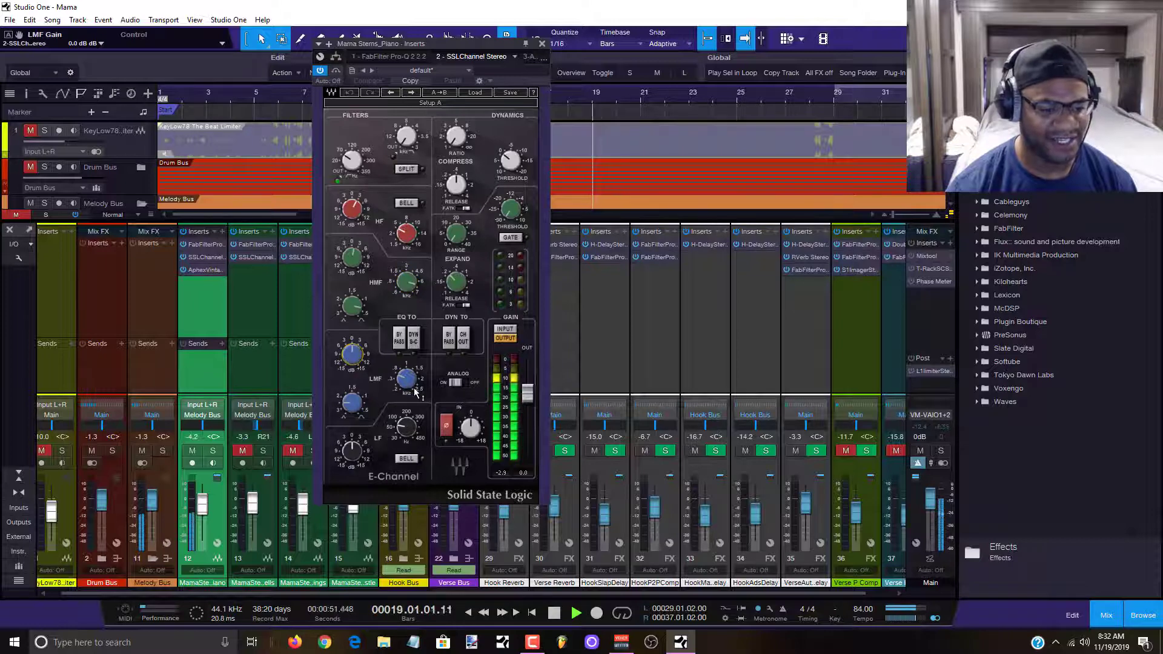
mouse_move(407, 380)
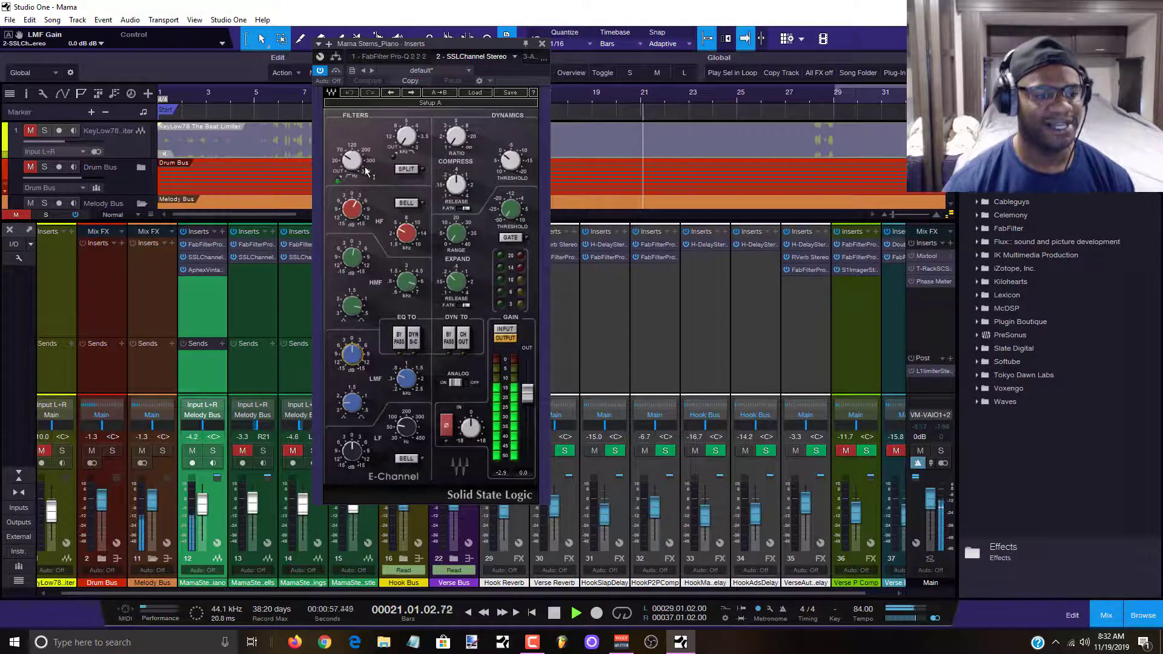
left_click(337, 71)
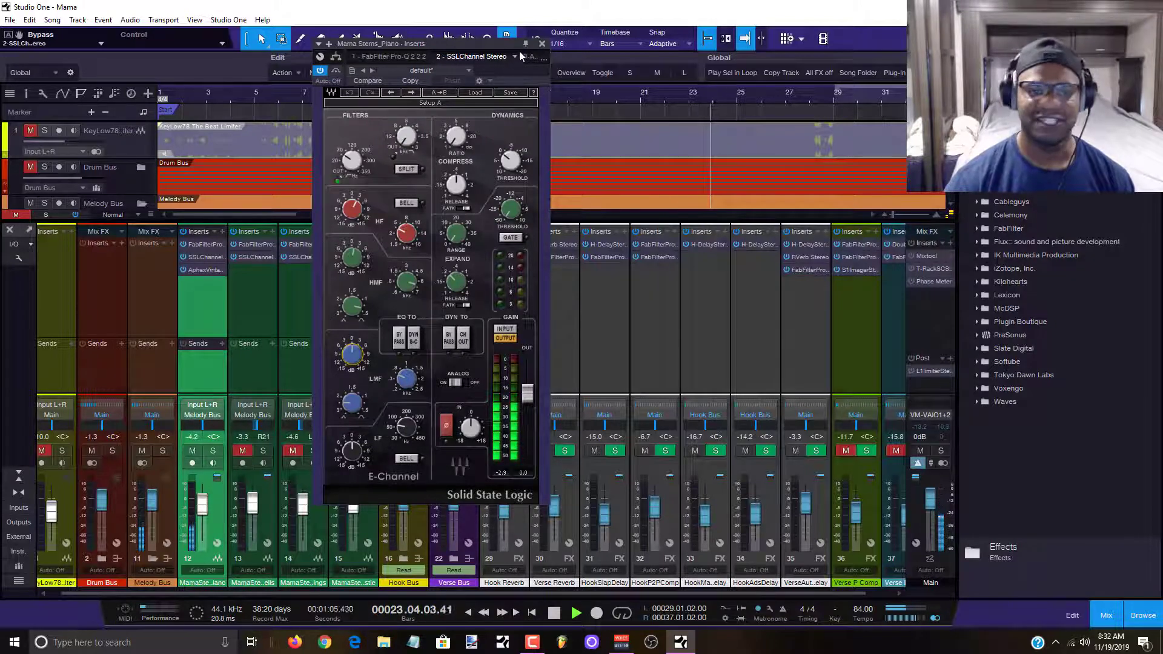
left_click(541, 44)
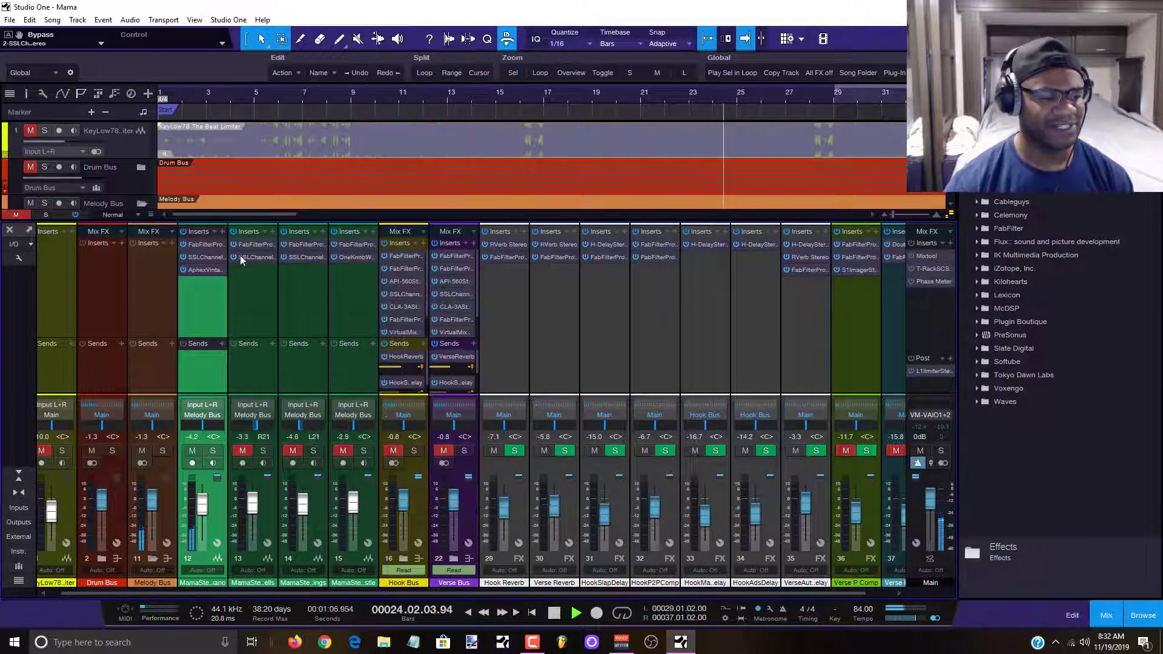
Compare the Piano channel's Aphex Vintage Exciter insert with and without bypass during playback, close it and stop playback.
left_click(199, 275)
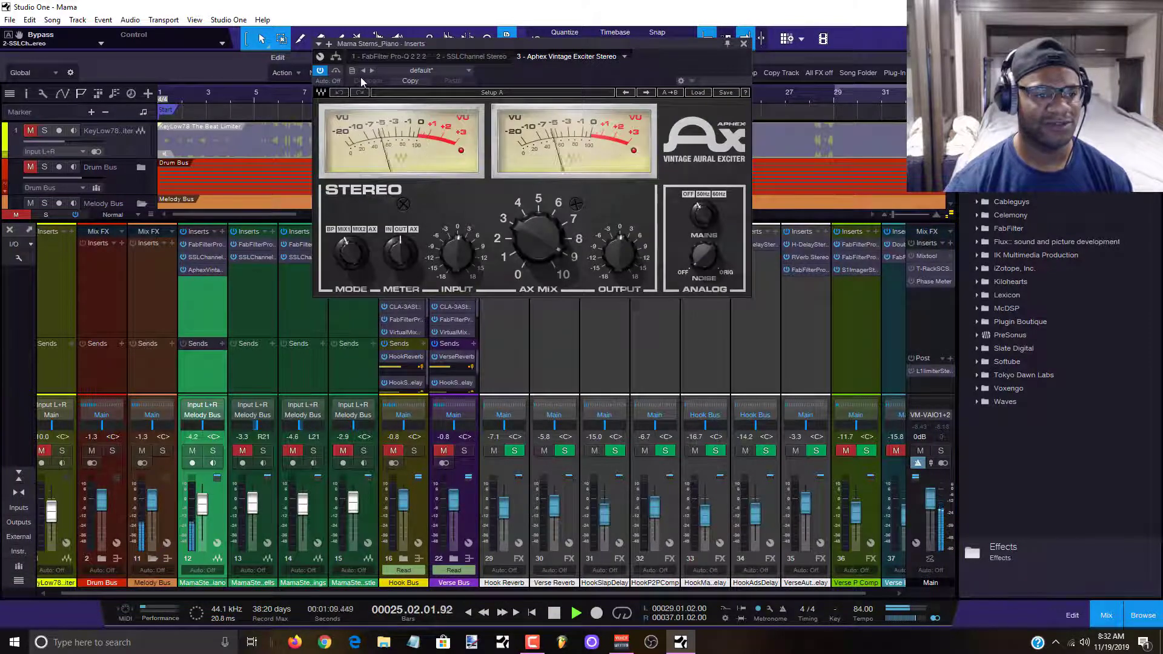
left_click(340, 71)
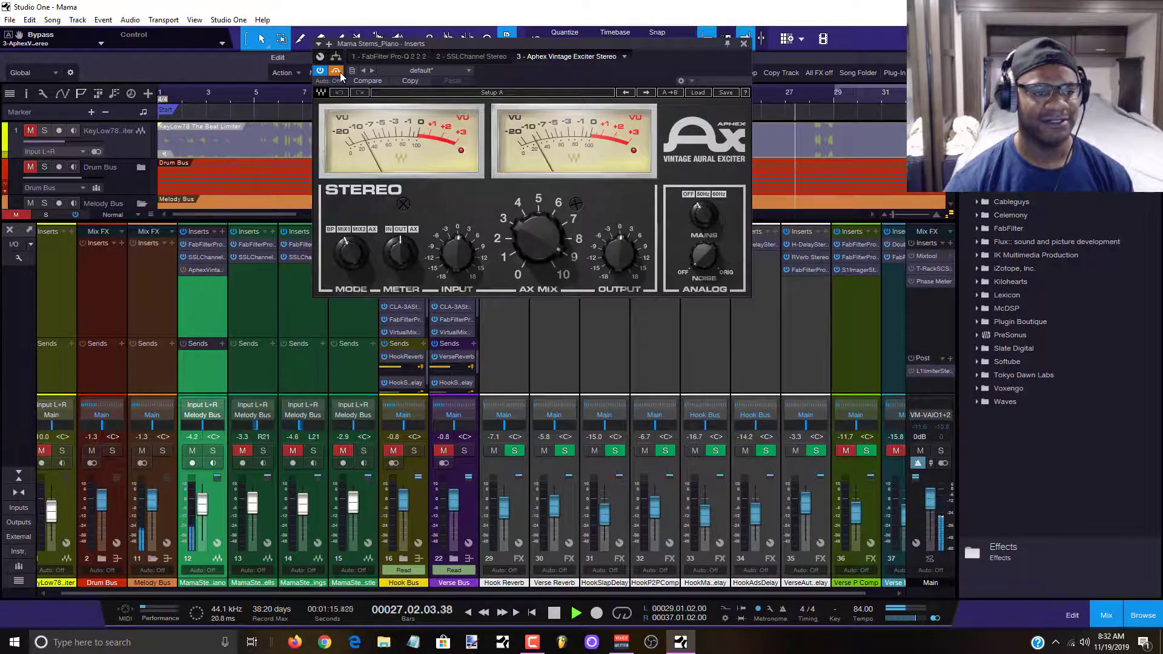
left_click(337, 72)
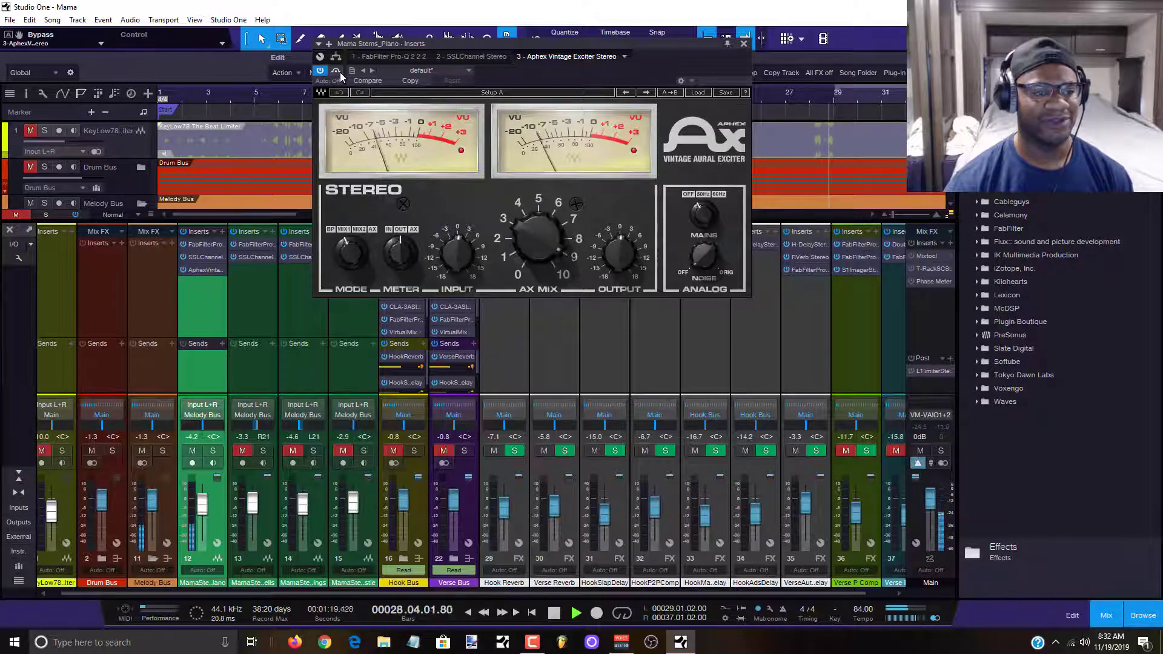
left_click(339, 73)
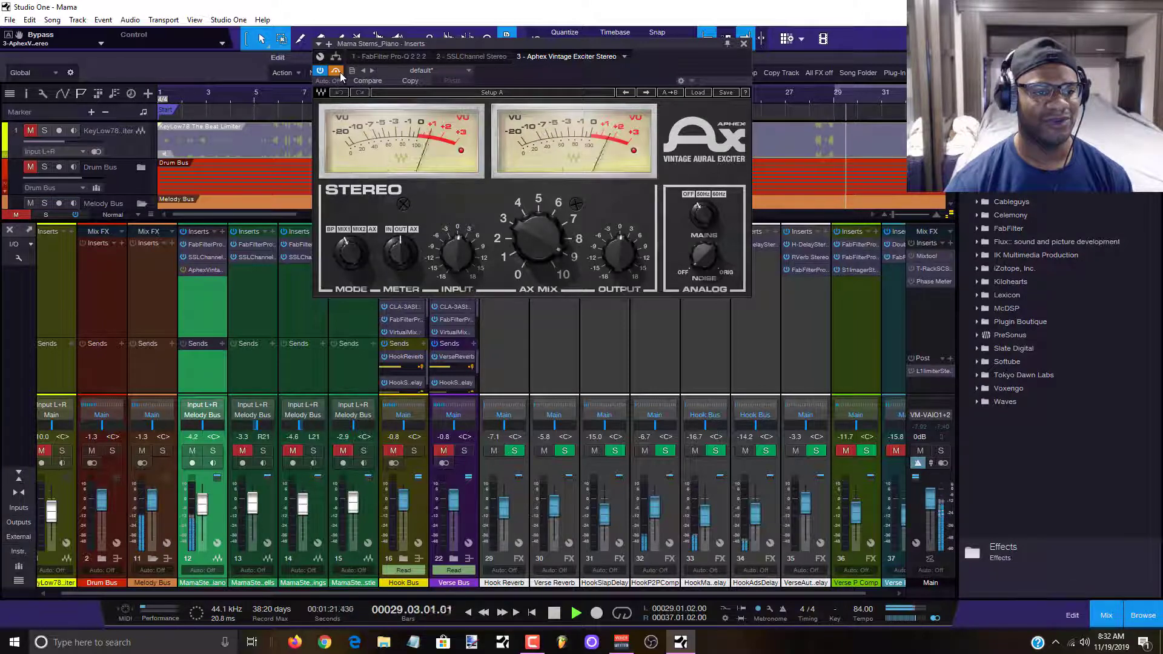
key("space")
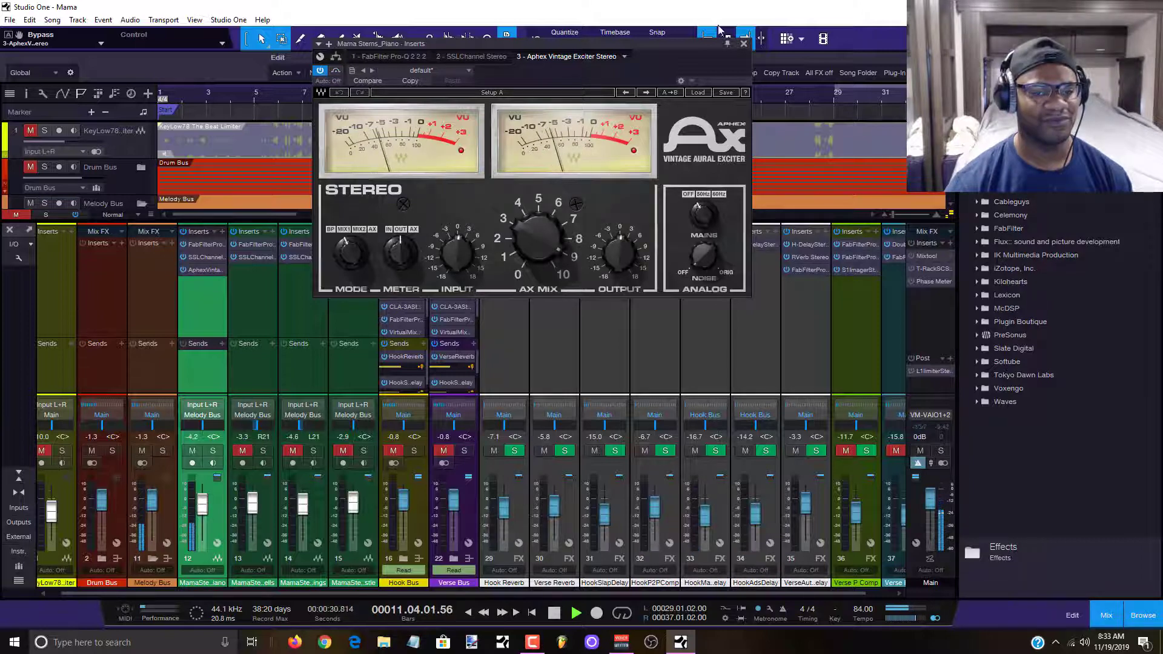
left_click(744, 45)
key("space")
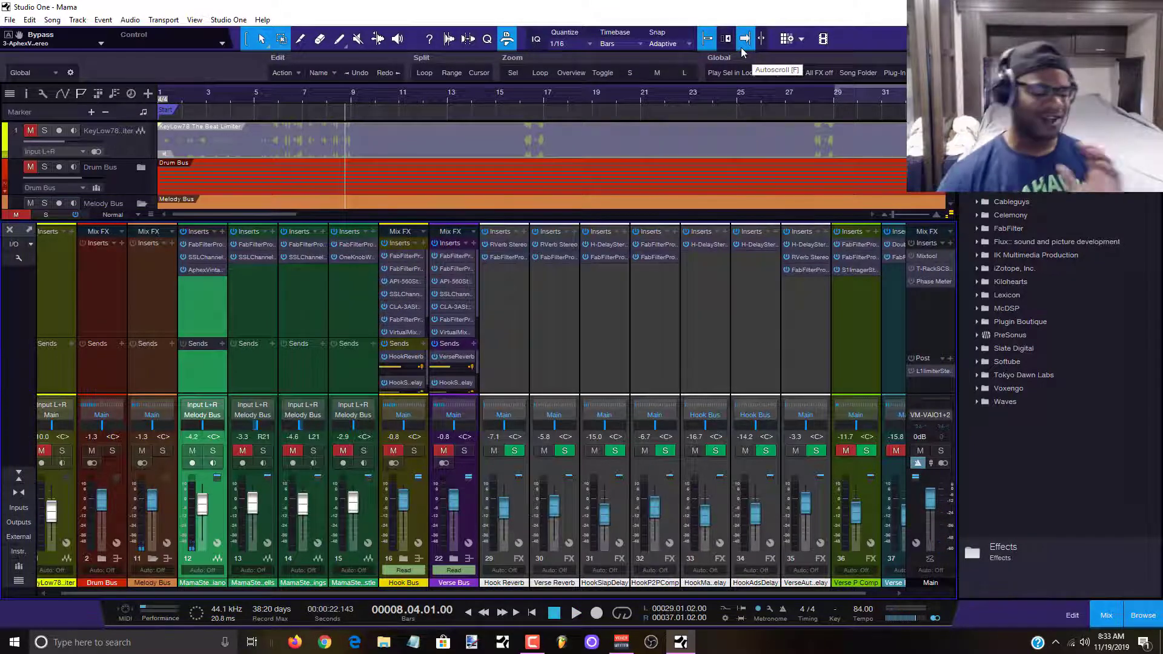
Reopen the Piano channel's Aphex exciter to audition it from just before bar 9, close it and stop playback.
left_click(212, 271)
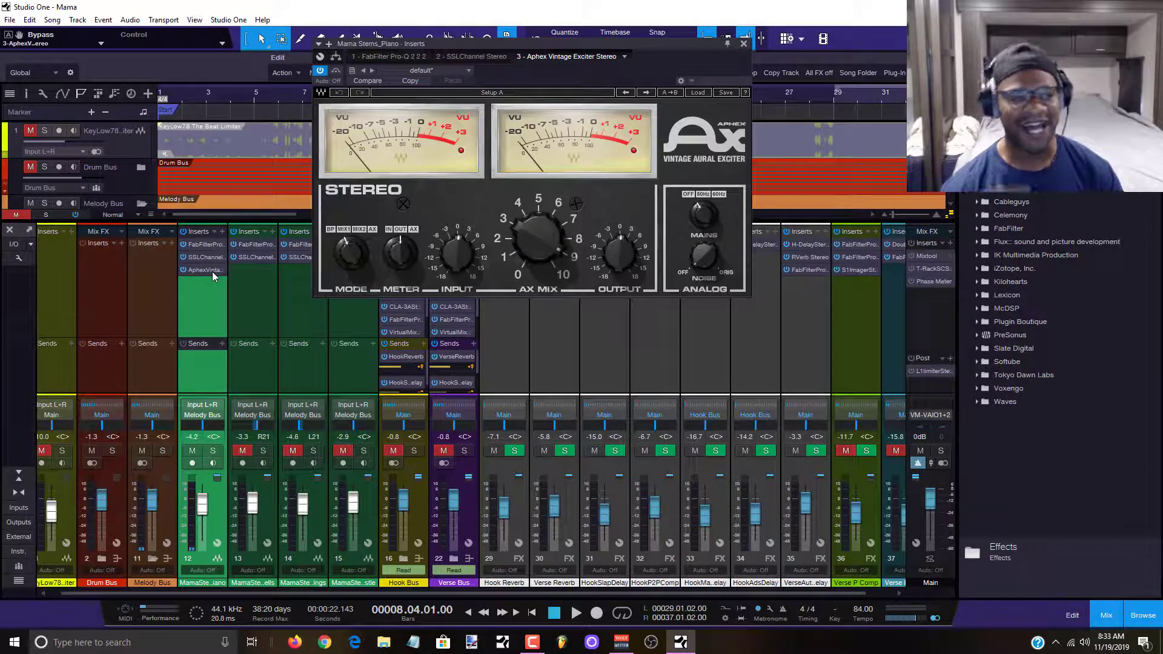
key("space")
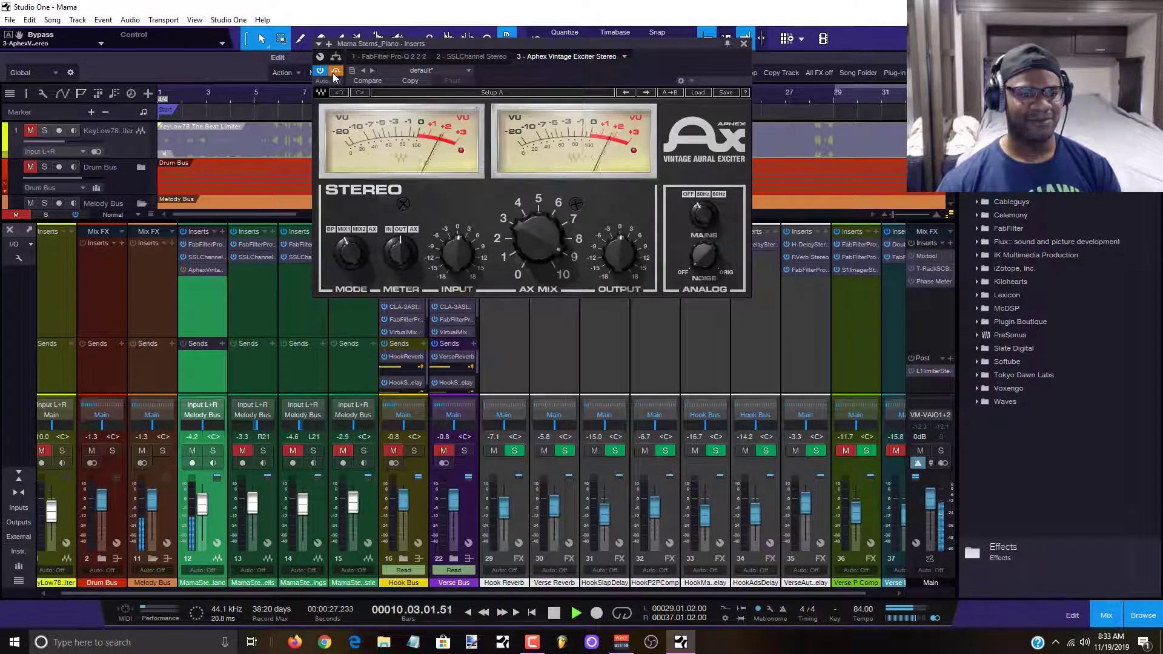
left_click(202, 270)
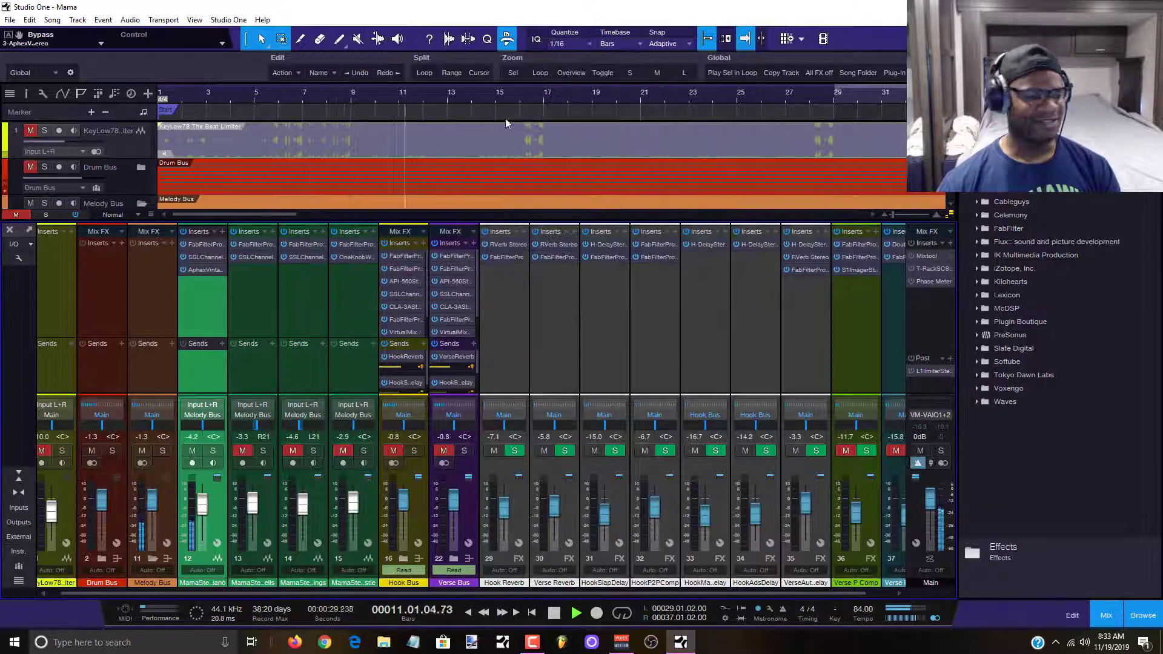
key("space")
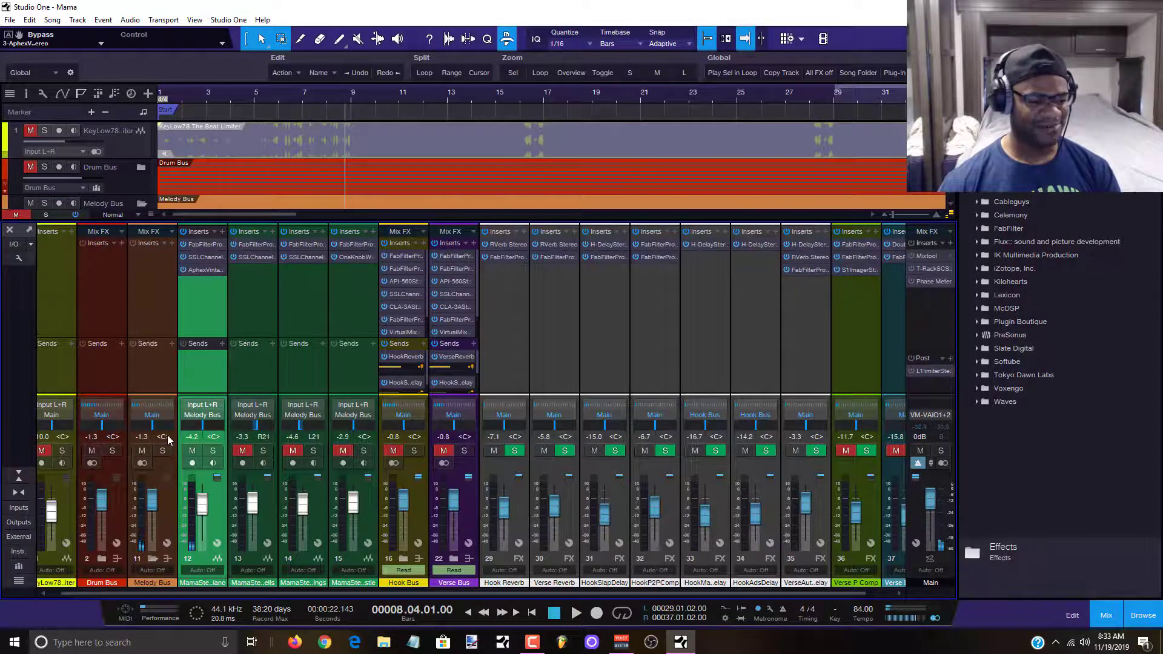
Mute the Piano channel, solo the Bells channel, and play it with its FabFilter Pro-Q 2 insert open.
left_click(192, 451)
left_click(263, 451)
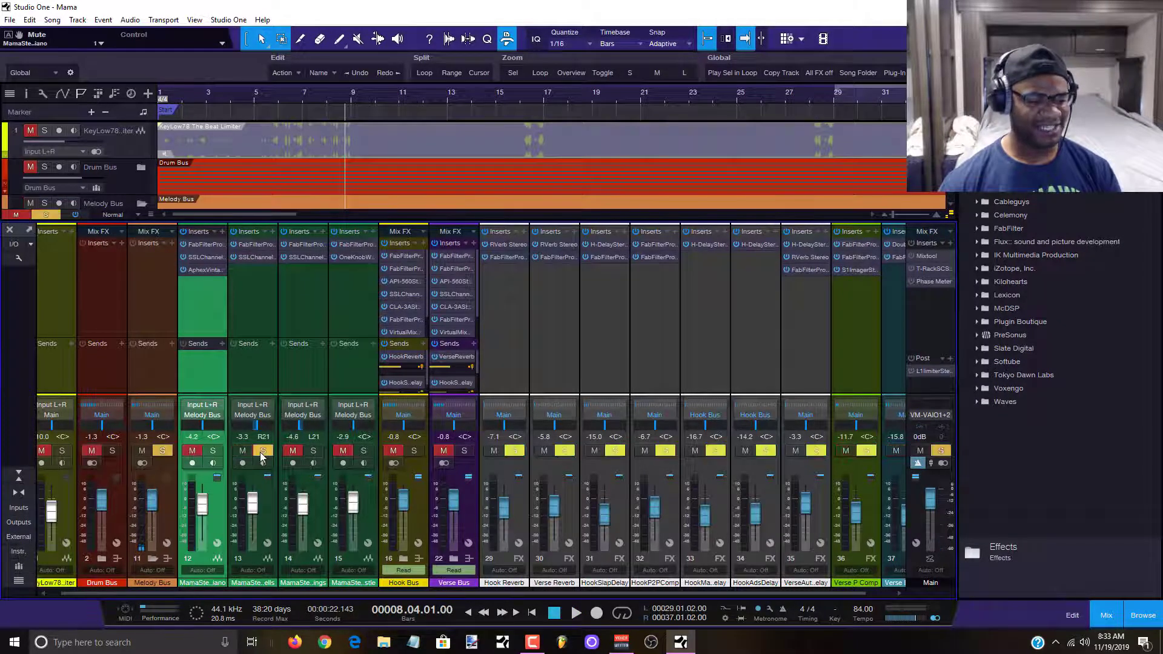
left_click(257, 244)
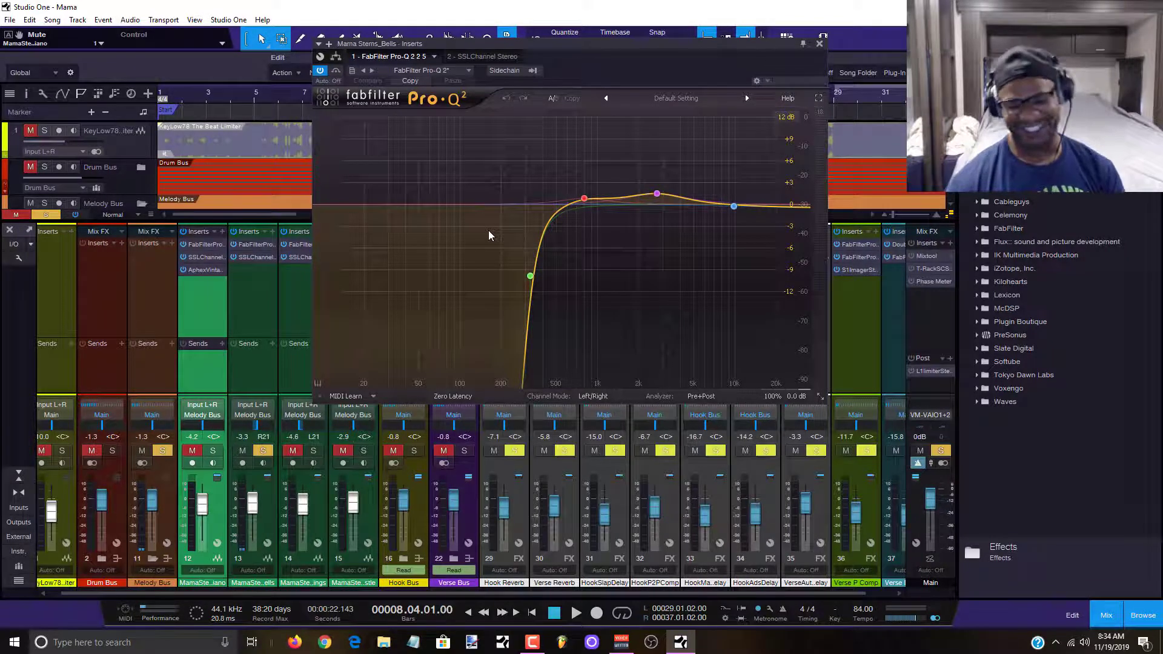
key("space")
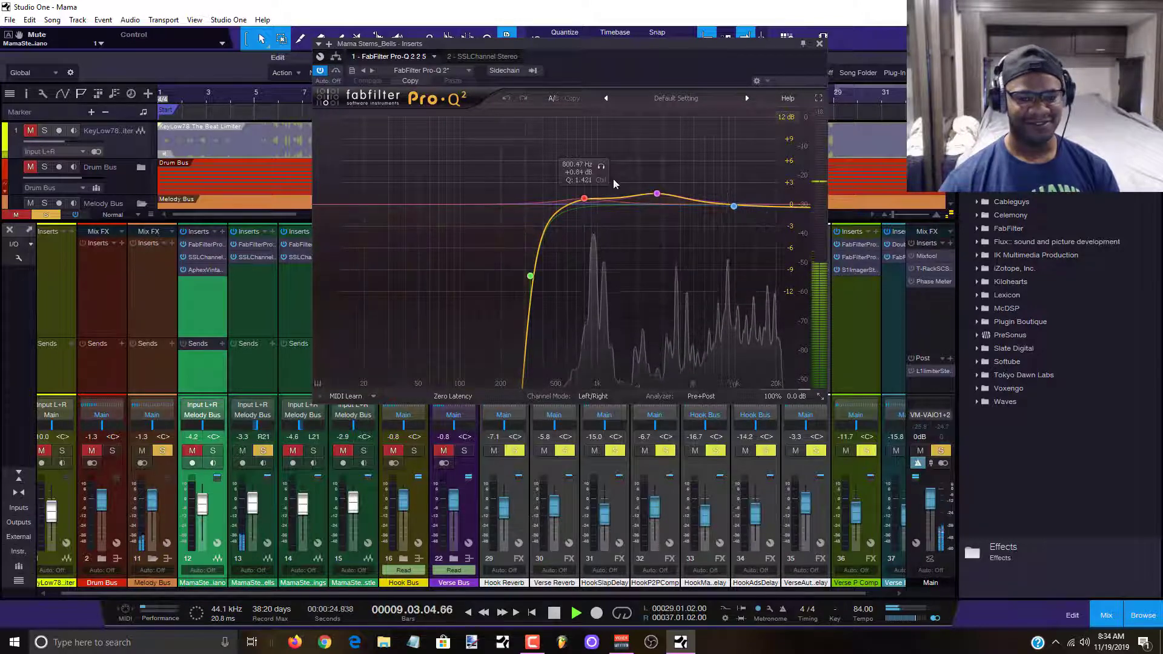
Audition the Bells EQ's 800 Hz boost, 9.8 kHz cut and 2.7 kHz boost one band at a time, and close the EQ.
left_click(601, 167)
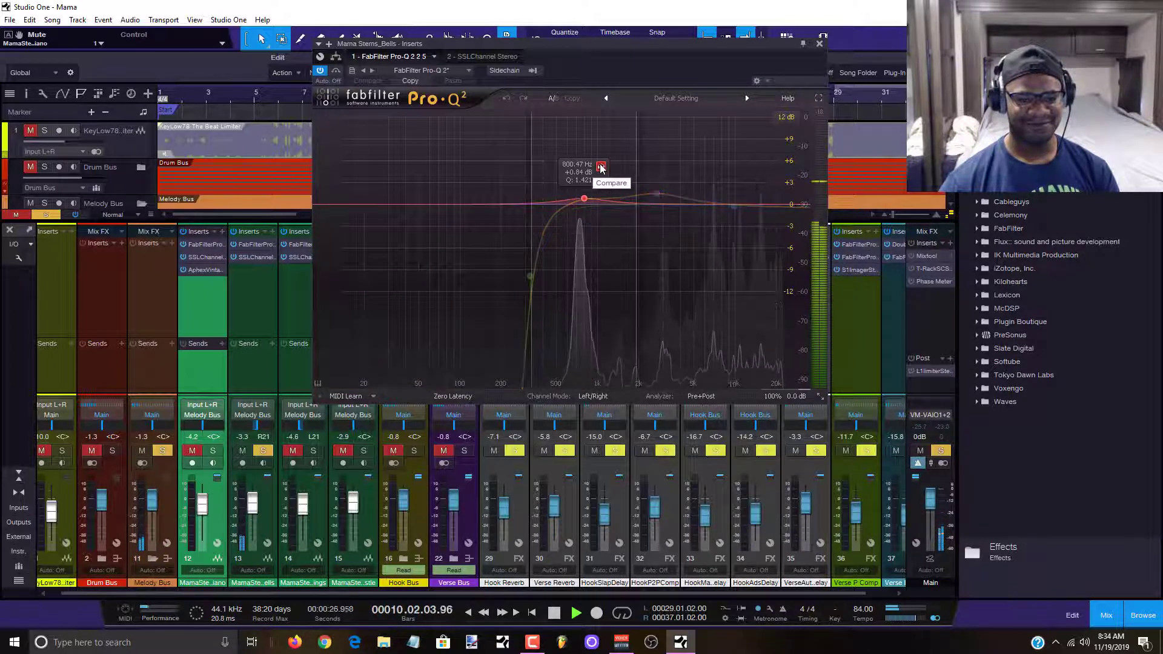
left_click_drag(601, 166, 671, 169)
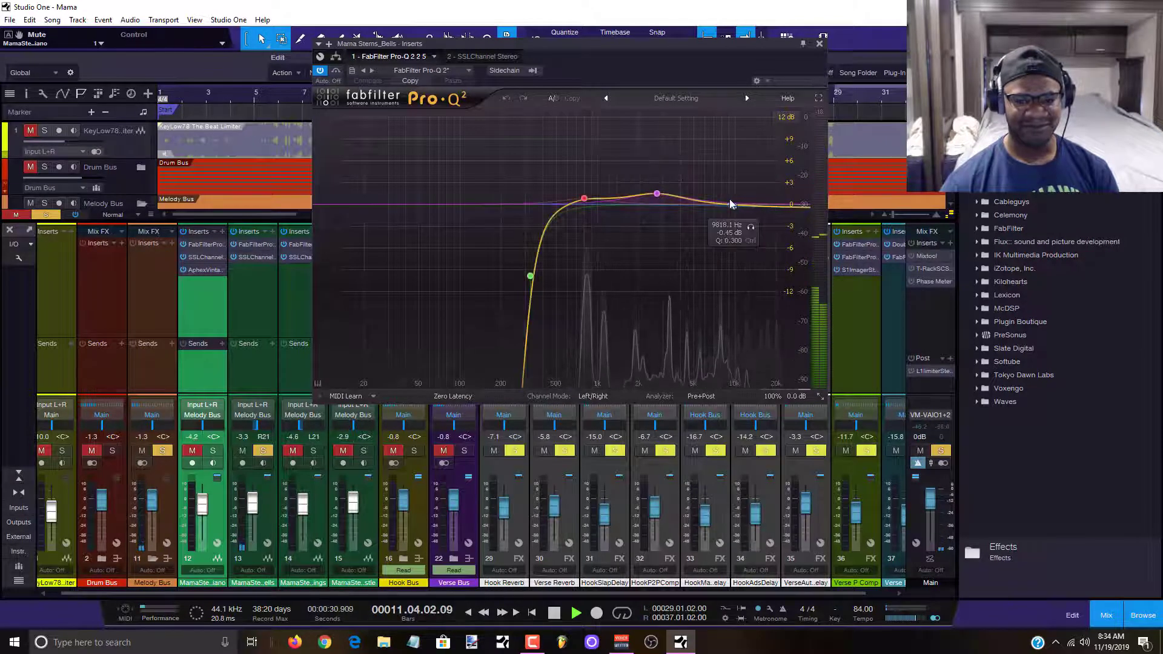
left_click(750, 227)
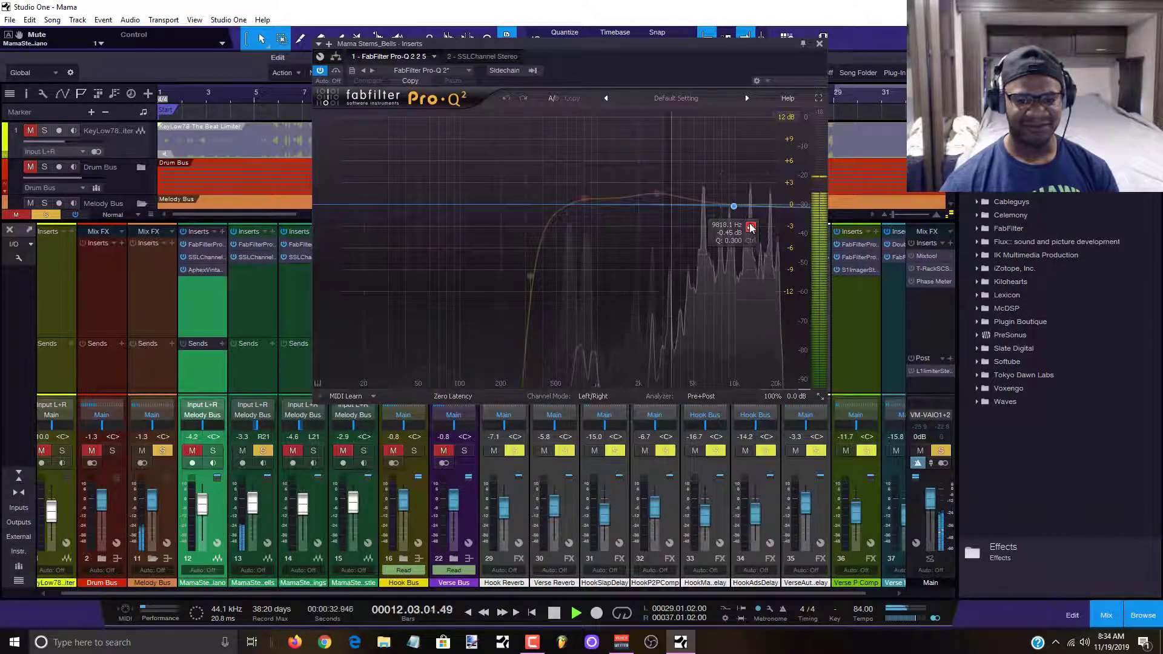
left_click_drag(750, 227, 750, 226)
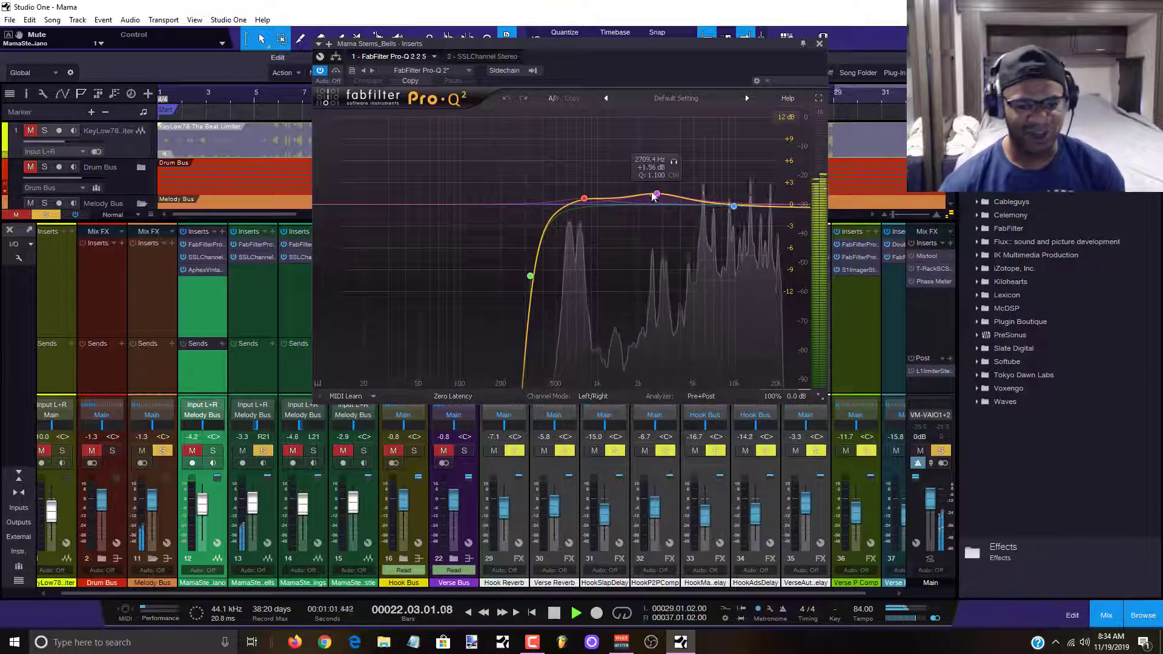
left_click(673, 161)
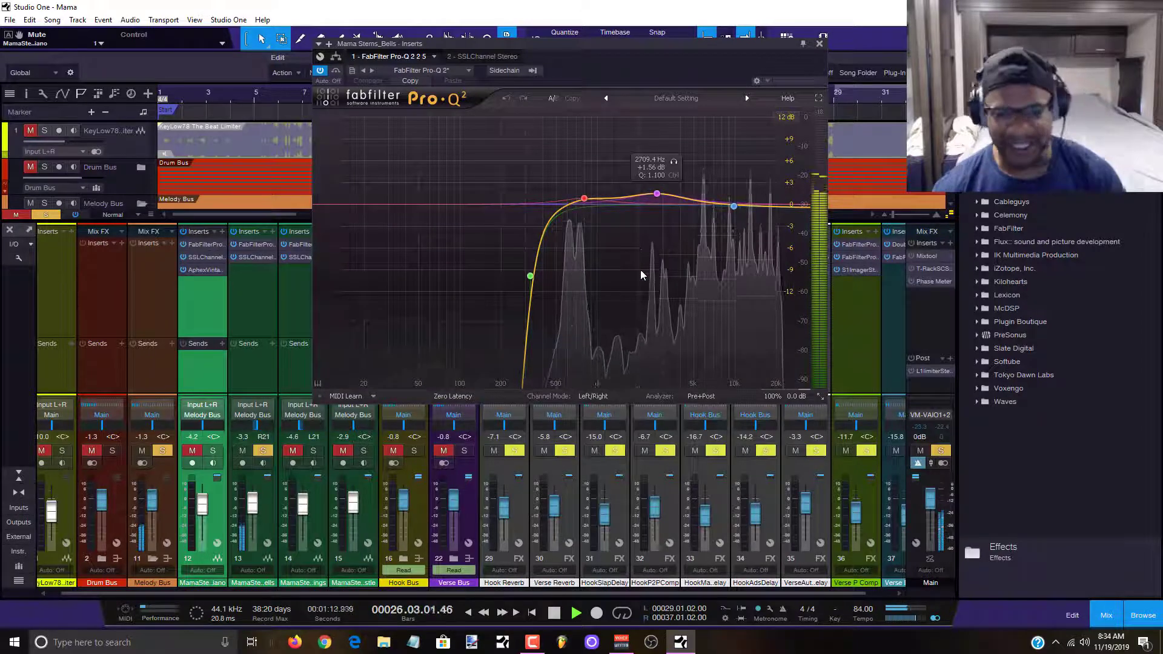
left_click(819, 44)
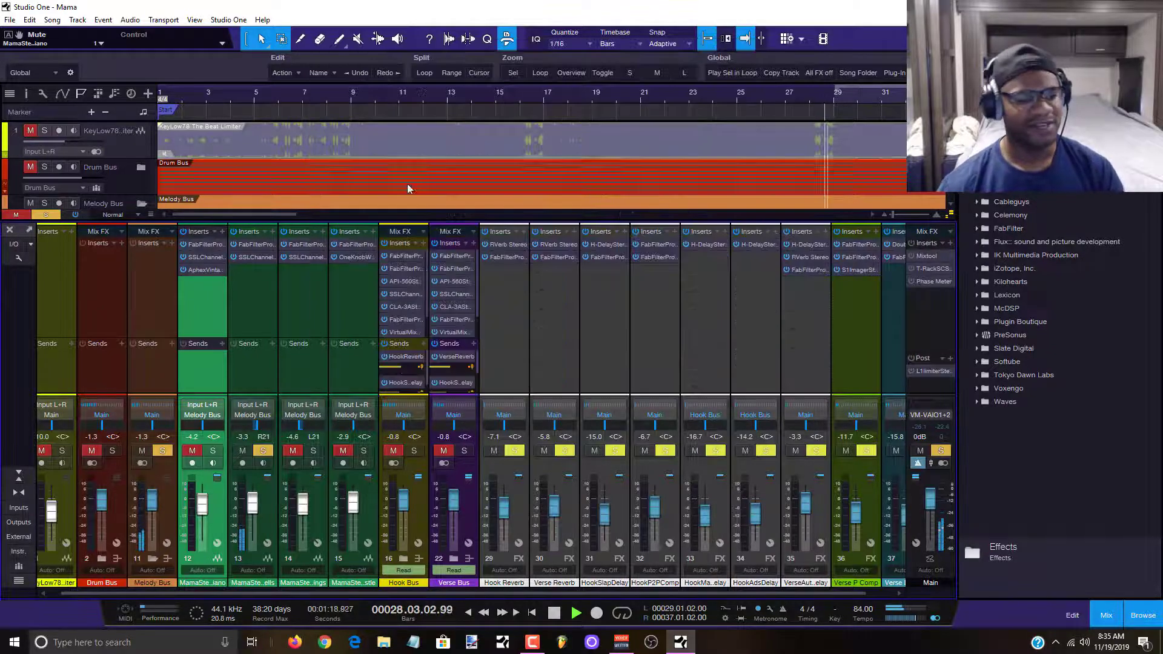
Review the Bells channel's SSLChannel insert and set its LMF gain to 0 dB.
left_click(252, 258)
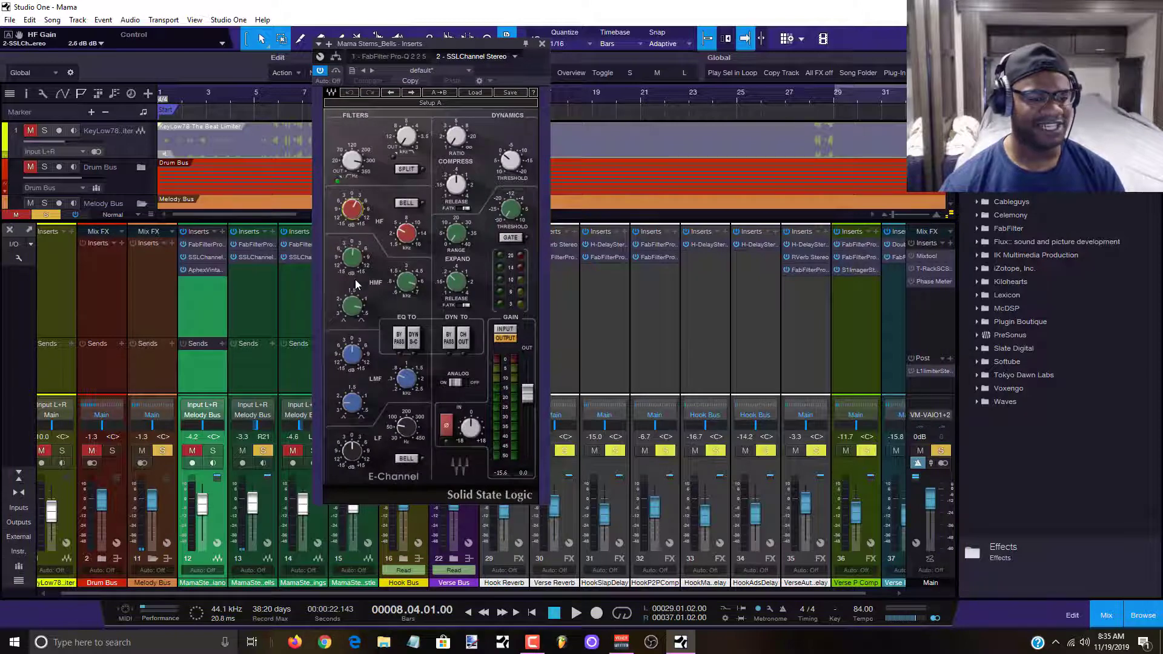
left_click(351, 355)
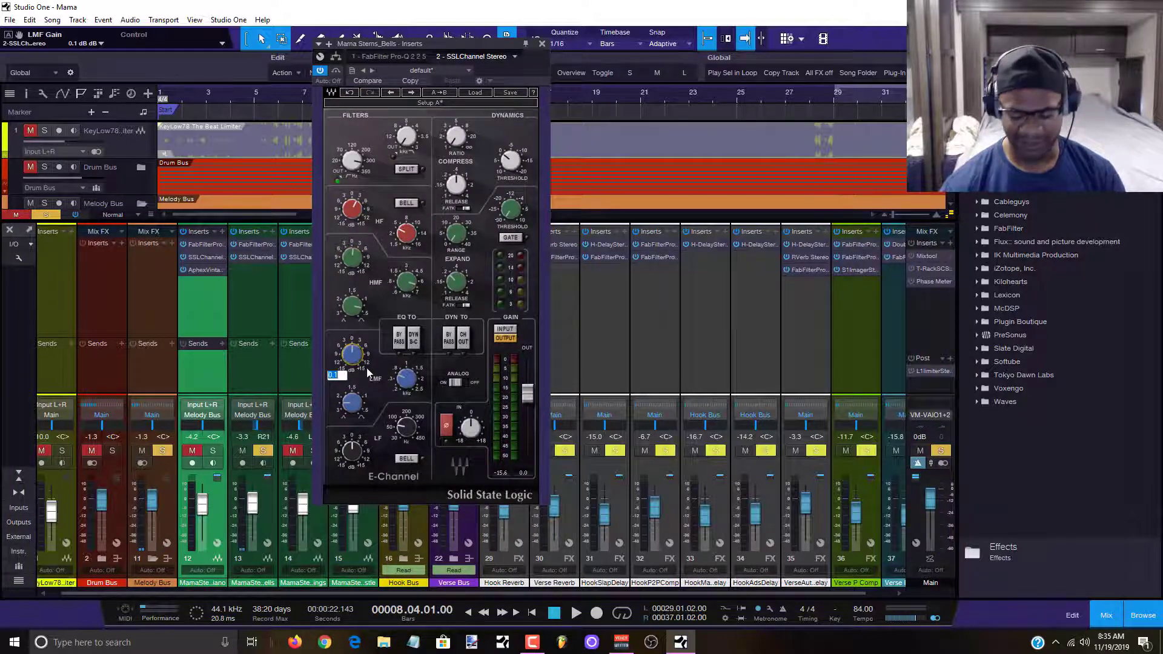
left_click(404, 381)
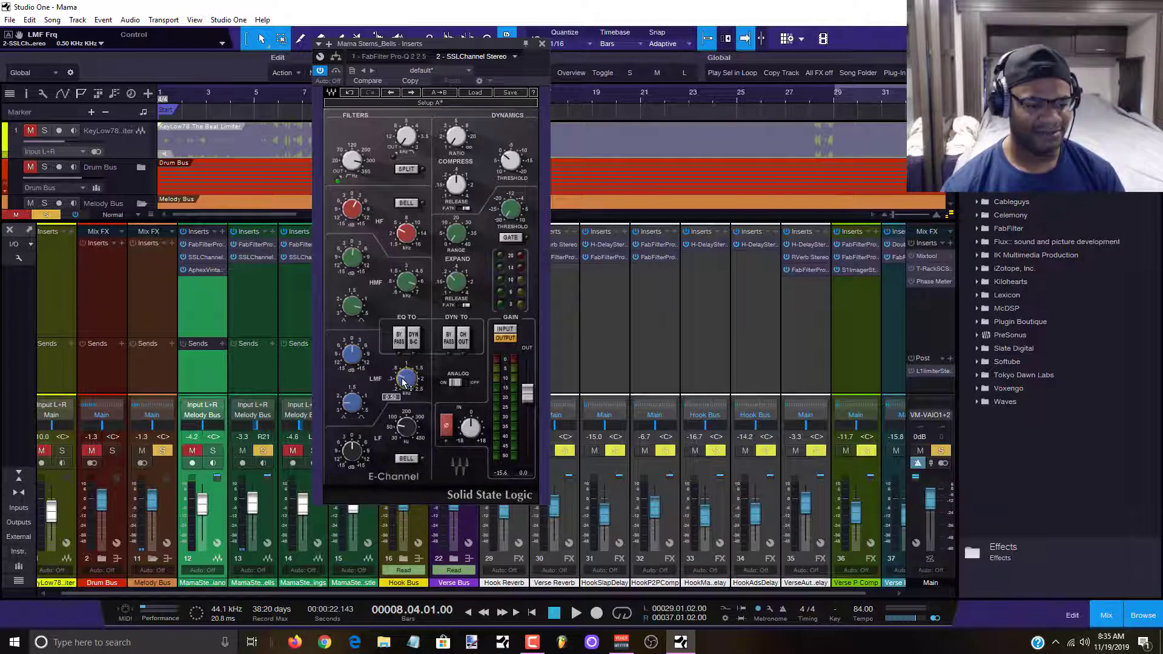
mouse_move(358, 357)
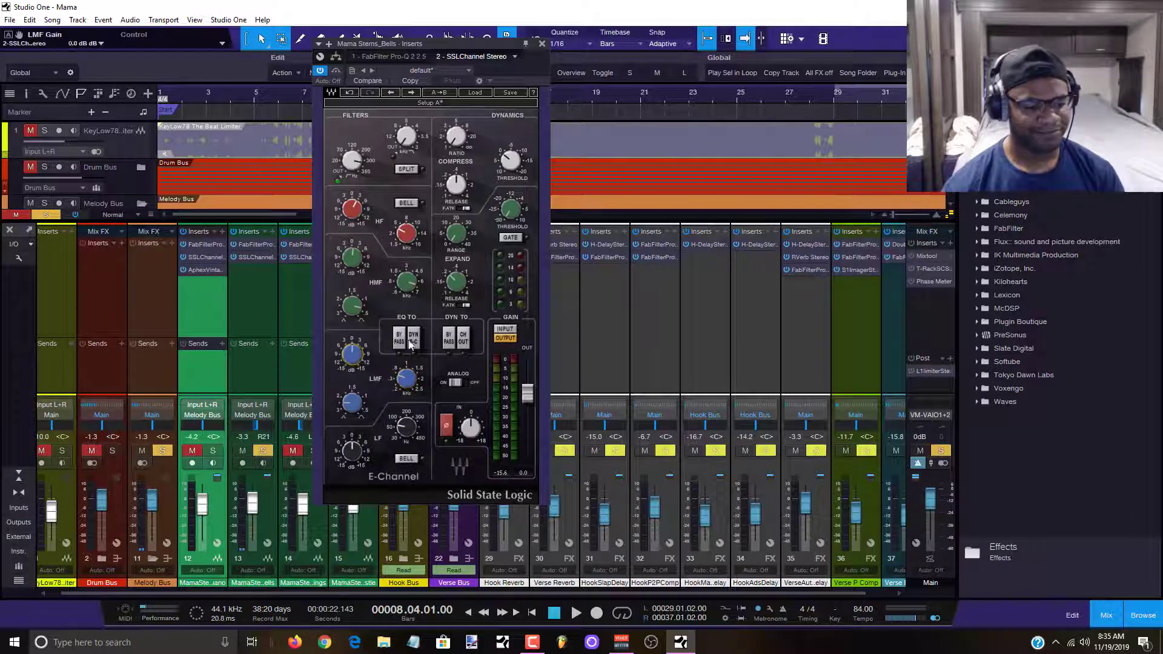
Compare the Bells SSLChannel with and without bypass during playback, close it and stop playback.
left_click(335, 70)
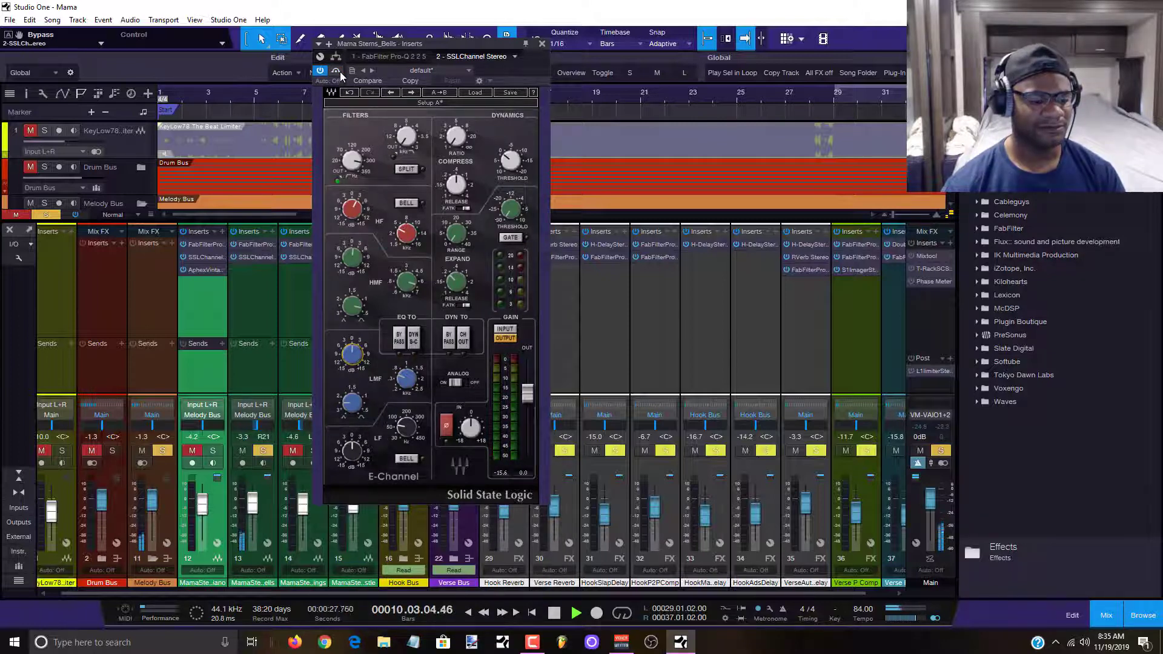
left_click(340, 71)
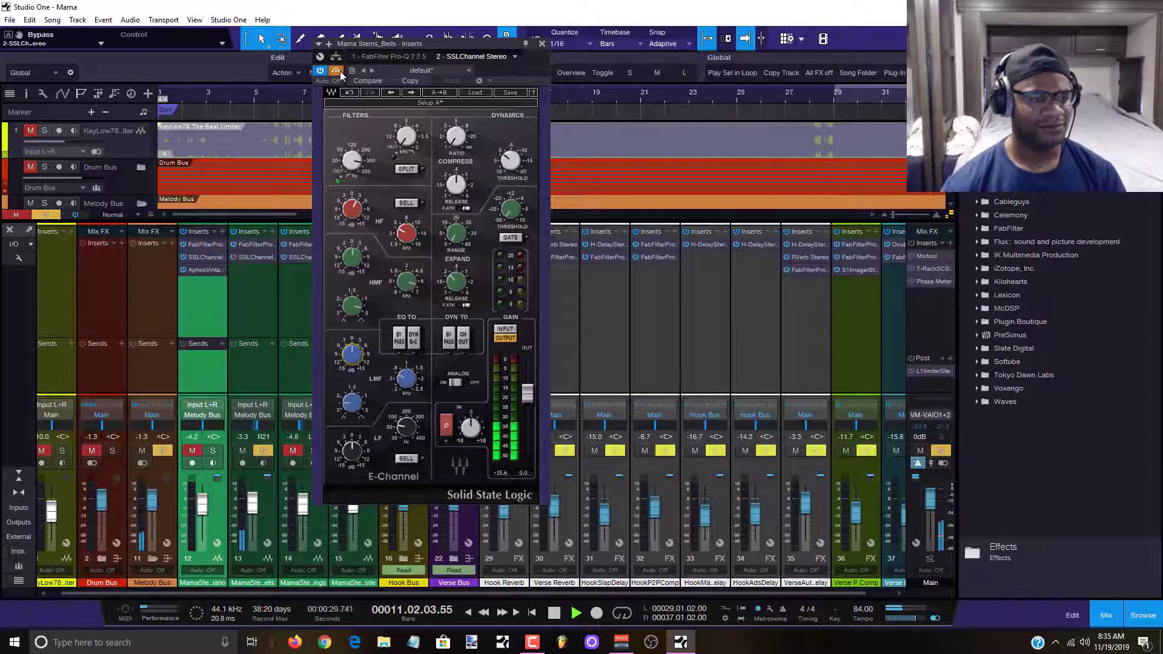
left_click(340, 71)
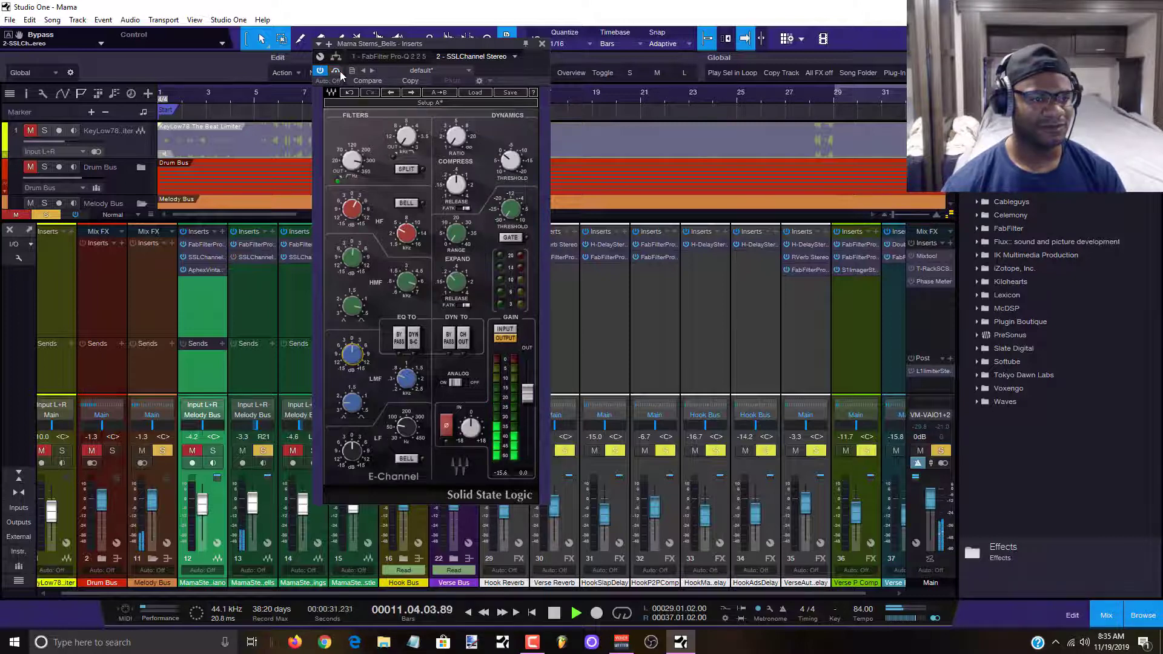
left_click(542, 44)
key("space")
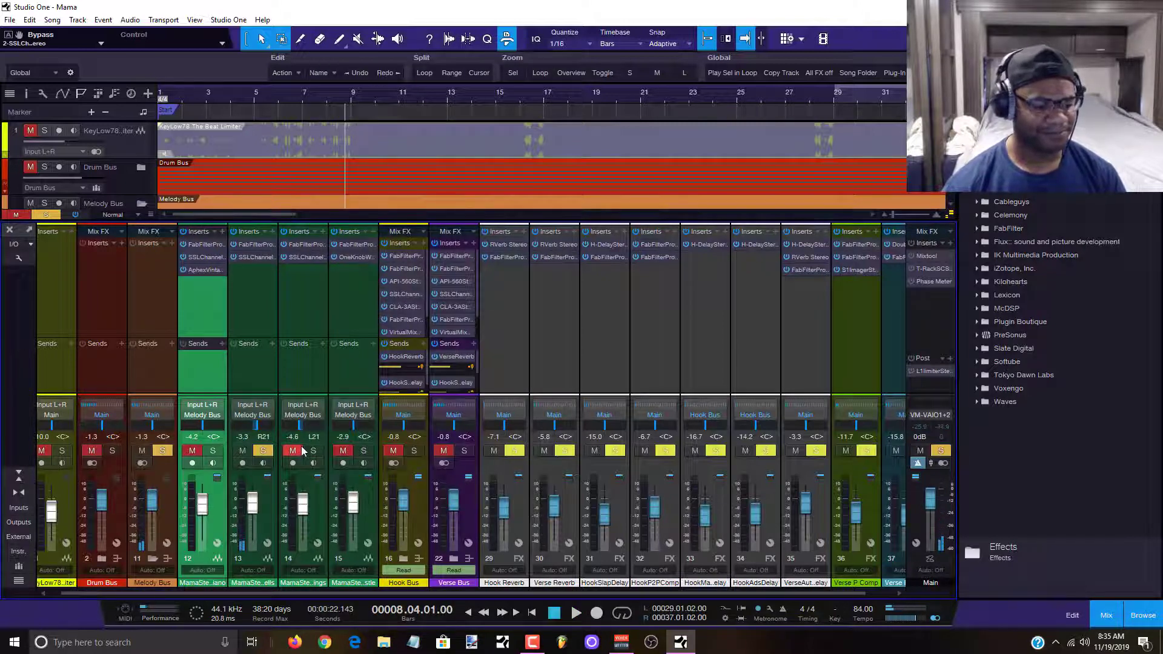
Mute the Bells channel and solo the Strings channel, and check the screen recorder's running time before minimizing it.
left_click(243, 451)
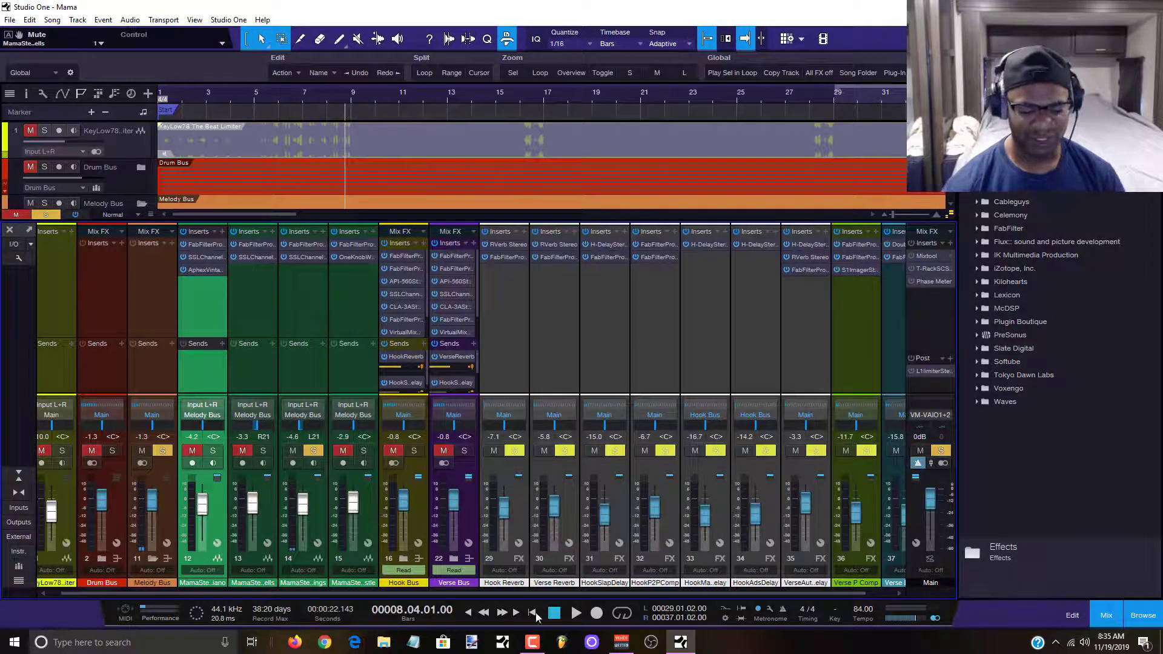
left_click(532, 641)
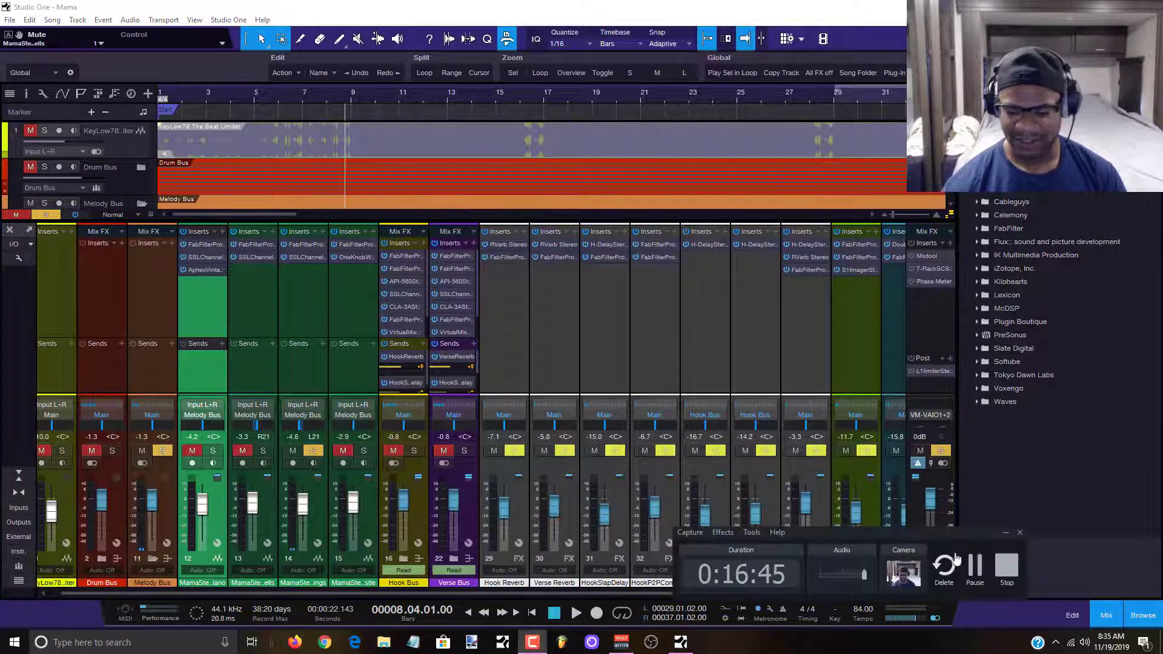
left_click(1005, 536)
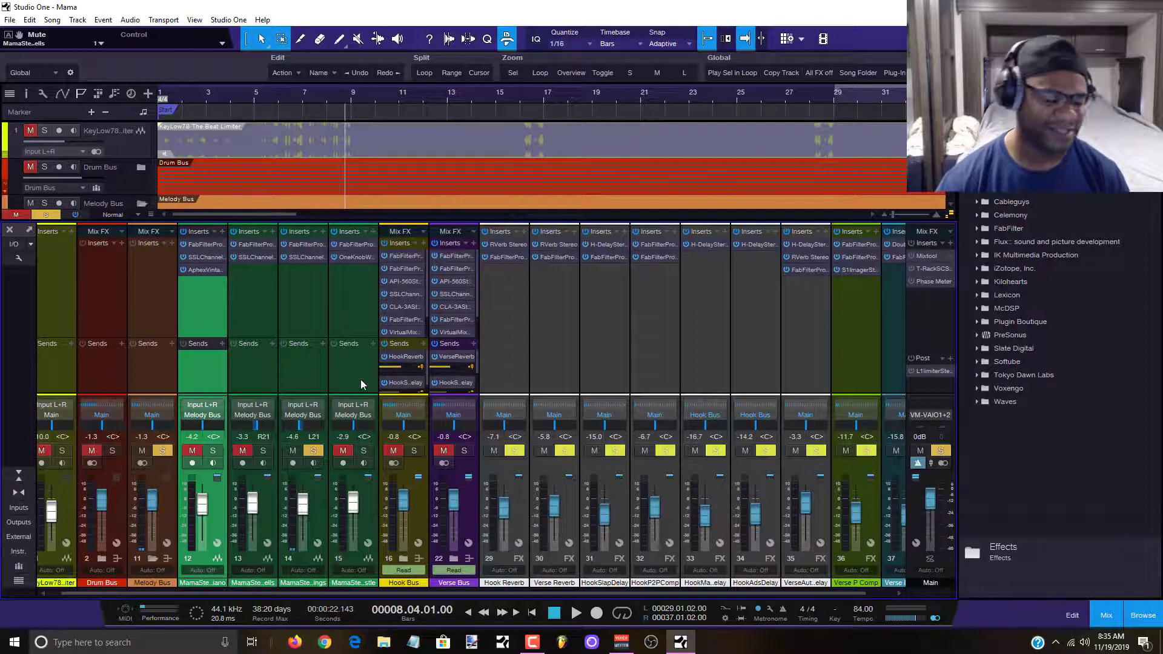
Play the soloed strings part from around bar 29 and open the Strings channel's FabFilter Pro-Q 2 insert.
left_click(351, 245)
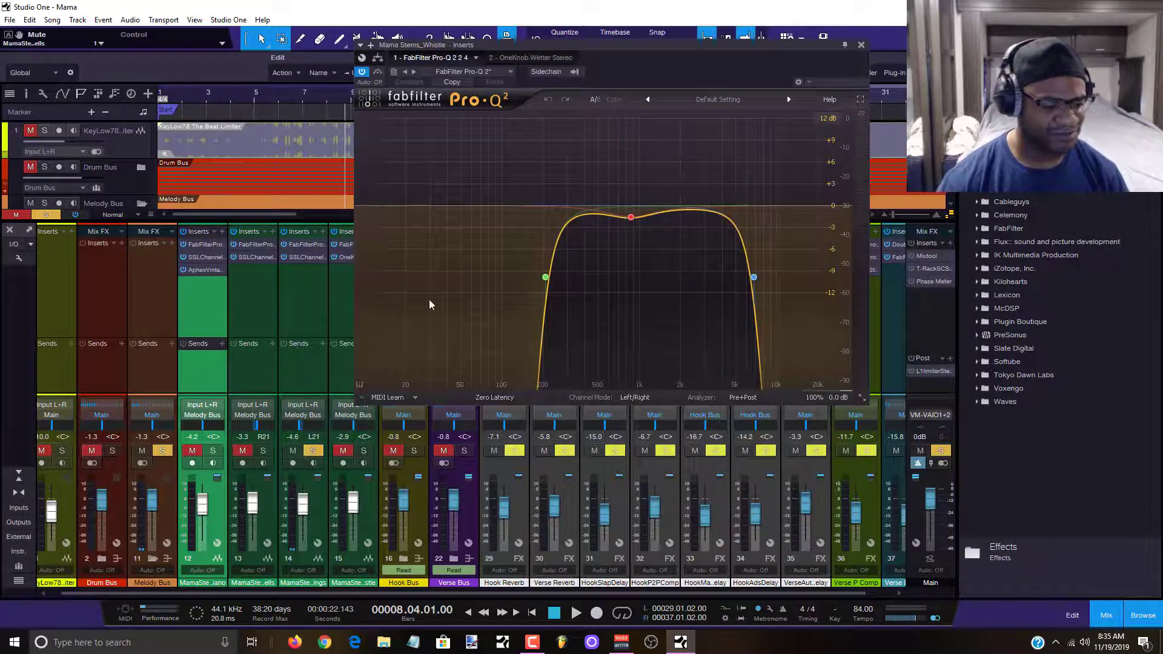
left_click(859, 45)
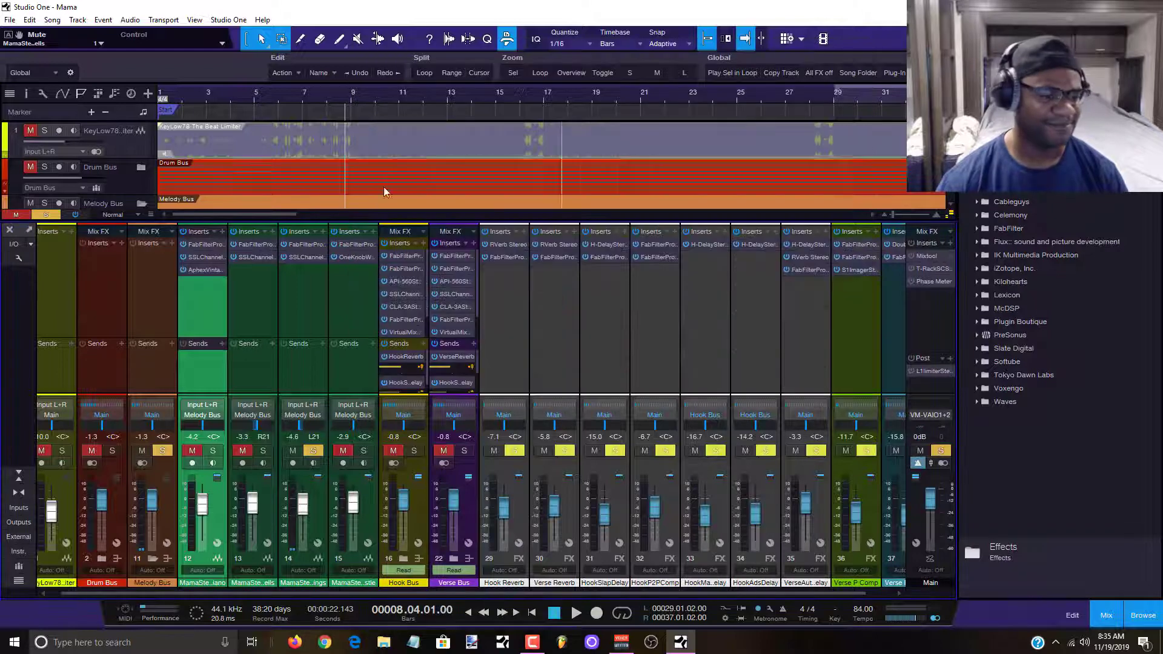
key("space")
scroll(412, 162, "down", 10)
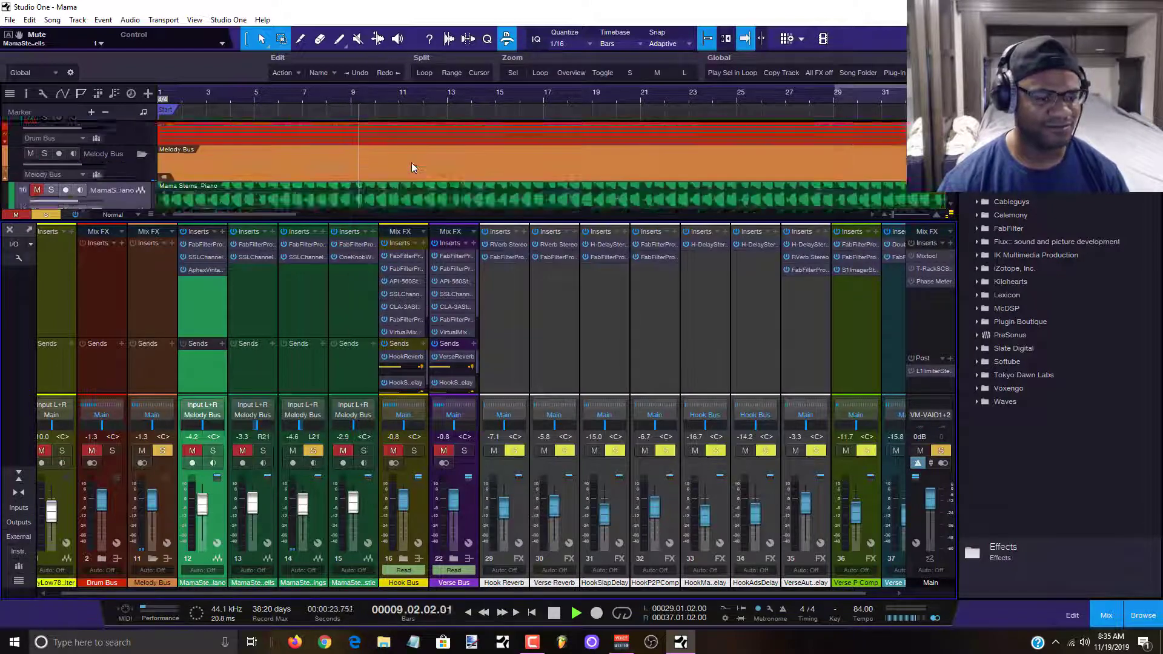
left_click(205, 100)
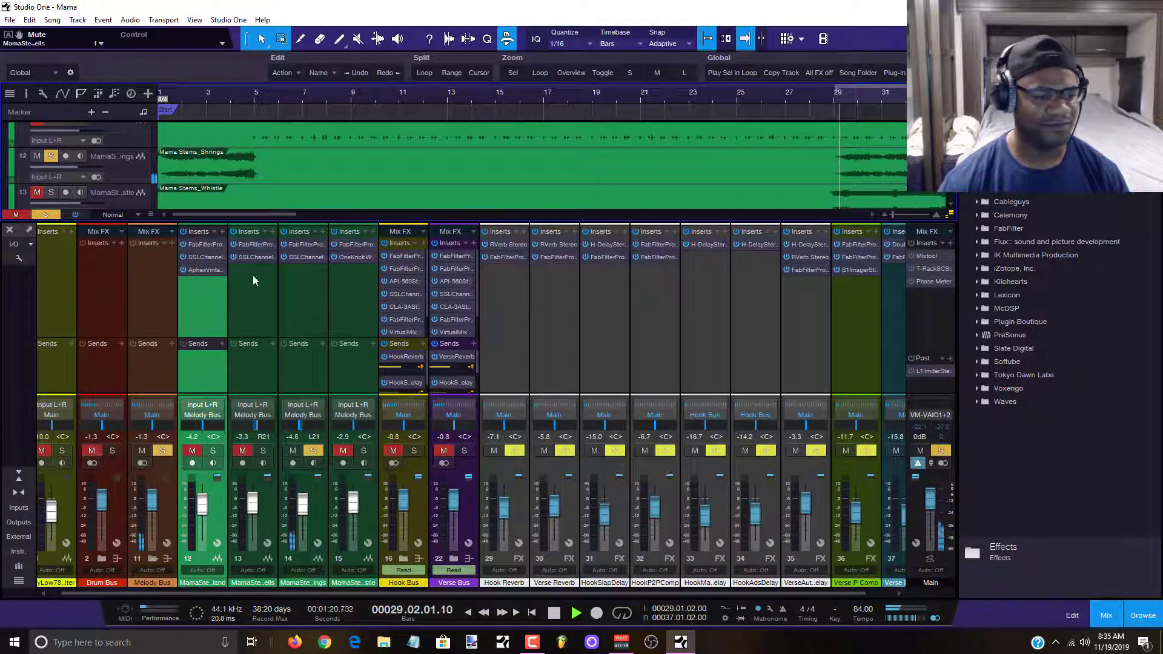
left_click(302, 245)
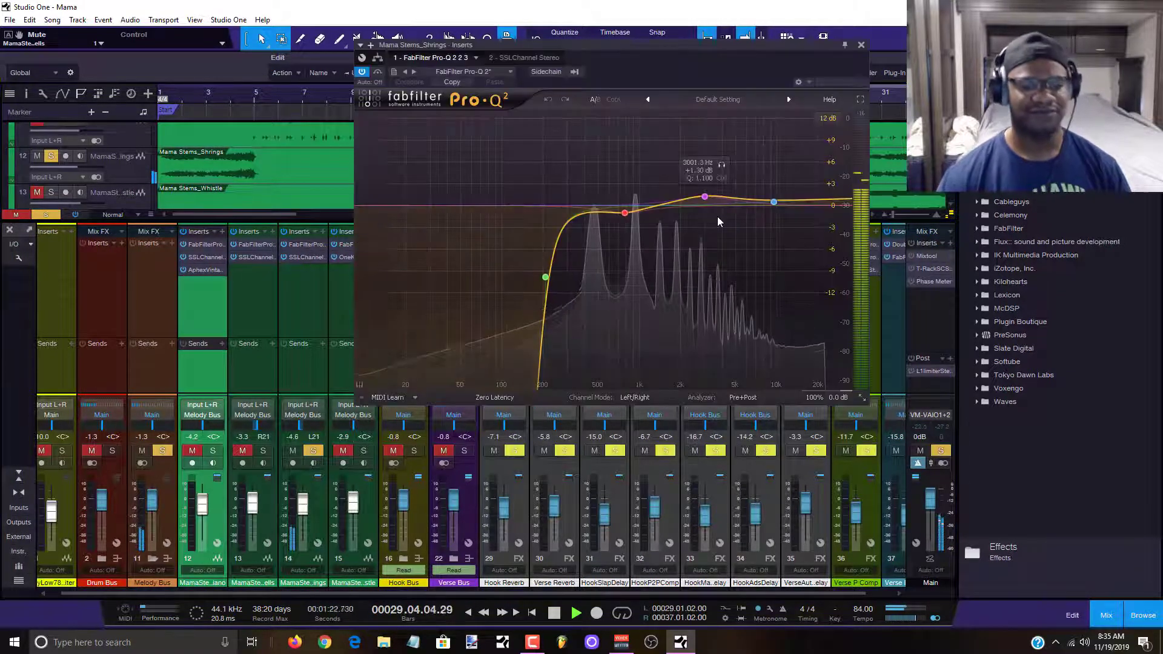
Solo the 780 Hz, 3001 Hz and 9489 Hz bands of the Strings Pro-Q 2 in turn during playback, finishing on the 780 Hz band.
left_click(641, 235)
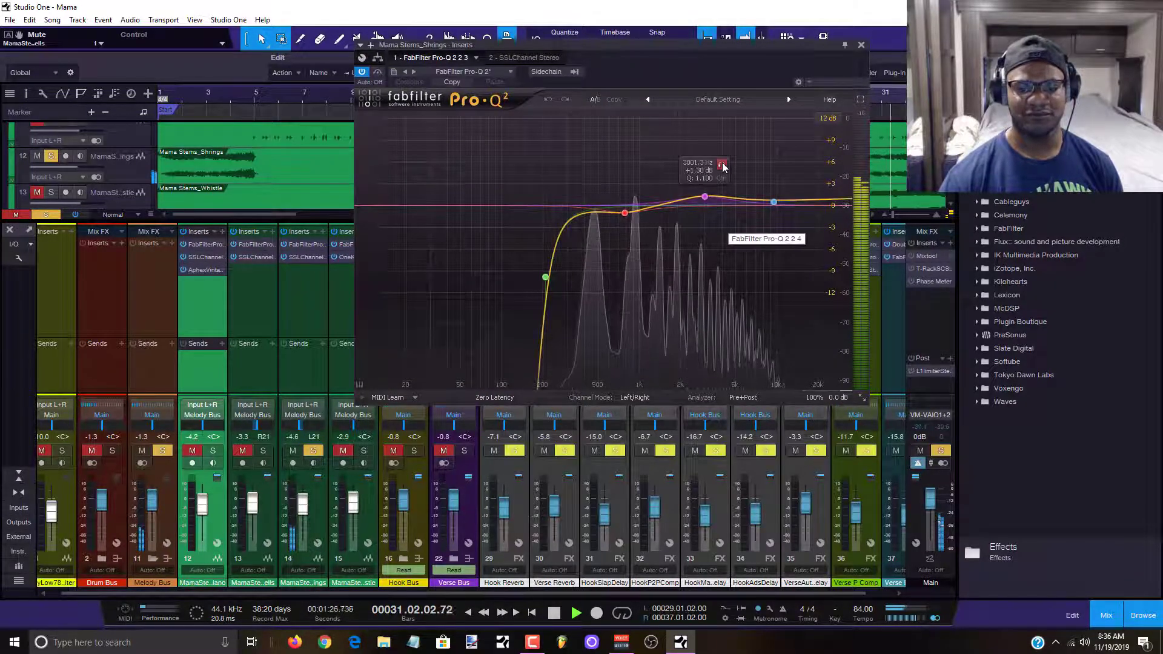
left_click(721, 166)
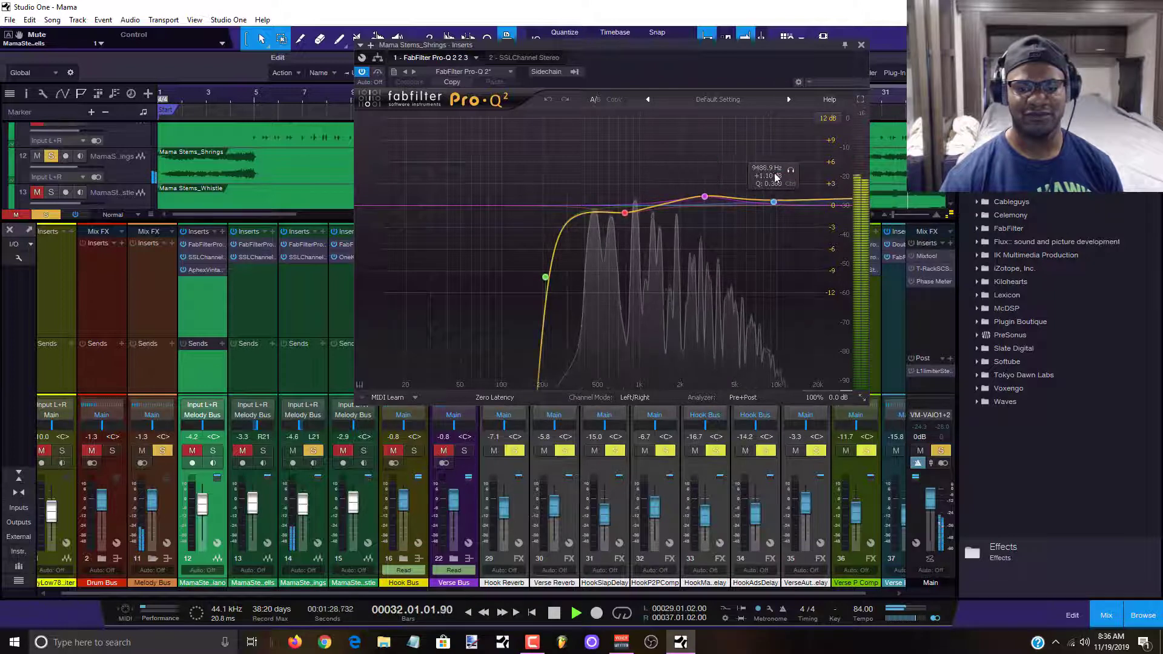
left_click(790, 171)
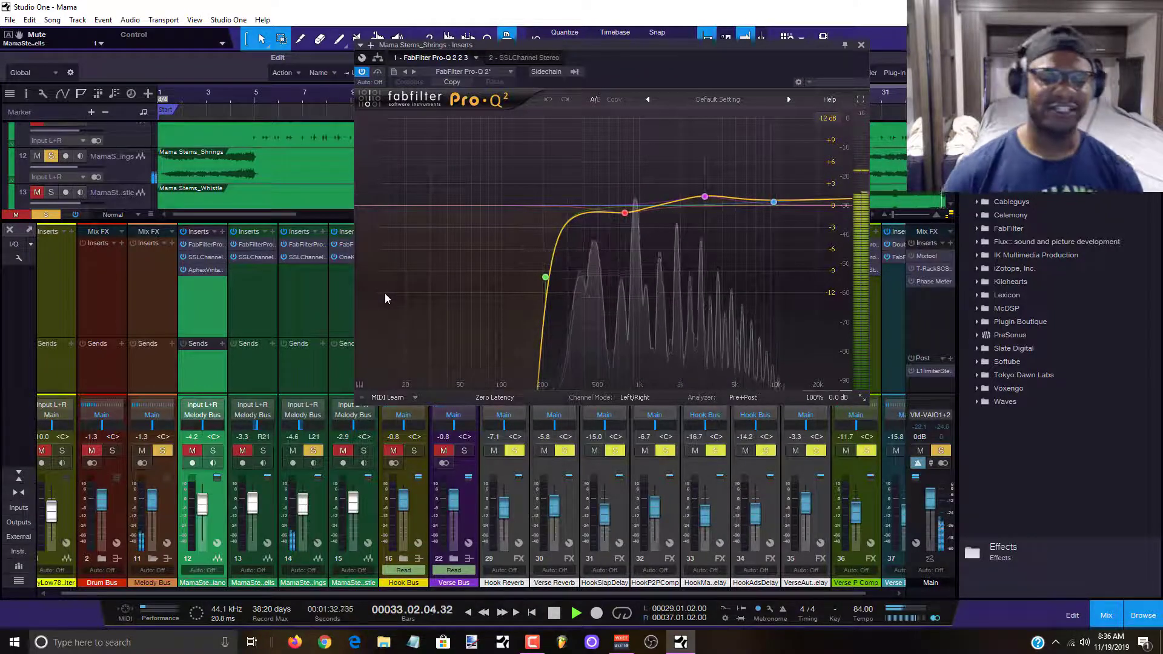
left_click(646, 241)
left_click(642, 237)
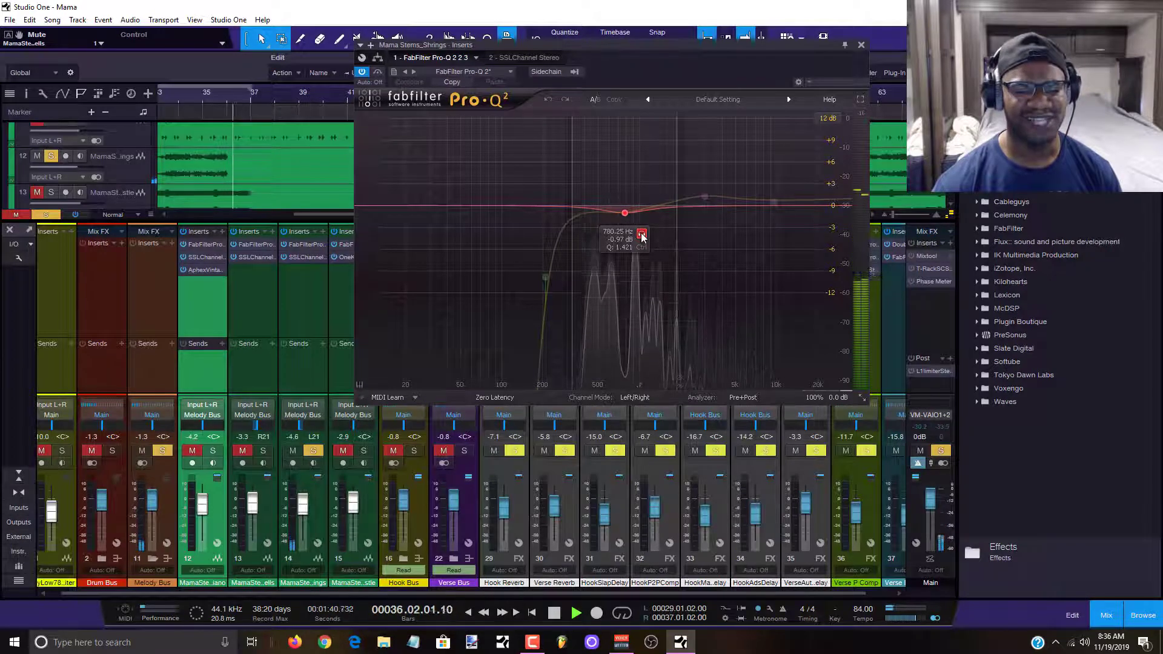
left_click(642, 236)
Restart playback from bar 29 and audition the Strings EQ's 780 Hz, 3001 Hz and 9489 Hz bands, switching the highest band's solo on and off.
key("space")
key("space")
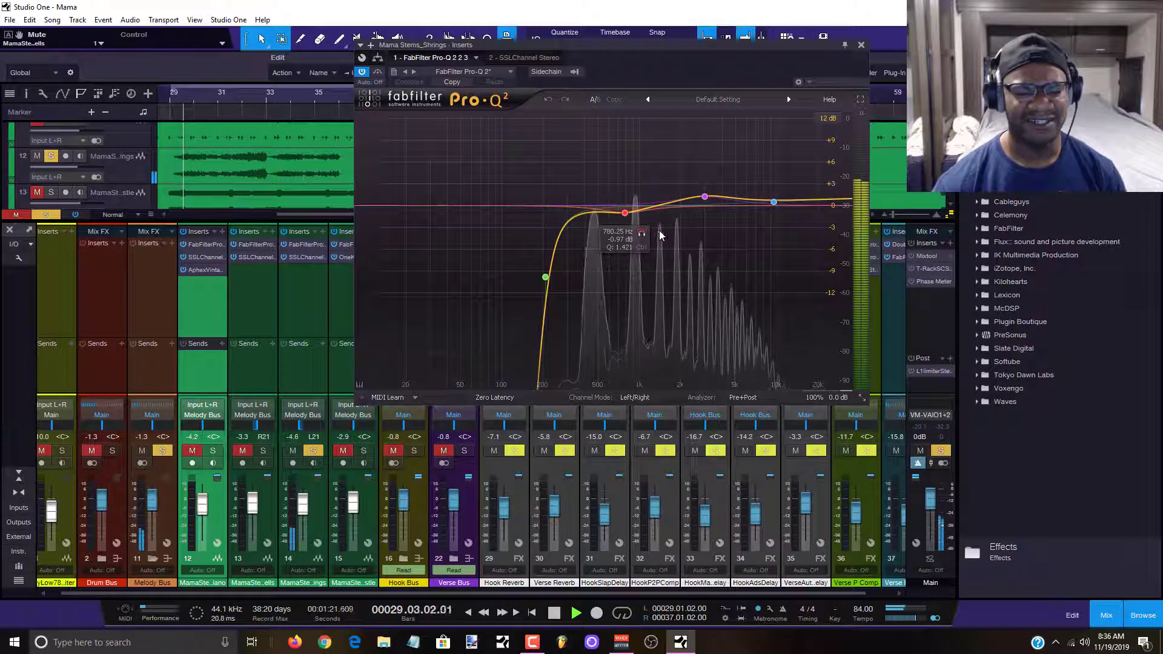
left_click(641, 234)
left_click(643, 234)
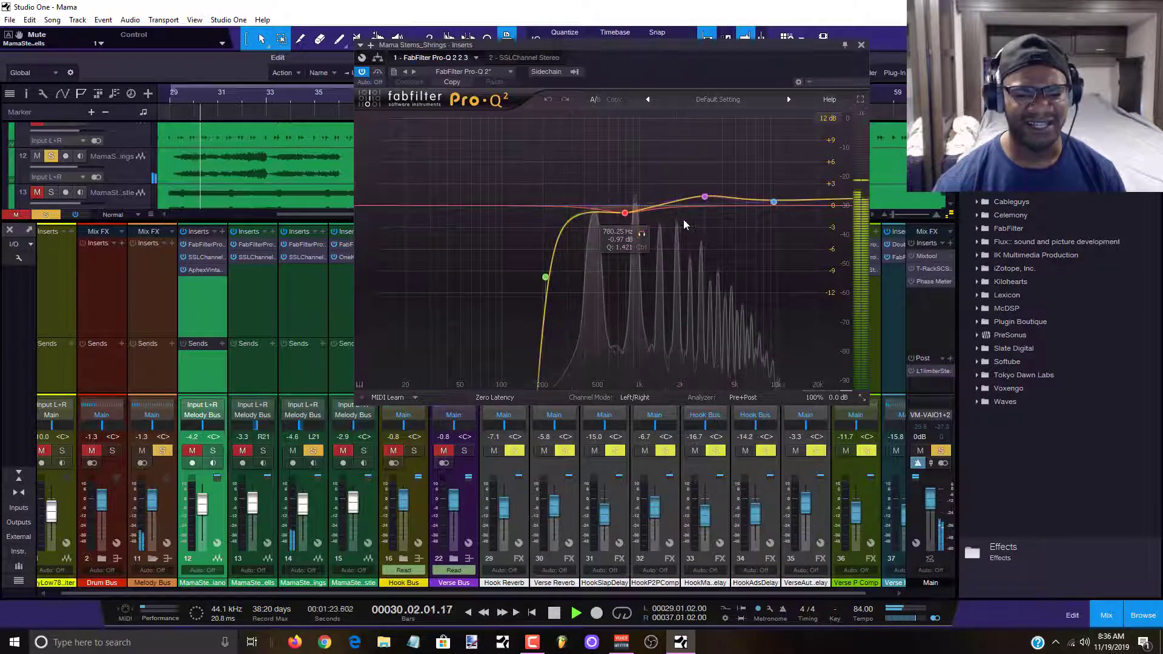
left_click(722, 168)
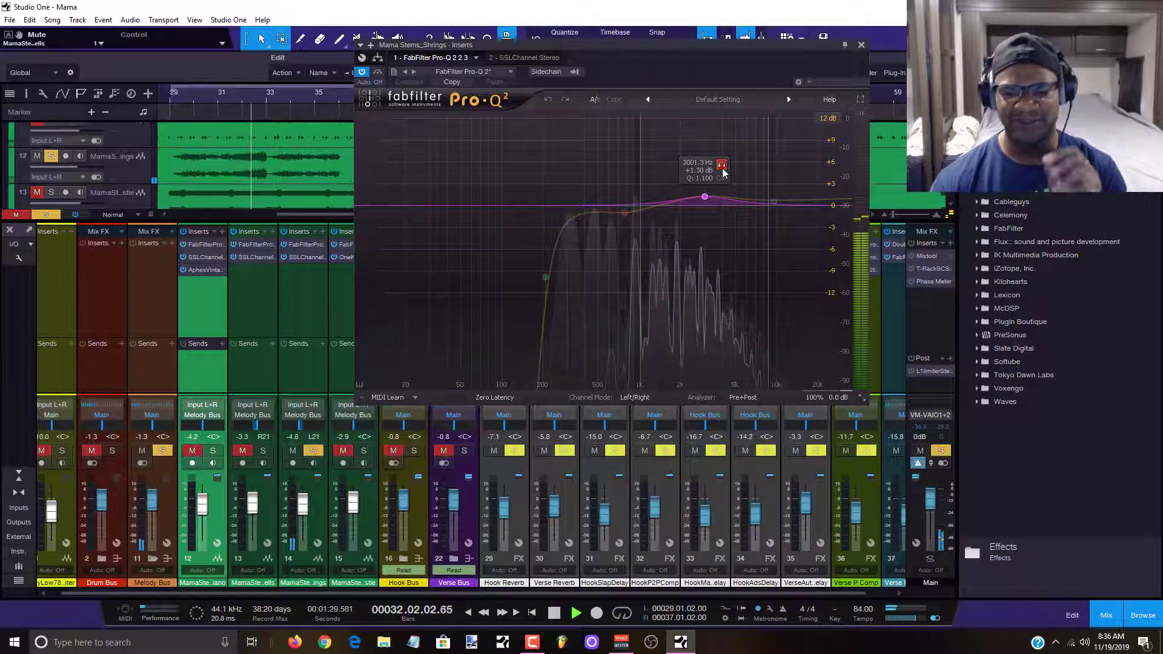
left_click(792, 173)
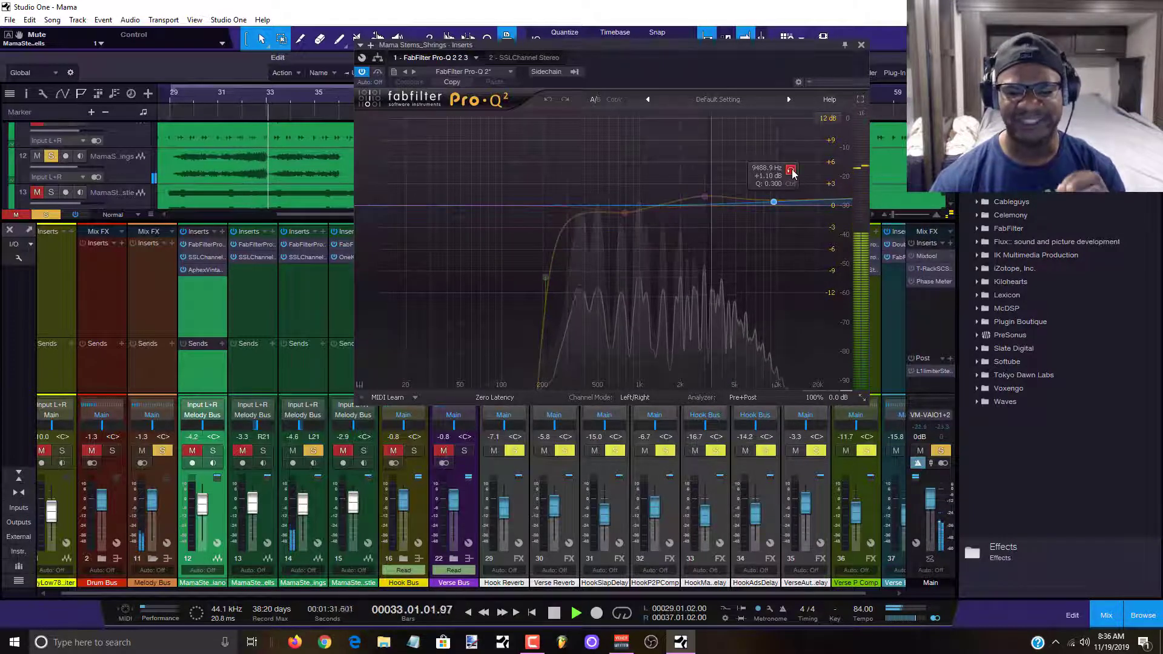
left_click(790, 172)
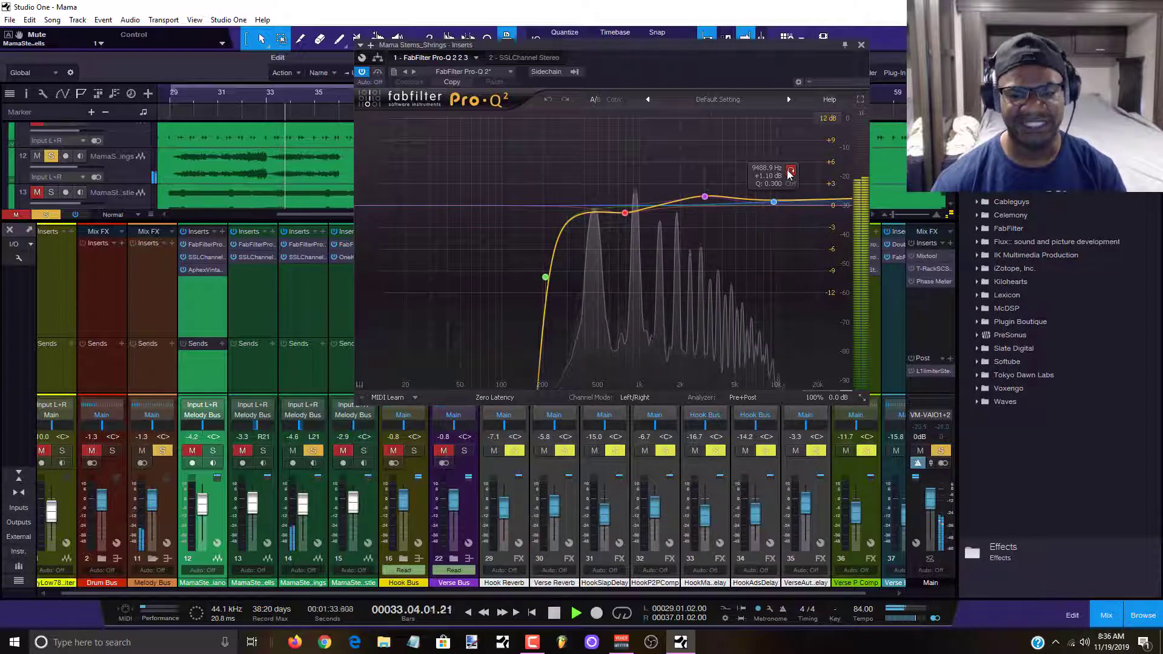
left_click(790, 172)
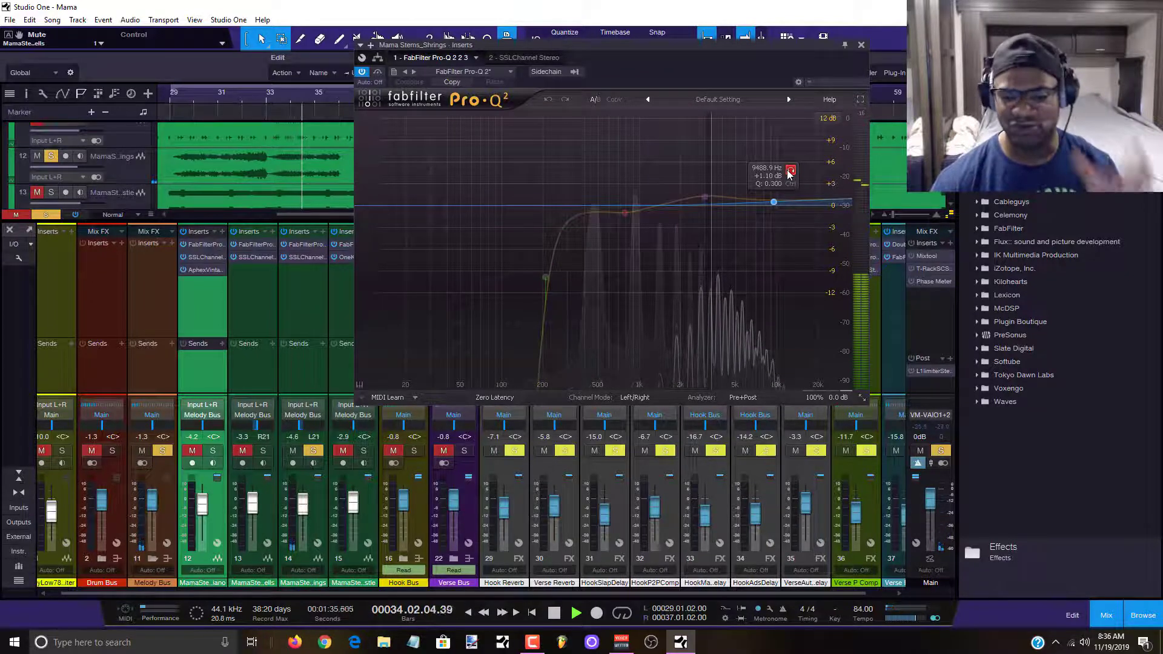
left_click(790, 172)
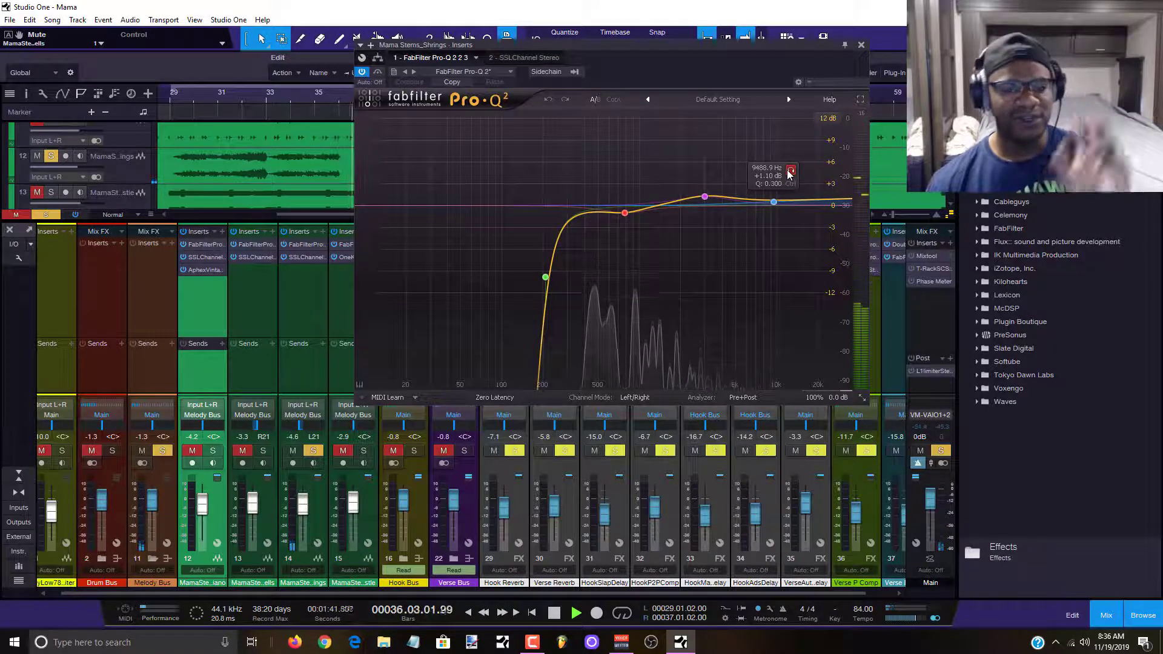
Replay the strings from bar 29, audition the 780 Hz EQ band once more and close the Pro-Q 2.
key("space")
left_click(642, 235)
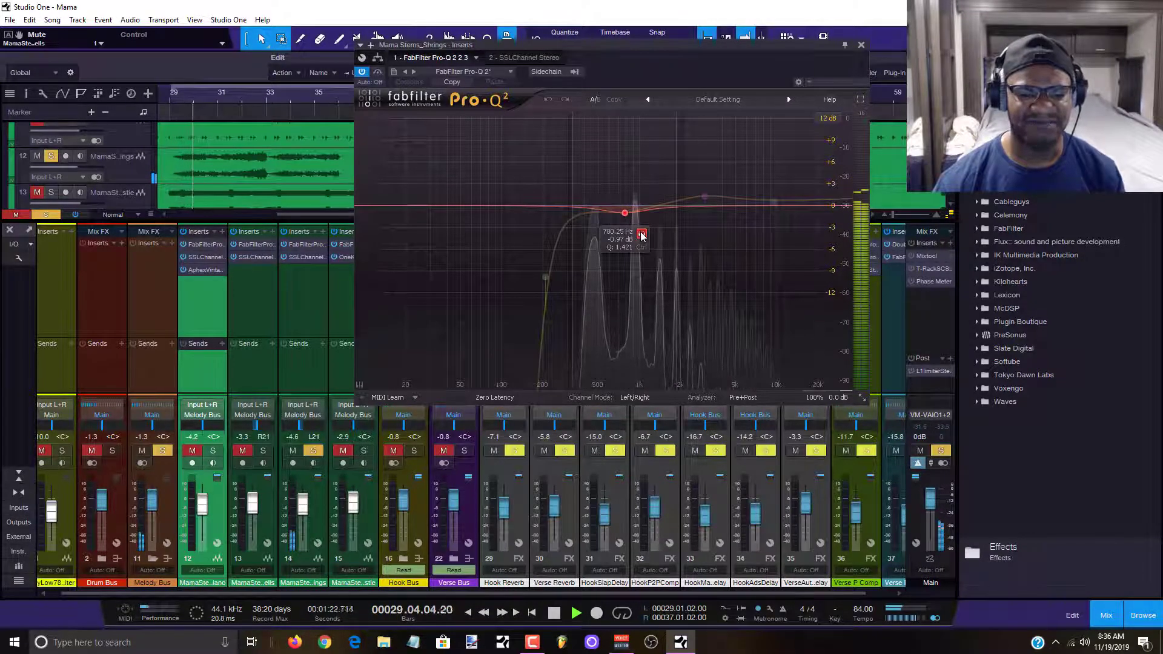
left_click(641, 235)
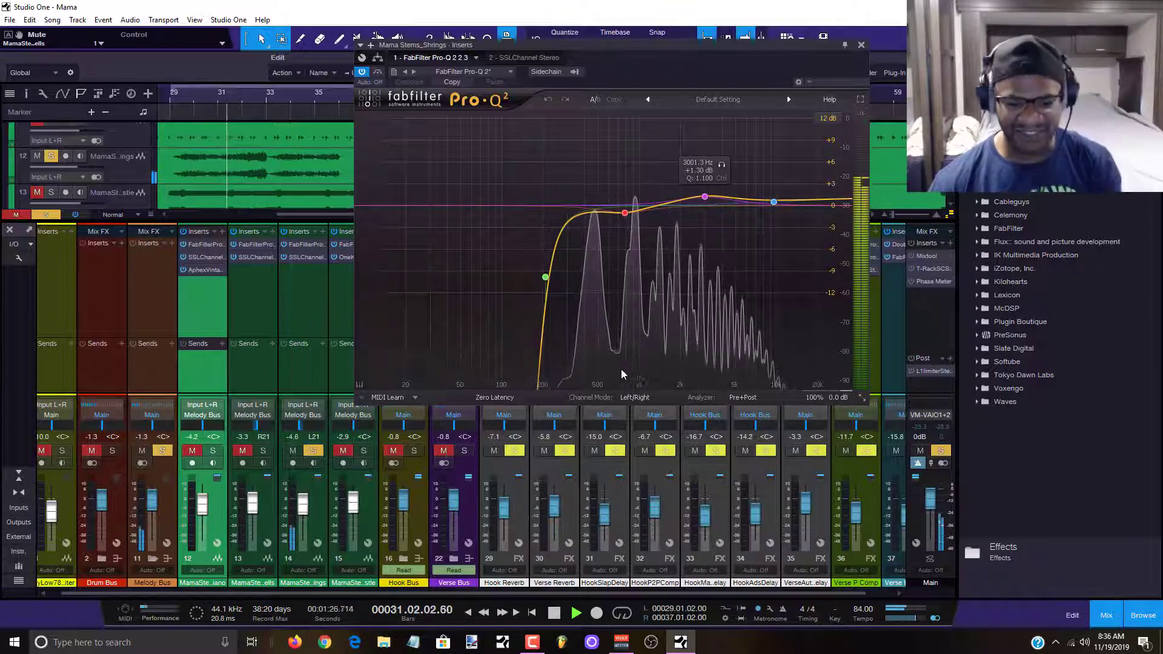
left_click(860, 44)
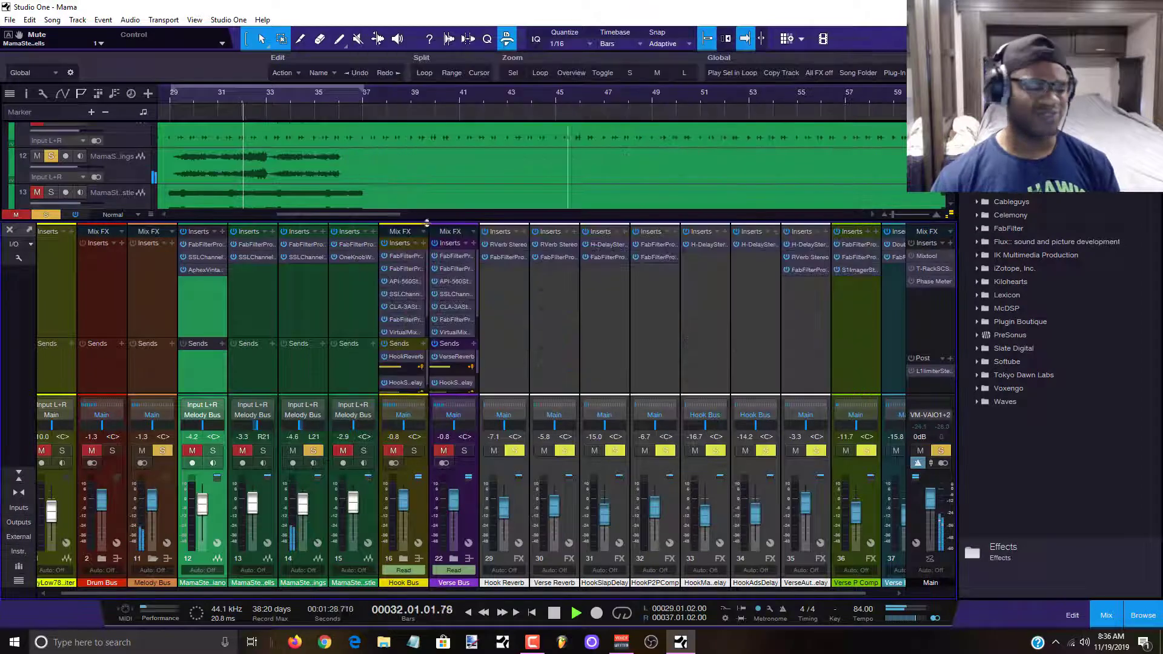
Open the Strings channel's SSLChannel insert, review its HF, HMF and LMF gains and high-pass frequency during playback, and close it.
left_click(309, 257)
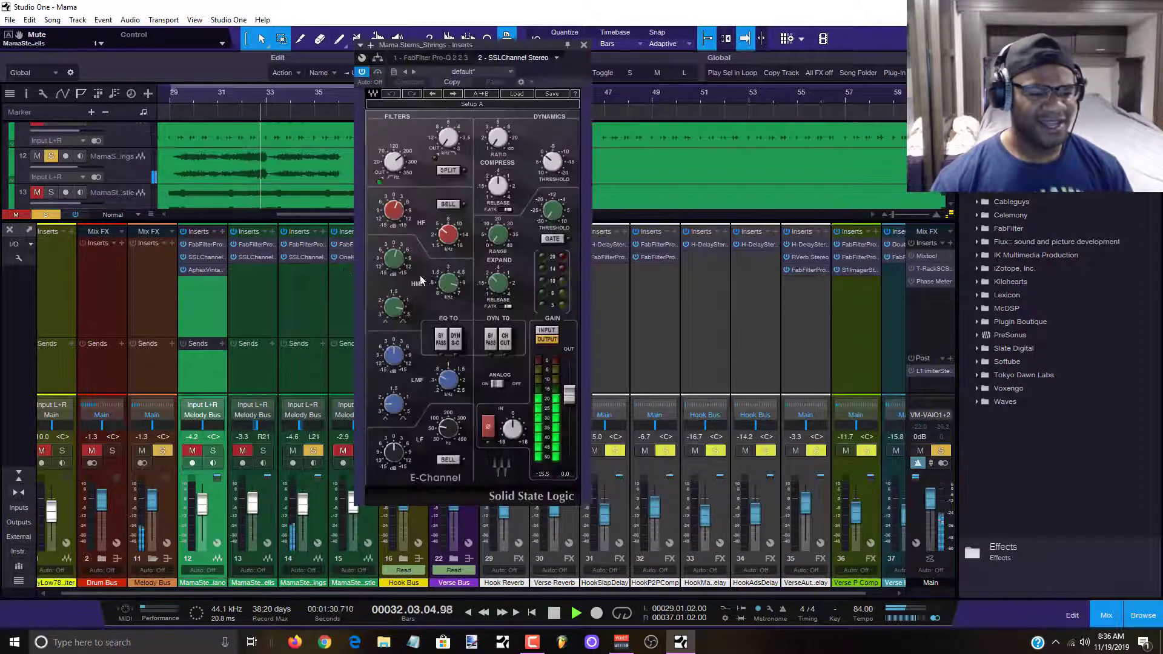
left_click_drag(401, 224, 401, 220)
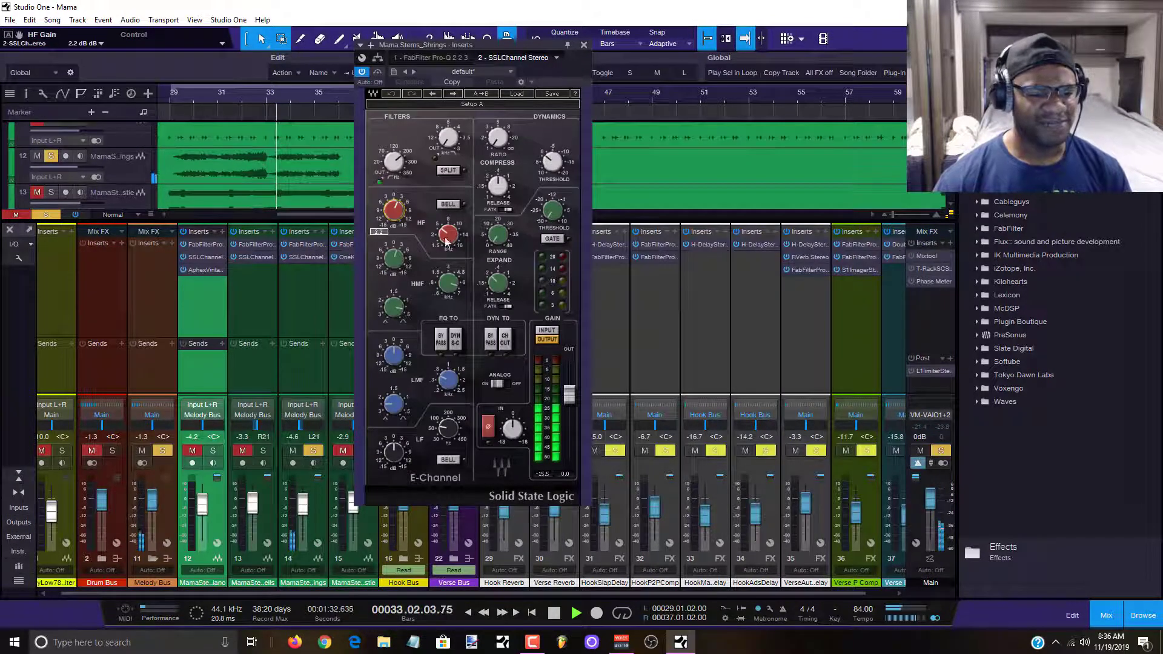
left_click(397, 268)
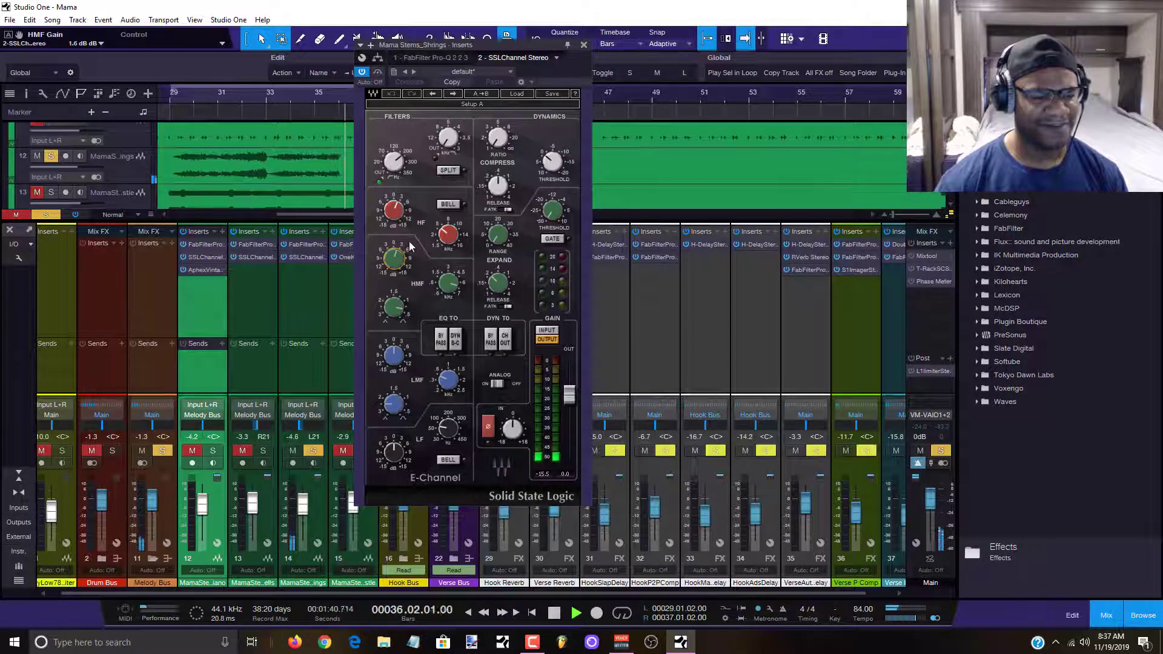
left_click(400, 359)
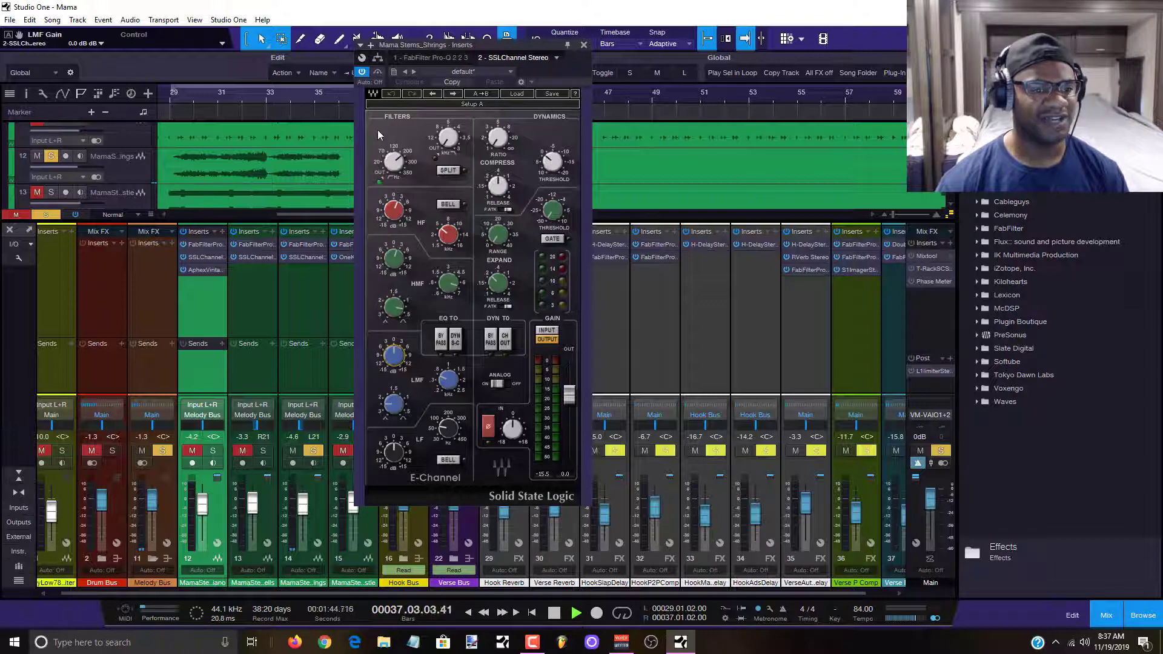
key("space")
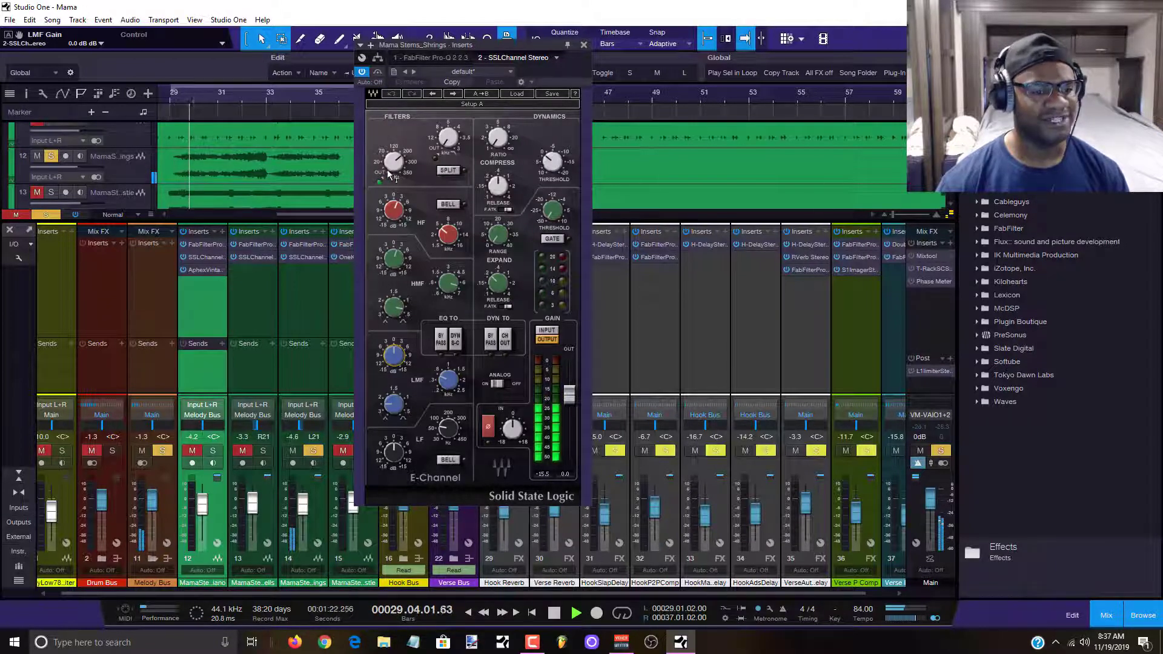
mouse_move(394, 168)
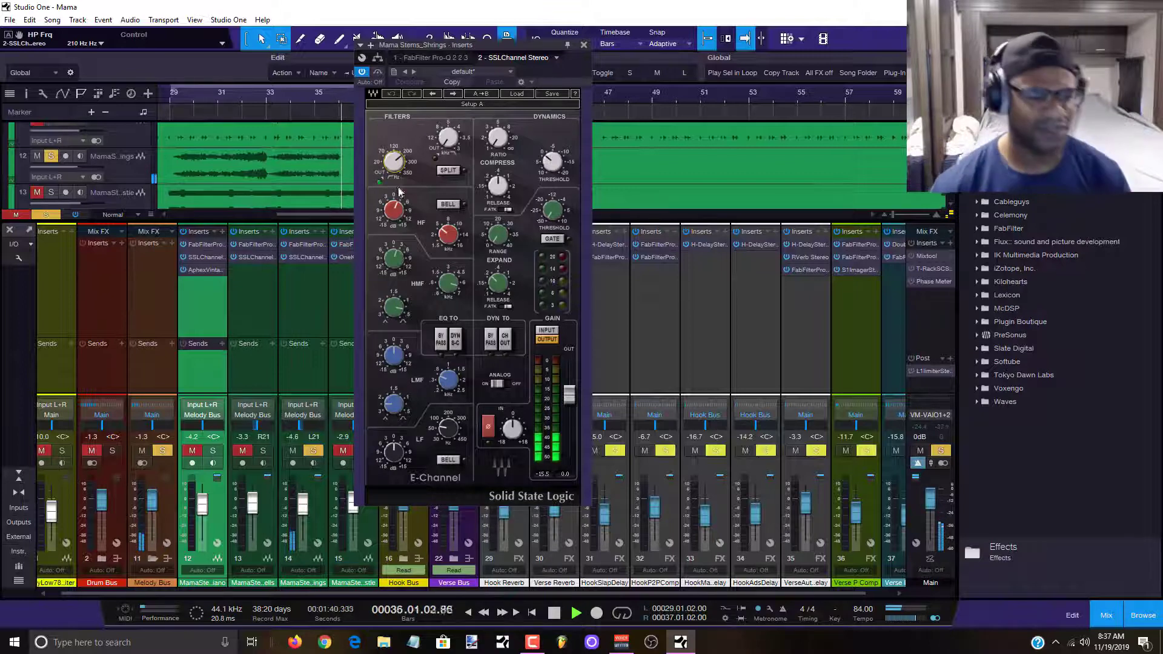
left_click(583, 45)
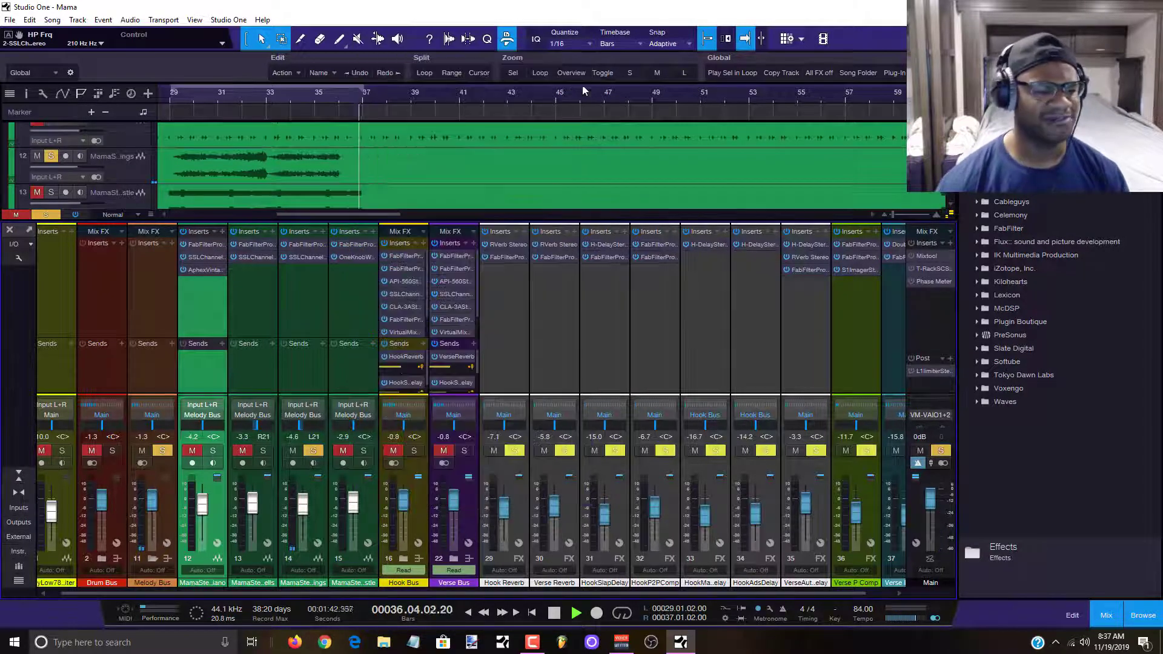
Stop playback, mute and unsolo the Strings channel, and unmute and solo the Whistle channel.
key("space")
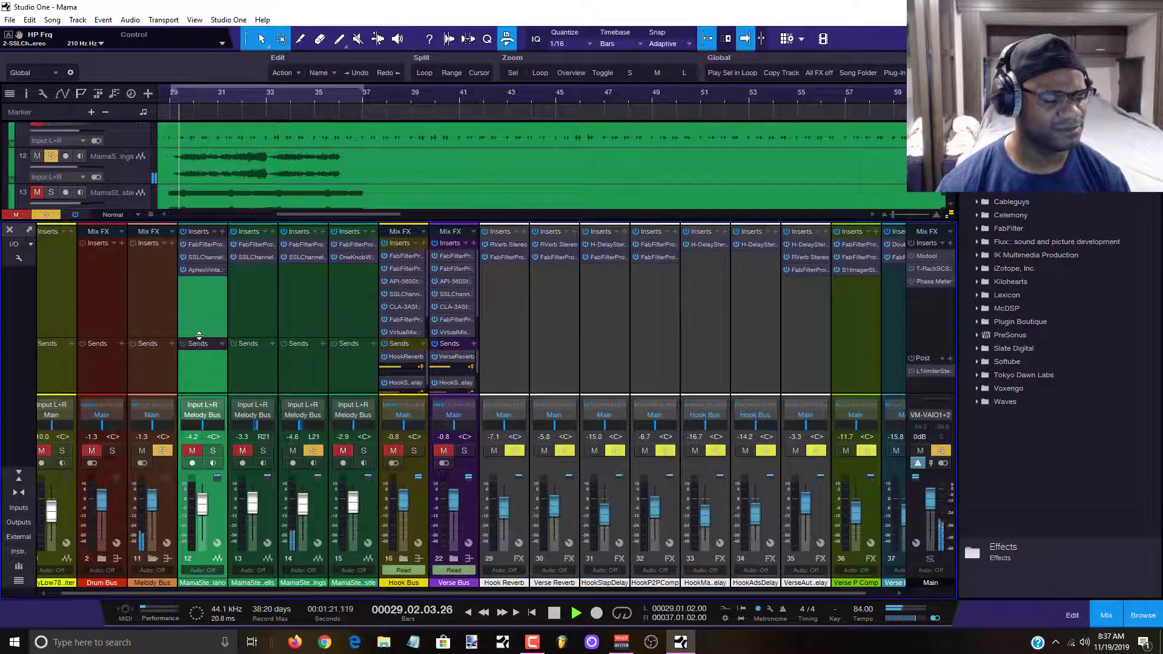
key("space")
left_click(293, 450)
left_click(313, 451)
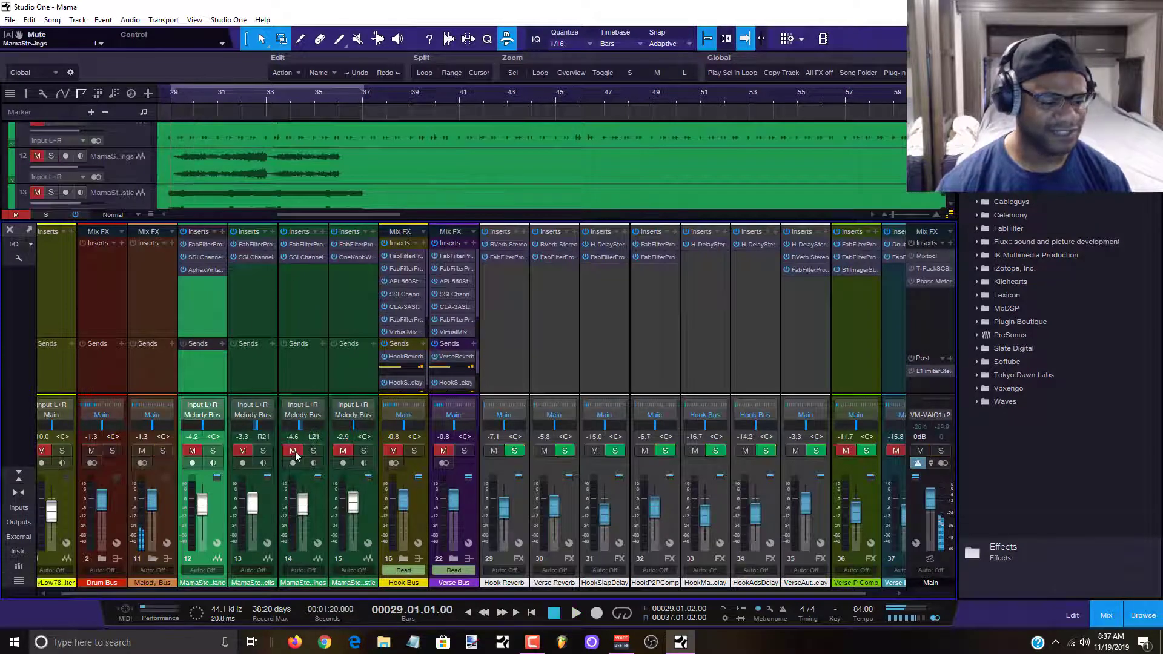
left_click(343, 451)
left_click(364, 450)
Play the soloed whistle briefly from bar 29, stop, and examine its part on the Whistle track in the arrangement.
key("space")
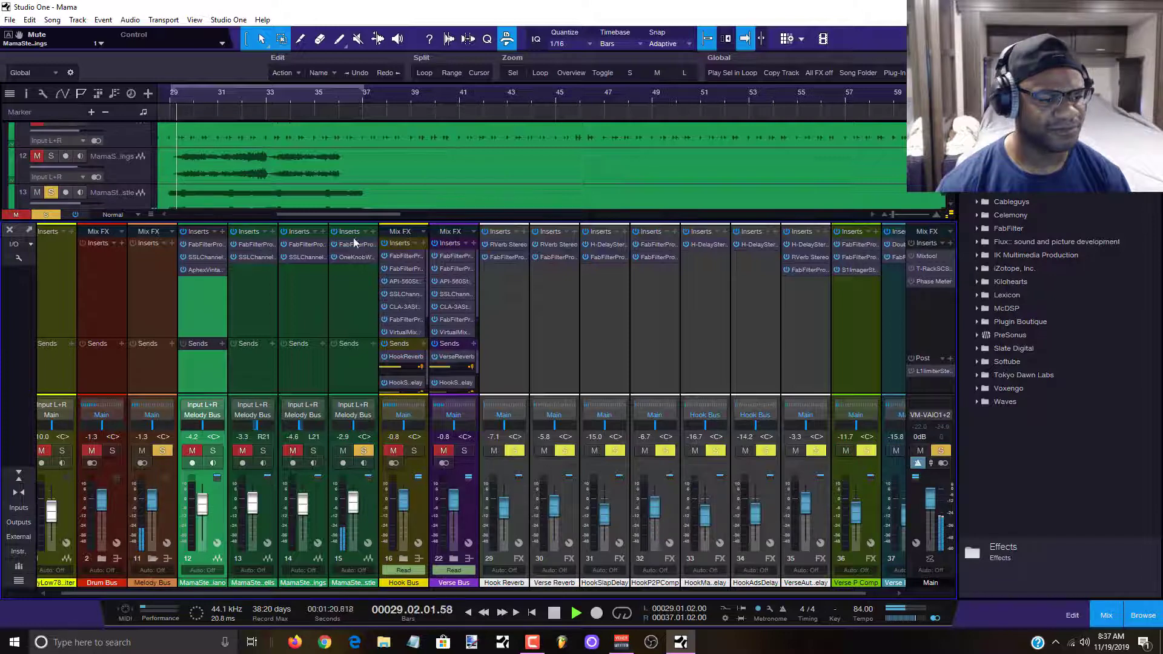
scroll(303, 182, "down", 2)
key("space")
scroll(300, 213, "left", 3)
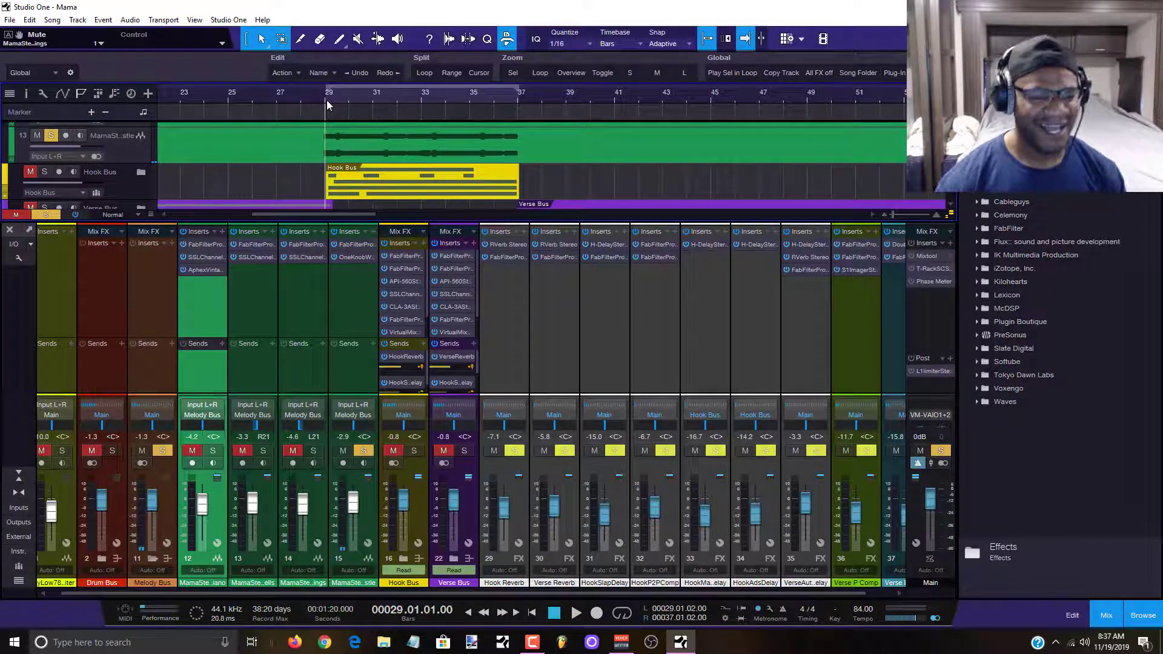
left_click(520, 238)
scroll(547, 190, "up", 3)
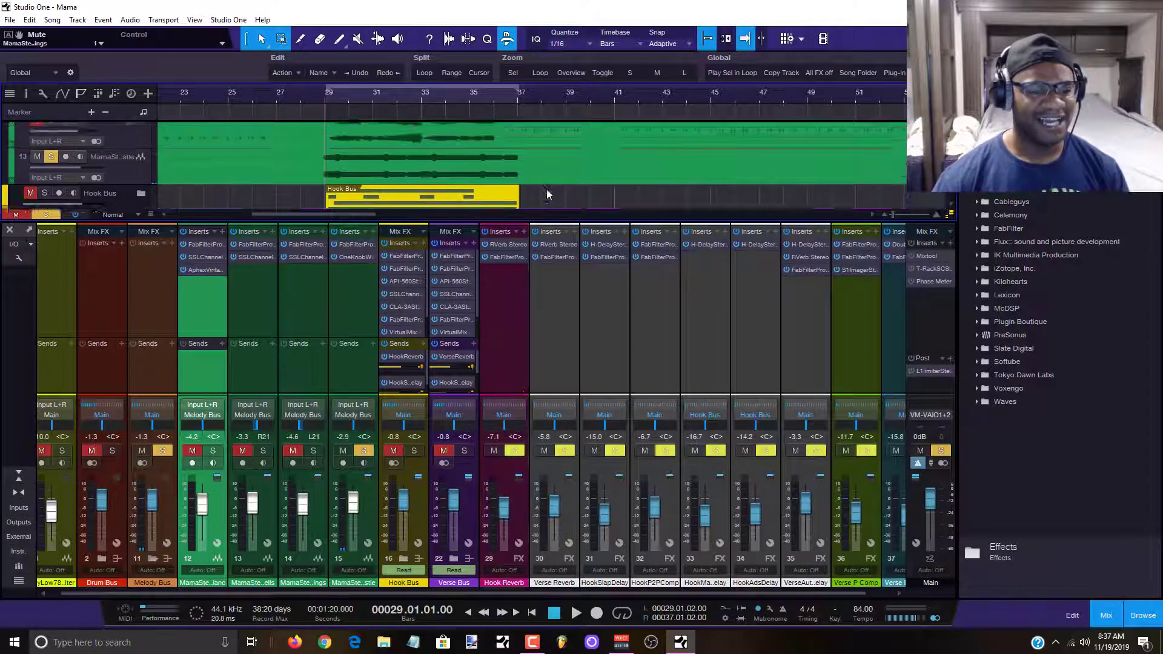
scroll(550, 187, "down", 3)
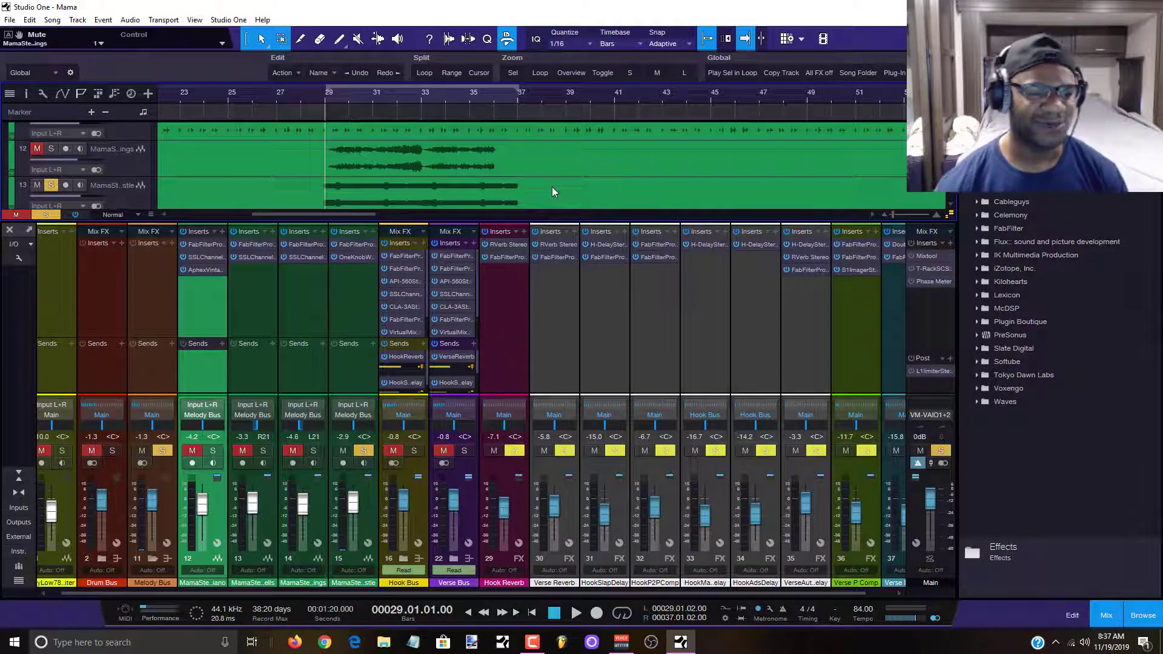
scroll(553, 192, "down", 1)
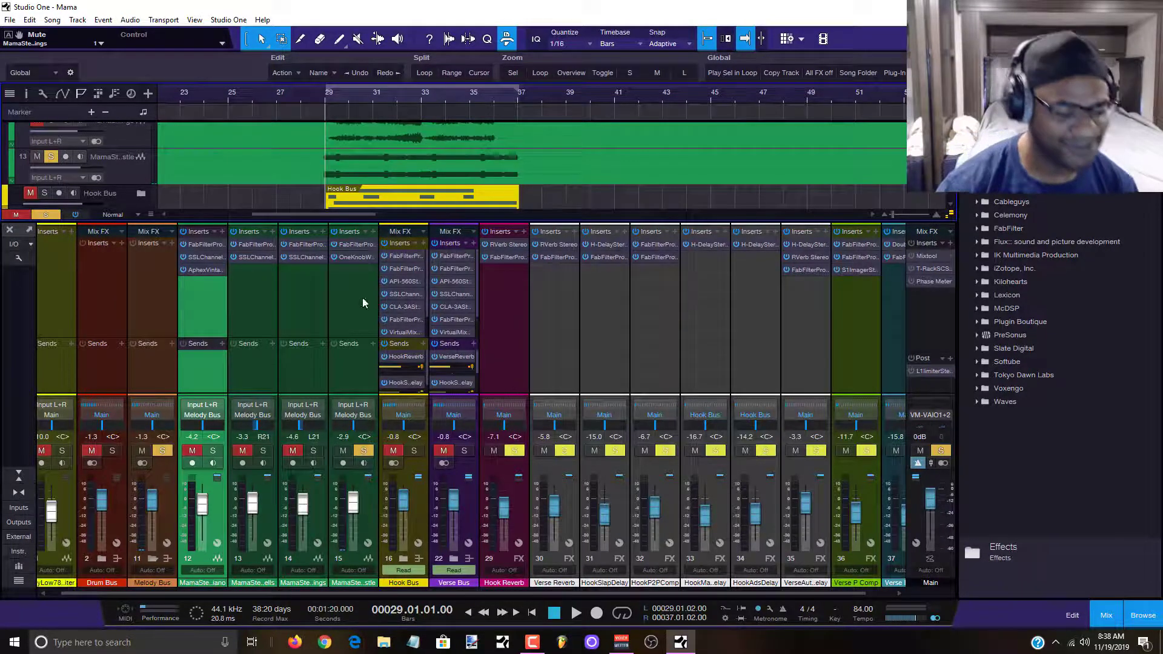
Play the whistle from bar 29, audition the 864 Hz band in its FabFilter Pro-Q 2 insert, and close the EQ.
key("space")
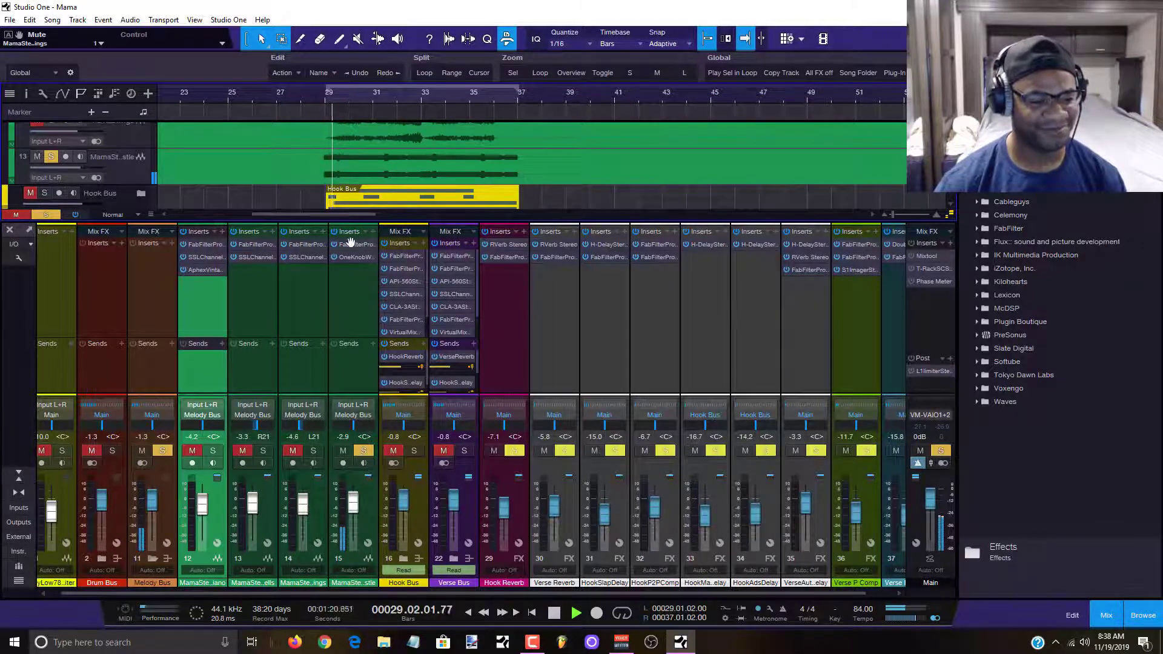
double_click(350, 246)
left_click(647, 241)
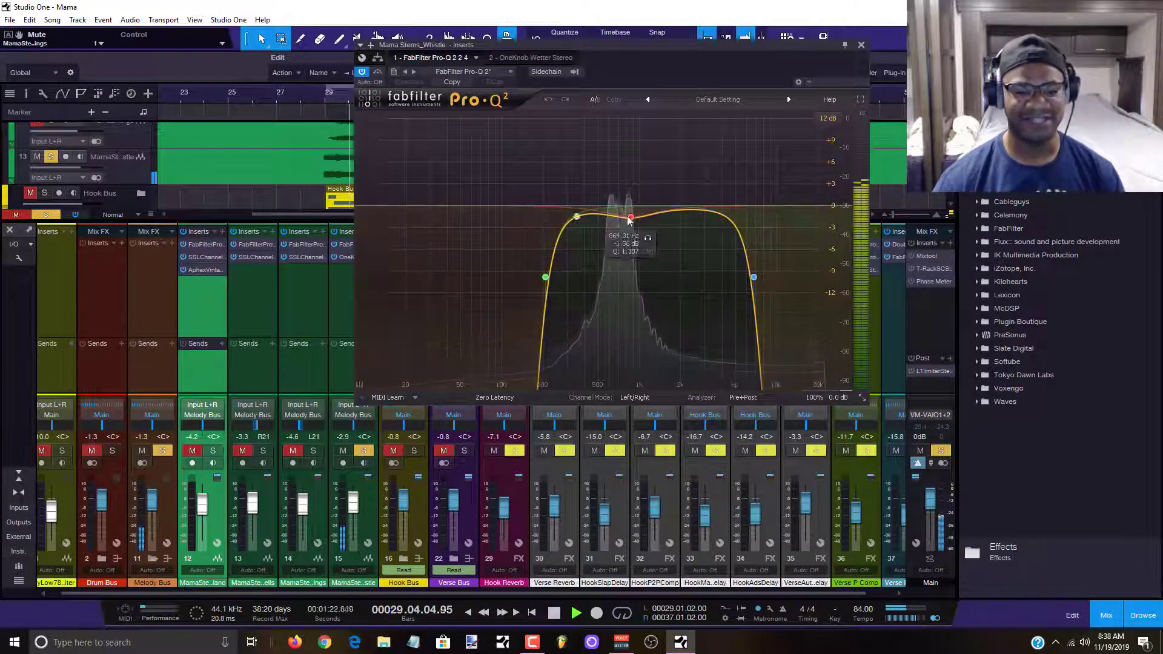
left_click_drag(647, 241, 648, 242)
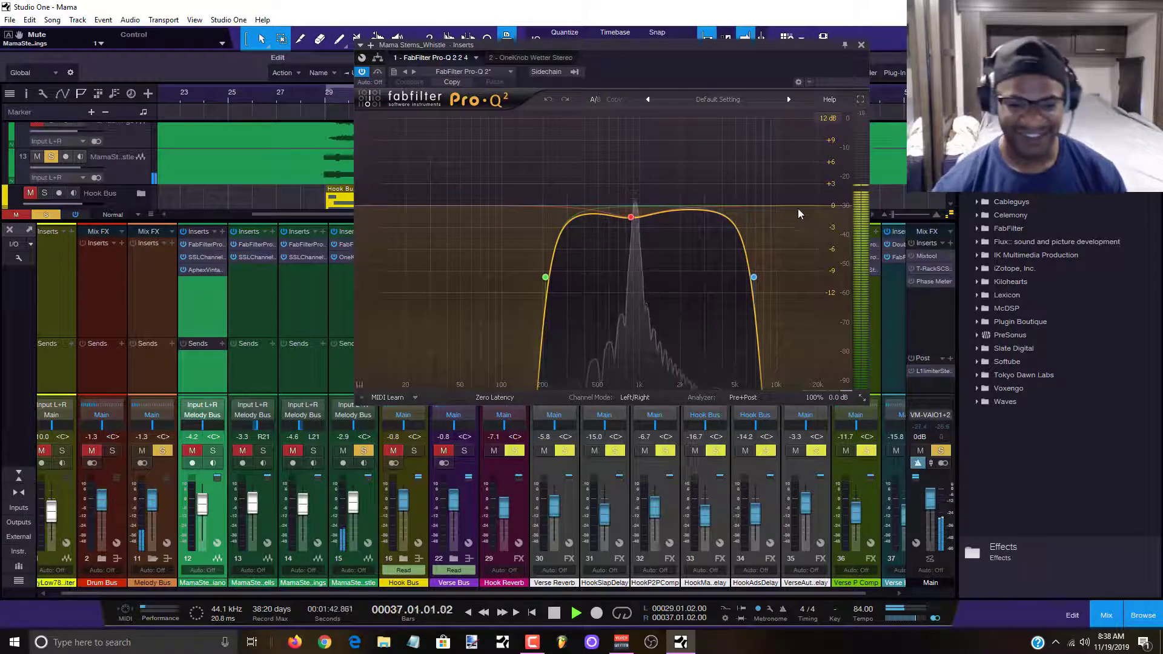
left_click(860, 45)
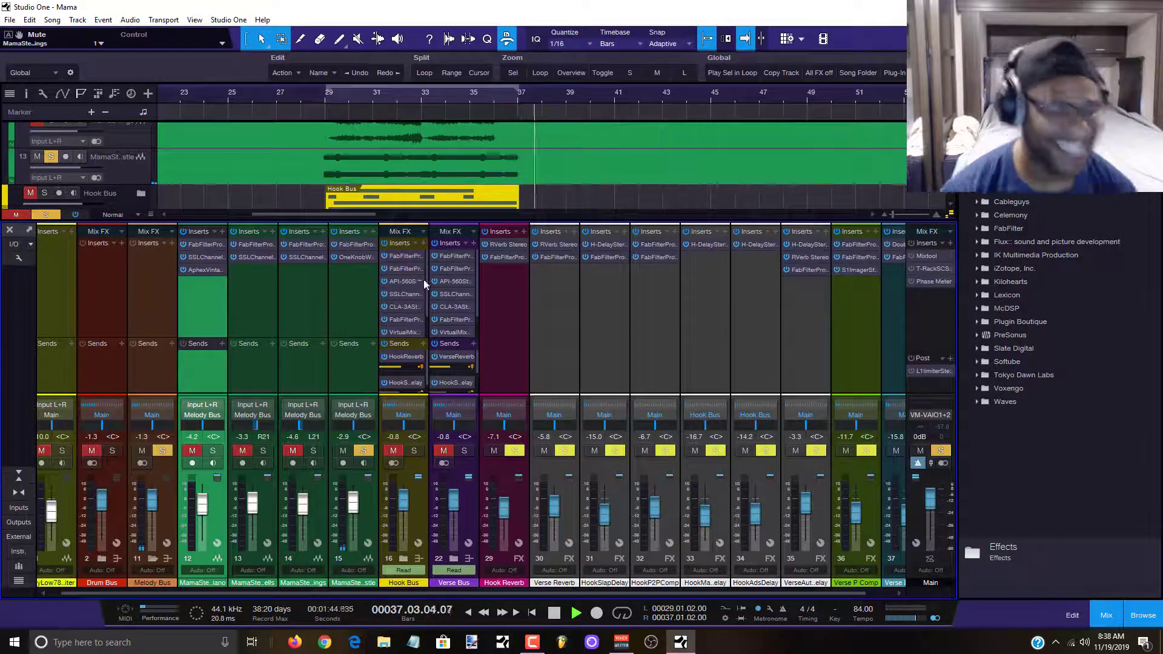
Stop playback, inspect the start of the whistle part at bar 29 up close, and play it from there.
key("space")
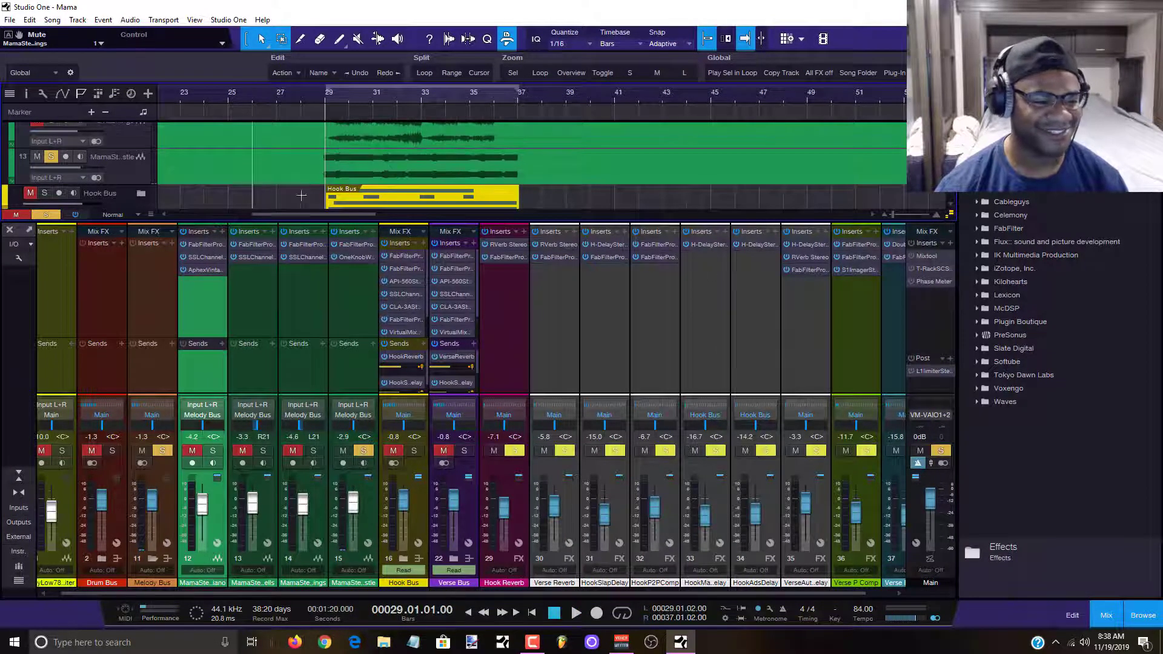
scroll(328, 99, "up", 5)
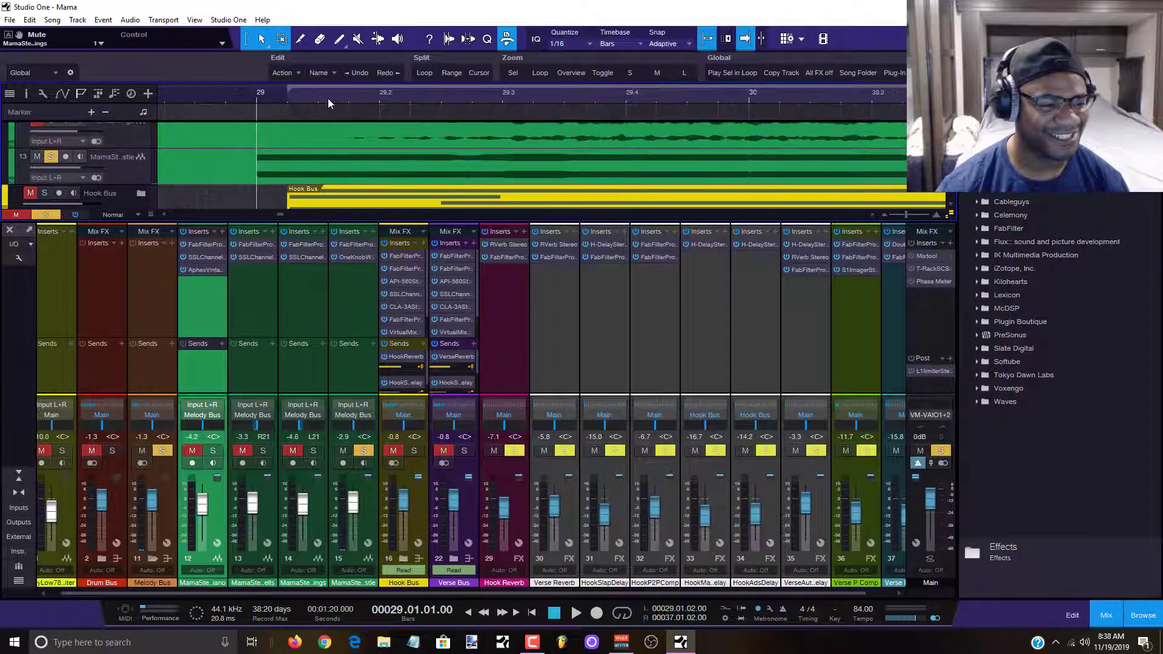
scroll(328, 98, "down", 2)
key("space")
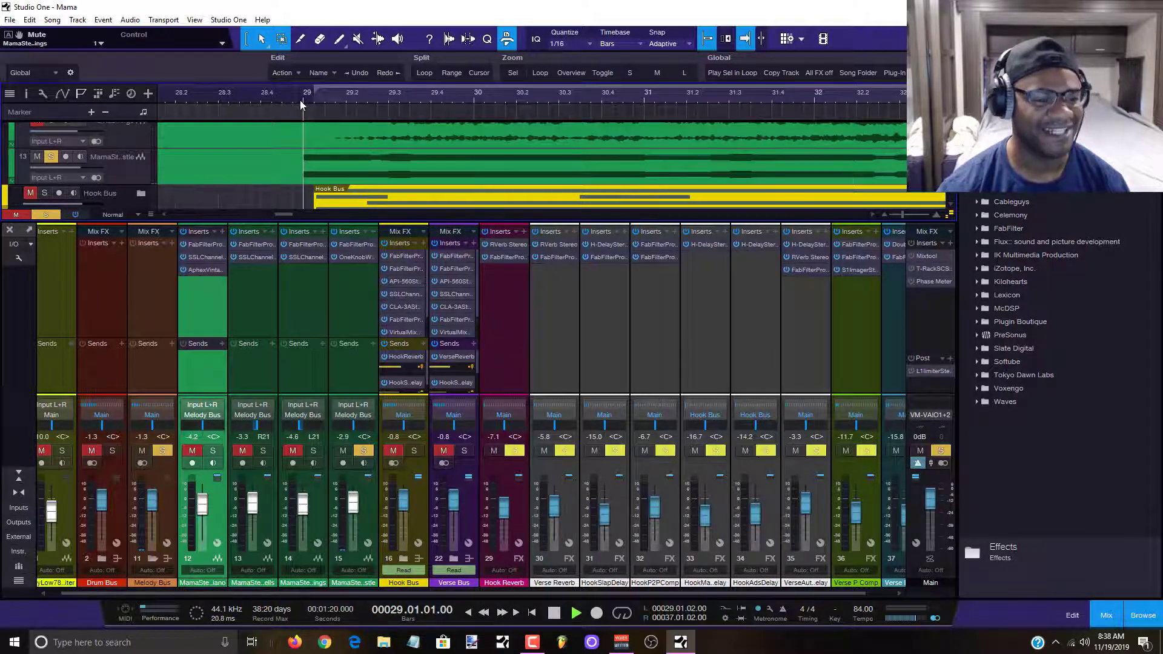
Replay the soloed whistle from bar 29, stop playback, and zoom the timeline back out to show the wider song.
key("space")
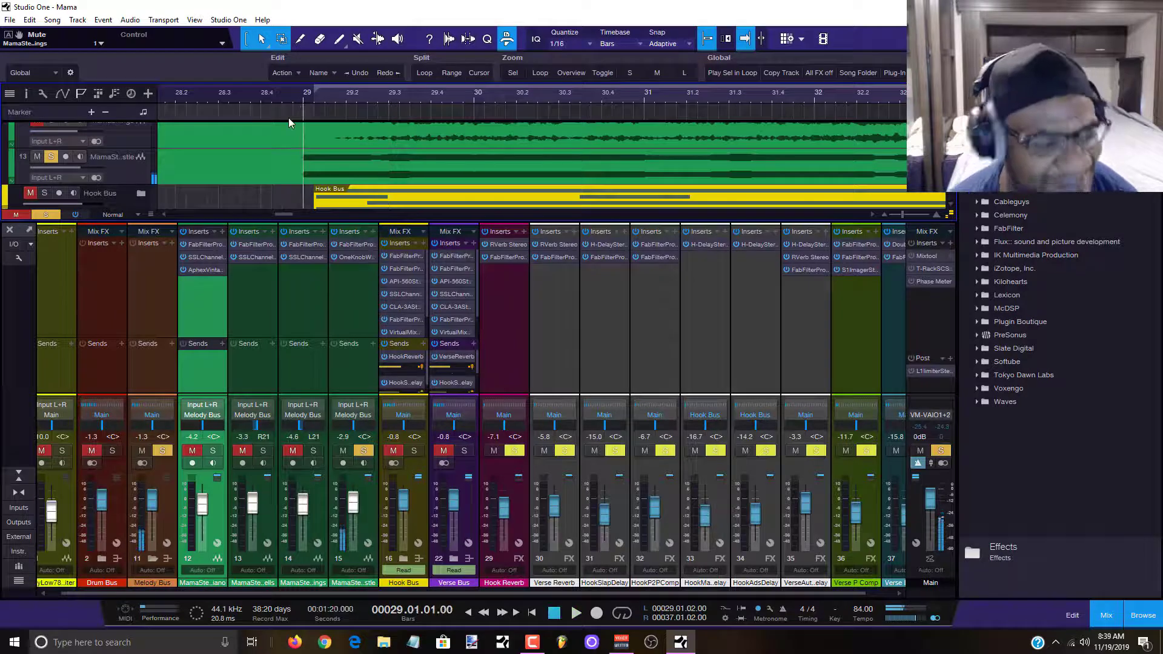
key("space")
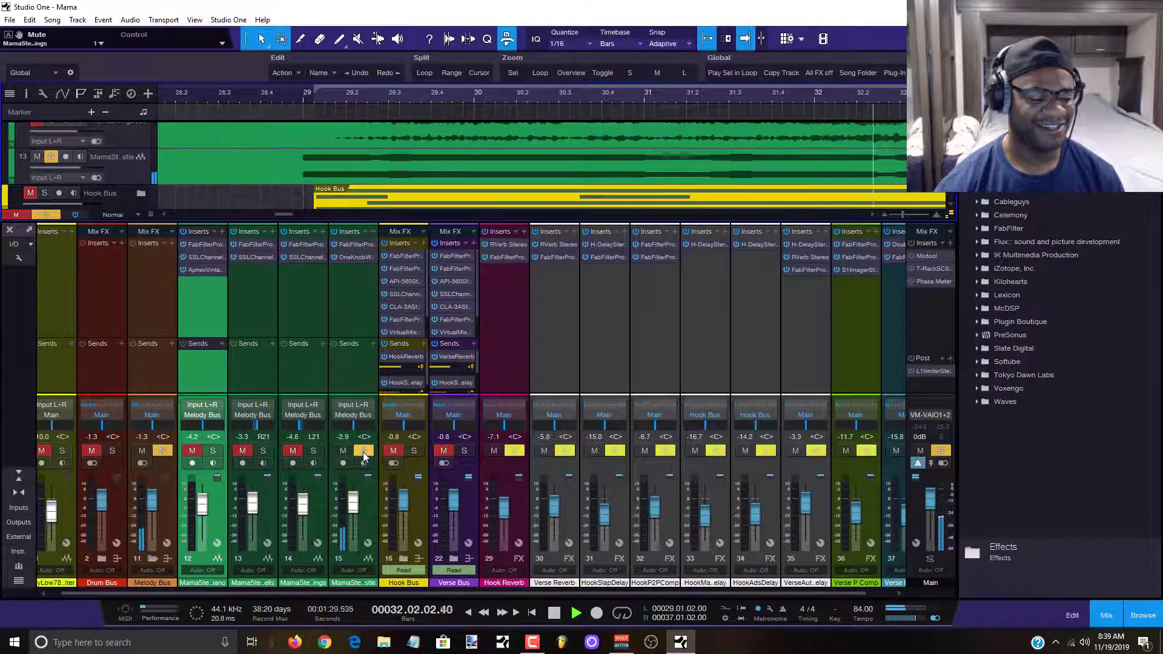
key("space")
left_click_drag(333, 111, 333, 96)
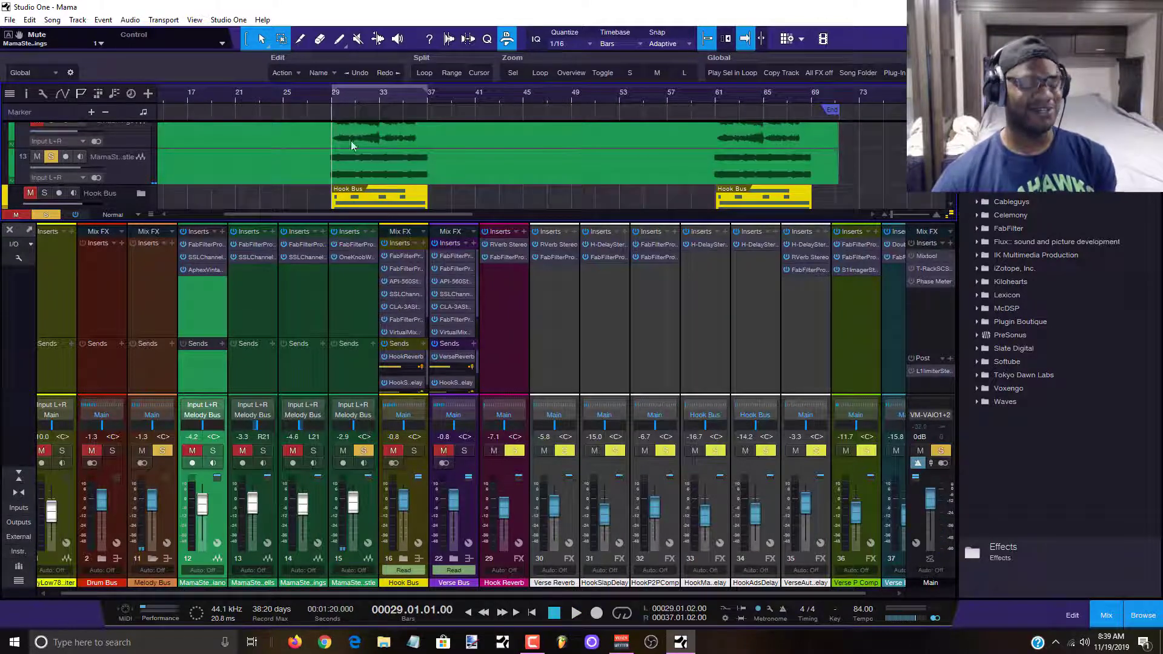
Unsolo the Whistle channel, unmute the Piano, Bells and Strings channels, and unmute the Drum Bus in the arrangement.
left_click(358, 451)
left_click_drag(195, 451, 365, 457)
scroll(271, 585, "left", 2)
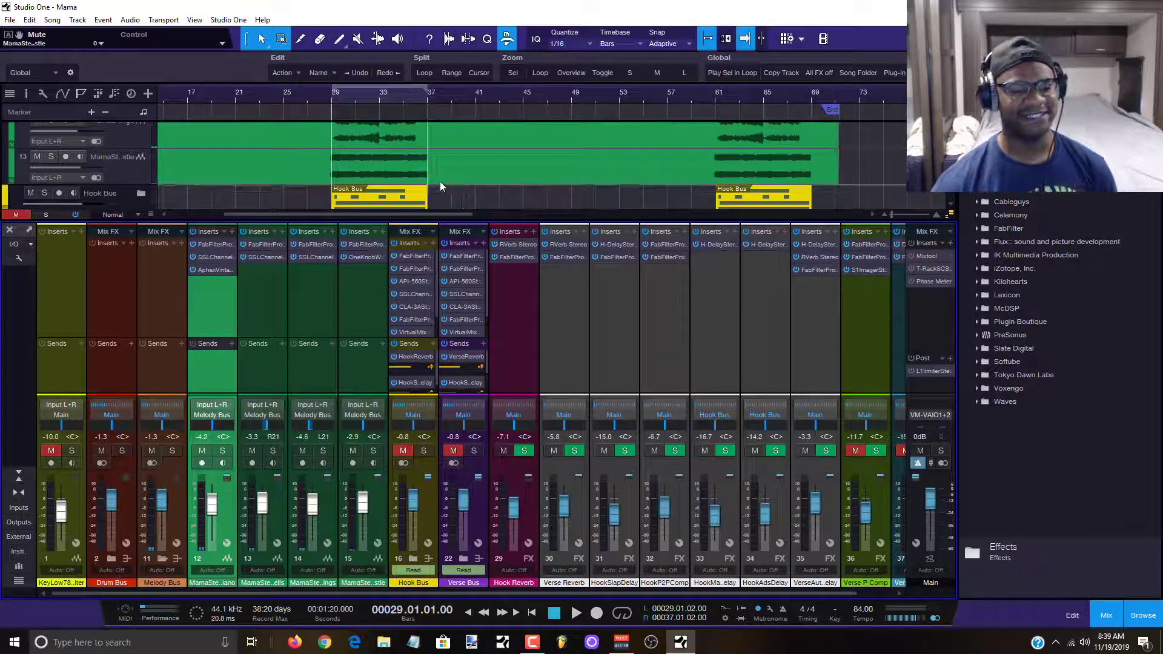
scroll(439, 181, "up", 2)
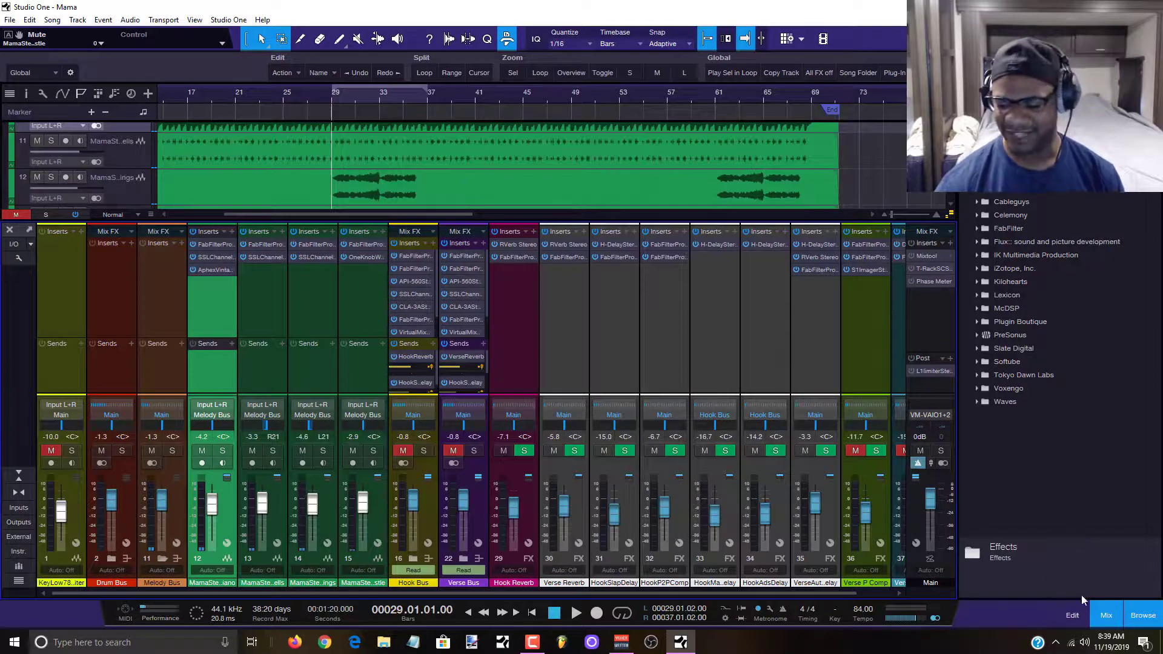
left_click(1106, 615)
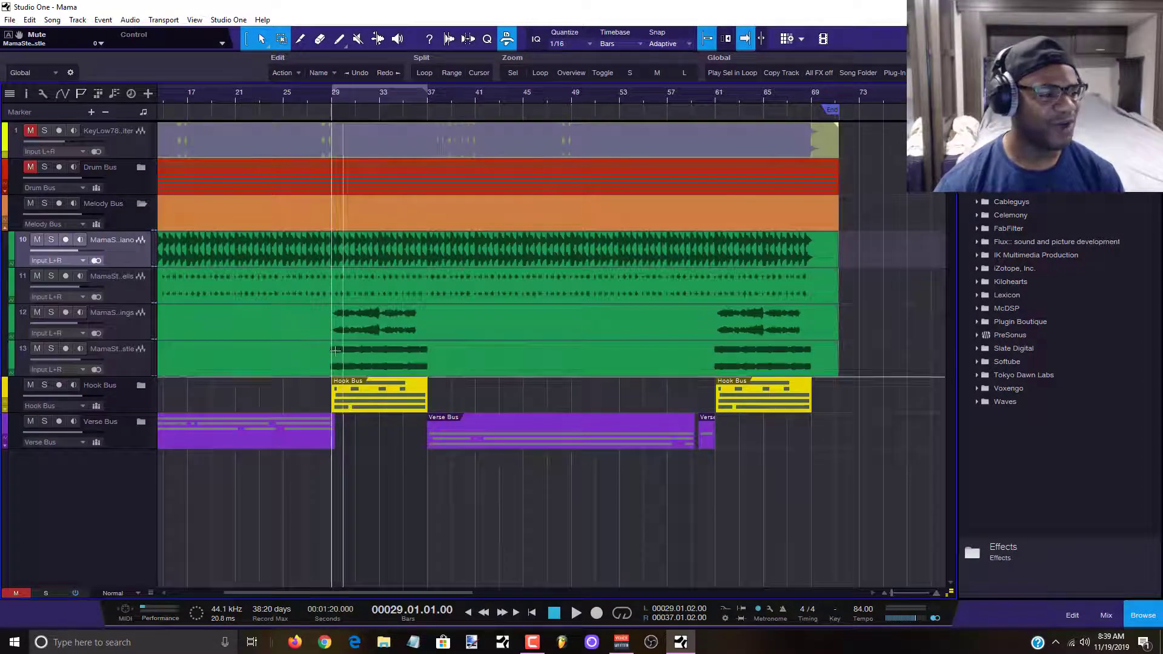
left_click(32, 168)
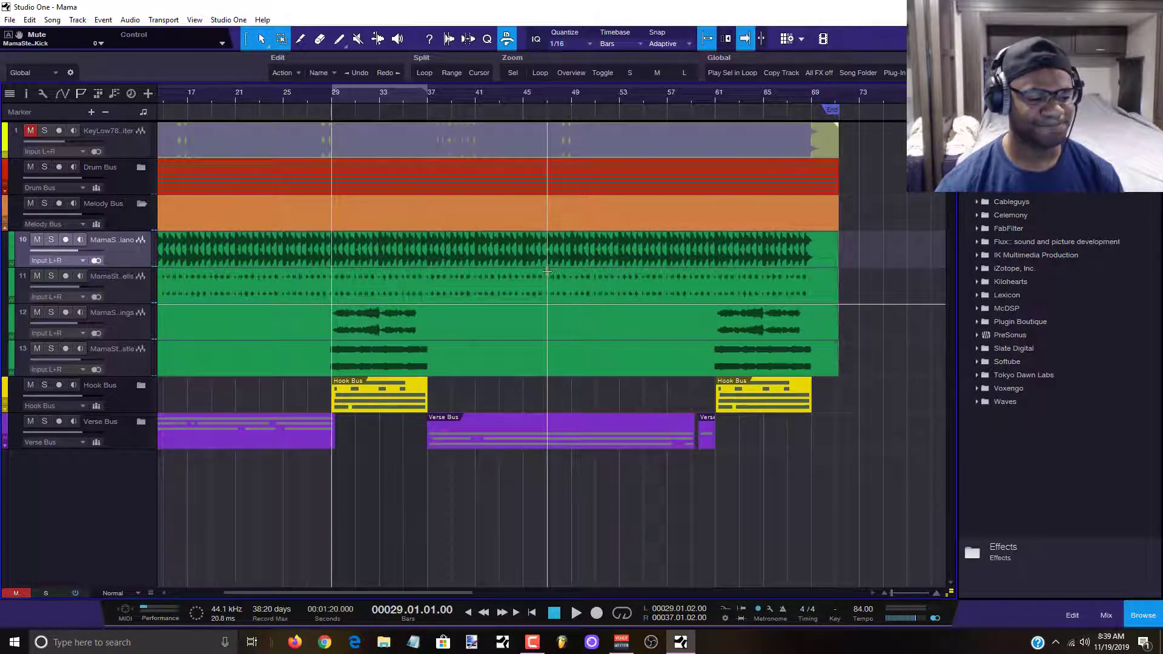
Expand the Drum Bus folder and examine its drum stems alongside the melody stems from the start of the song.
left_click_drag(342, 593, 256, 579)
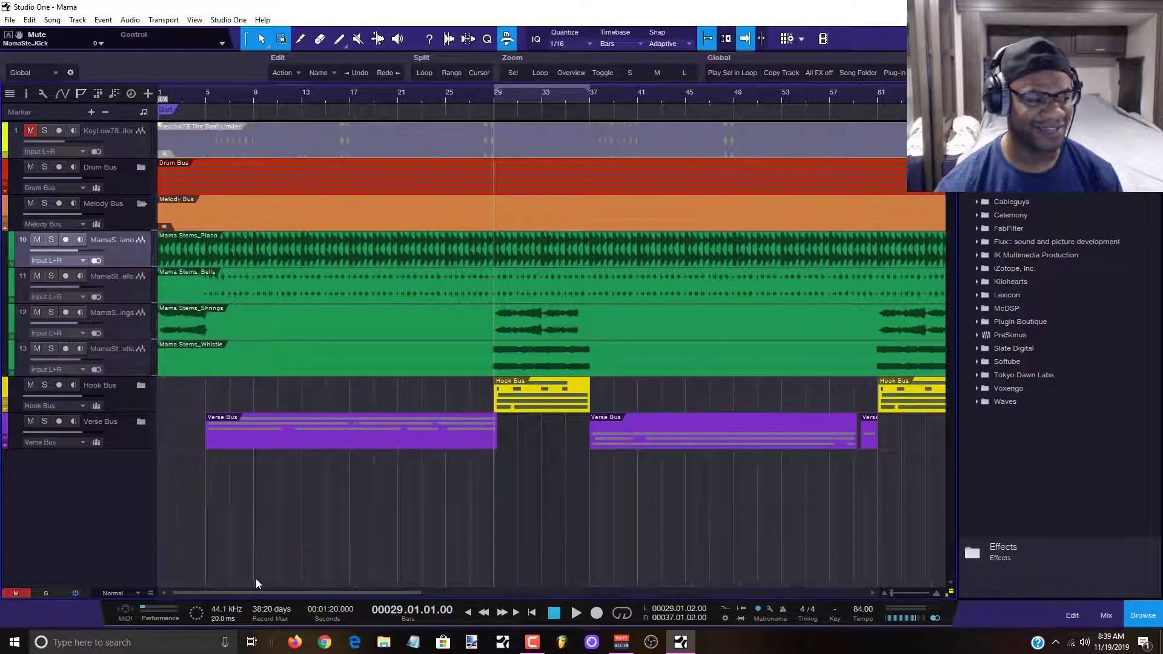
left_click(140, 168)
scroll(510, 309, "down", 3)
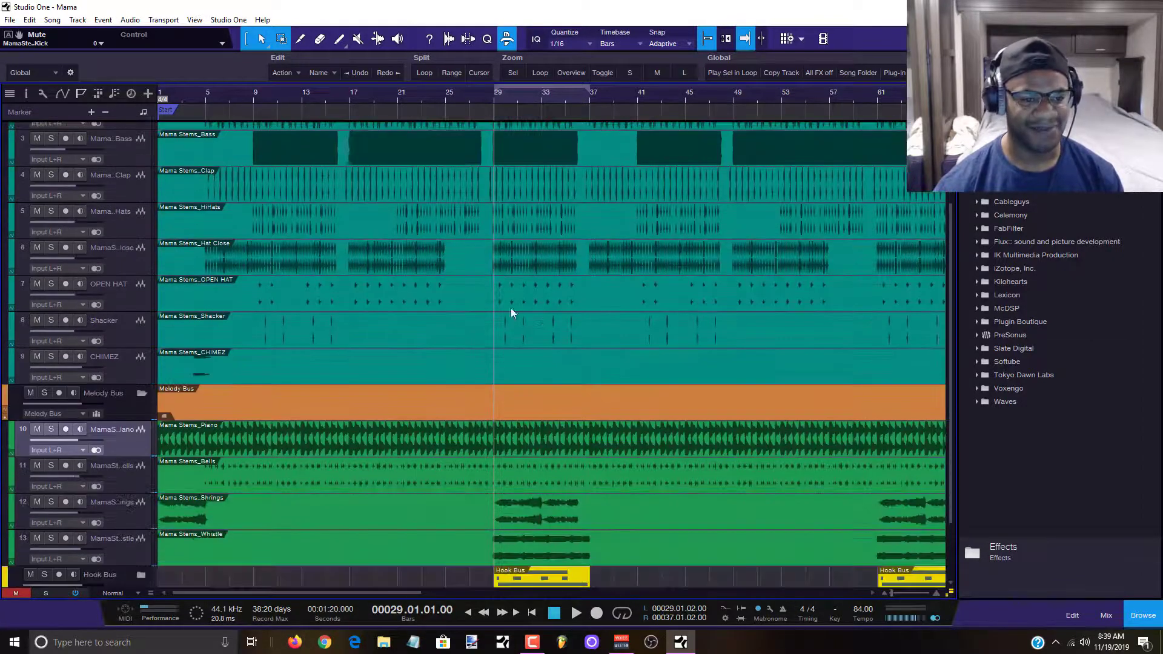
scroll(551, 247, "down", 2)
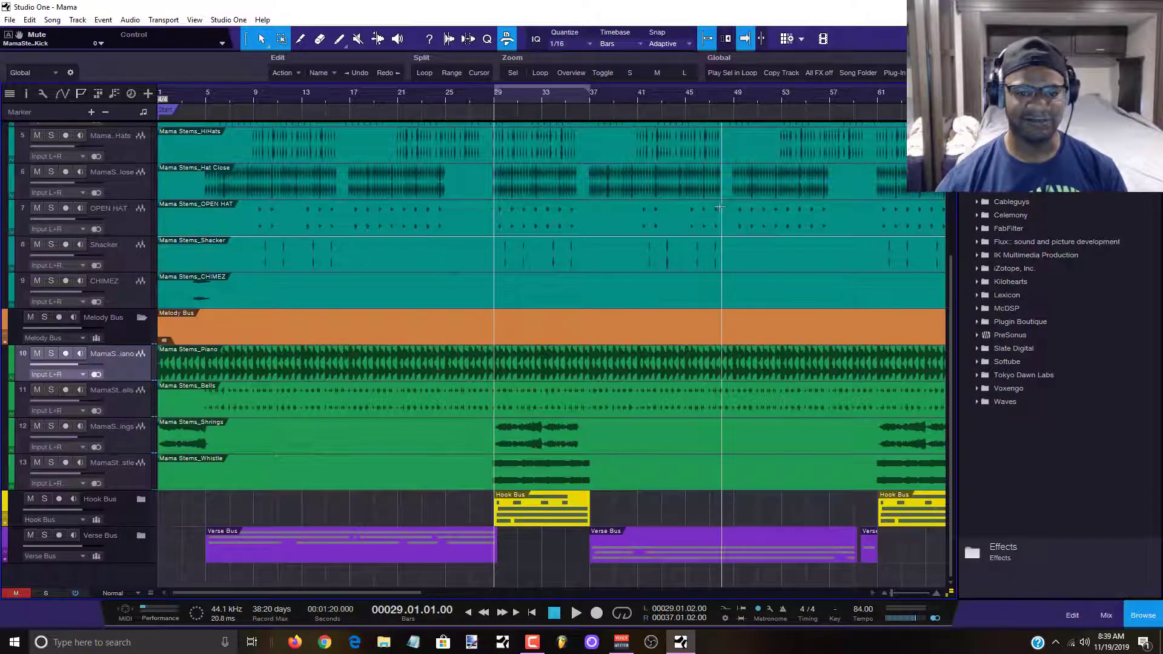
scroll(585, 283, "up", 3)
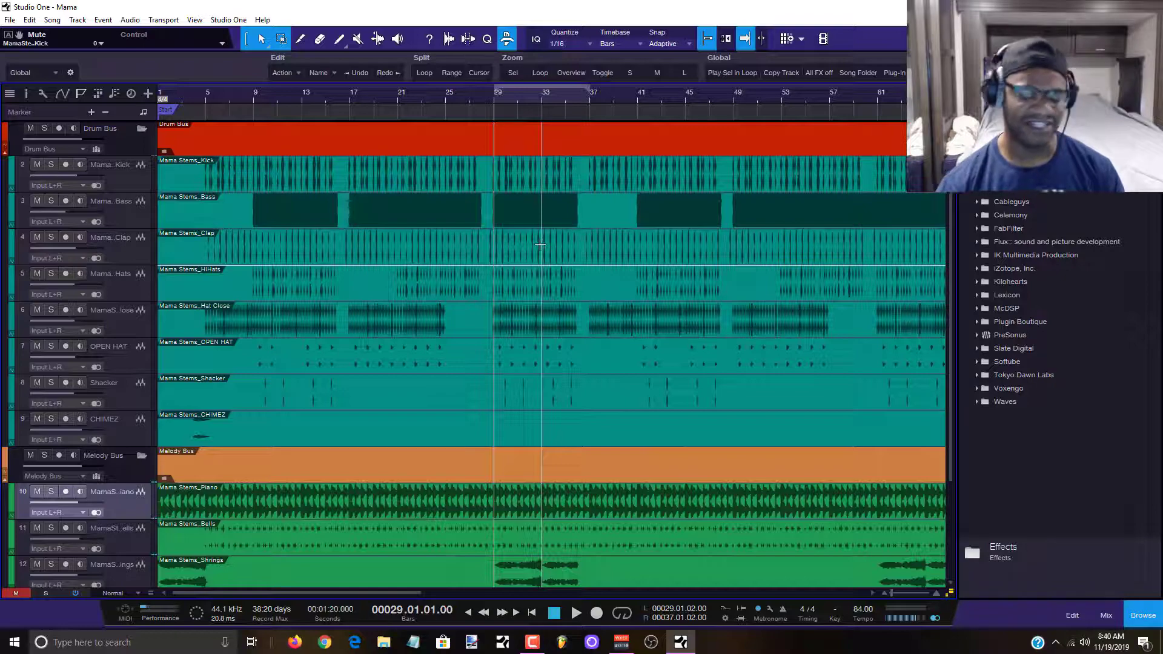
Play the complete beat from bar 29 to the end of the hook and stop playback.
key("space")
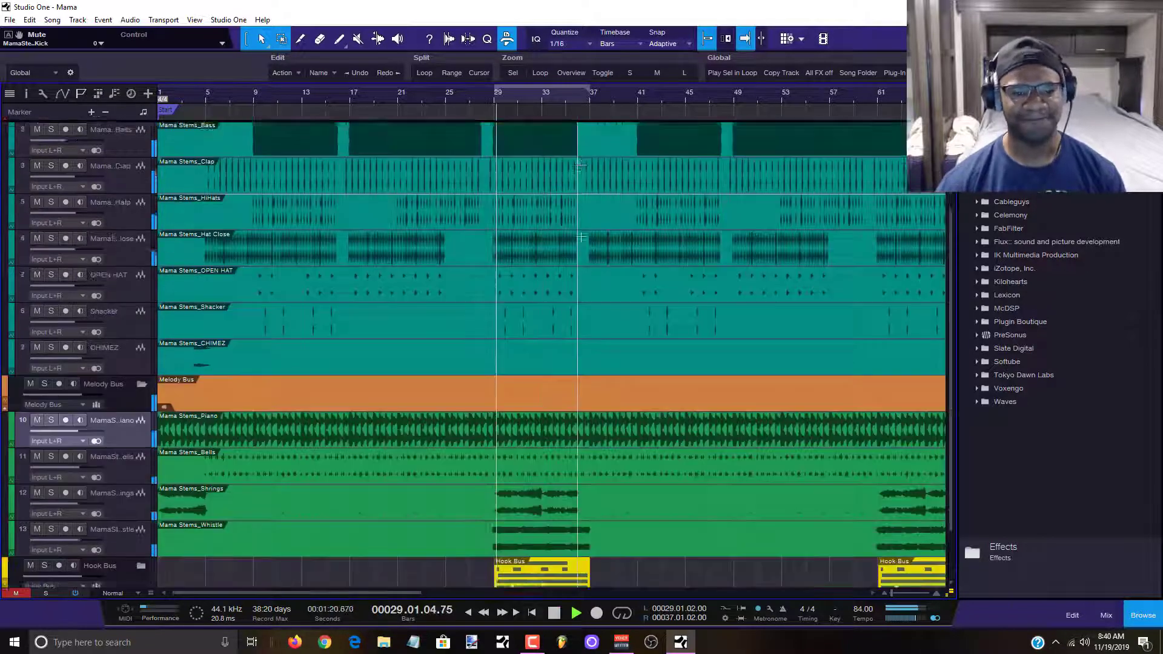
scroll(624, 245, "down", 4)
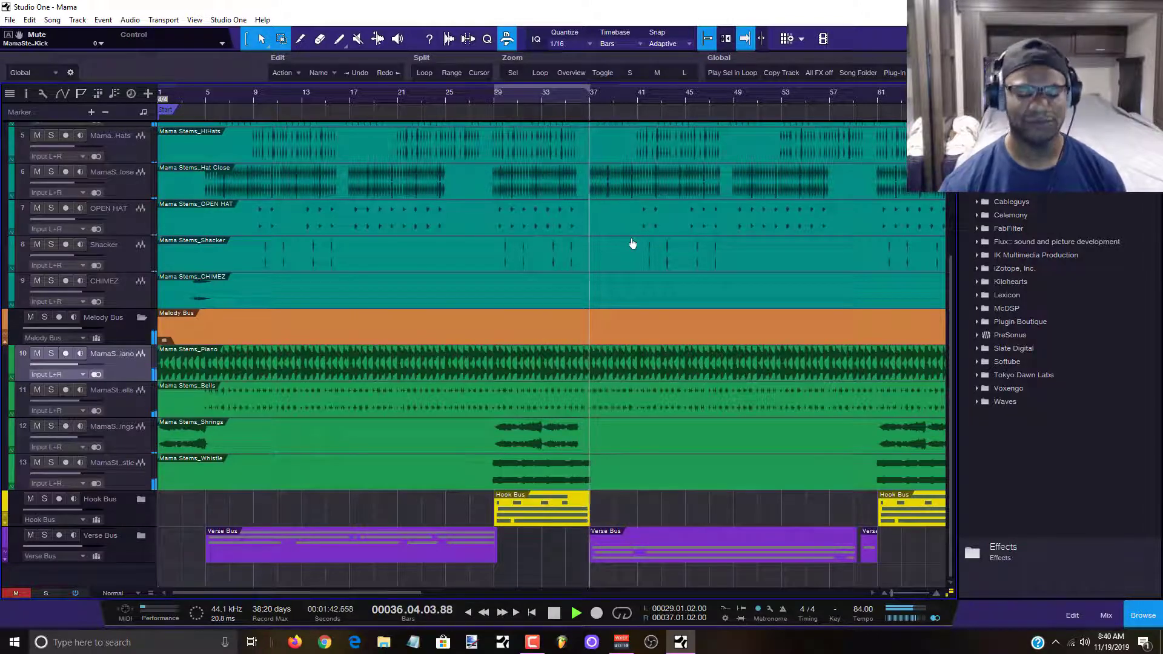
key("space")
Collapse the Drum Bus channels in the mixer and unmute the Hook Bus and Verse Bus.
left_click(1106, 615)
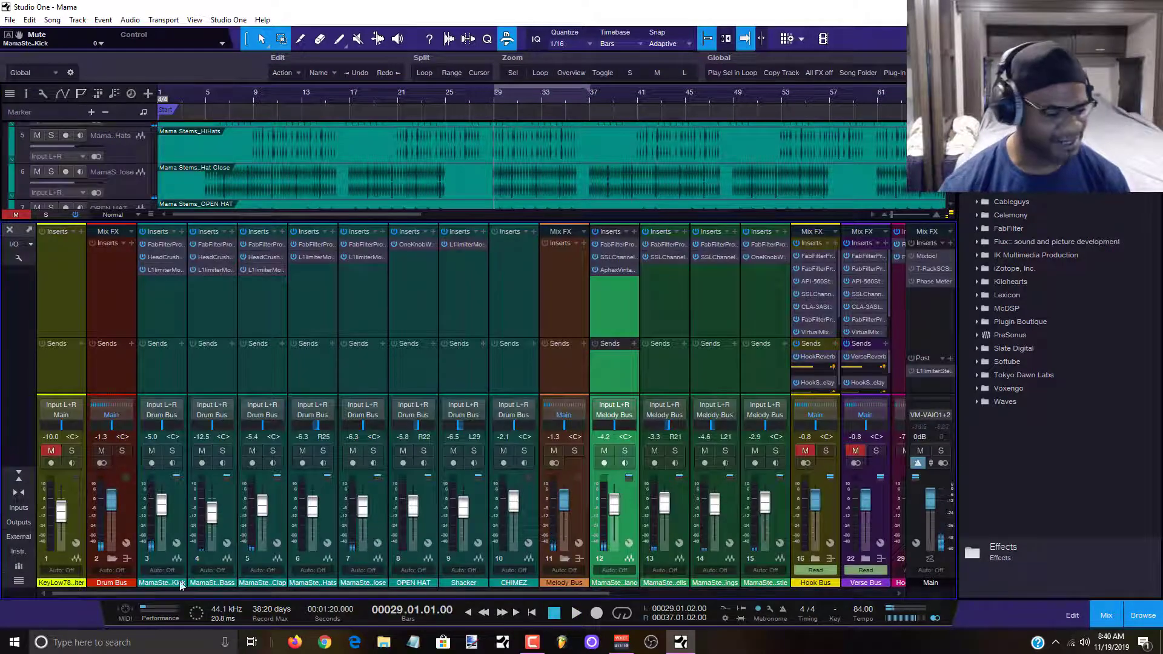
left_click(111, 558)
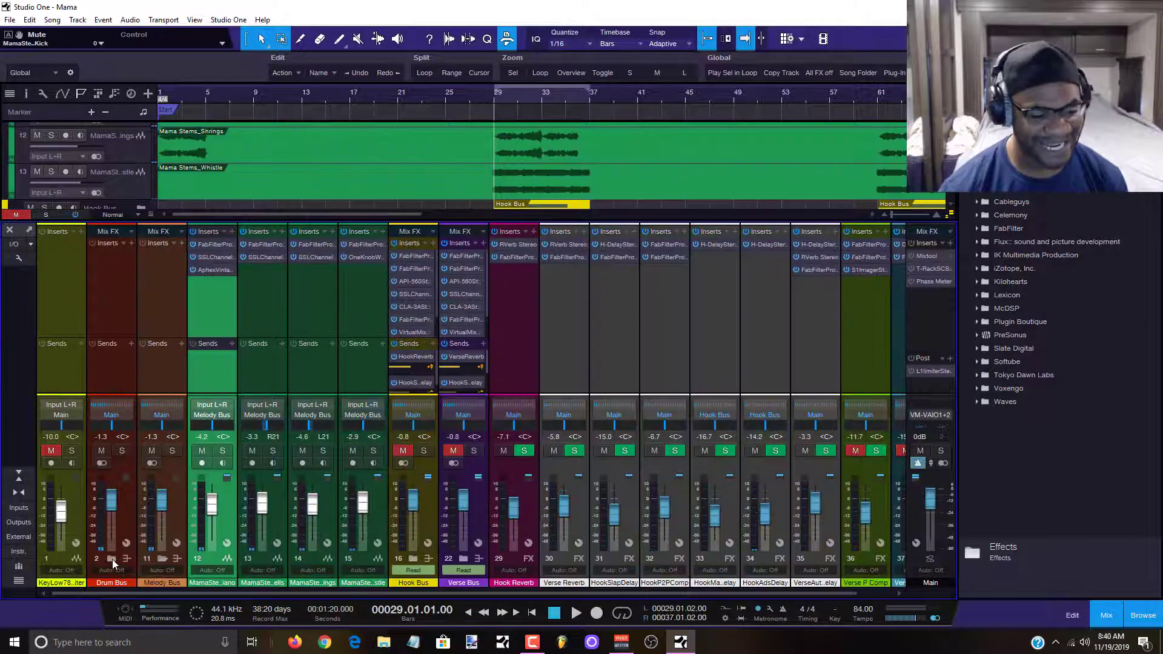
left_click(403, 450)
left_click(453, 450)
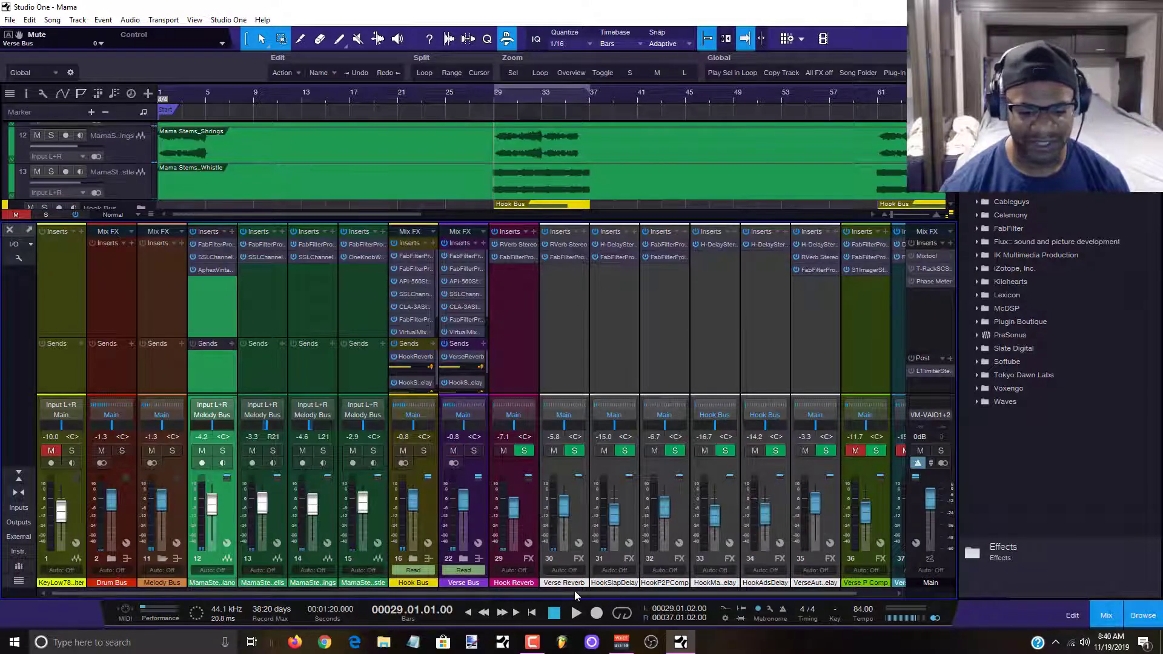
Unmute the Verse P Comp and Verse Doubler effect channels.
left_click_drag(575, 596, 612, 597)
left_click(819, 451)
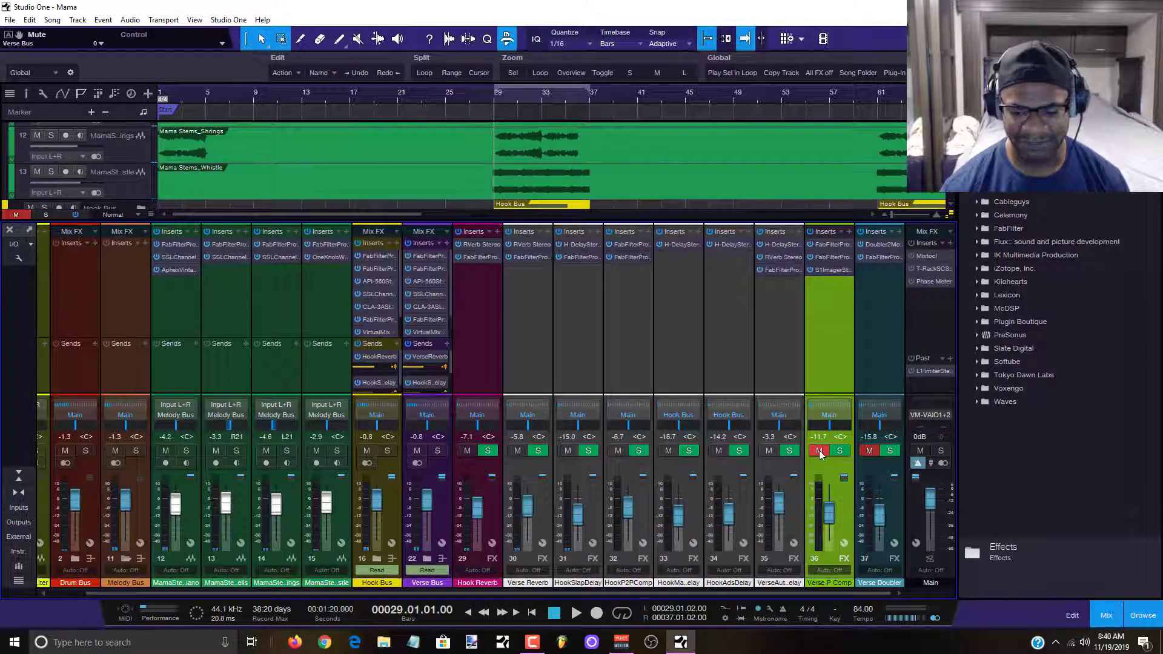
left_click(818, 452)
left_click(869, 452)
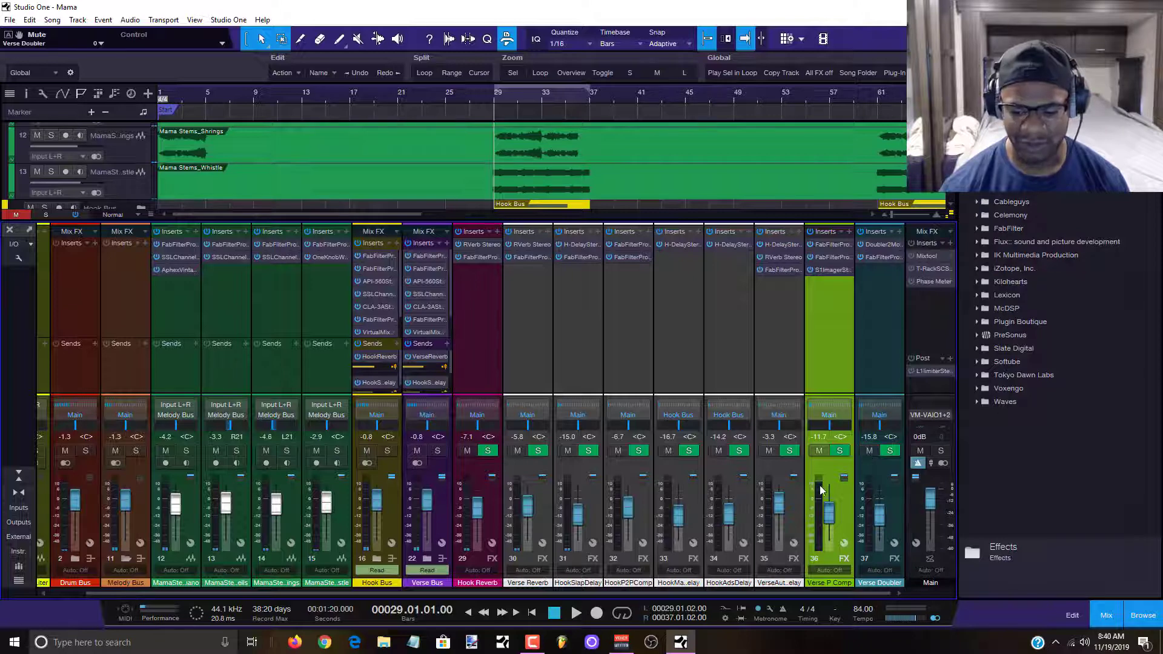
left_click(872, 360)
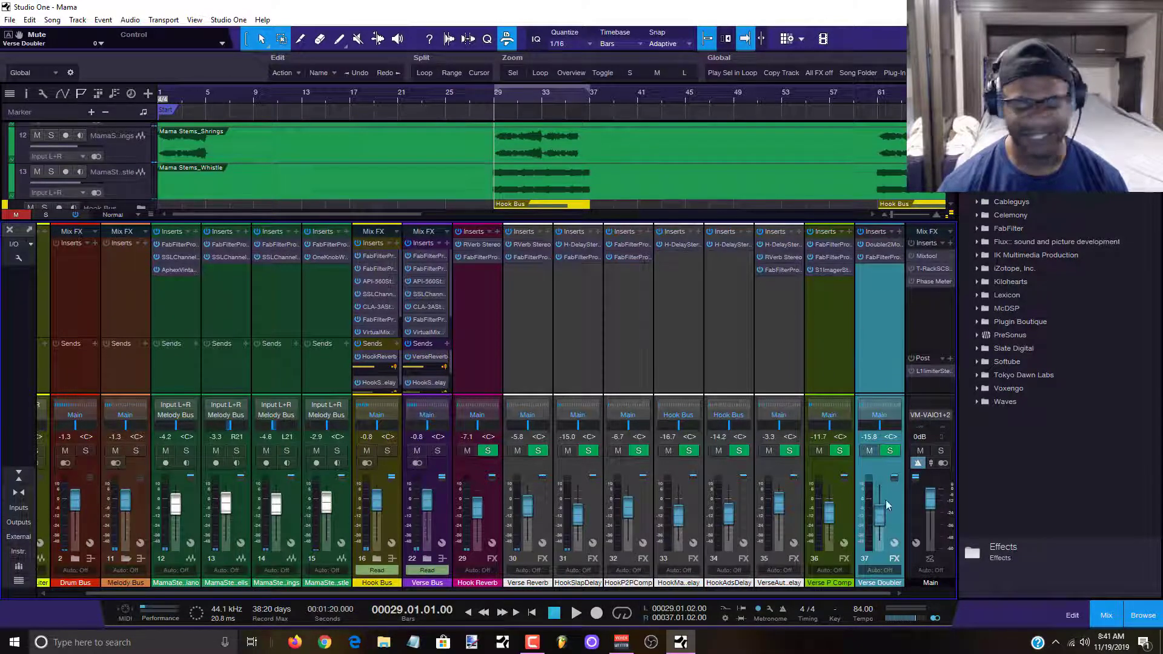
Play the full mix with vocals from bar 29 in the arrangement and bring up the mixer during playback.
left_click(1108, 618)
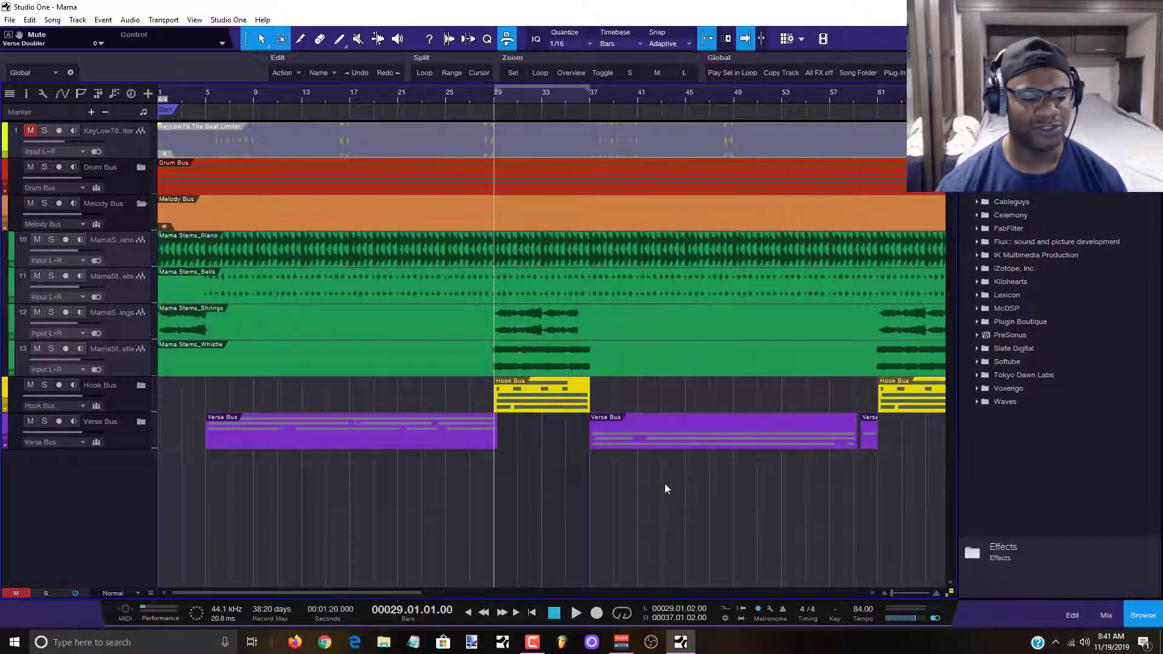
key("space")
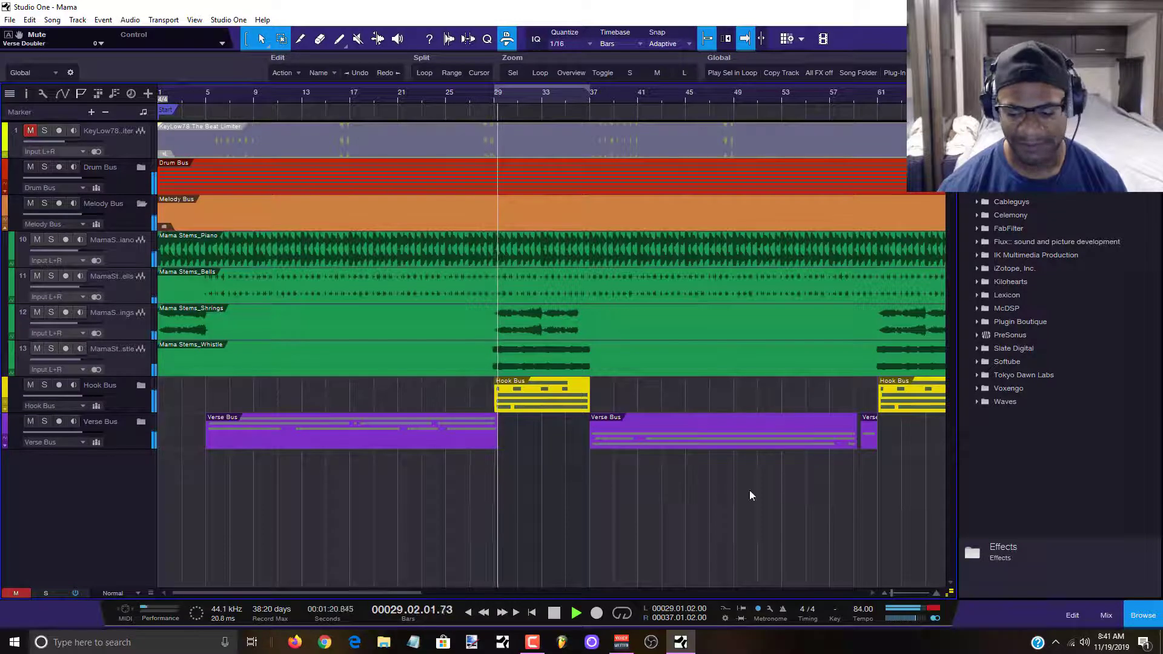
left_click(1106, 614)
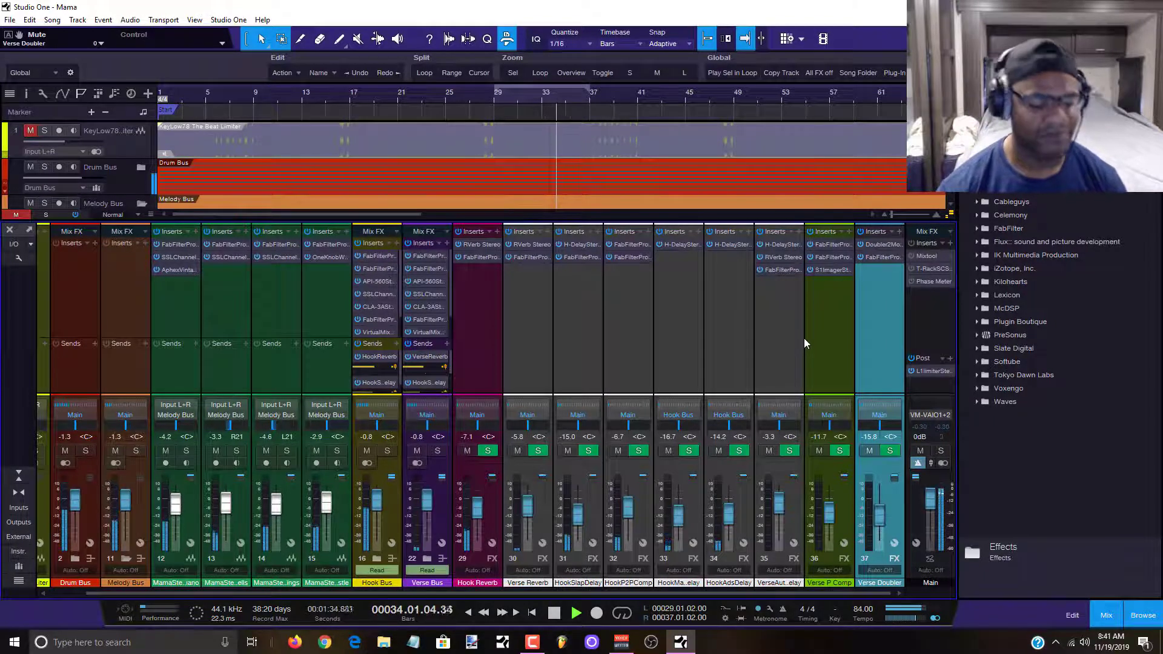
Expand the Hook Bus and Verse Bus folders, review their vocal tracks in the arrangement while playing, and stop playback.
left_click(377, 558)
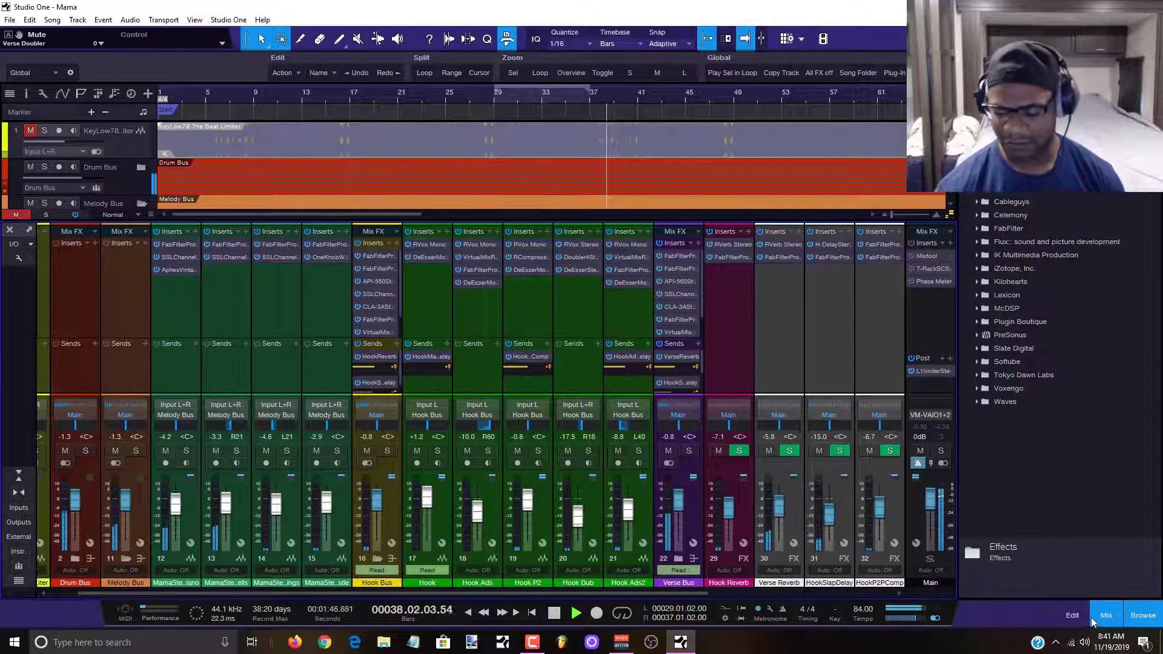
key("F3")
scroll(718, 496, "down", 2)
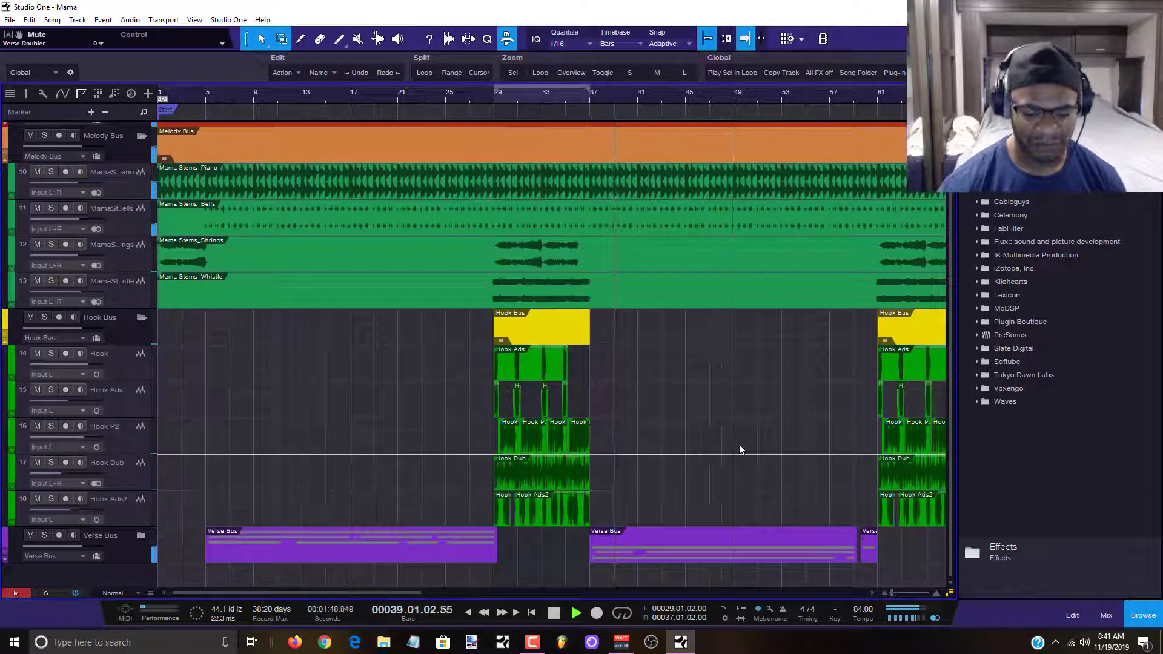
left_click(141, 537)
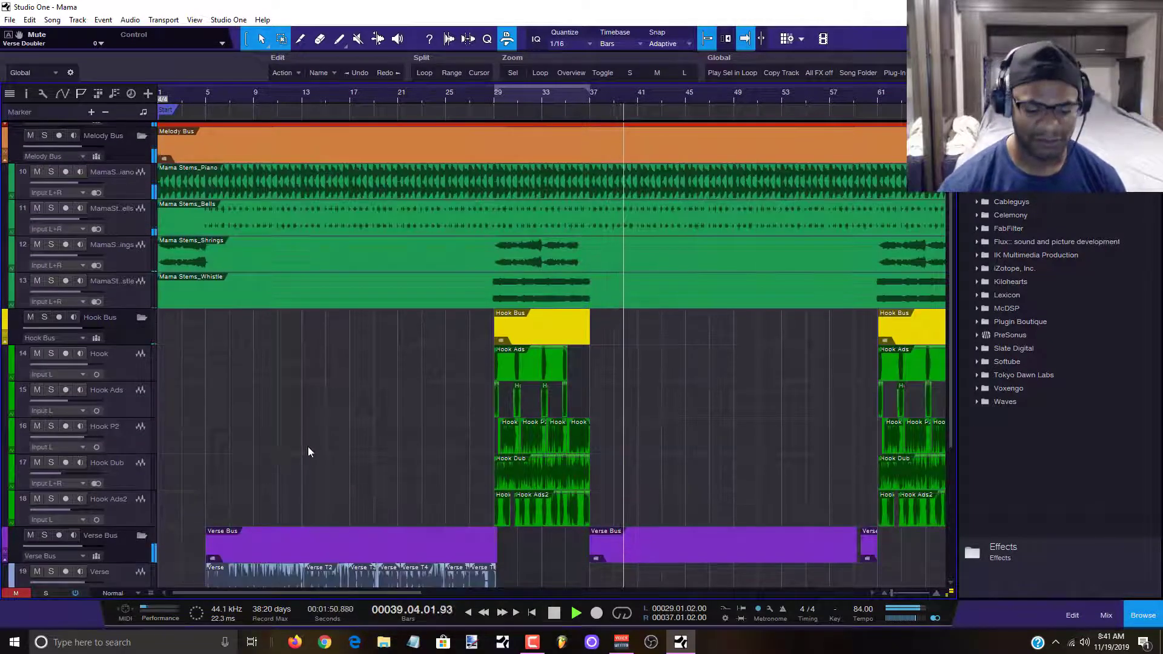
scroll(536, 445, "down", 5)
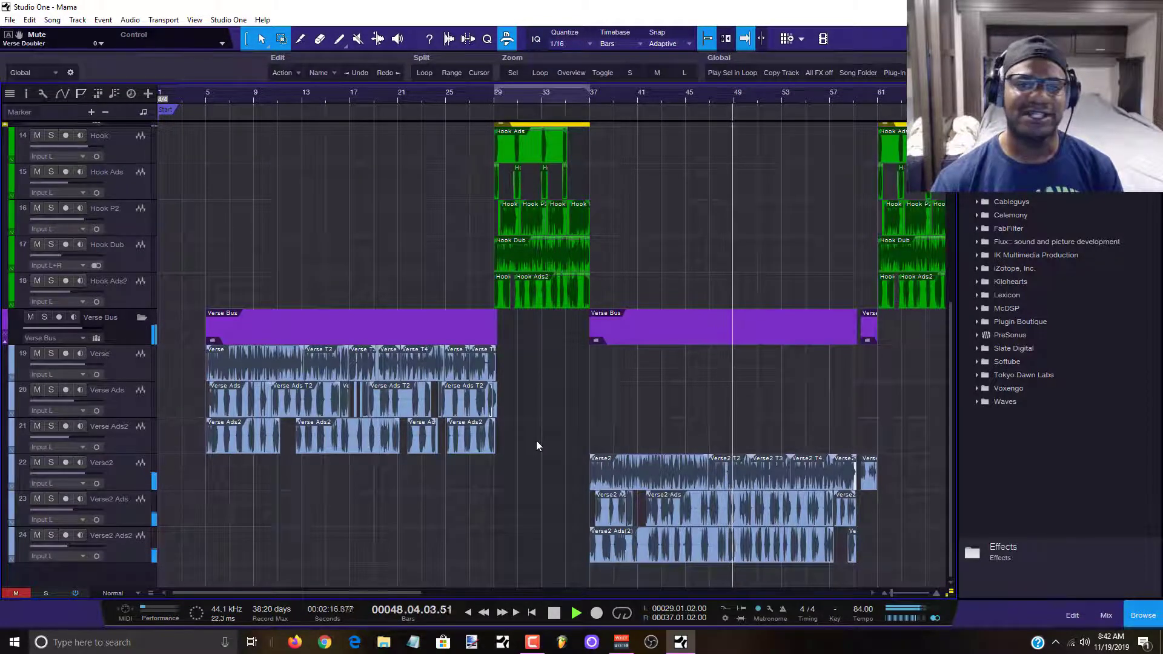
key("space")
Examine the beat, hook and verse vocal tracks in the arrangement, including the transition at bar 29 up close.
scroll(626, 220, "up", 5)
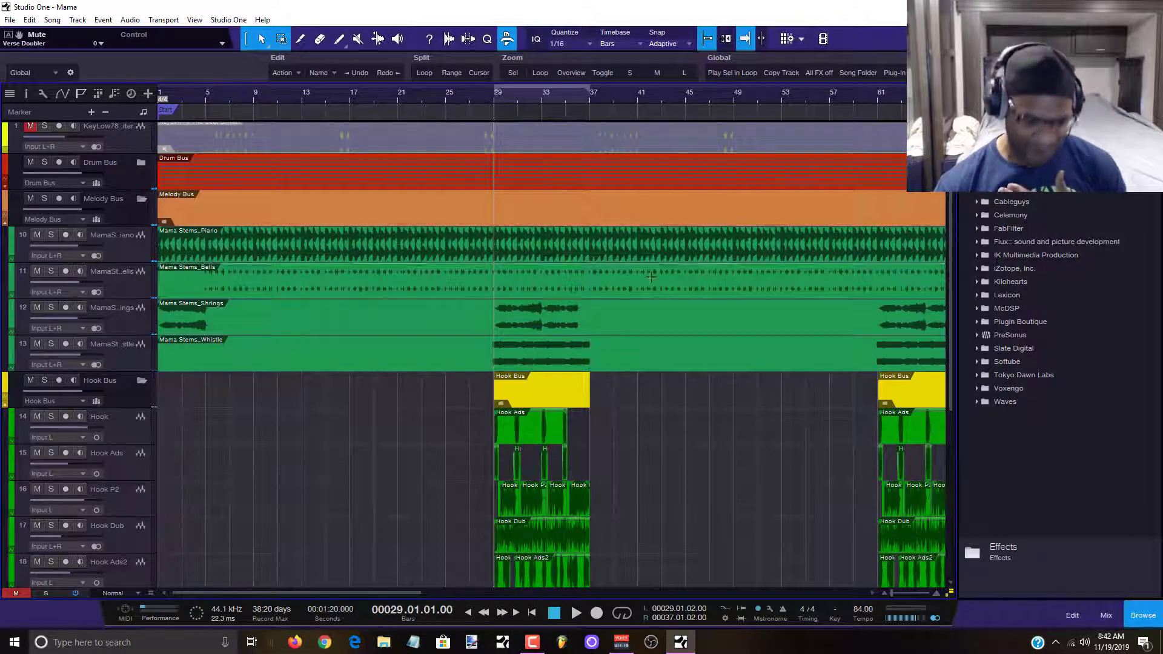
scroll(626, 219, "down", 4)
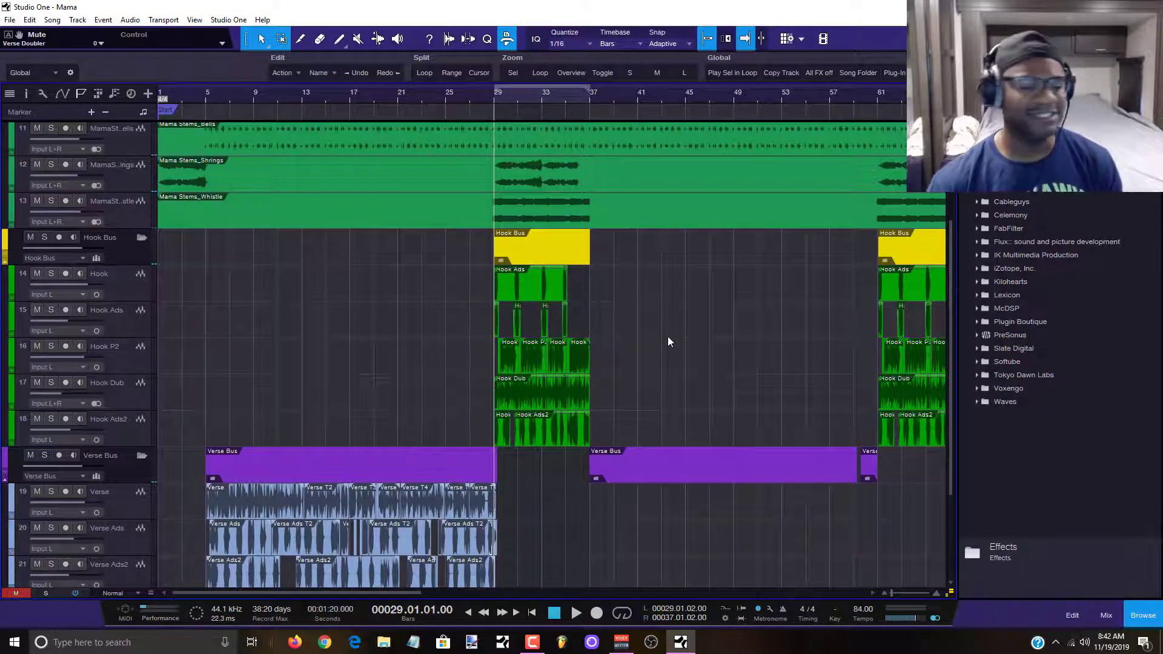
scroll(606, 355, "down", 4)
scroll(560, 383, "up", 4)
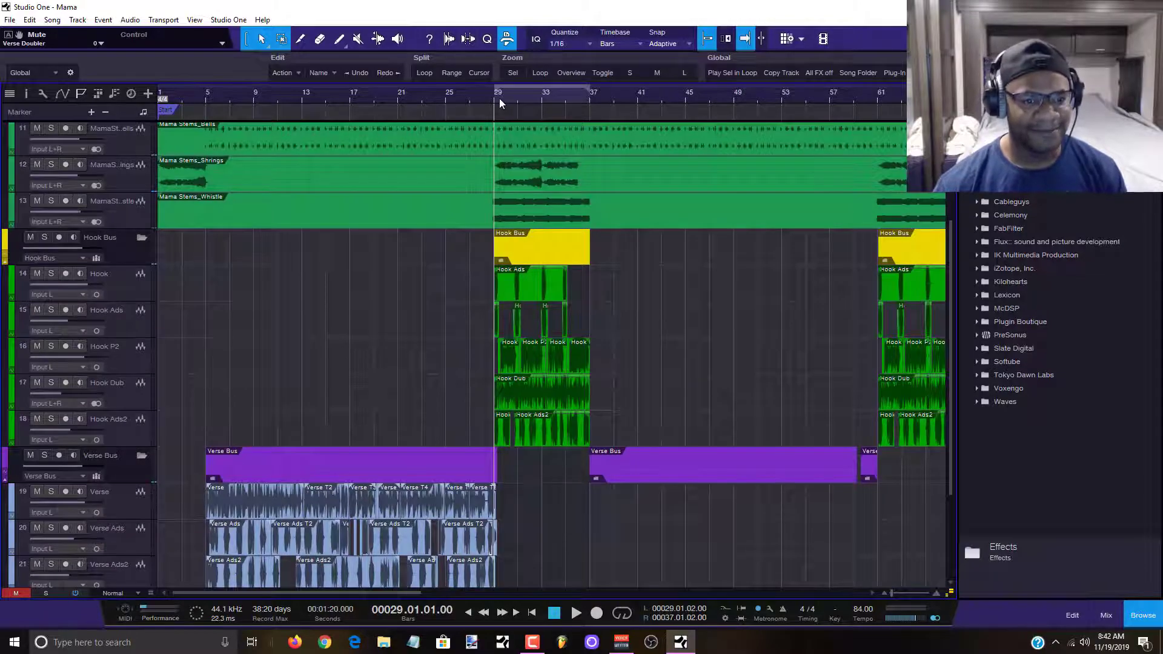
scroll(499, 98, "up", 5)
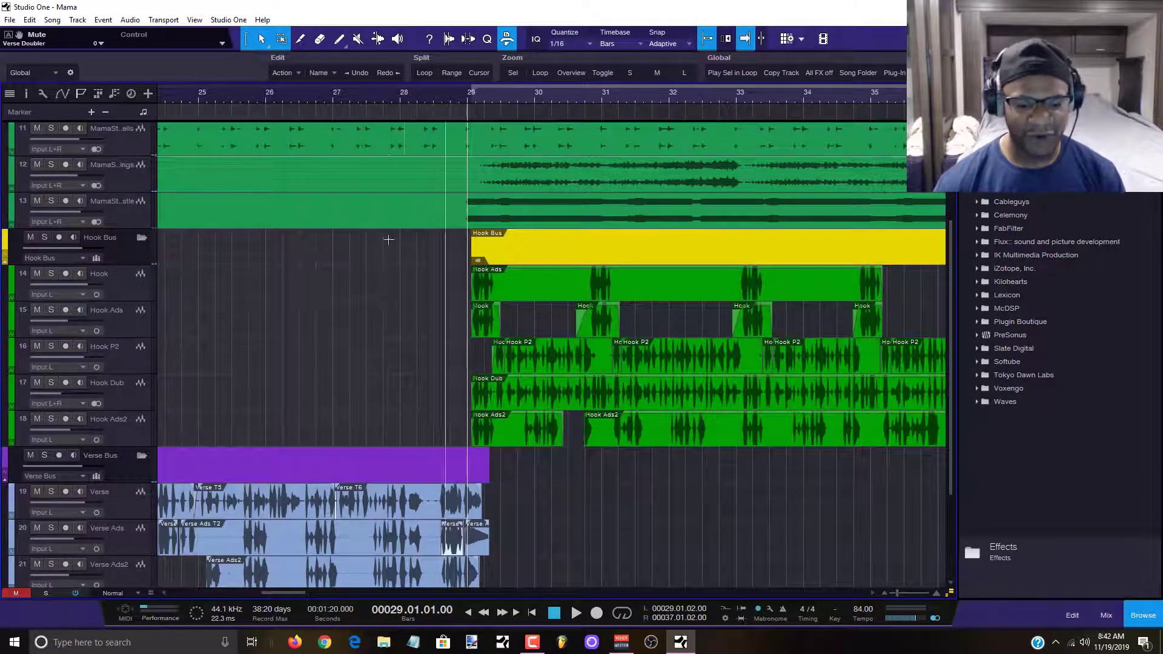
scroll(398, 276, "down", 4)
left_click_drag(306, 591, 176, 595)
Show the mixer from its first channel, play the full mix from bar 29 to check the Main output level, and stop.
left_click(1119, 618)
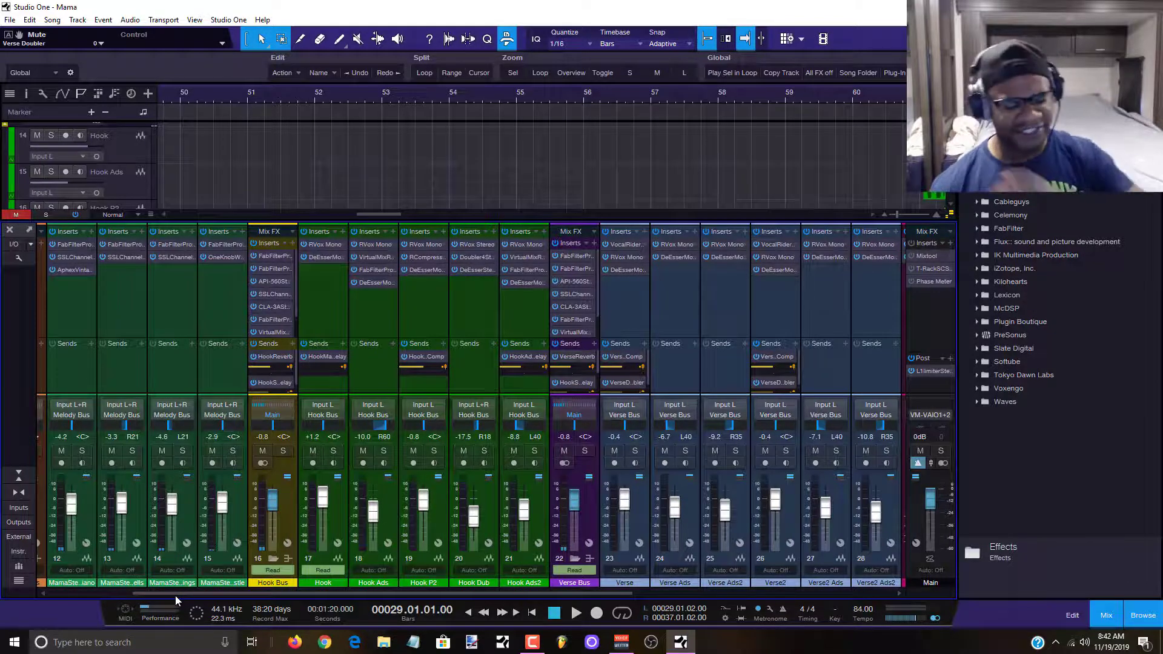
left_click_drag(268, 594, 176, 603)
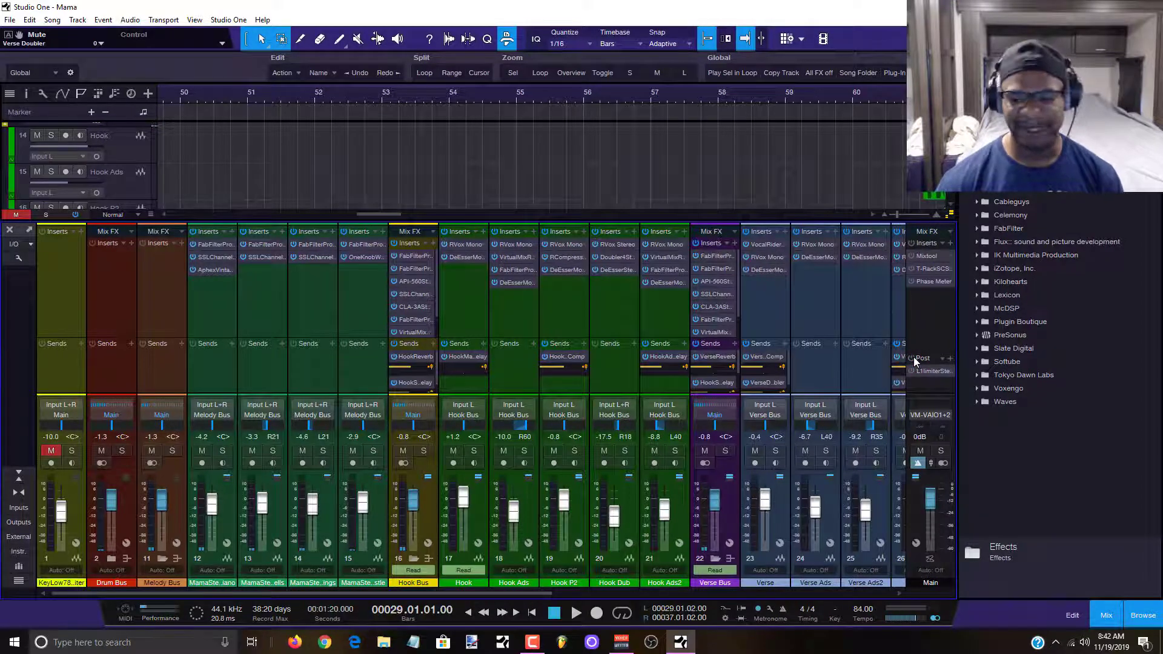
key("space")
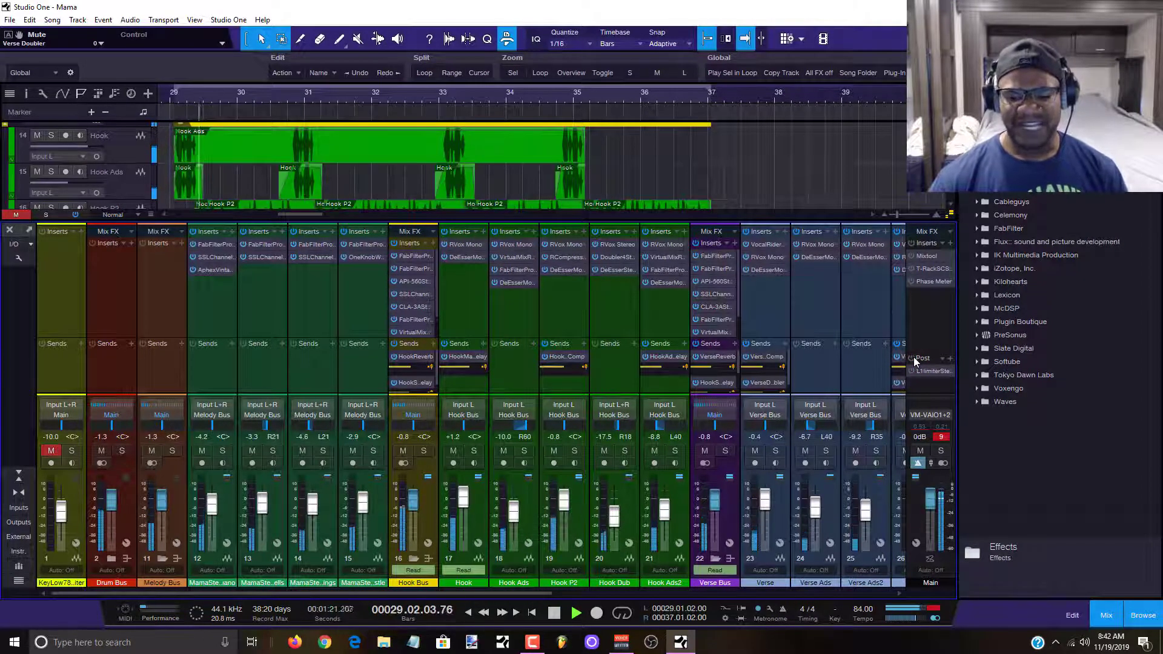
key("space")
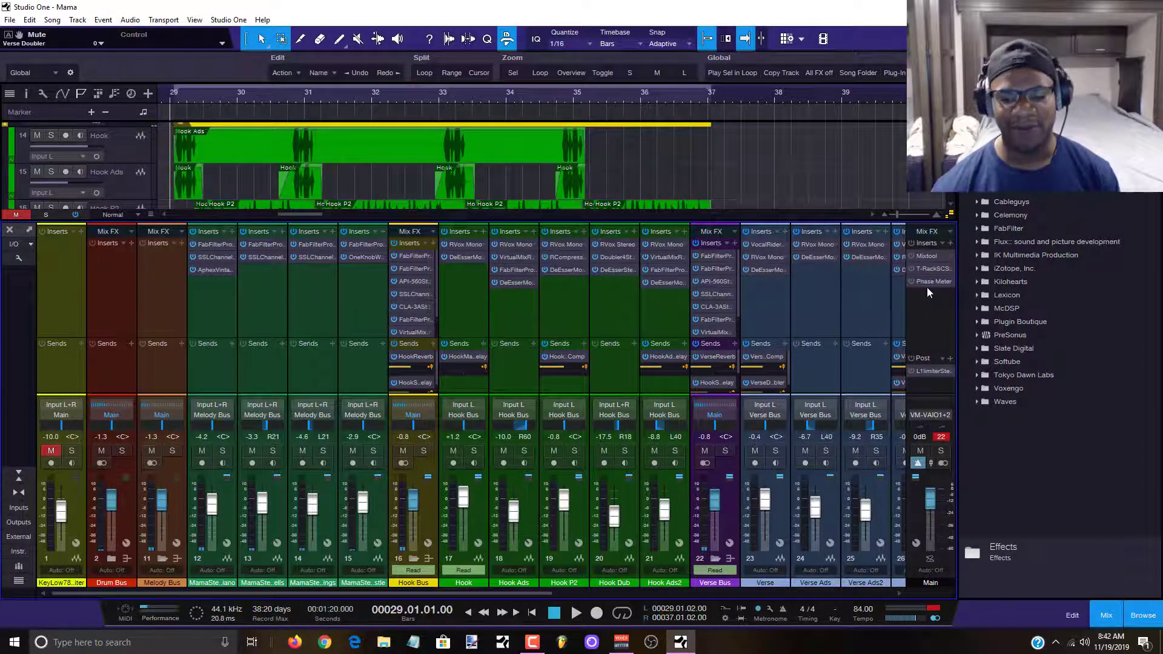
Enable the Mixtool insert on the Main output, reset its clip indicator, and play the mix from bar 29.
left_click(913, 255)
left_click(946, 439)
key("space")
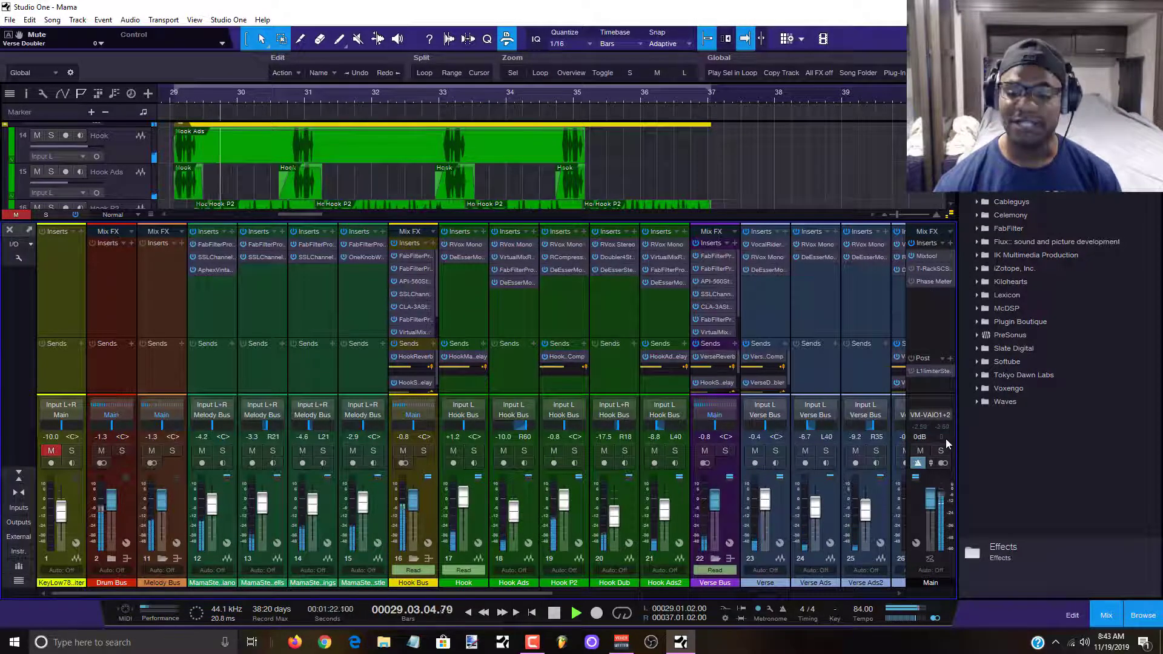
Stop playback, bypass the Main output's inserts, and replay the mix from bar 29 to check the Main level.
key("space")
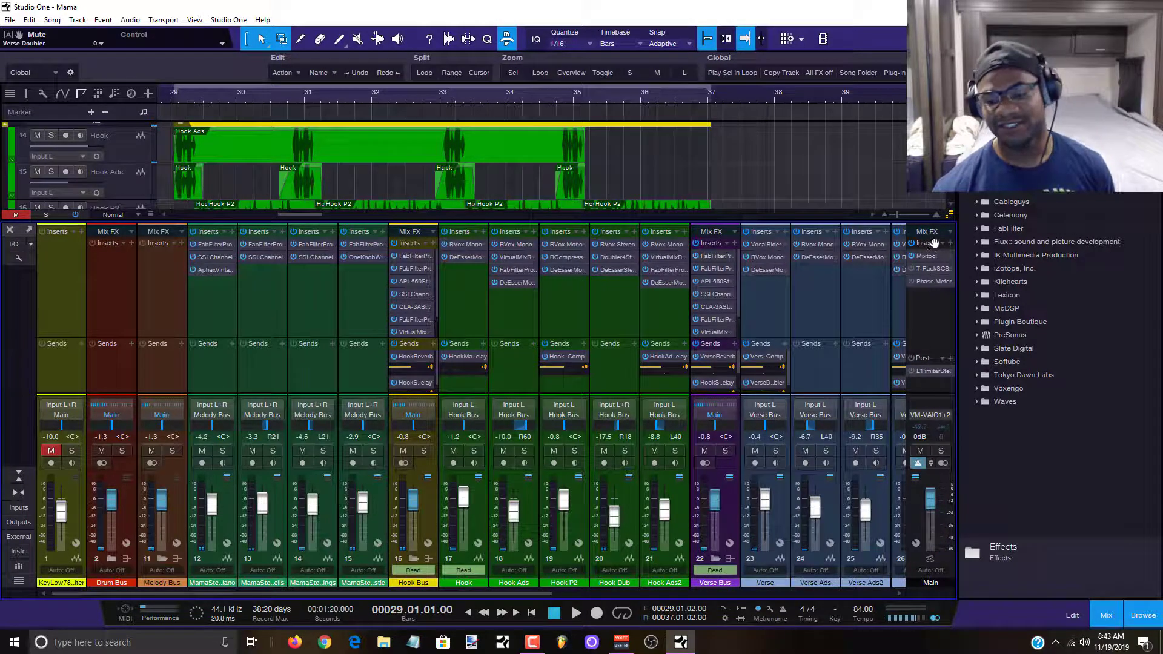
key("space")
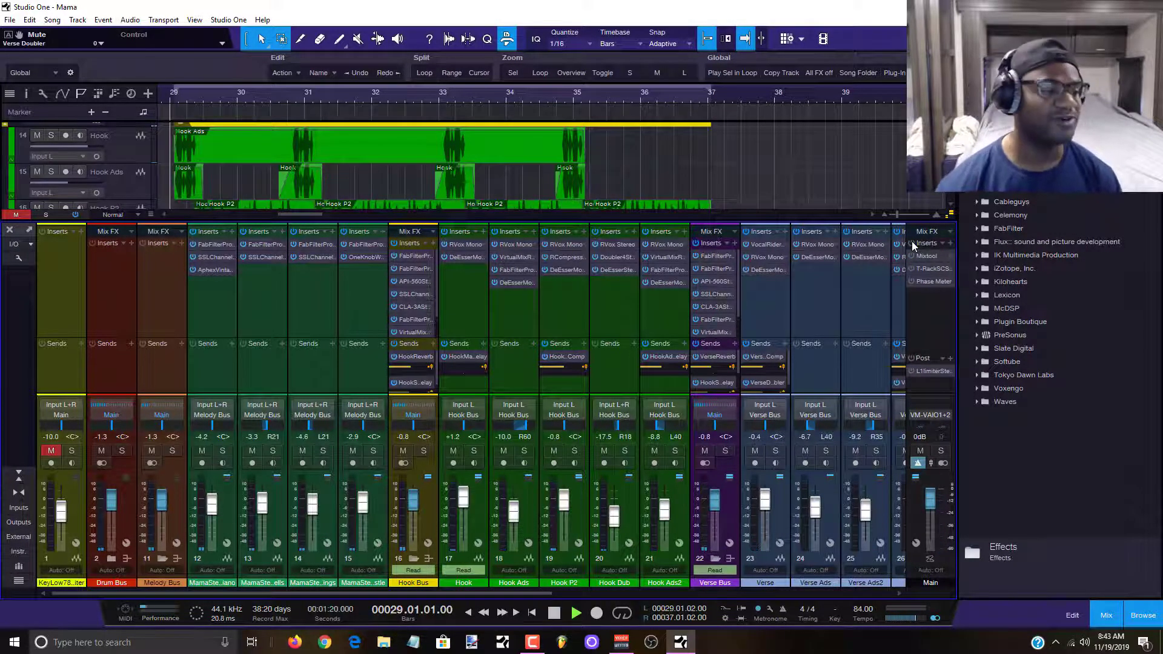
key("space")
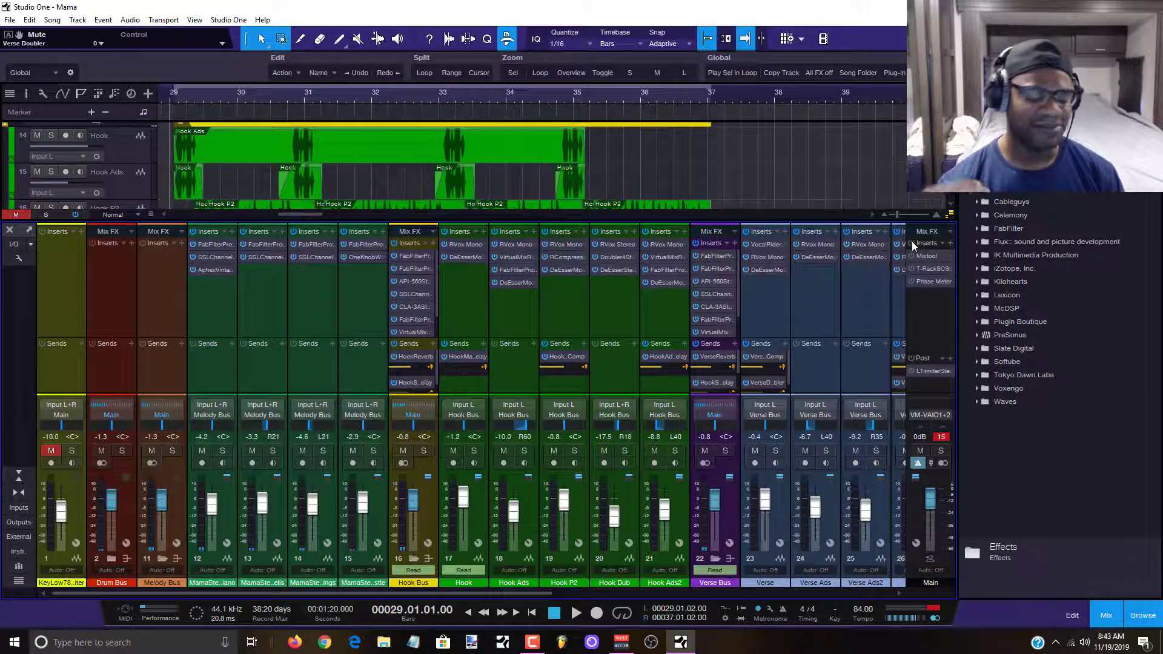
key("space")
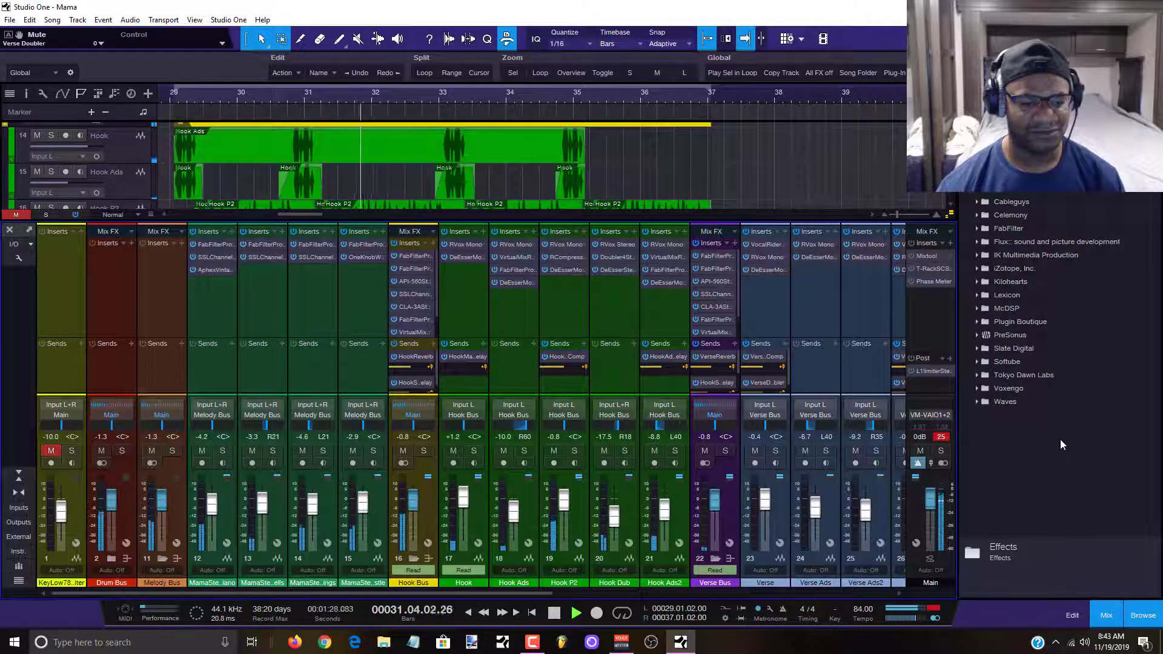
Solo the Hook Bus during playback to audition the hook vocals, unsolo it to hear the full mix, and stop.
left_click(430, 450)
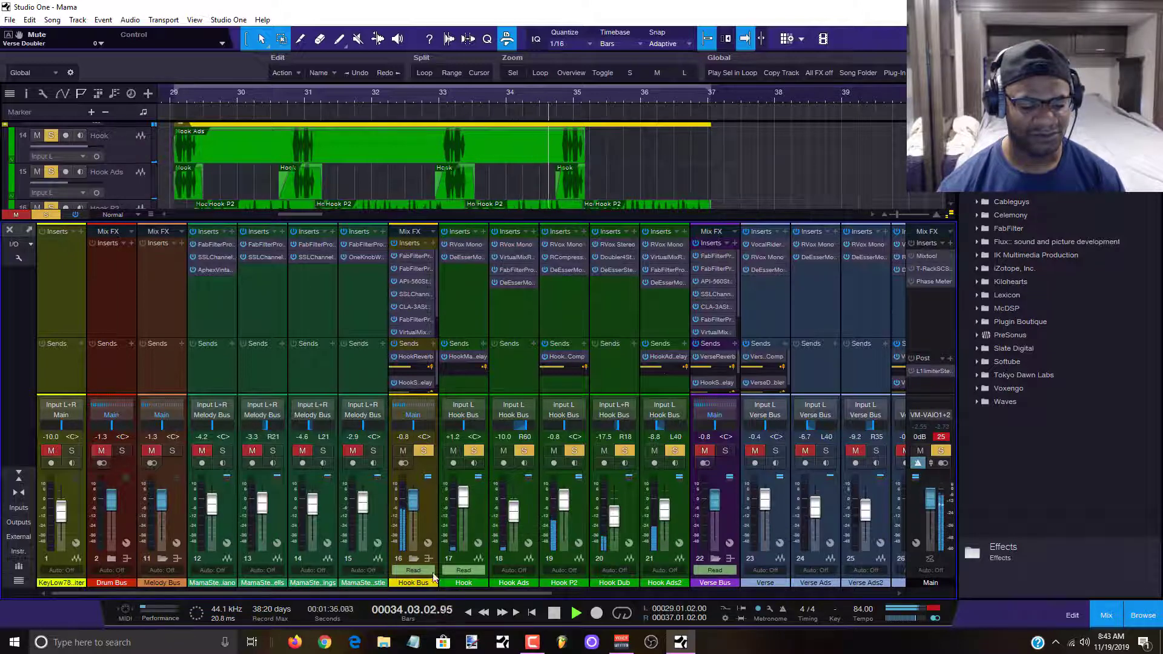
left_click_drag(433, 593, 518, 597)
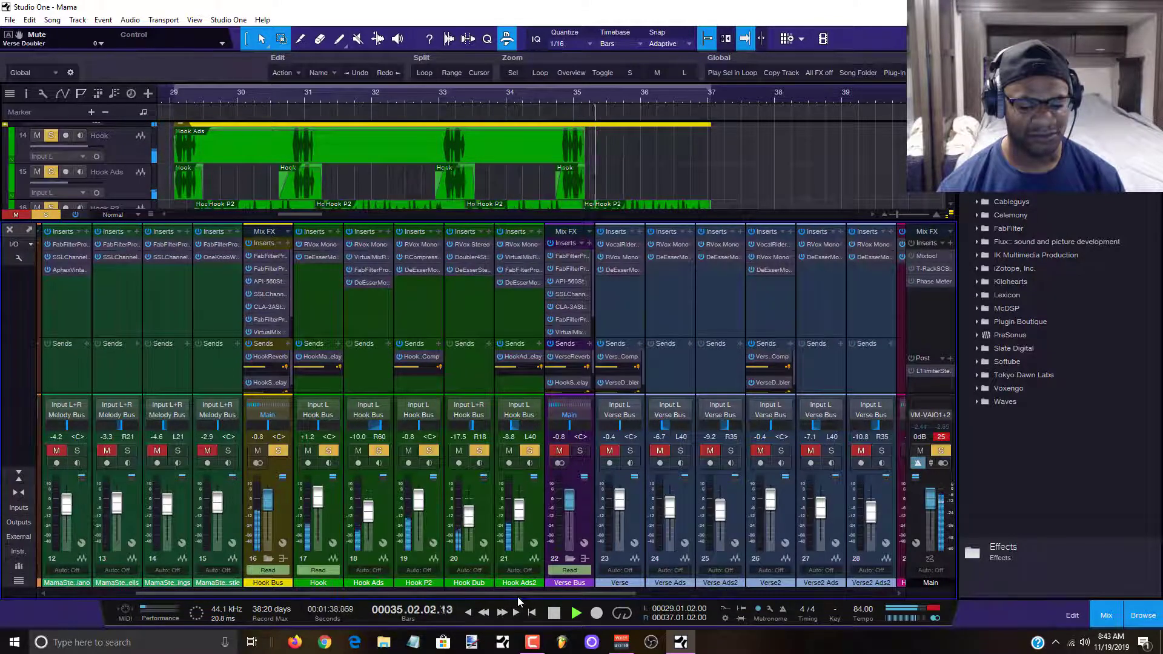
left_click(279, 451)
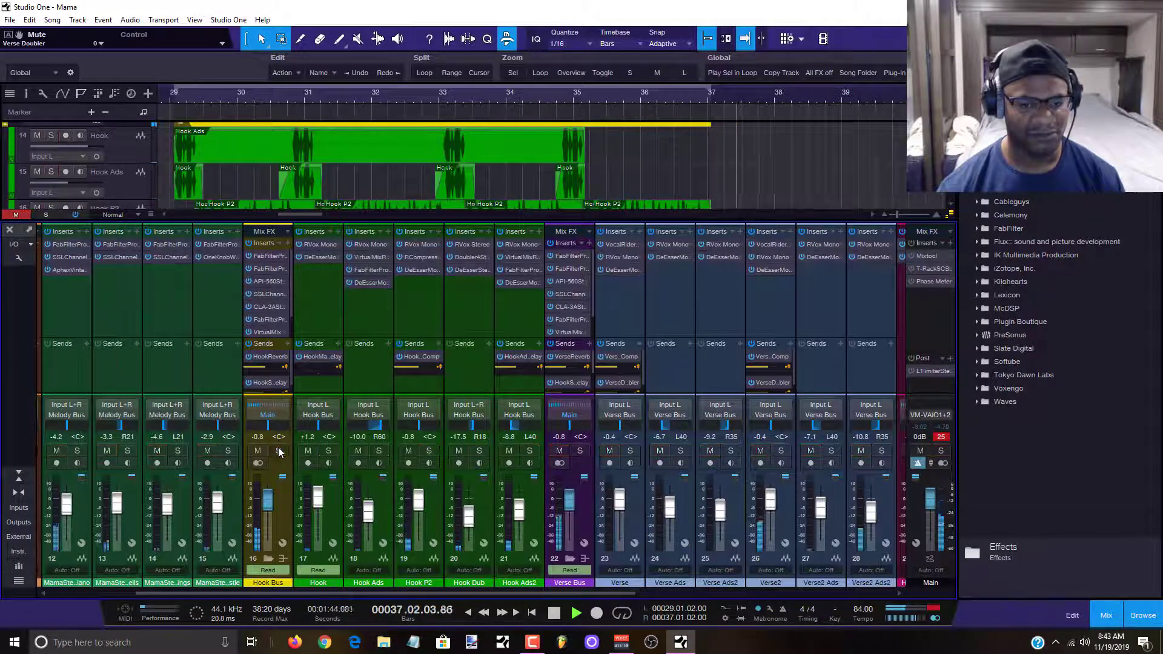
key("space")
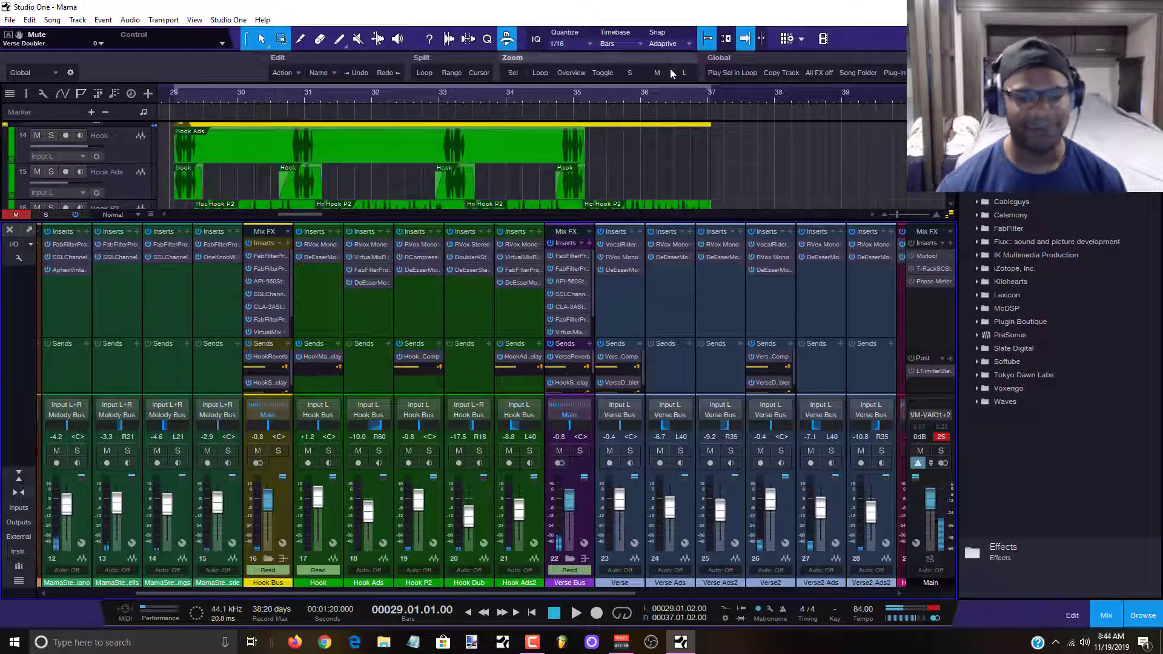
Play the verse from the start of bar 5 and solo the Verse Bus to audition its vocals.
scroll(670, 144, "down", 5)
left_click_drag(308, 212, 212, 210)
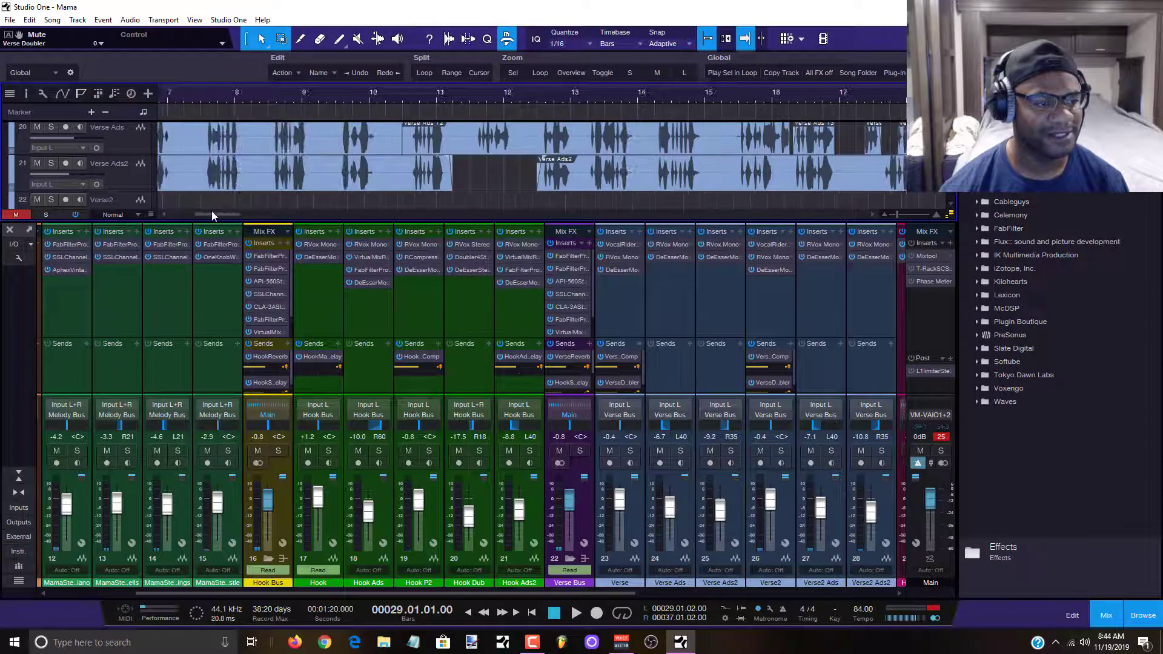
left_click(281, 98)
key("space")
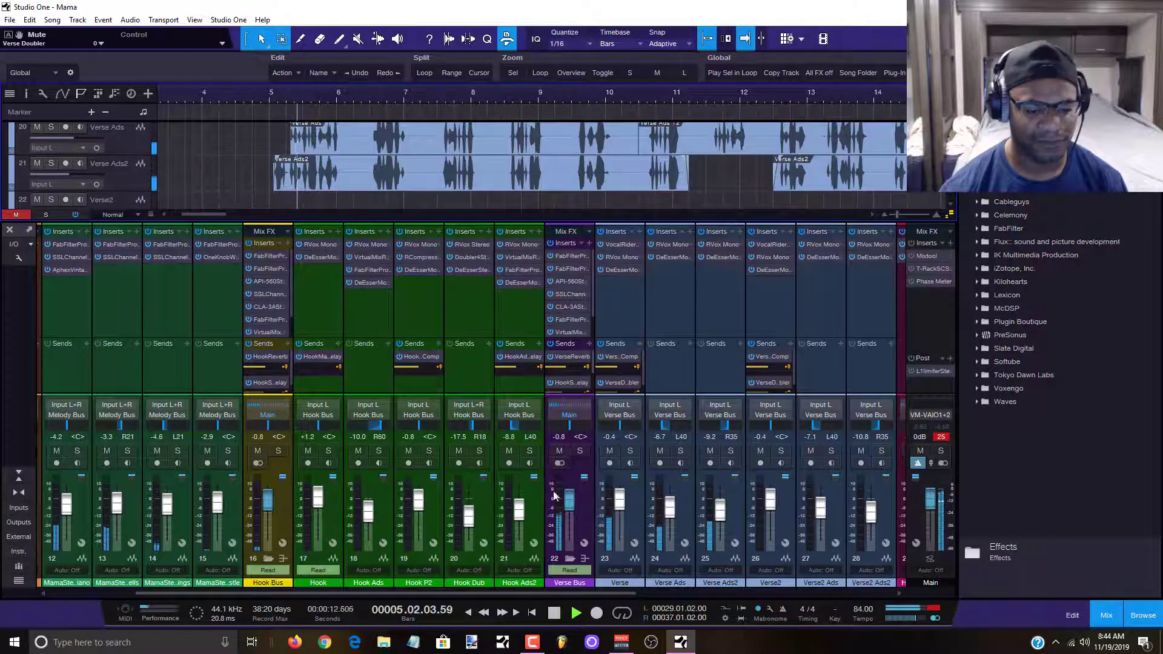
left_click(580, 450)
View the RVerb and FabFilter Pro-Q 2 settings on the Verse Reverb channel while the verse plays, closing each plug-in.
left_click_drag(519, 594, 751, 593)
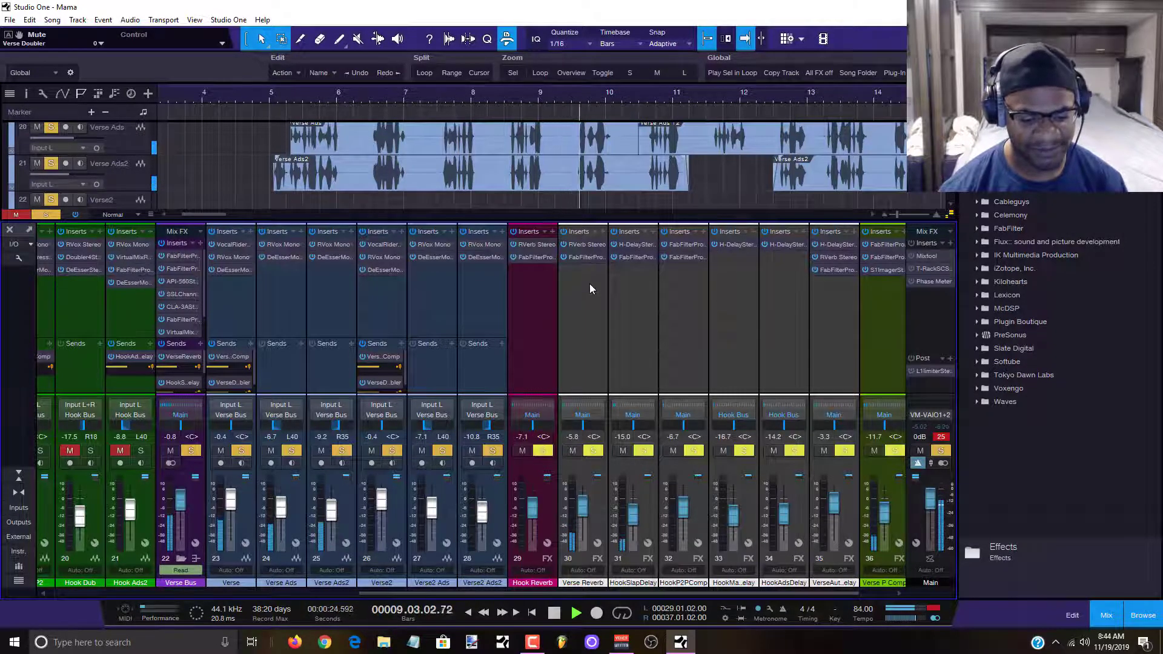
left_click(586, 245)
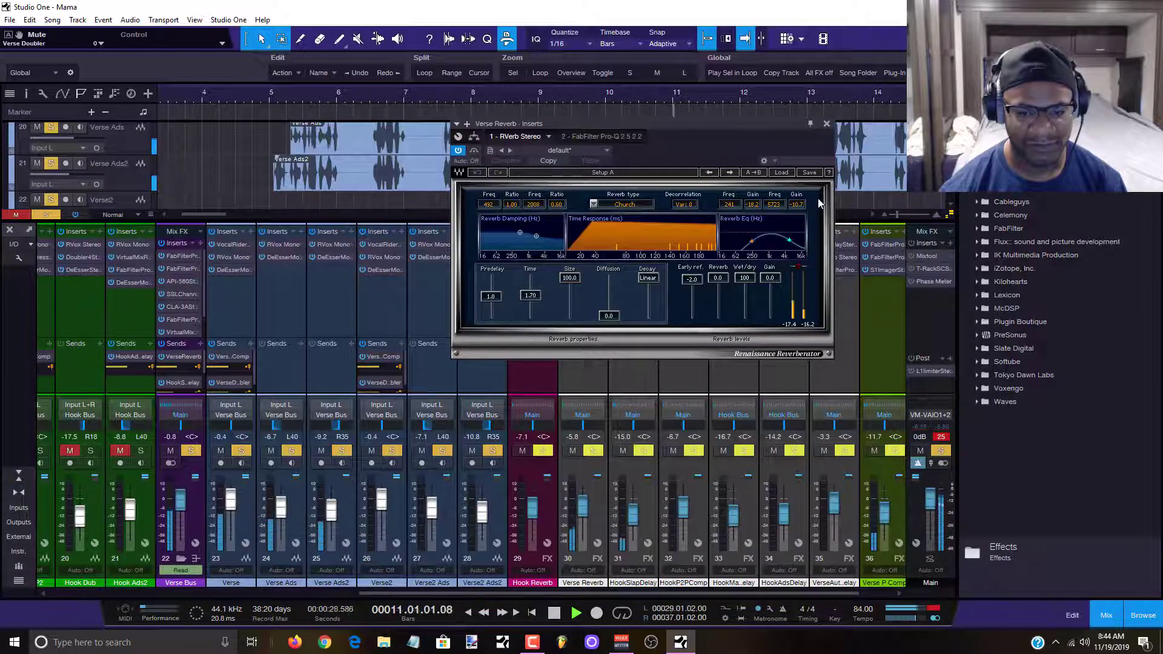
left_click(826, 124)
left_click(579, 257)
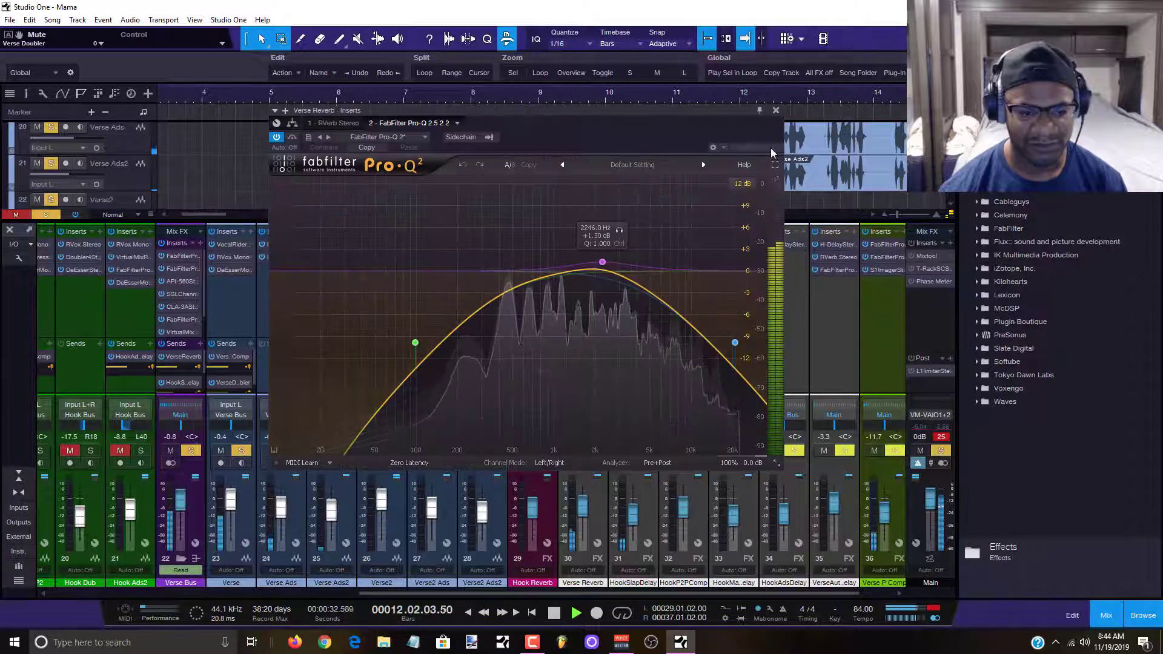
left_click(777, 110)
Show the effects channels through Verse Doubler, return to the Verse Bus, unsolo it, and stop playback.
left_click_drag(617, 594, 685, 590)
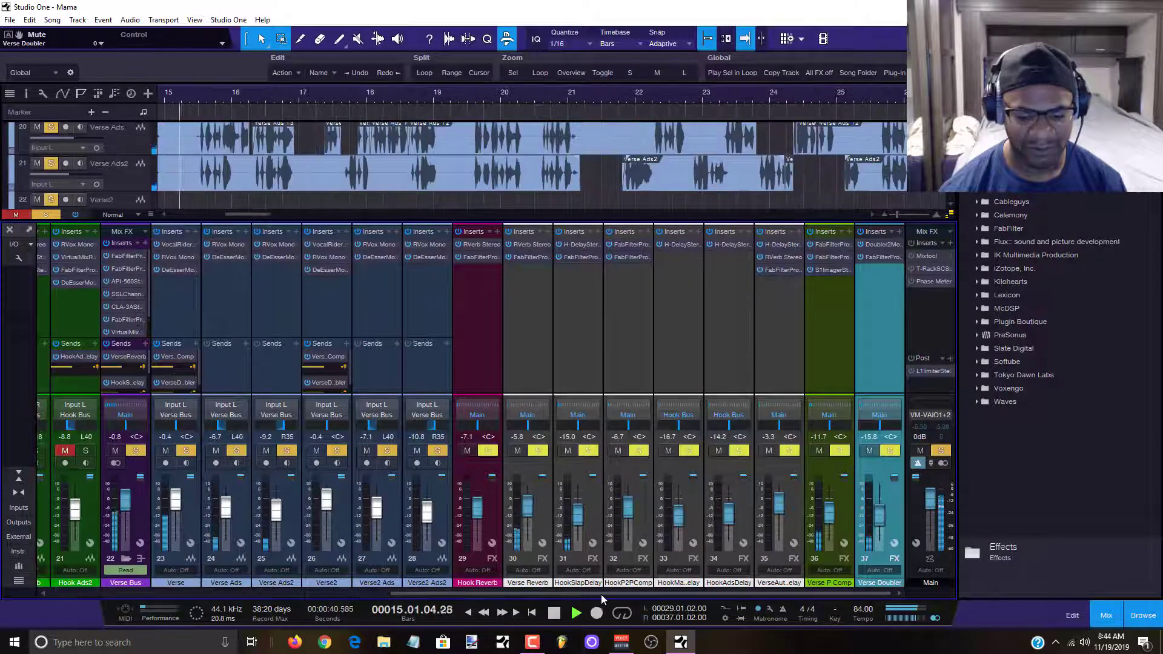
left_click_drag(602, 594, 417, 607)
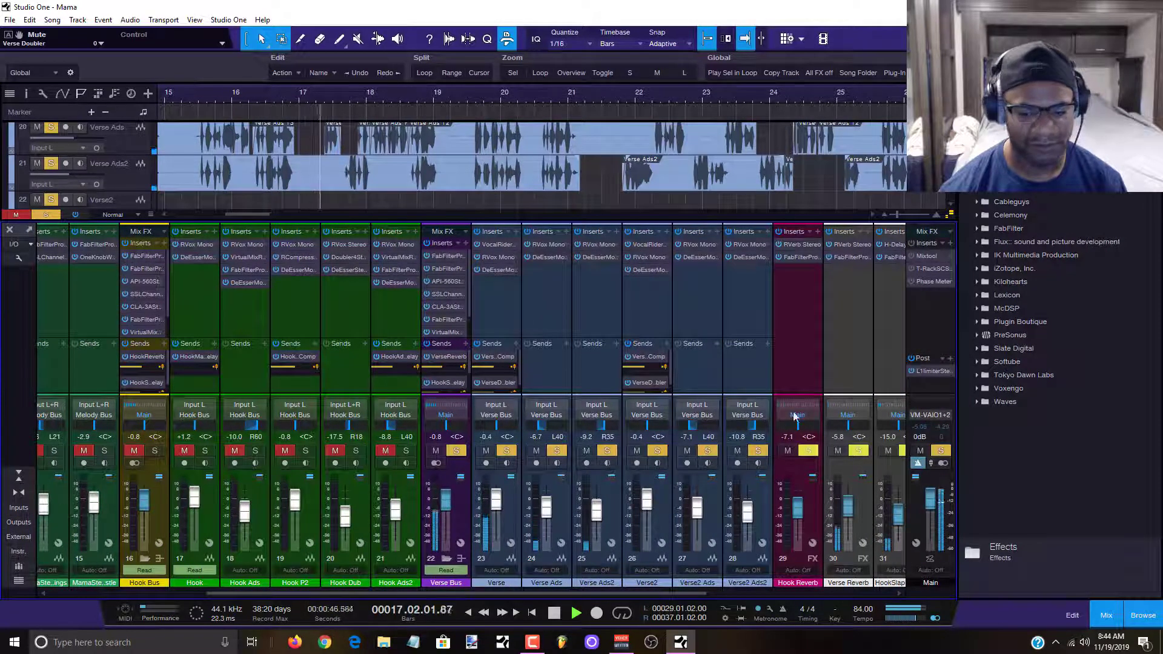
left_click(455, 451)
key("space")
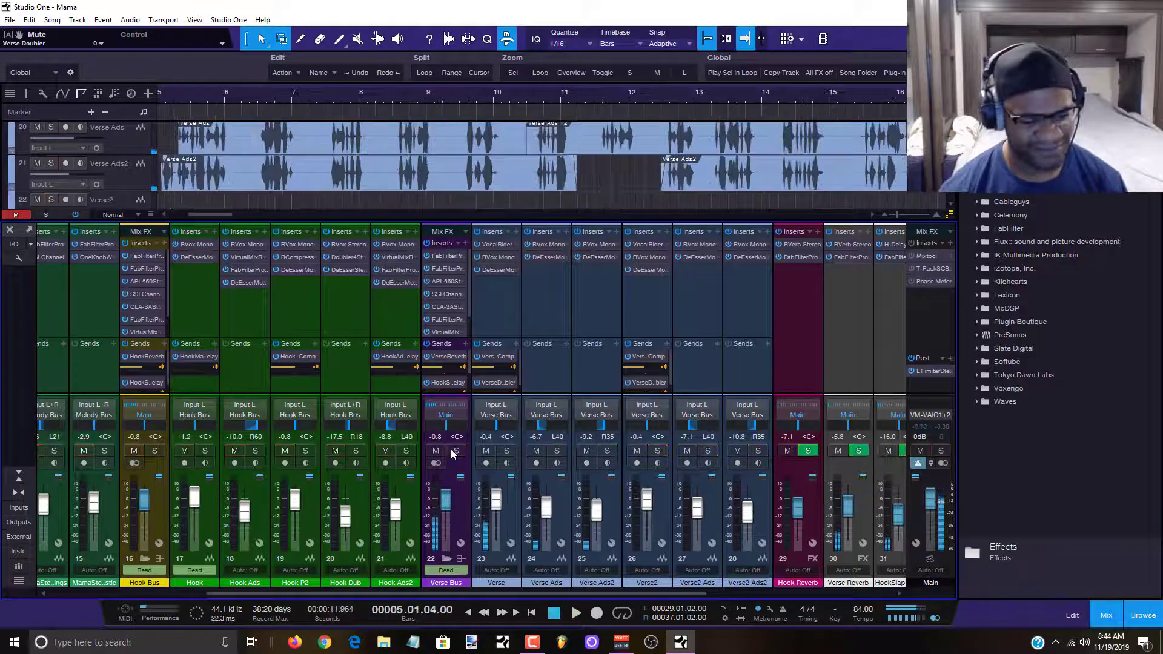
Collapse the Melody Bus channels, hide the mixer, and view the whole song arrangement from its first track.
left_click_drag(415, 593, 260, 594)
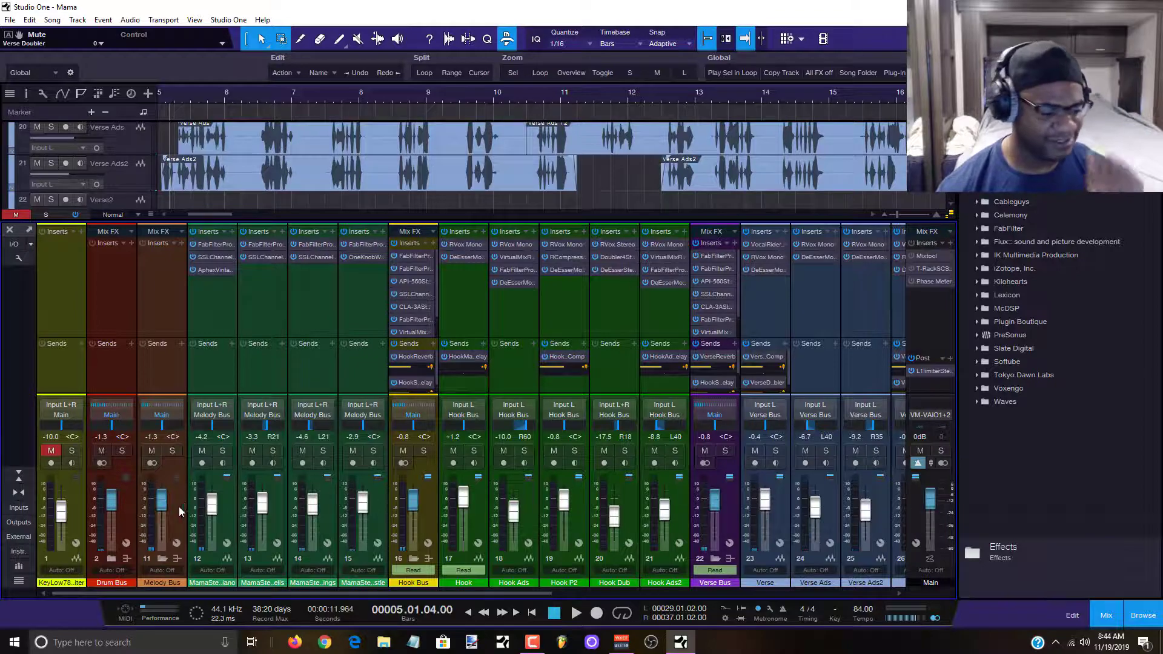
left_click(163, 558)
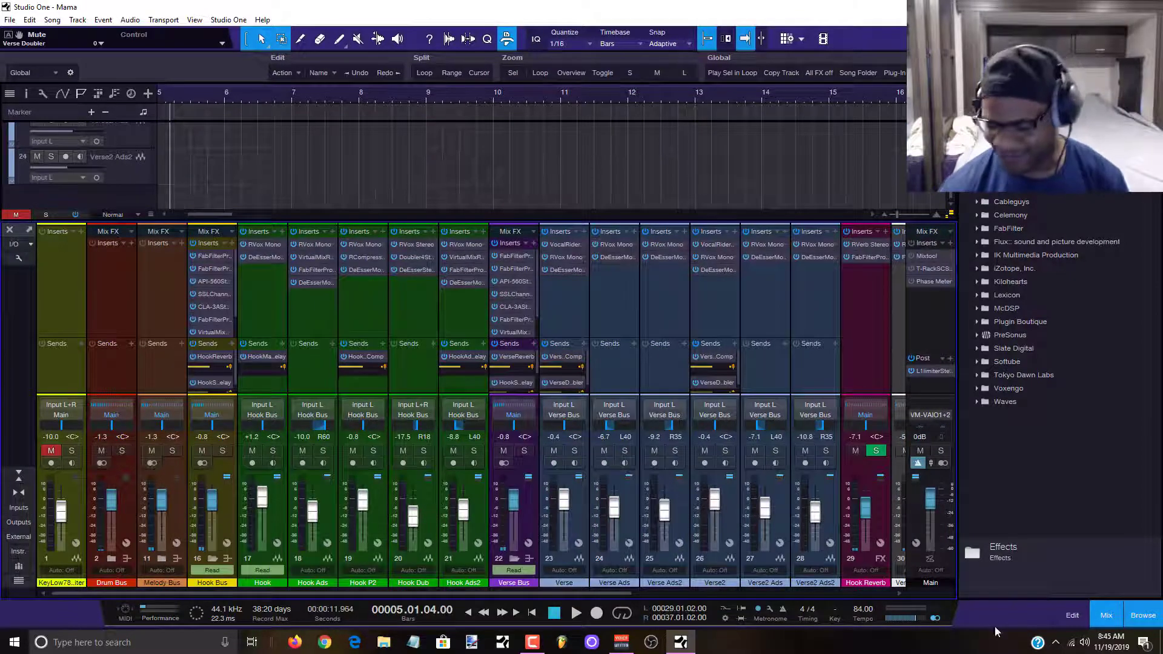
left_click(1104, 607)
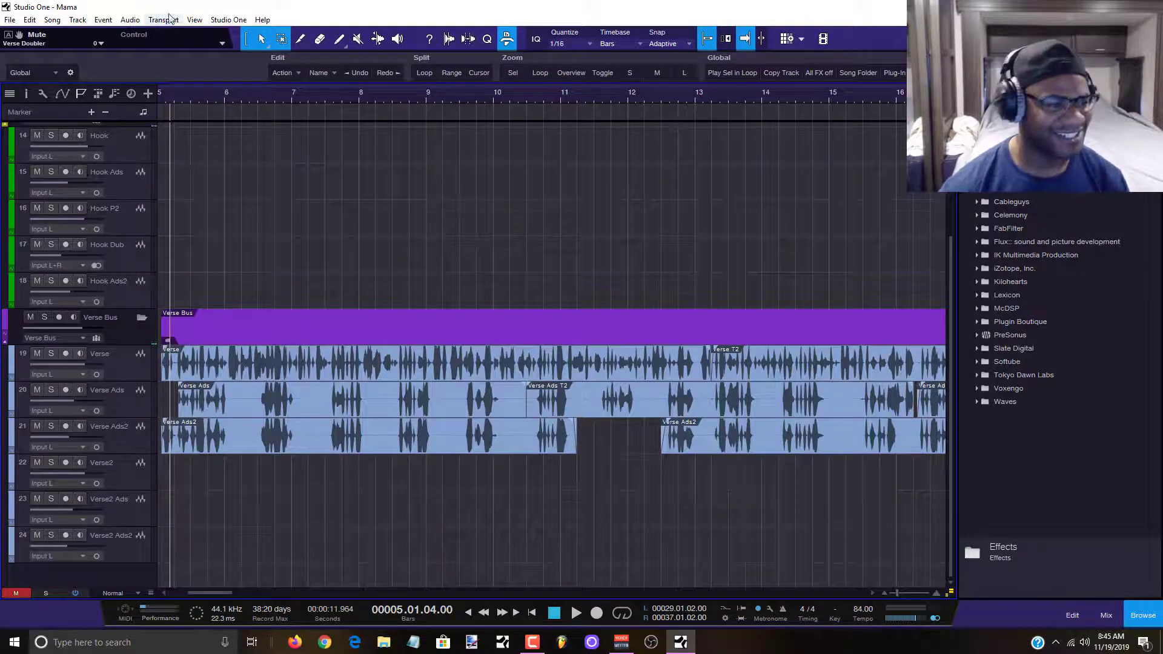
scroll(224, 97, "down", 5)
scroll(350, 437, "up", 4)
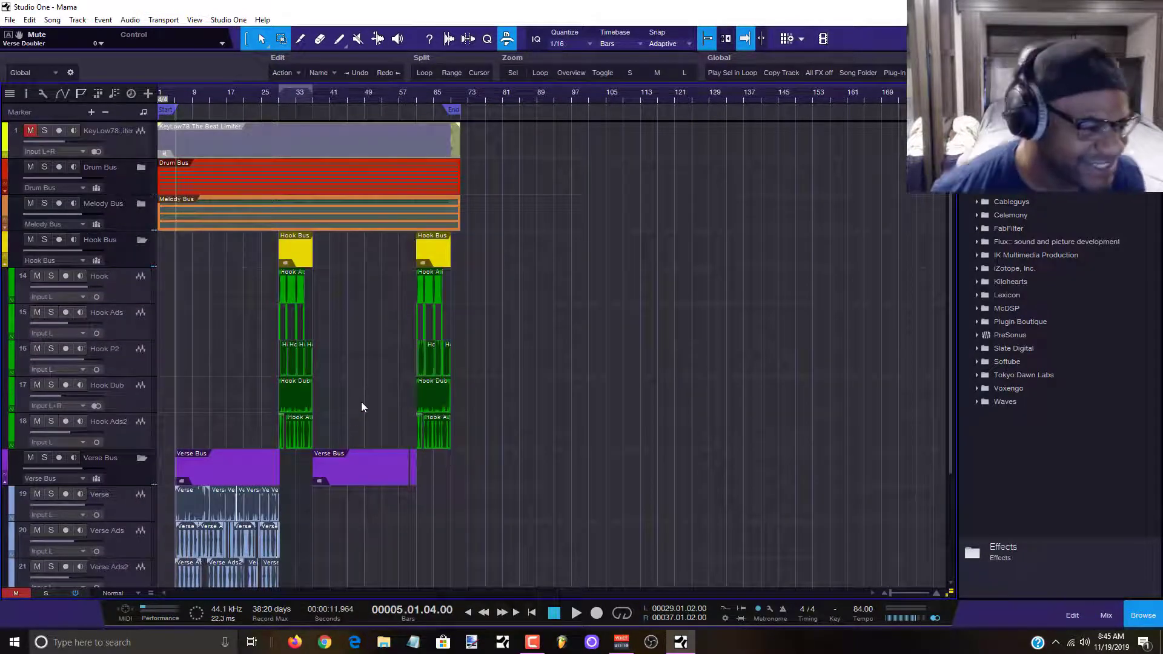
Expand the Drum Bus and Melody Bus folders, review their stems, and reopen the mixer at its first channel.
left_click(142, 168)
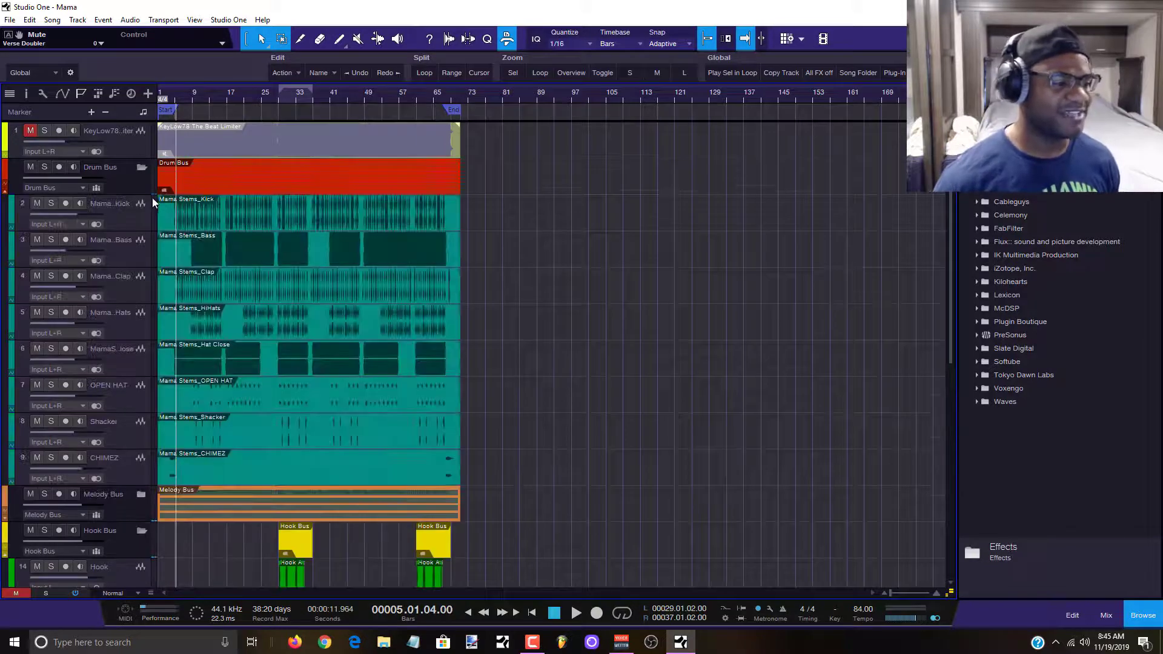
left_click(143, 496)
scroll(263, 422, "down", 5)
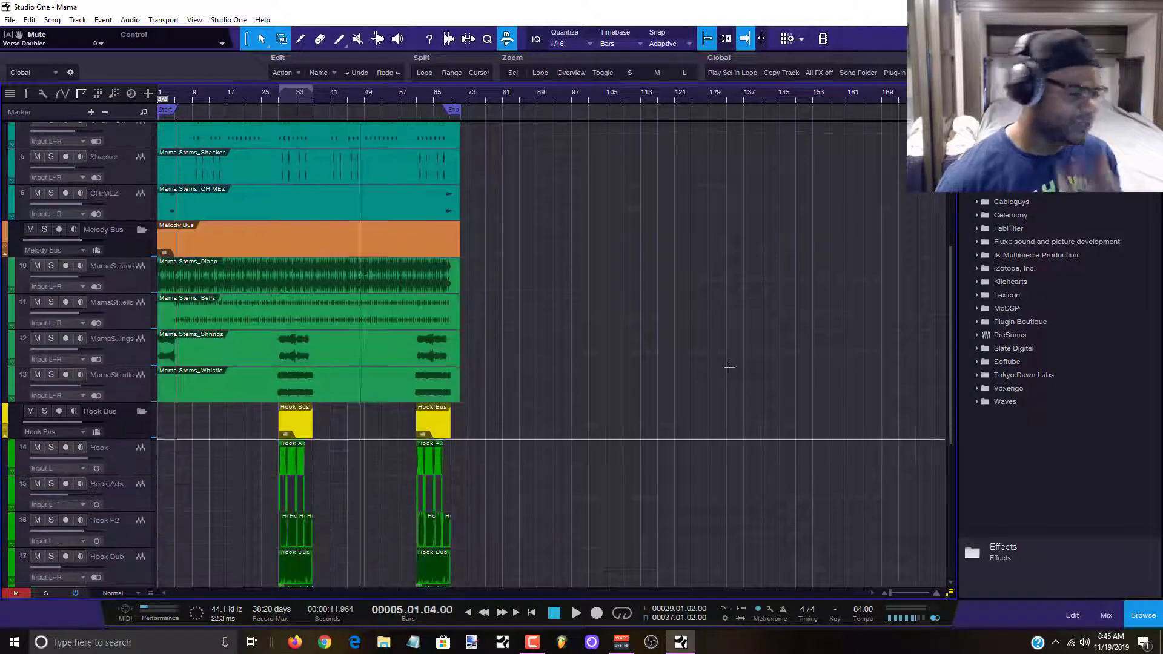
scroll(736, 360, "up", 3)
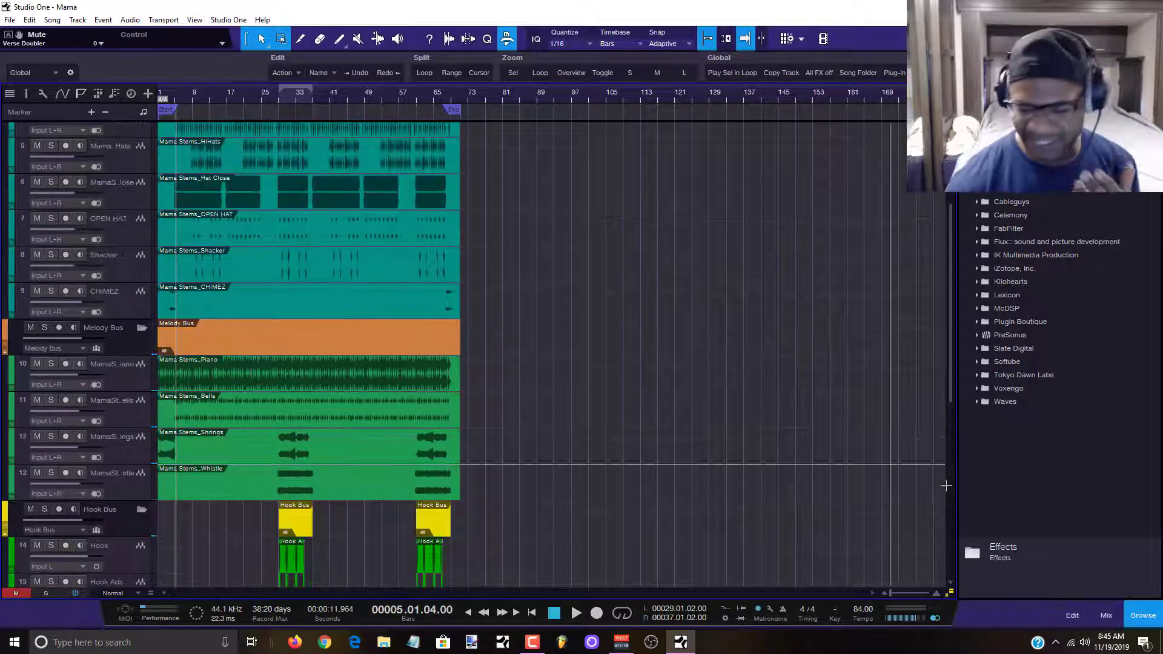
left_click(1104, 615)
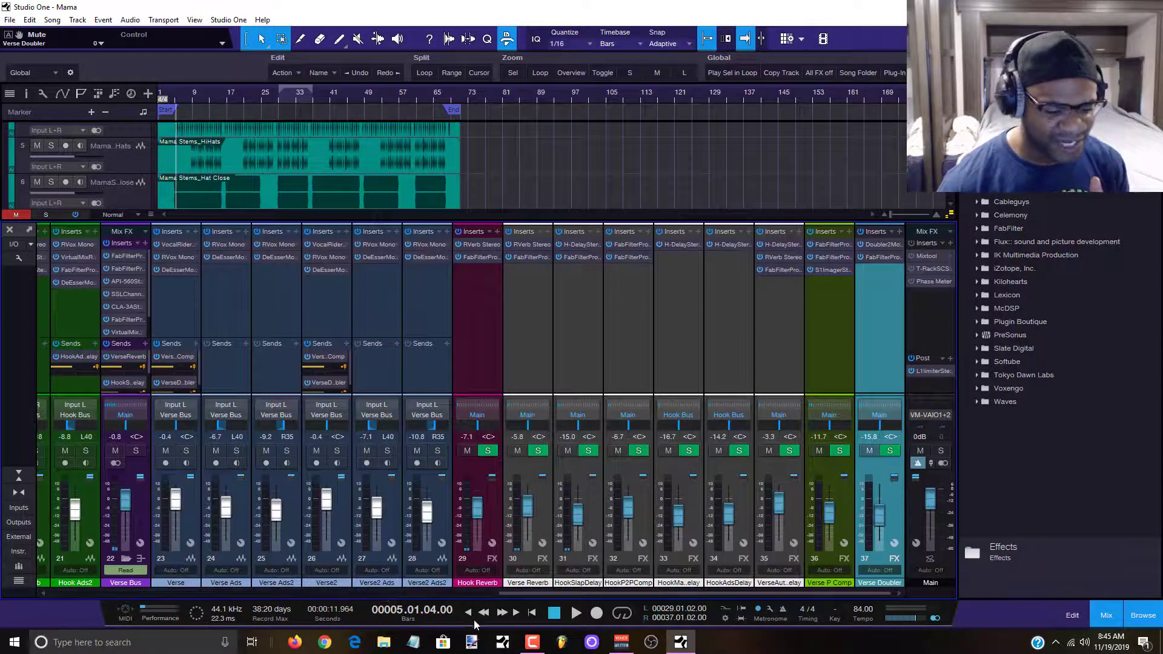
left_click_drag(543, 595, 92, 529)
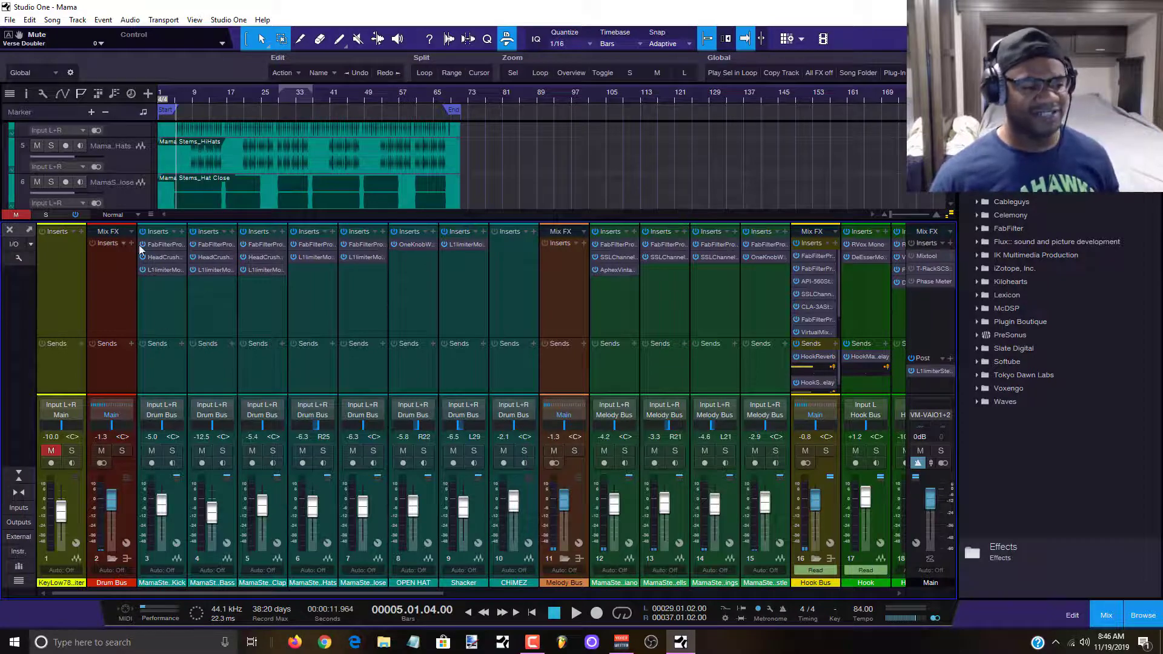
View the Kick channel's FabFilter Pro-Q 2 curve, close it, and select the Shacker and CHIMEZ channels.
left_click(154, 247)
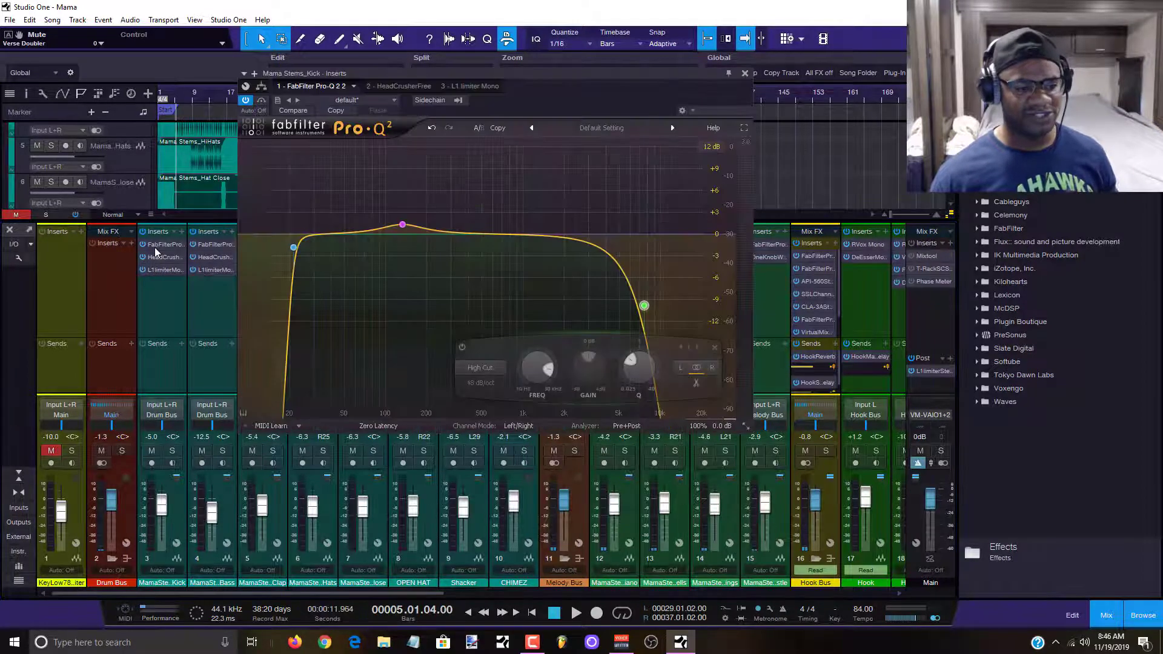
left_click(745, 73)
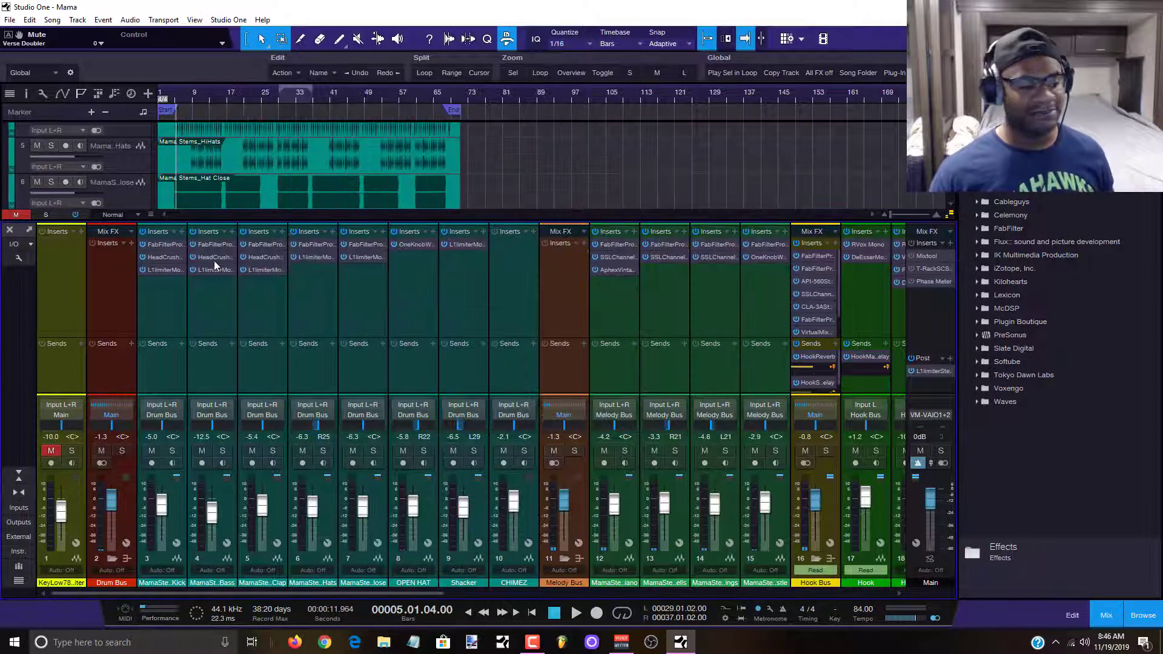
left_click(487, 282)
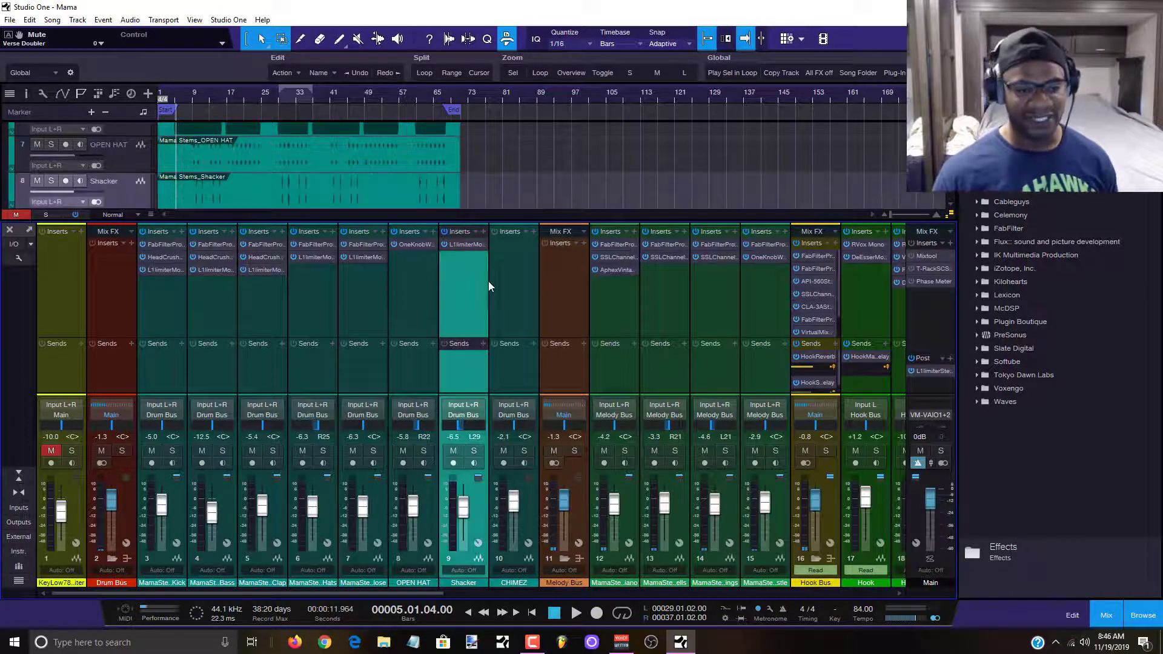
left_click(503, 284)
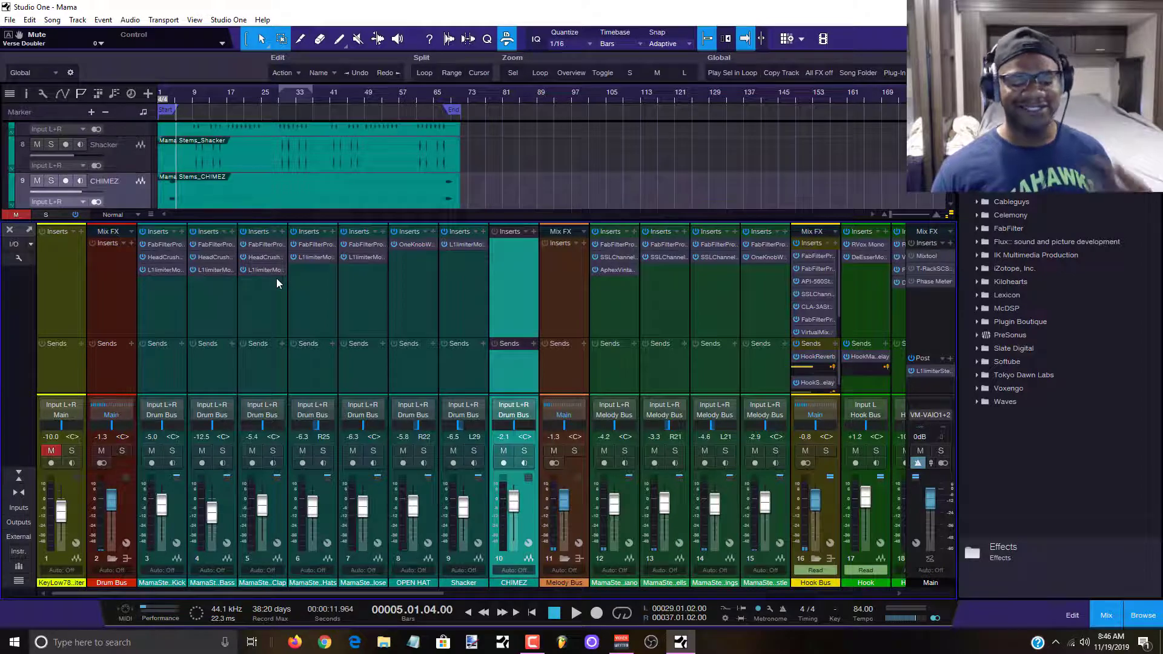
Open Head Crusher on the Kick, solo the track, compare it bypassed and active during playback, then close it and stop.
left_click(166, 256)
scroll(83, 133, "up", 5)
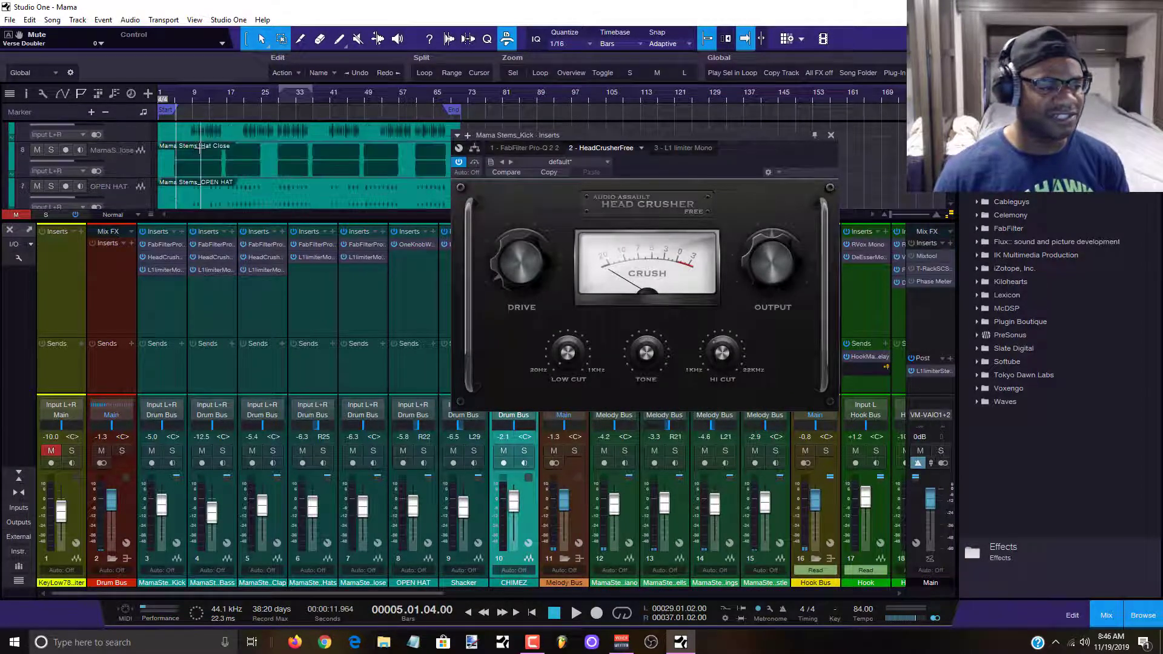
left_click(52, 140)
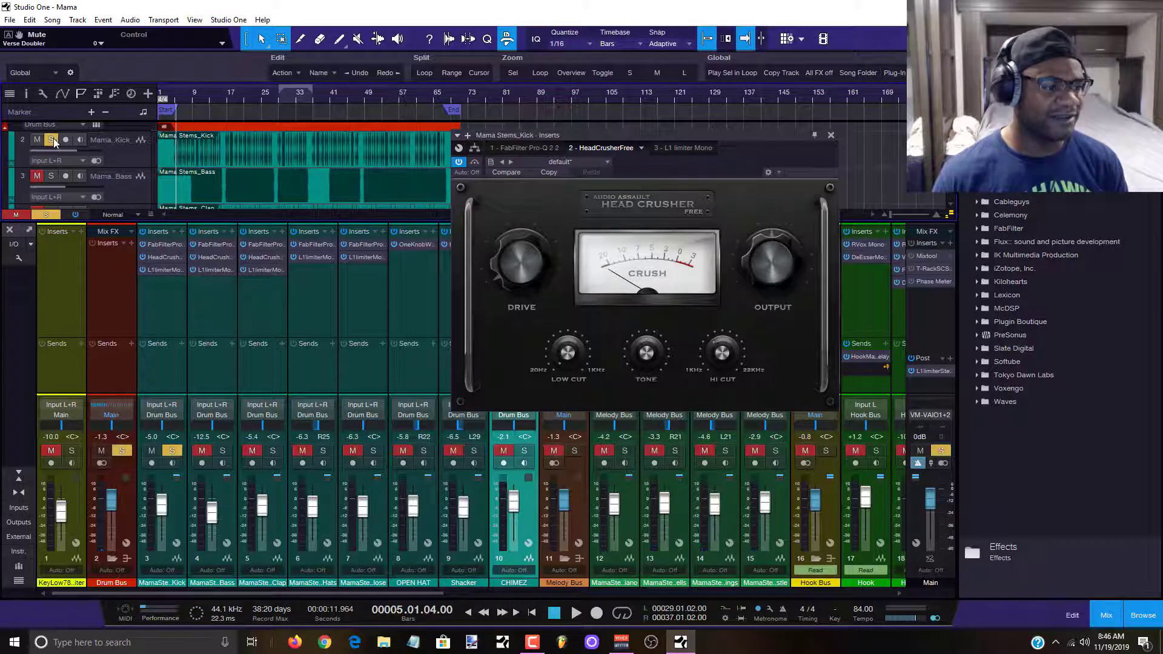
key("space")
left_click(476, 162)
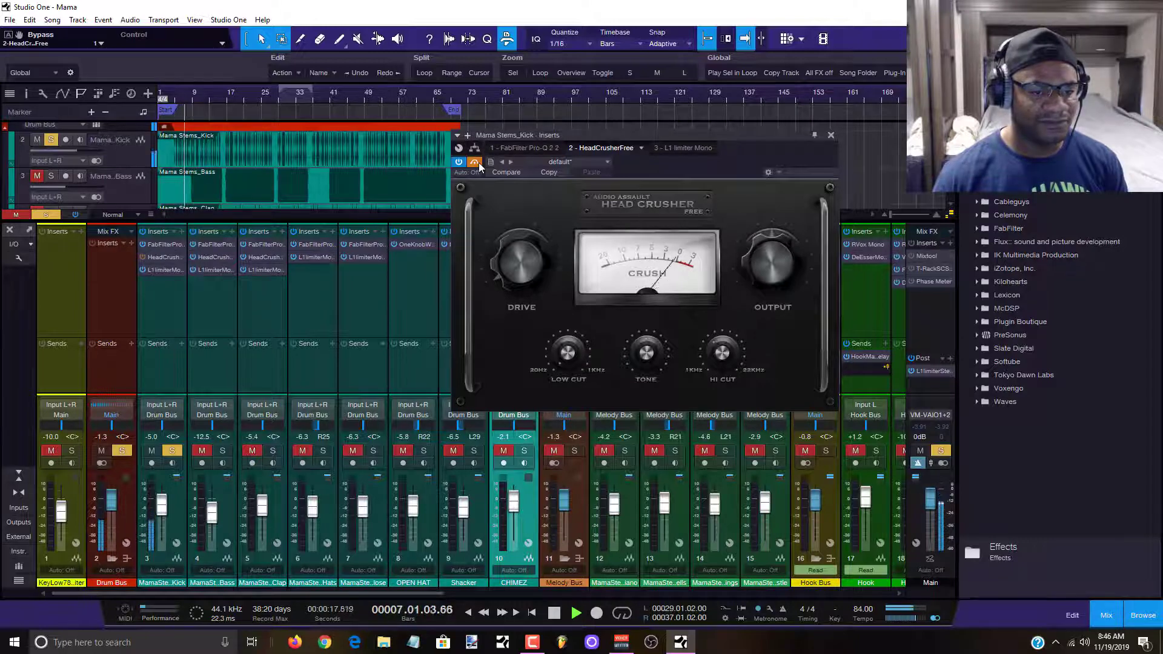
left_click(476, 163)
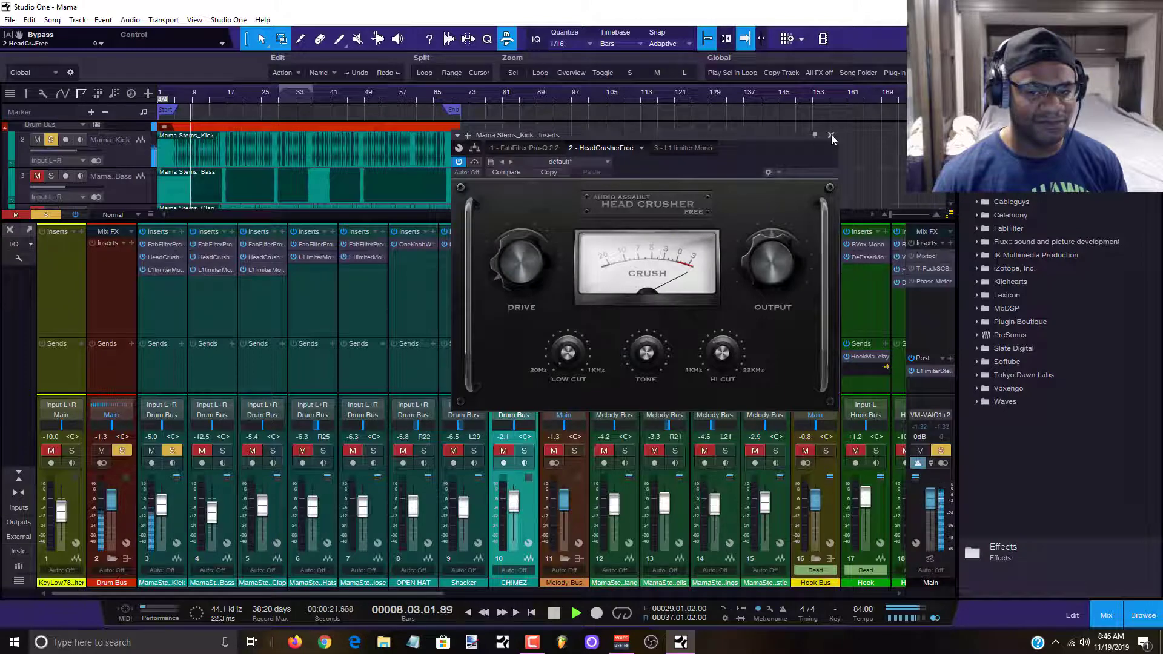
key("Escape")
key("space")
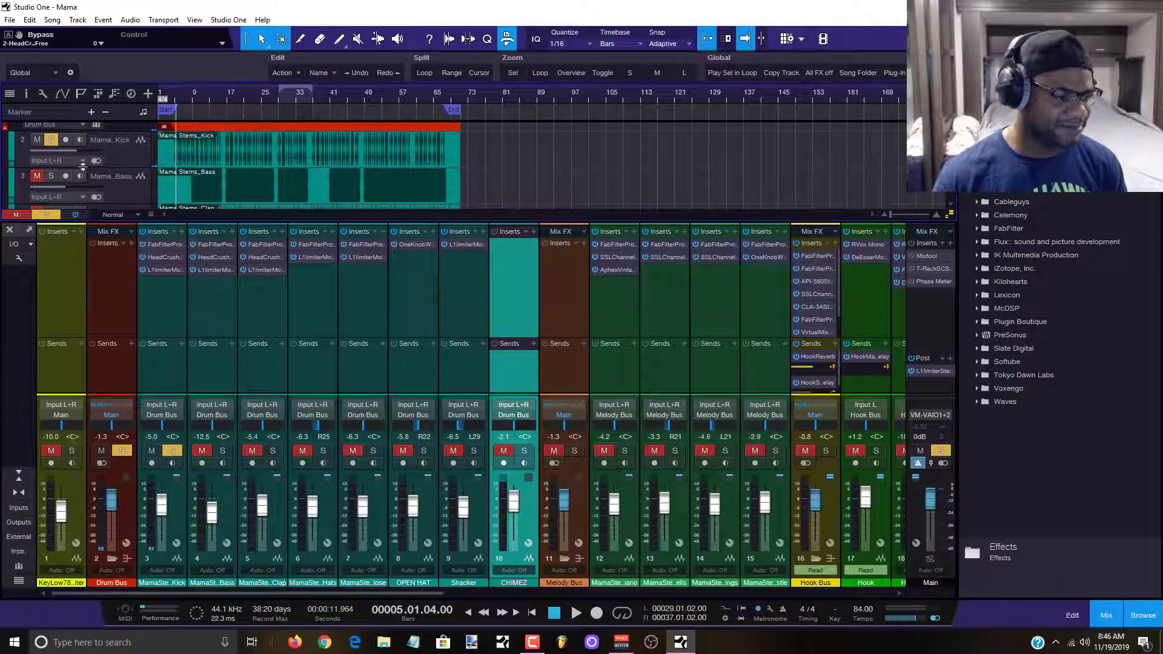
Solo the Bass track alongside the Kick and play the two together from bar 10.
left_click(37, 175)
left_click(51, 175)
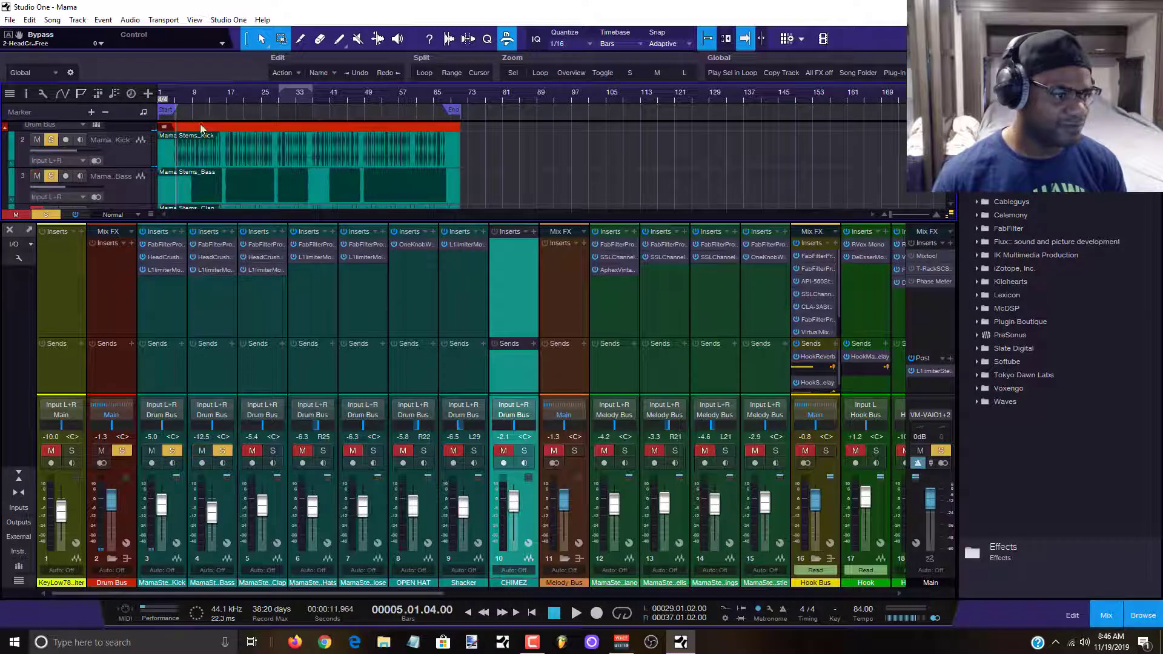
left_click(197, 95)
key("space")
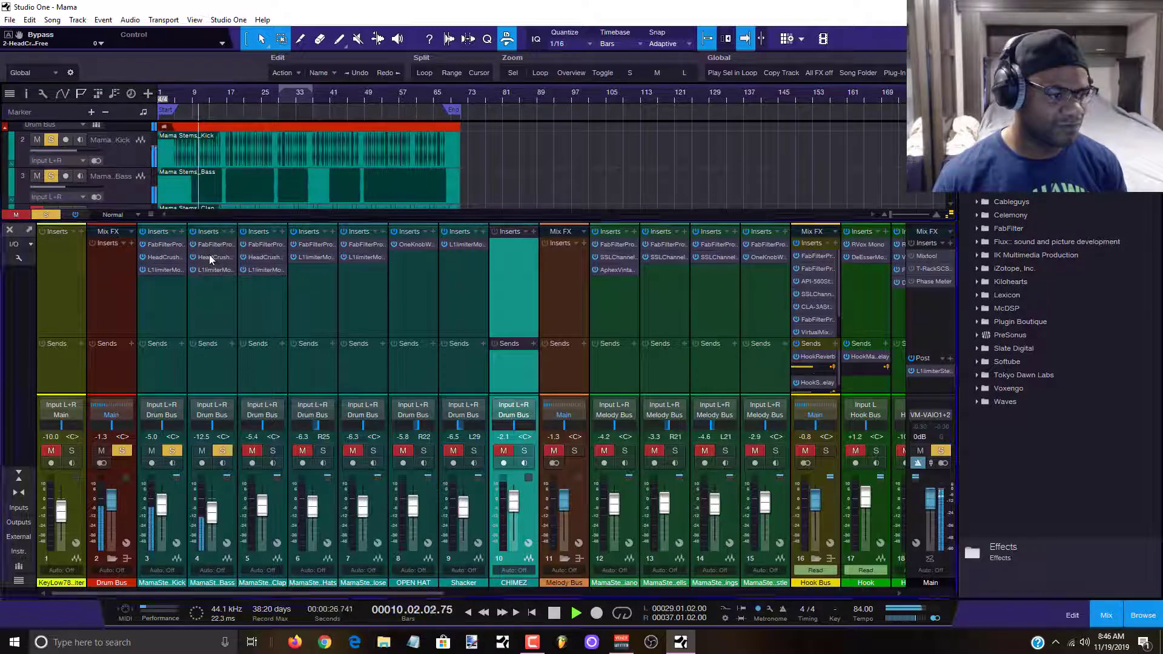
Open Head Crusher on the Bass, compare it bypassed and active during playback, stop playback, and return to the first tracks of the arrangement.
left_click(210, 257)
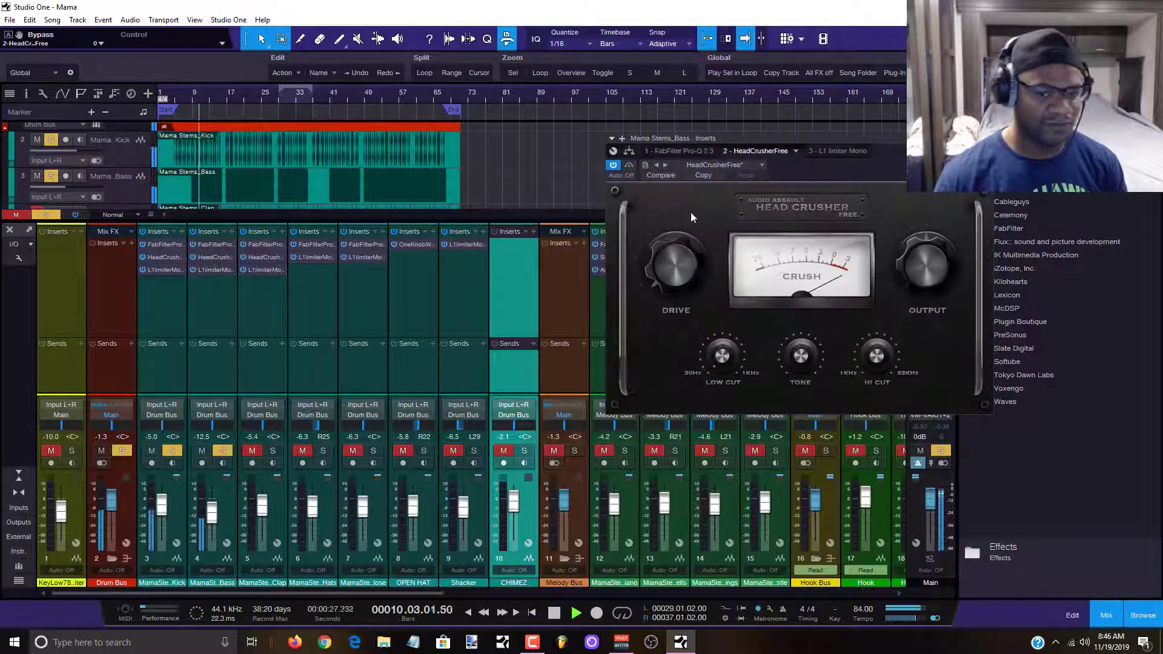
left_click(632, 166)
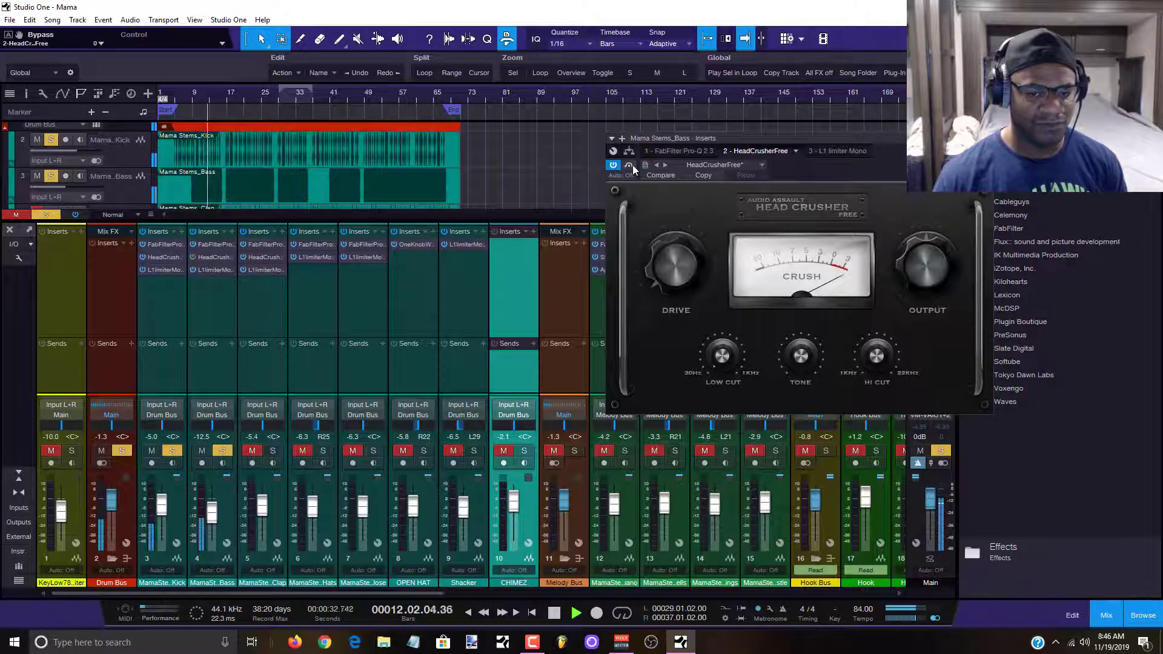
left_click(632, 165)
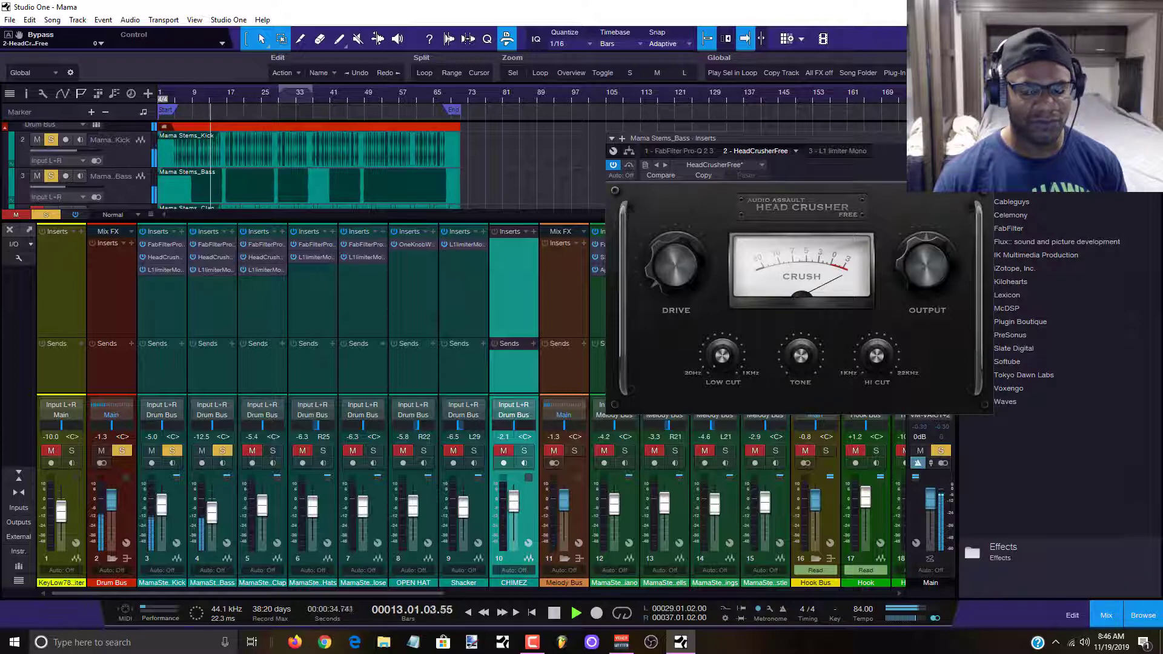
key("space")
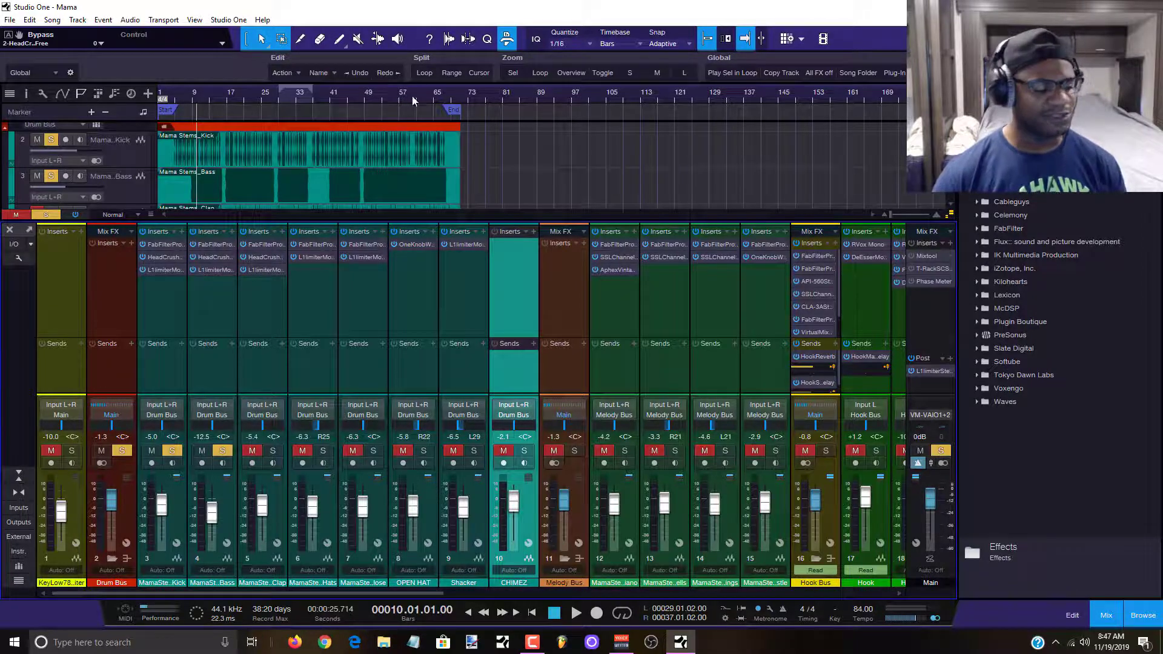
scroll(287, 165, "up", 2)
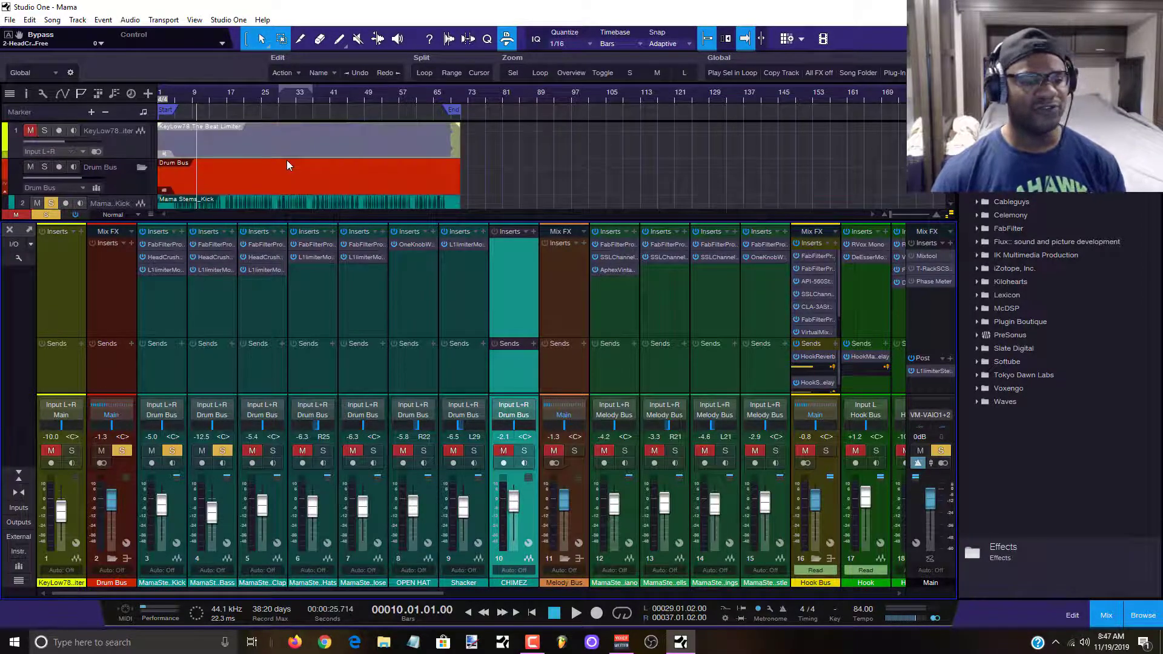